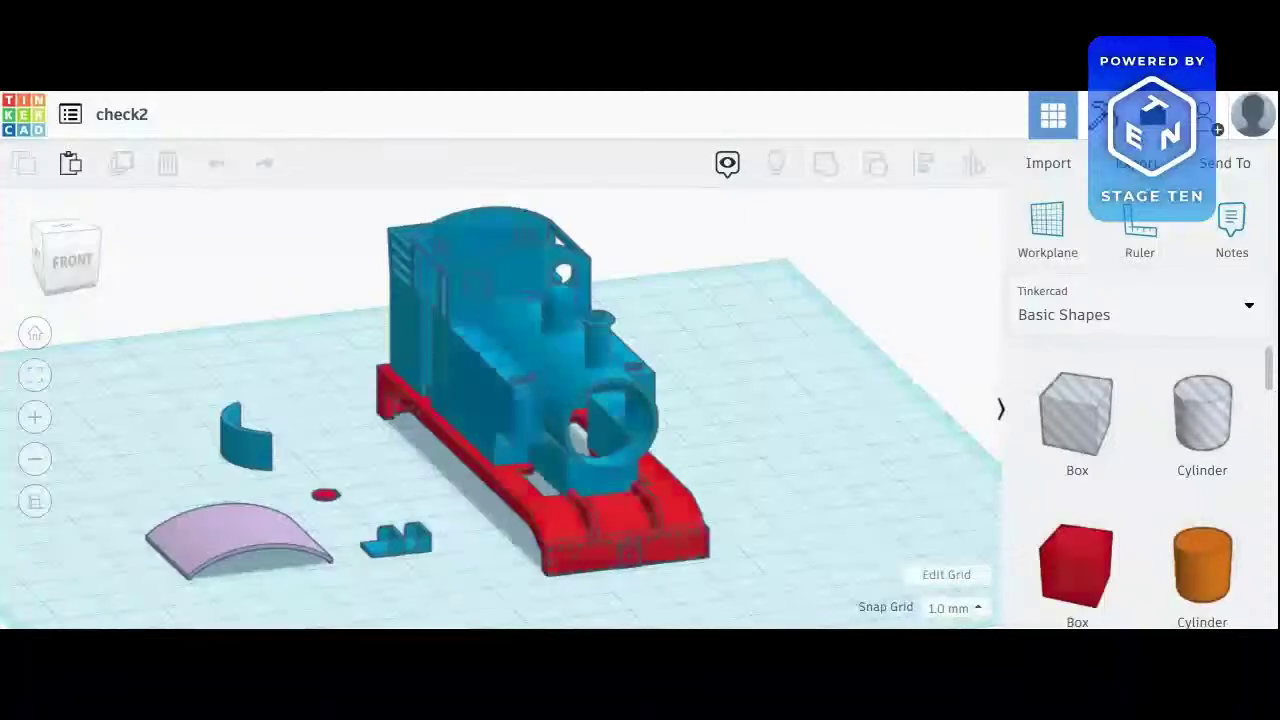
Examine the assembled tank locomotive and the loose parts beside it from the front and from above
scroll(100, 245, "down", 2)
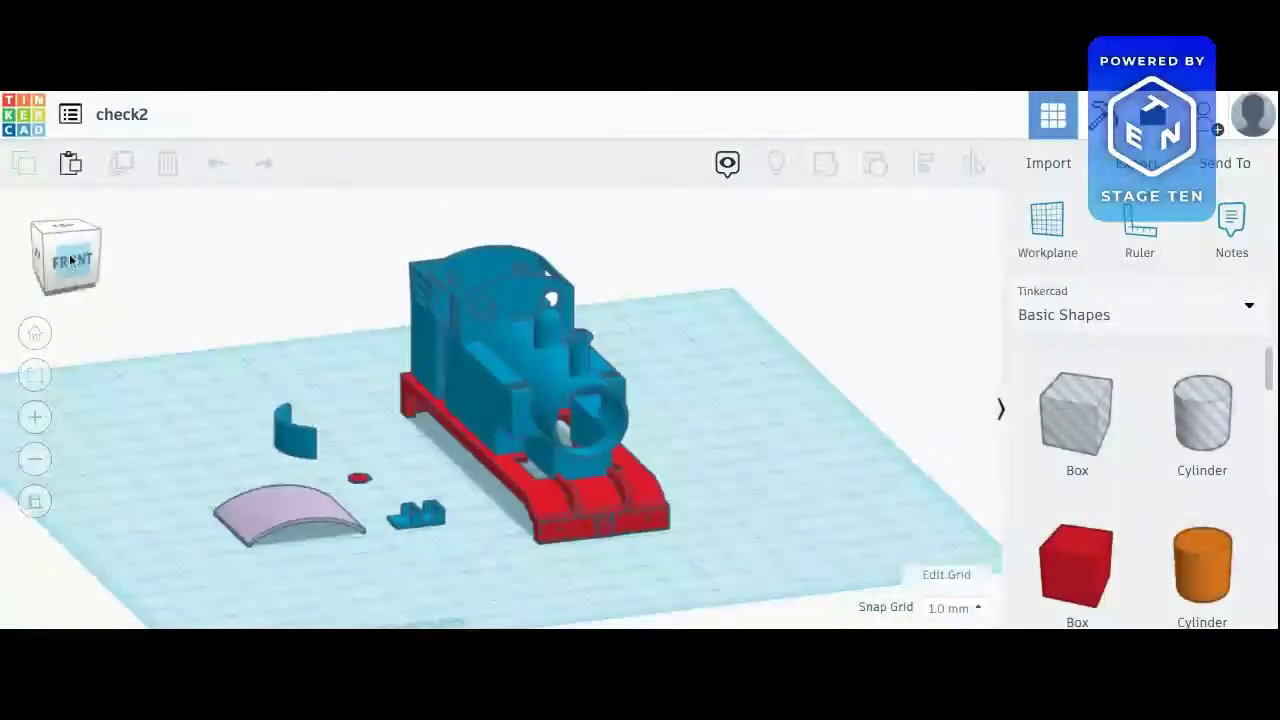
left_click_drag(70, 260, 606, 278)
right_click_drag(606, 278, 960, 350)
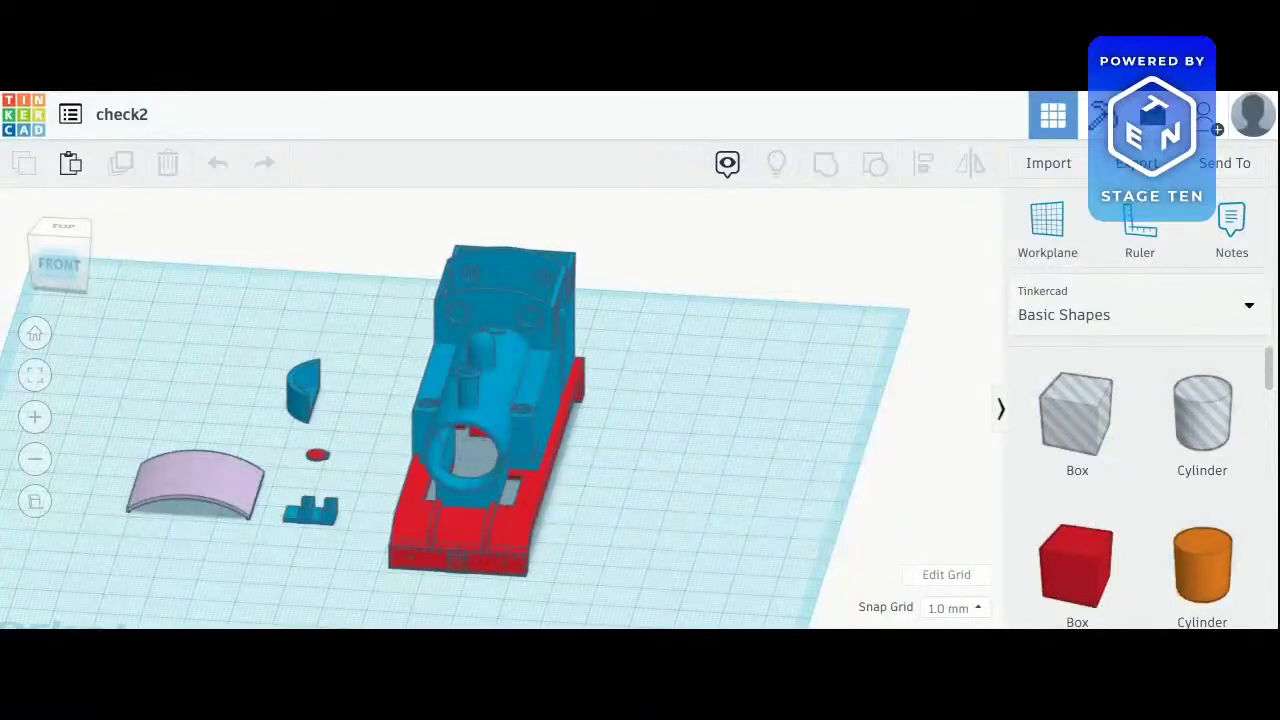
left_click(50, 262)
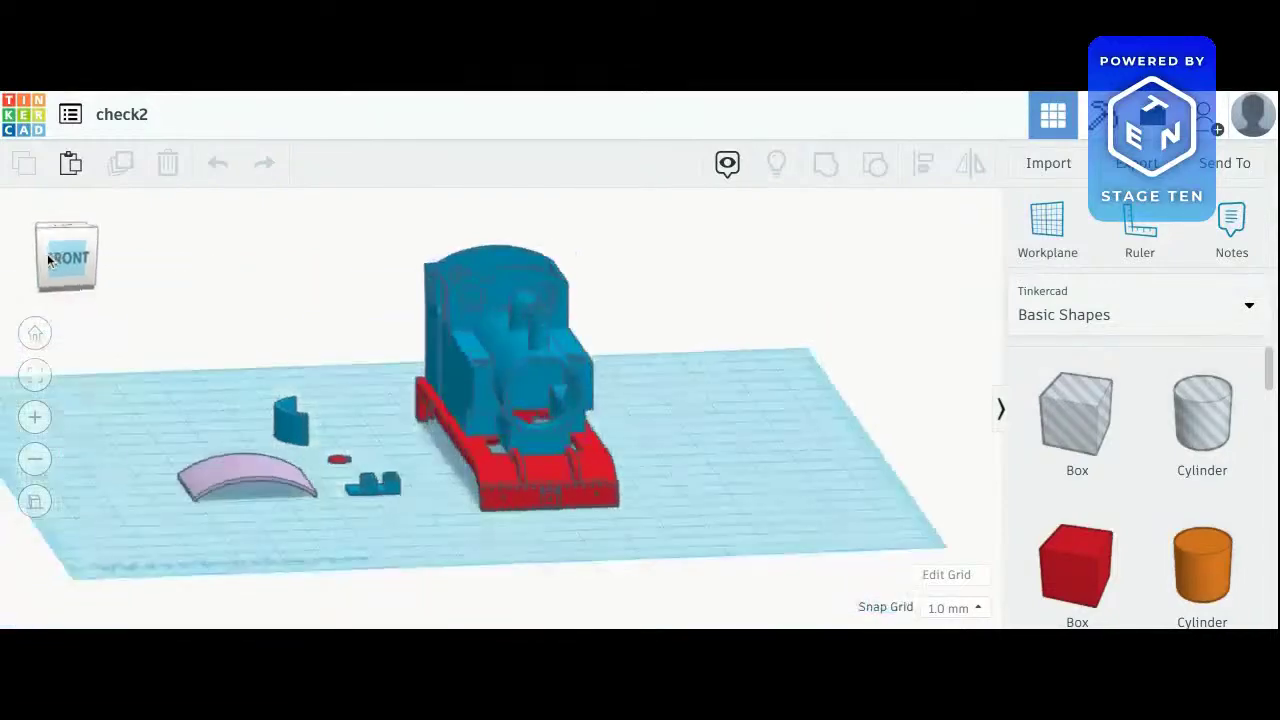
left_click_drag(70, 258, 540, 310)
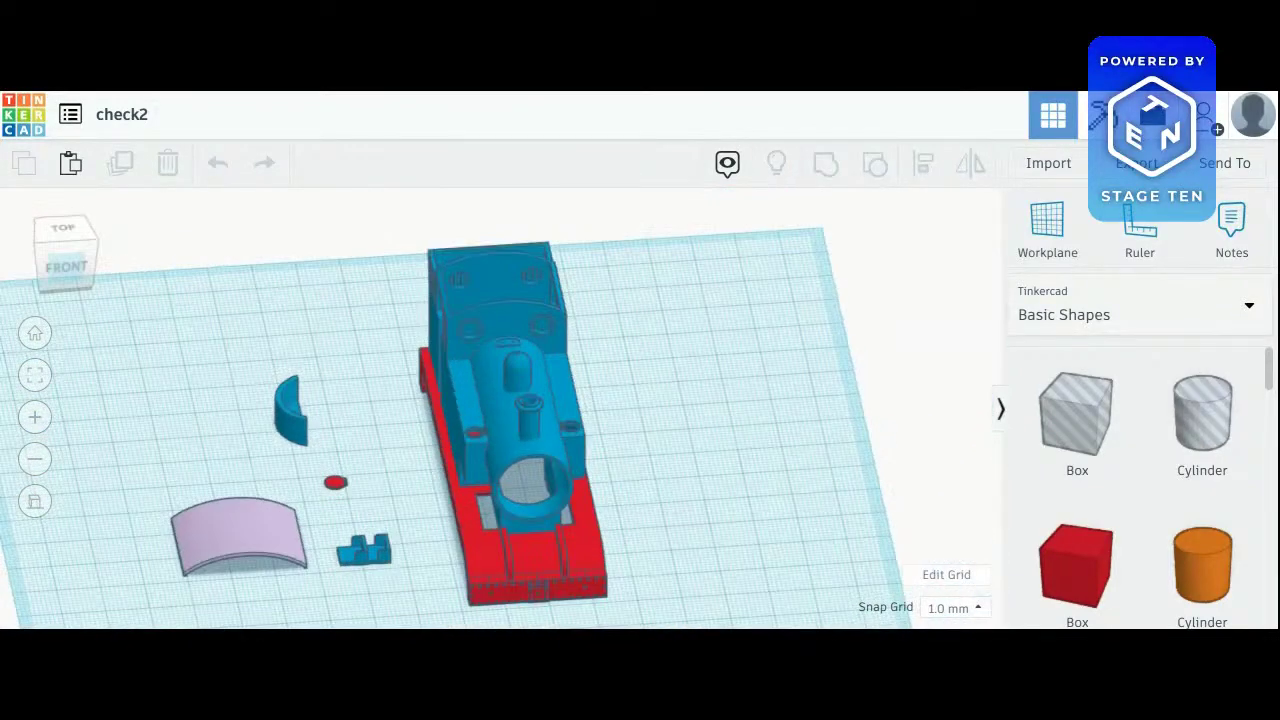
right_click_drag(540, 400, 506, 300)
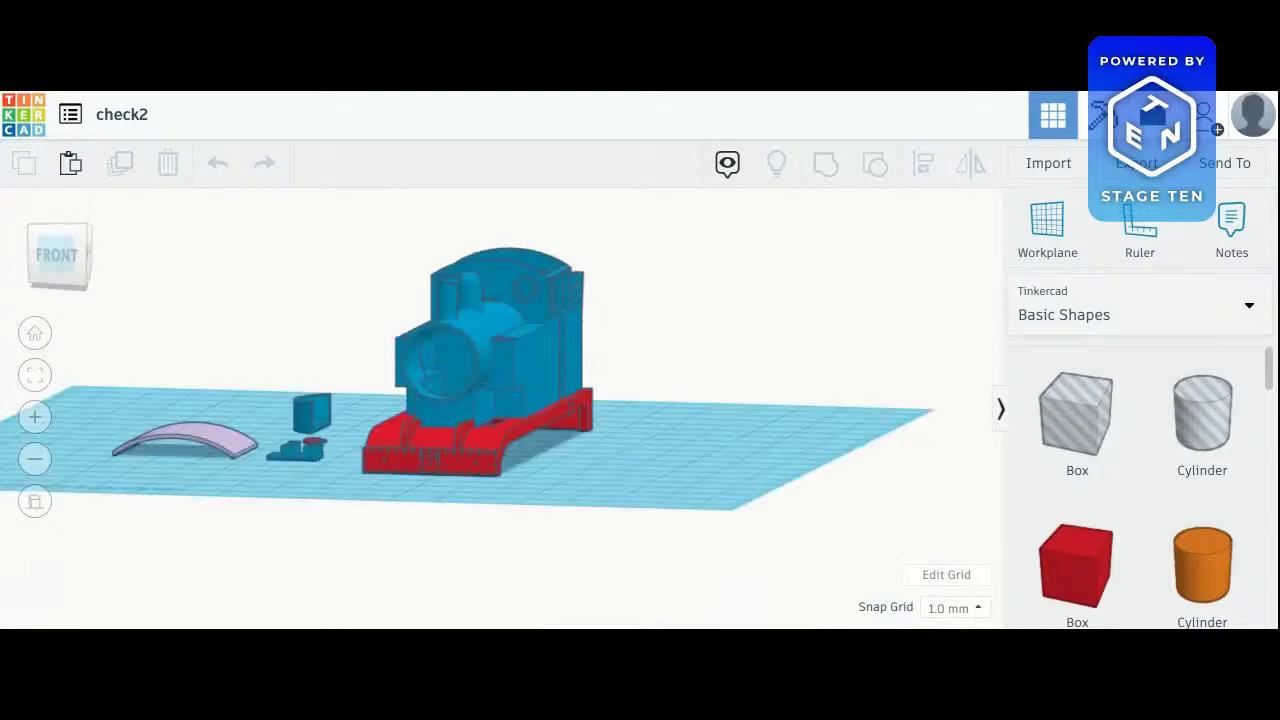
right_click_drag(506, 360, 720, 382)
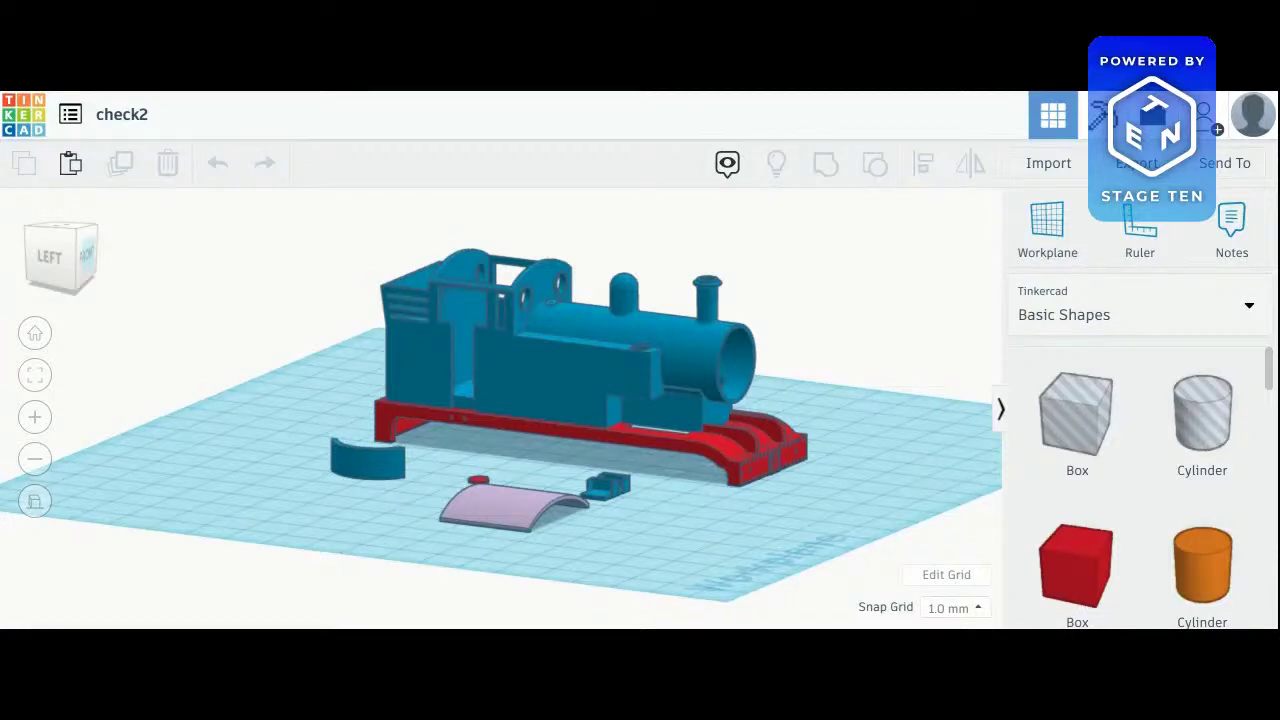
Inspect the locomotive's left and right sides, including the cab, side tanks and red chassis, ending at the front
left_click(47, 266)
mouse_move(47, 269)
left_mouse_down()
mouse_move(52, 232)
mouse_move(50, 250)
mouse_move(98, 180)
mouse_move(116, 182)
mouse_move(147, 276)
mouse_move(191, 245)
mouse_move(260, 301)
mouse_move(330, 262)
mouse_move(375, 264)
mouse_move(418, 222)
mouse_move(61, 248)
mouse_move(58, 280)
mouse_move(36, 285)
mouse_move(62, 254)
left_mouse_up()
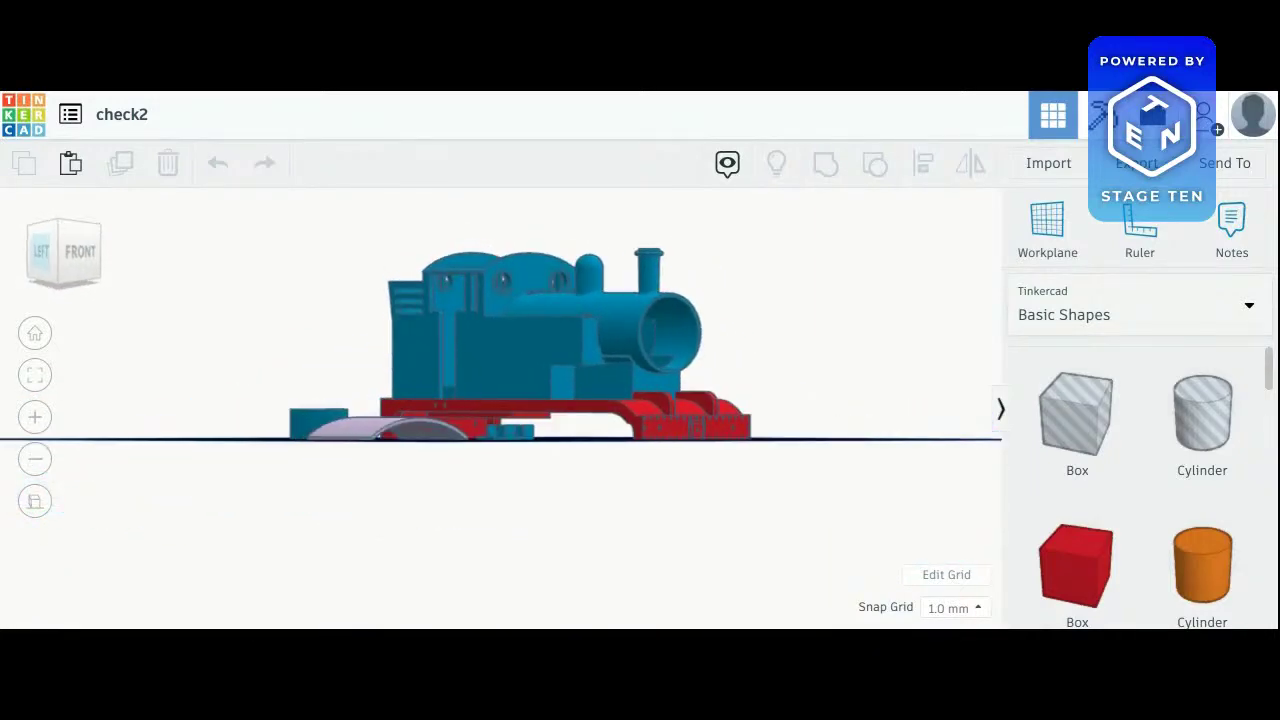
left_click_drag(62, 254, 36, 262)
right_click_drag(500, 400, 500, 355)
mouse_move(36, 258)
left_mouse_down()
mouse_move(46, 278)
mouse_move(60, 262)
left_mouse_up()
right_click_drag(440, 400, 660, 420)
right_click_drag(500, 420, 338, 350)
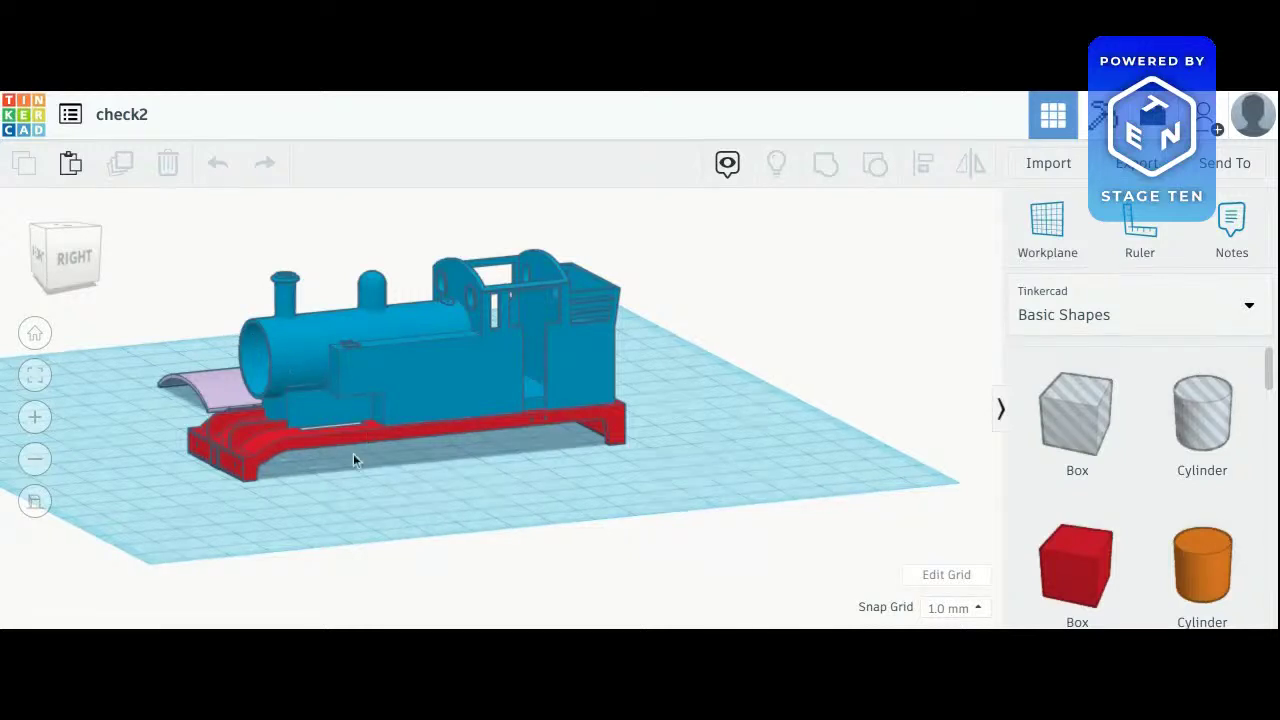
scroll(183, 310, "down", 5)
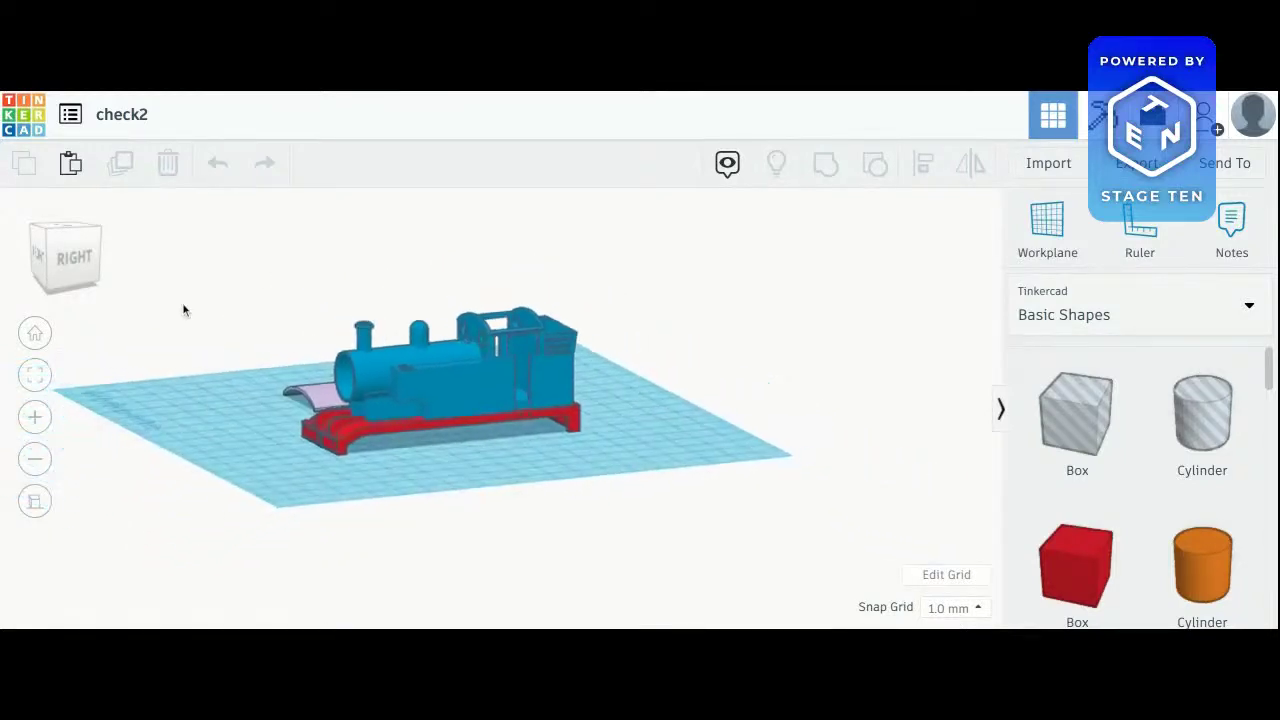
scroll(251, 342, "up", 6)
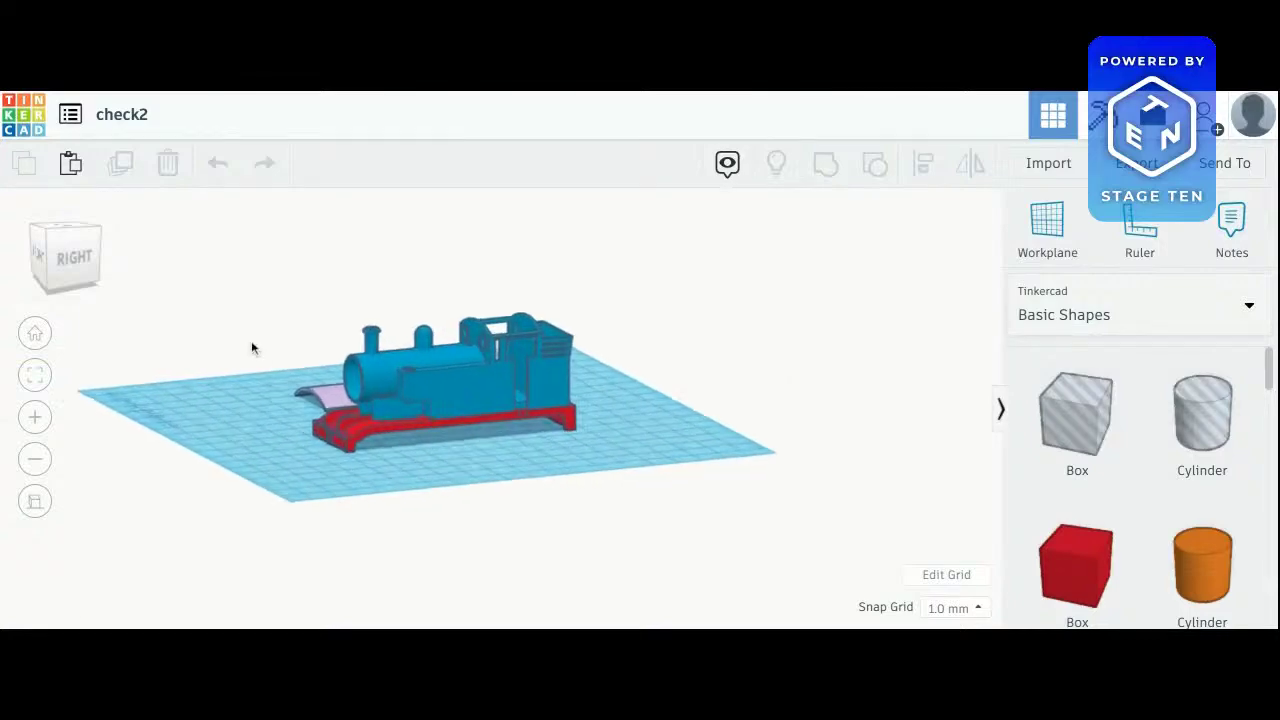
scroll(251, 340, "up", 3)
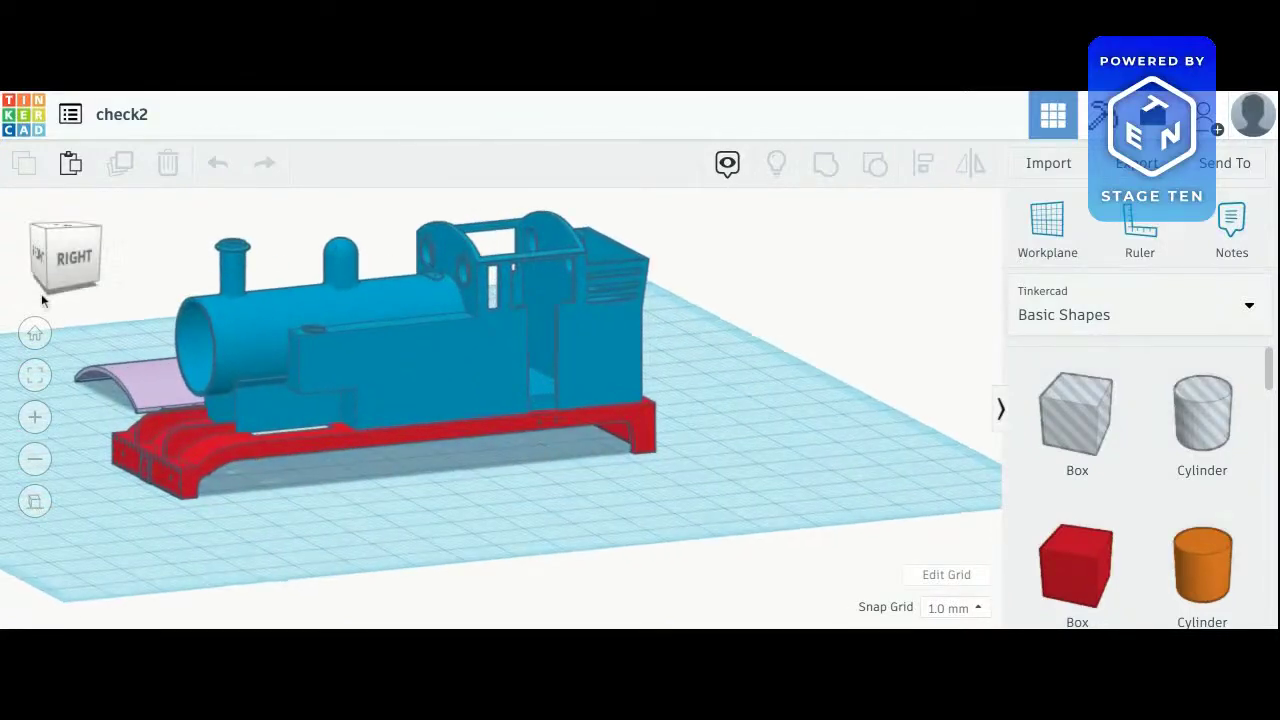
left_click_drag(43, 240, 56, 272)
right_click_drag(640, 280, 850, 425)
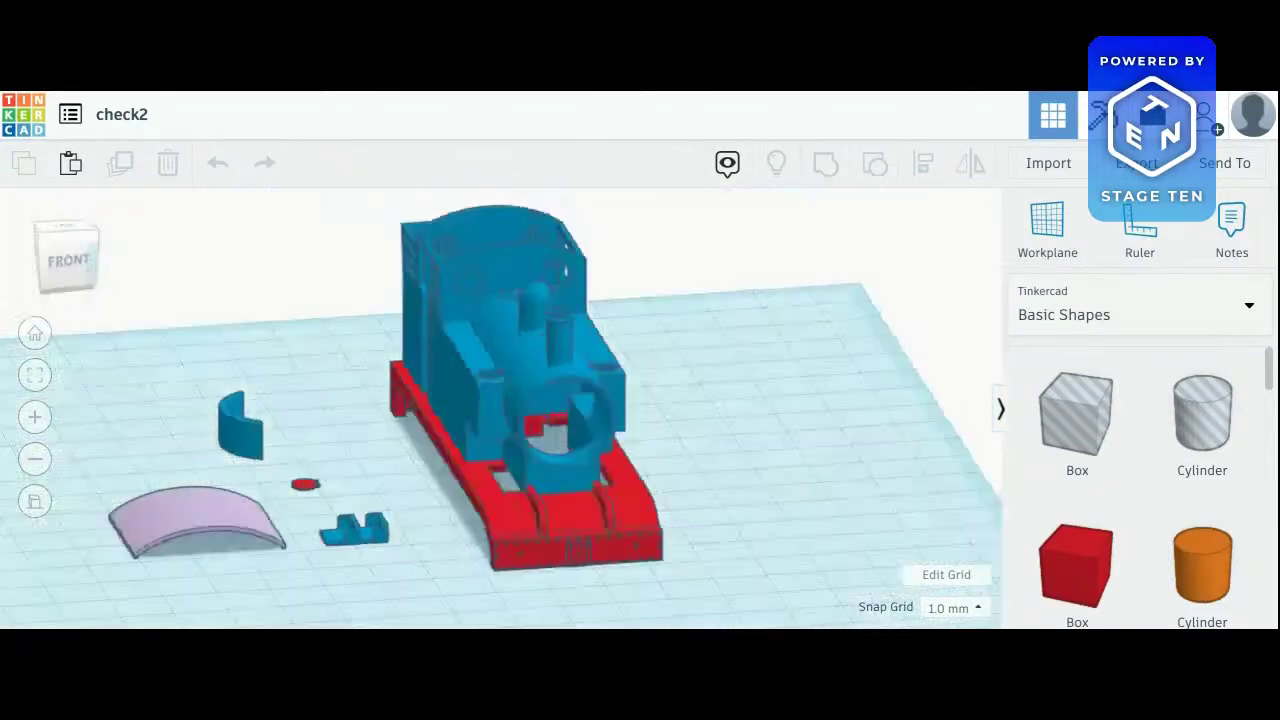
Hide the red chassis so that only the blue locomotive body remains above the workplane
left_click(477, 356)
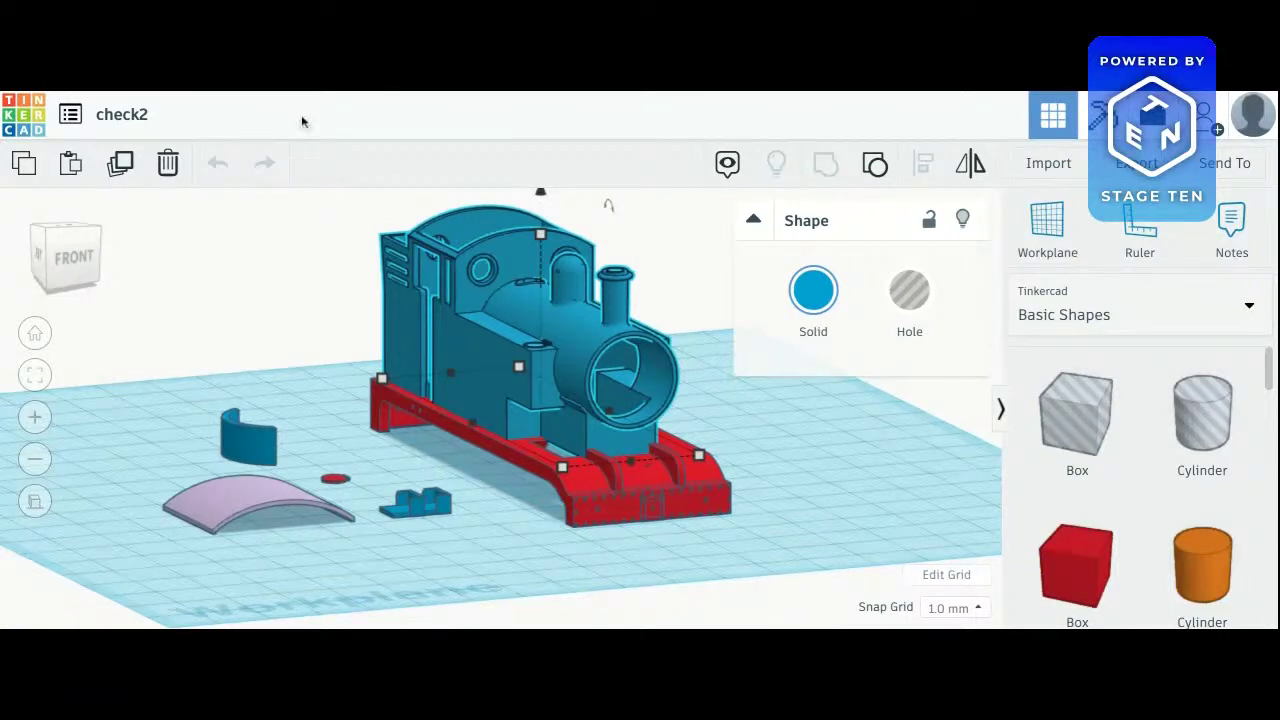
left_click(35, 375)
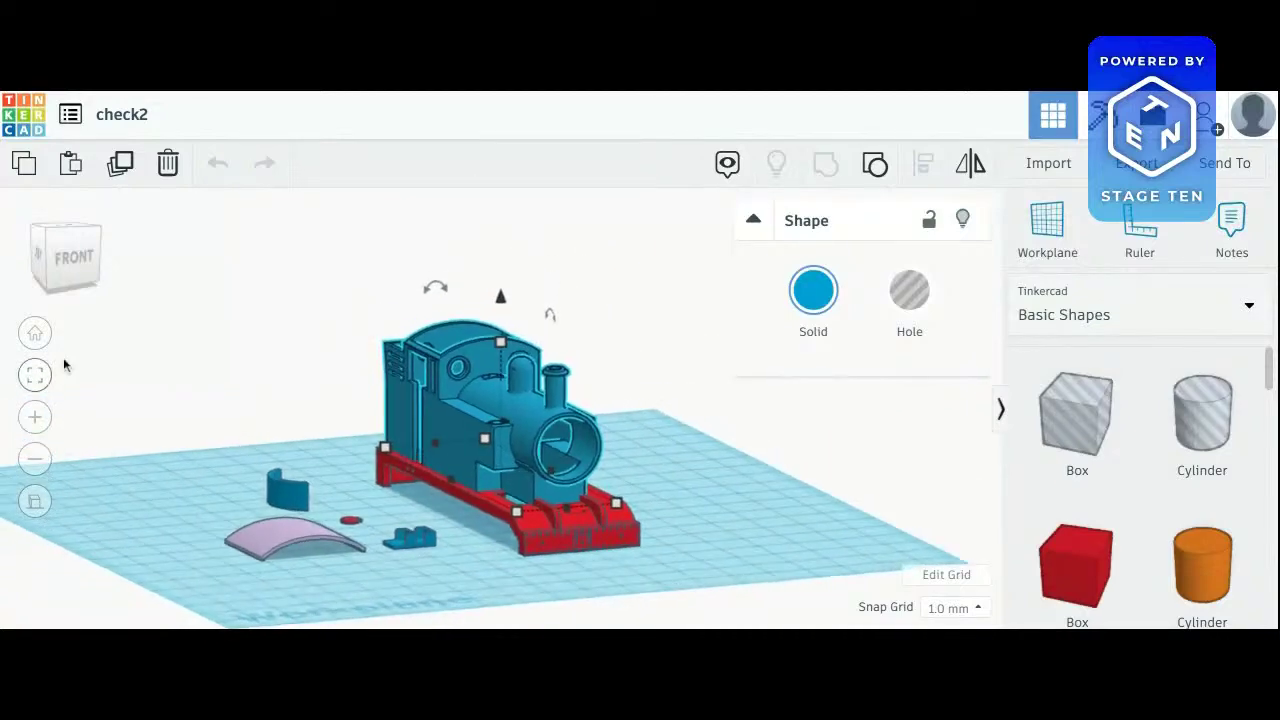
left_click(34, 418)
left_click(31, 418)
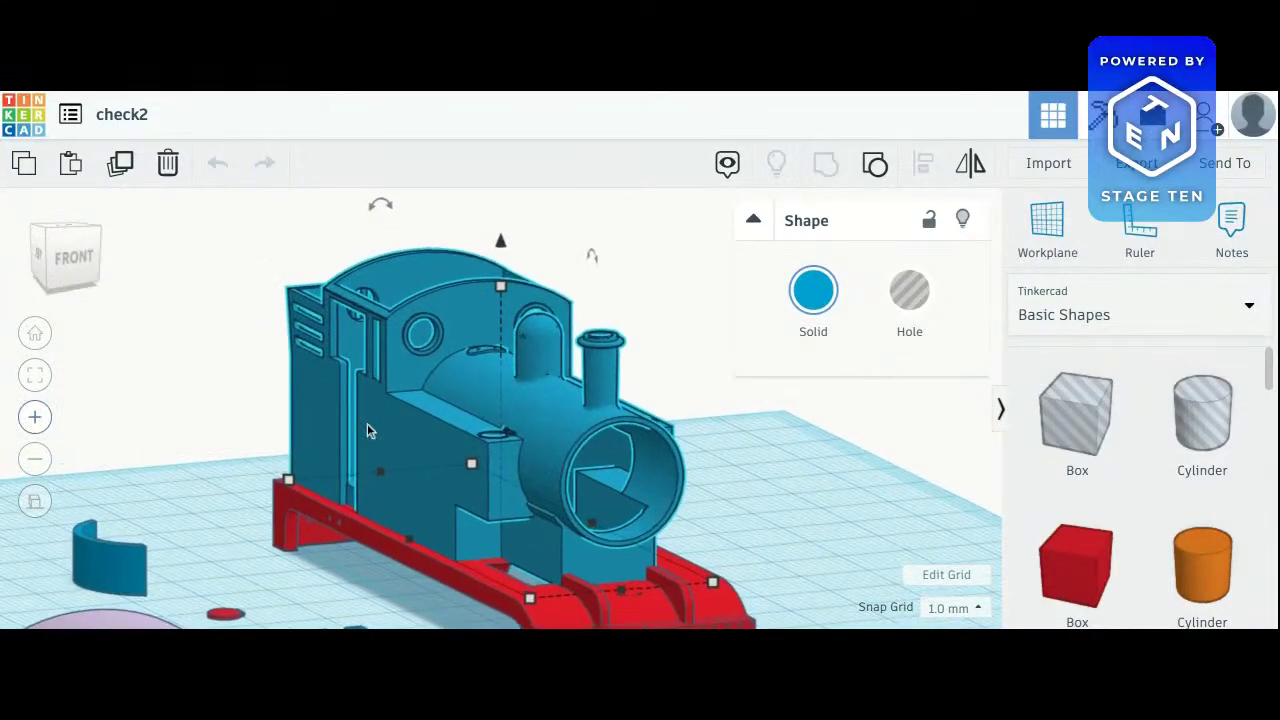
left_click(633, 612)
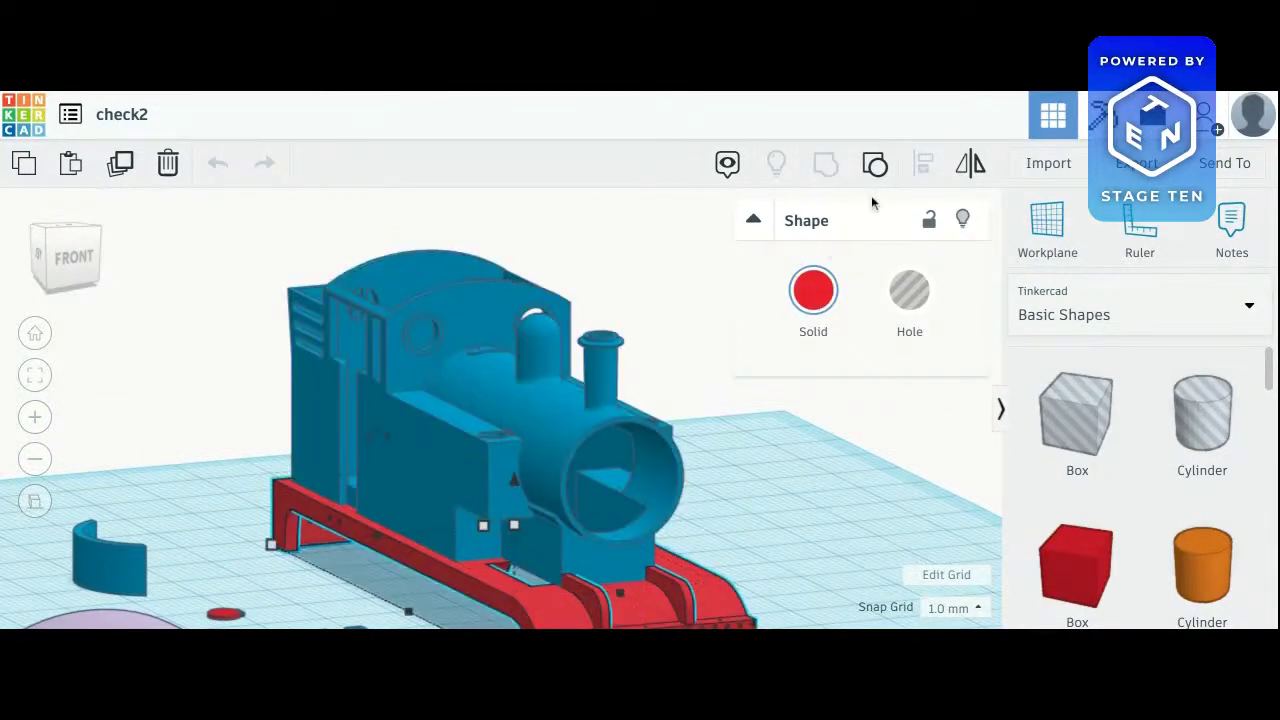
left_click(965, 221)
Examine the blue body without its chassis from the front, from above and along both sides
mouse_move(75, 257)
left_mouse_down()
mouse_move(75, 240)
mouse_move(75, 258)
mouse_move(55, 268)
mouse_move(84, 265)
left_mouse_up()
left_click(75, 262)
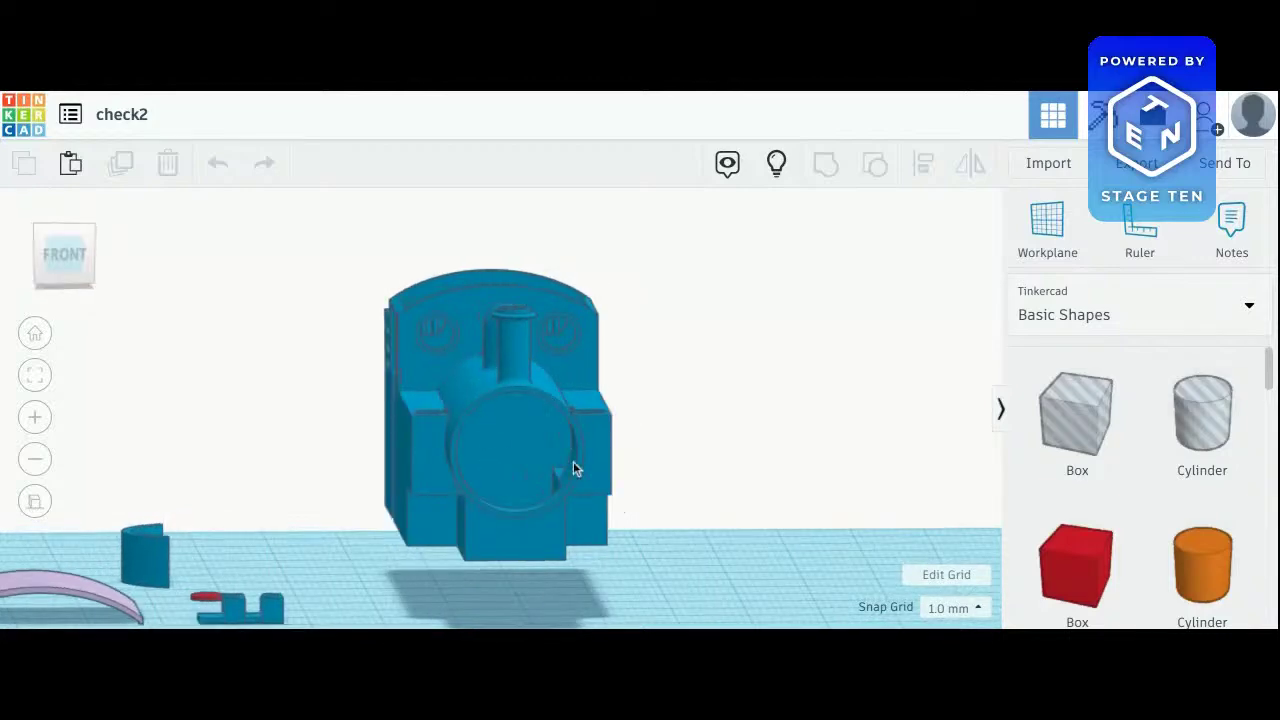
mouse_move(59, 254)
left_mouse_down()
mouse_move(54, 240)
mouse_move(84, 261)
mouse_move(105, 251)
mouse_move(116, 268)
mouse_move(58, 252)
left_mouse_up()
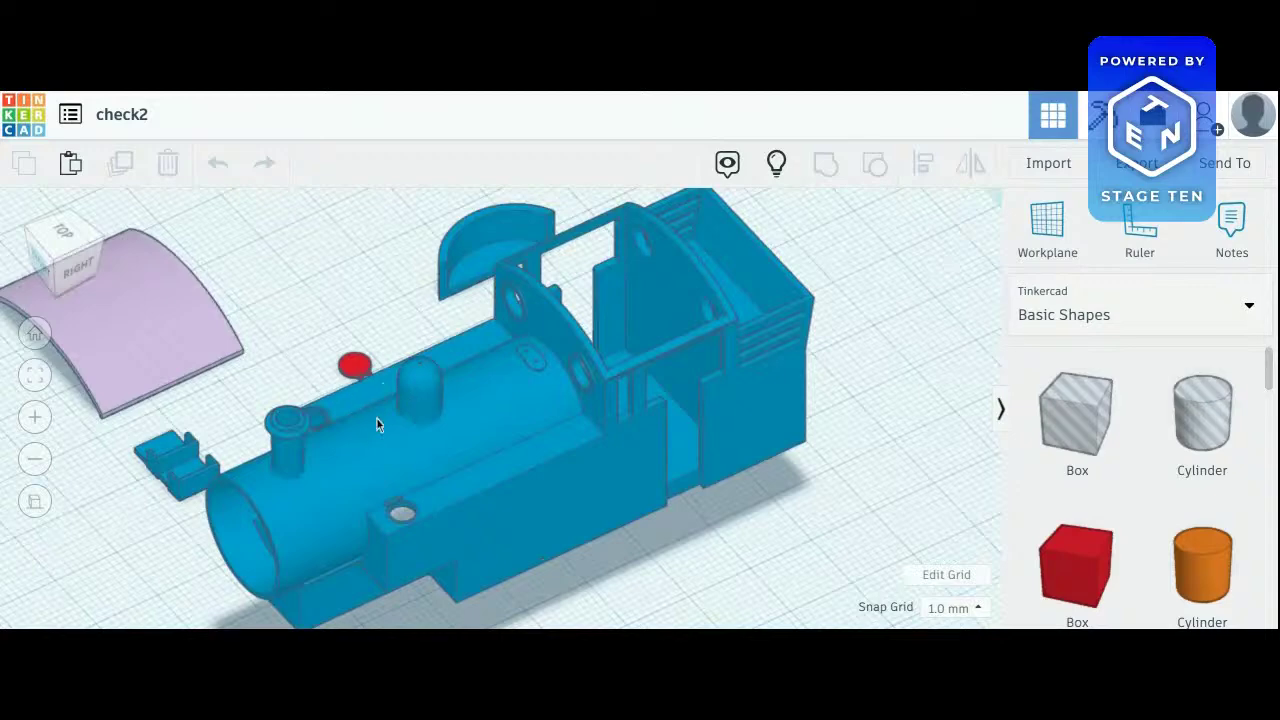
mouse_move(63, 263)
left_mouse_down()
mouse_move(62, 240)
mouse_move(64, 260)
mouse_move(48, 250)
mouse_move(63, 250)
left_mouse_up()
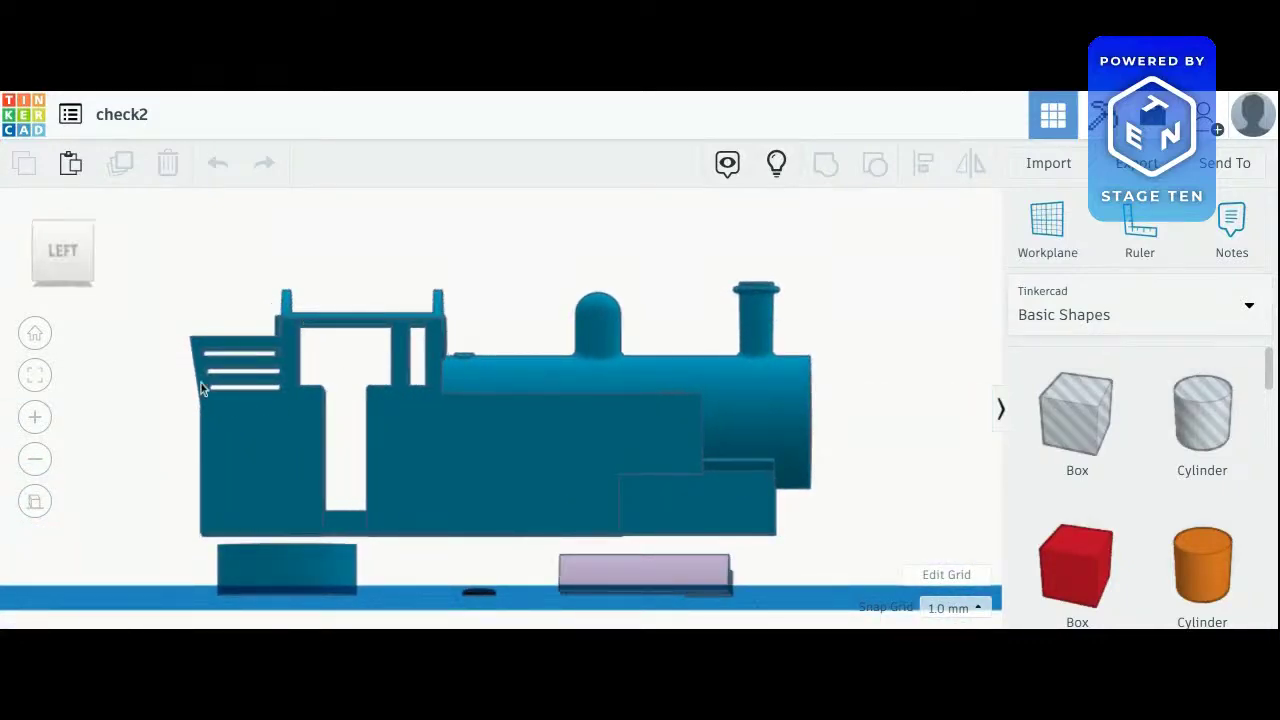
mouse_move(73, 272)
left_mouse_down()
mouse_move(66, 264)
mouse_move(104, 258)
mouse_move(92, 264)
left_mouse_up()
right_click_drag(420, 400, 1130, 430)
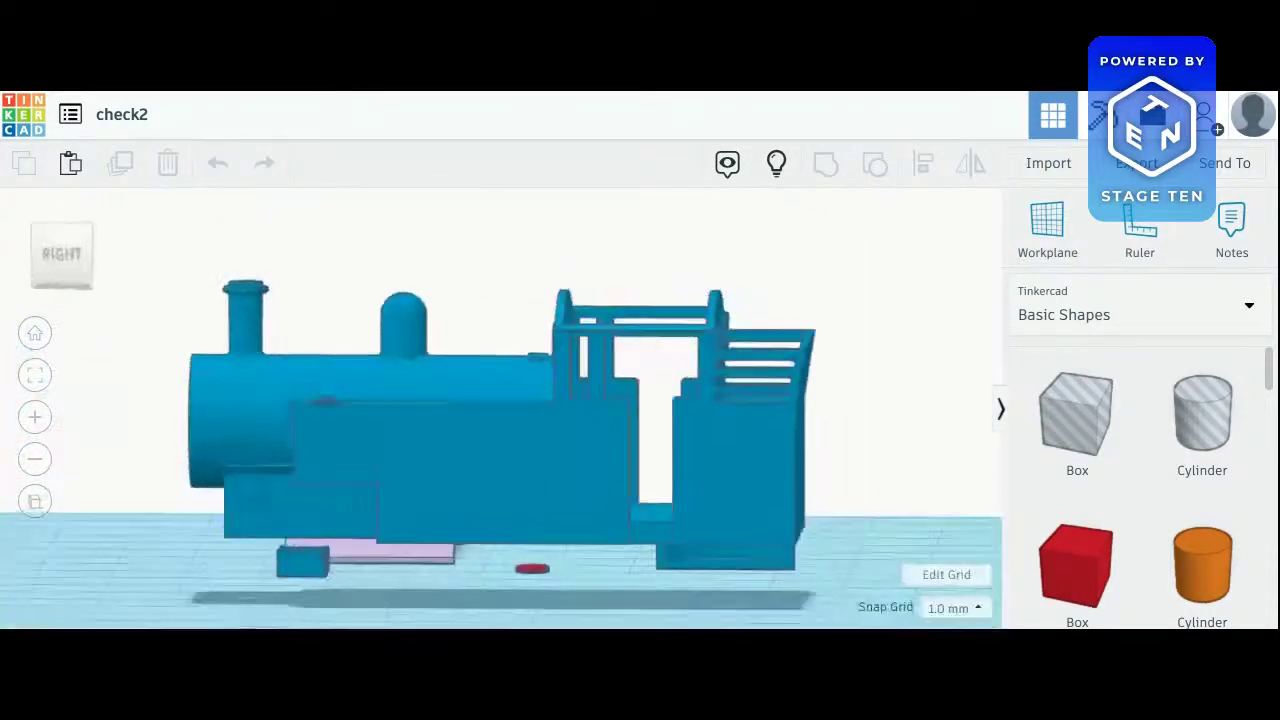
right_click_drag(450, 400, 730, 385)
mouse_move(62, 248)
left_mouse_down()
mouse_move(52, 257)
mouse_move(60, 250)
left_mouse_up()
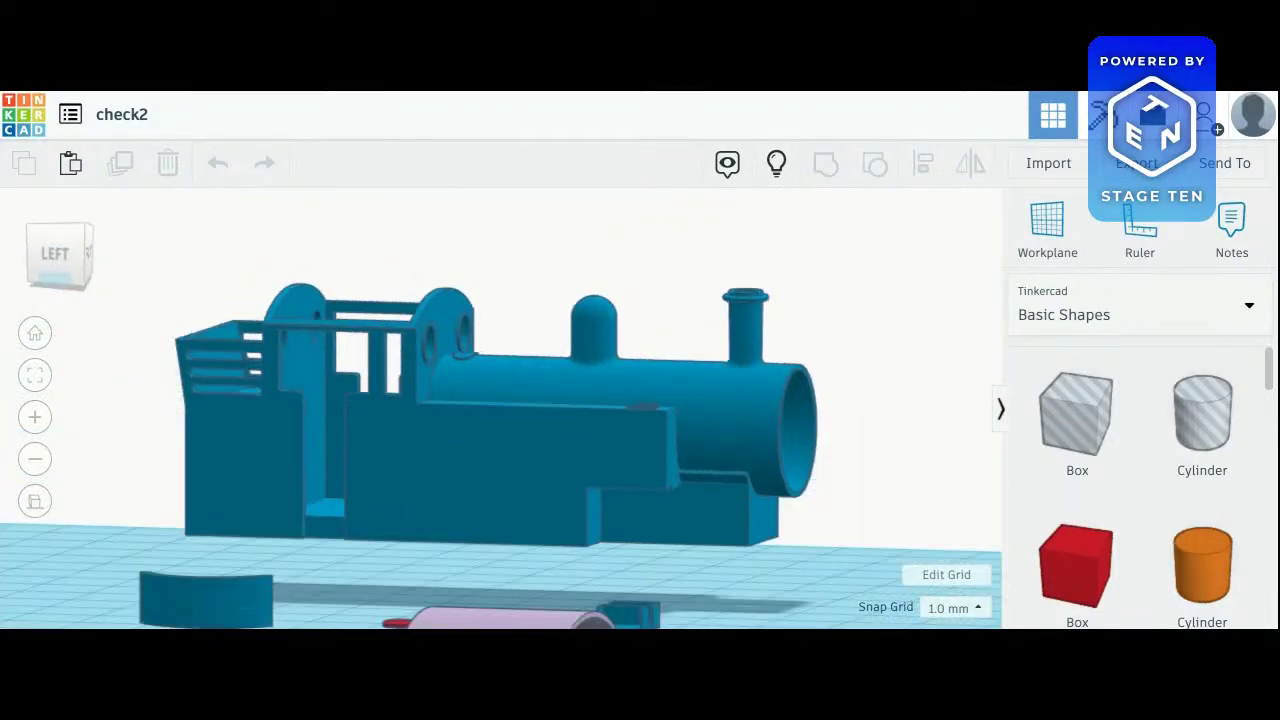
mouse_move(500, 400)
right_mouse_down()
mouse_move(520, 385)
mouse_move(522, 320)
mouse_move(540, 420)
mouse_move(570, 445)
mouse_move(430, 480)
mouse_move(370, 330)
mouse_move(520, 390)
right_mouse_up()
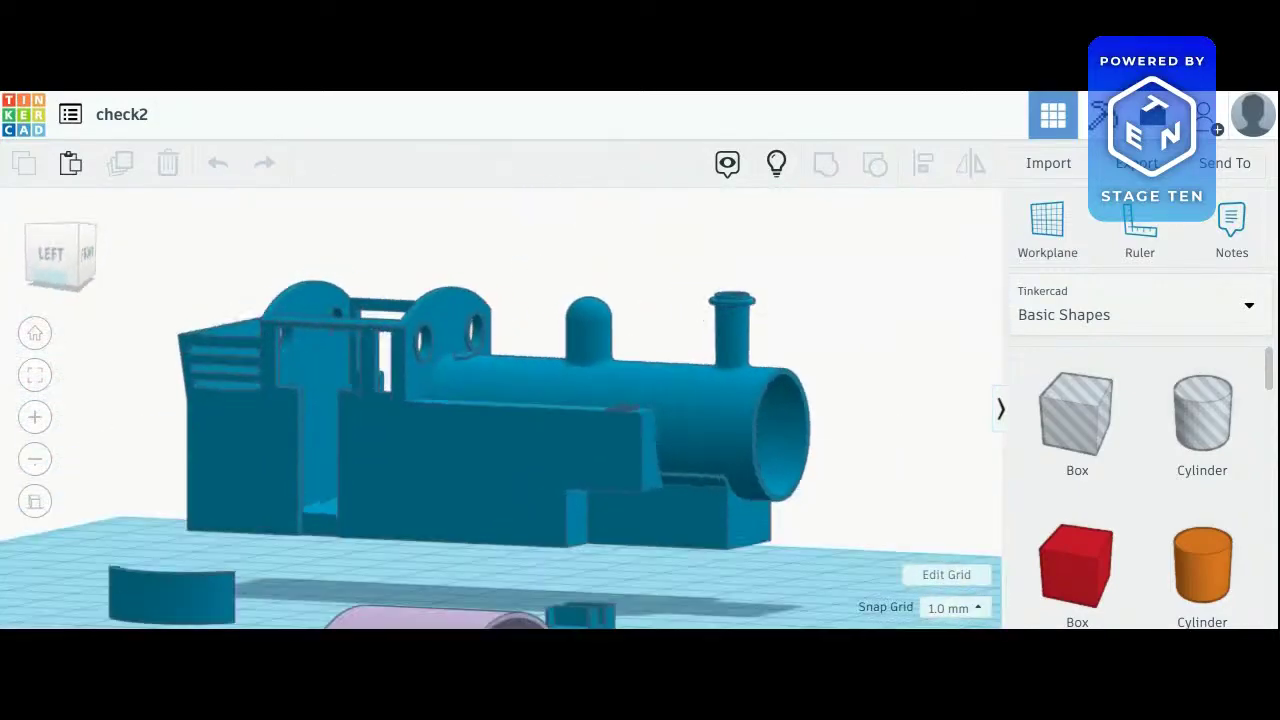
Select the blue body and inspect its hollow underside and the open boiler from low angles
right_click_drag(400, 450, 600, 330)
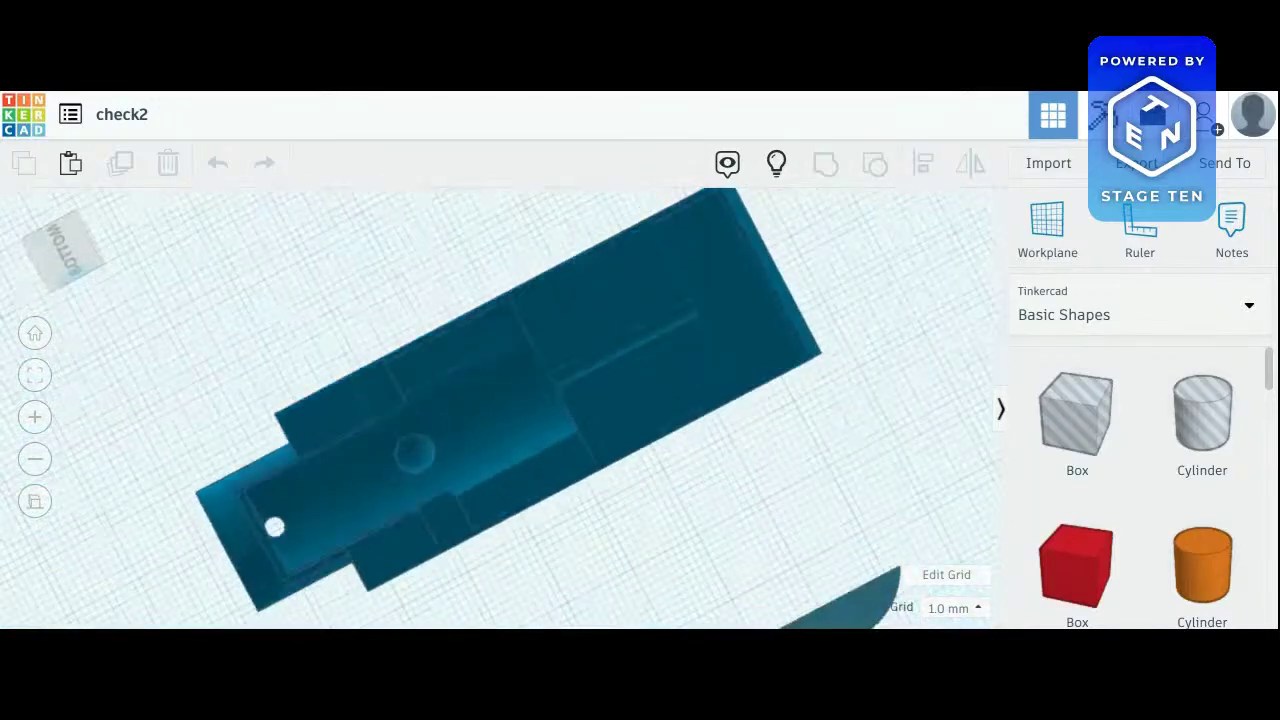
left_click_drag(64, 246, 60, 252)
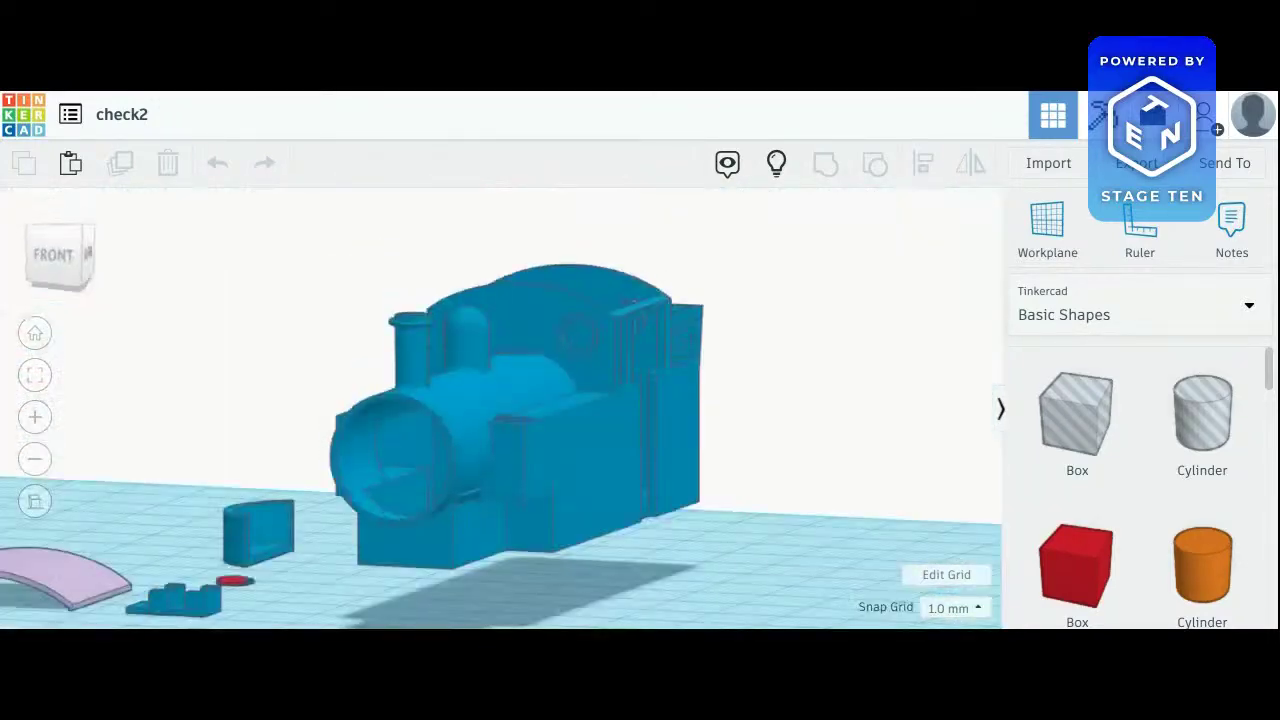
right_click_drag(427, 355, 427, 291)
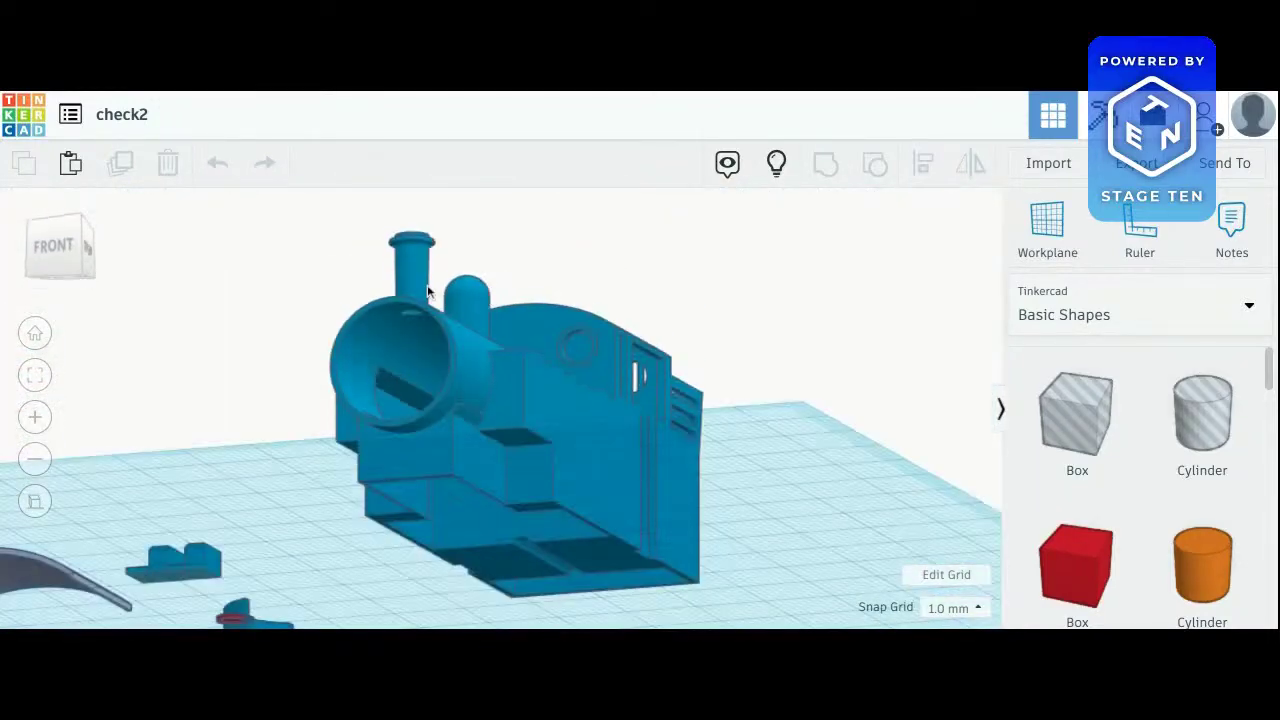
left_click(423, 390)
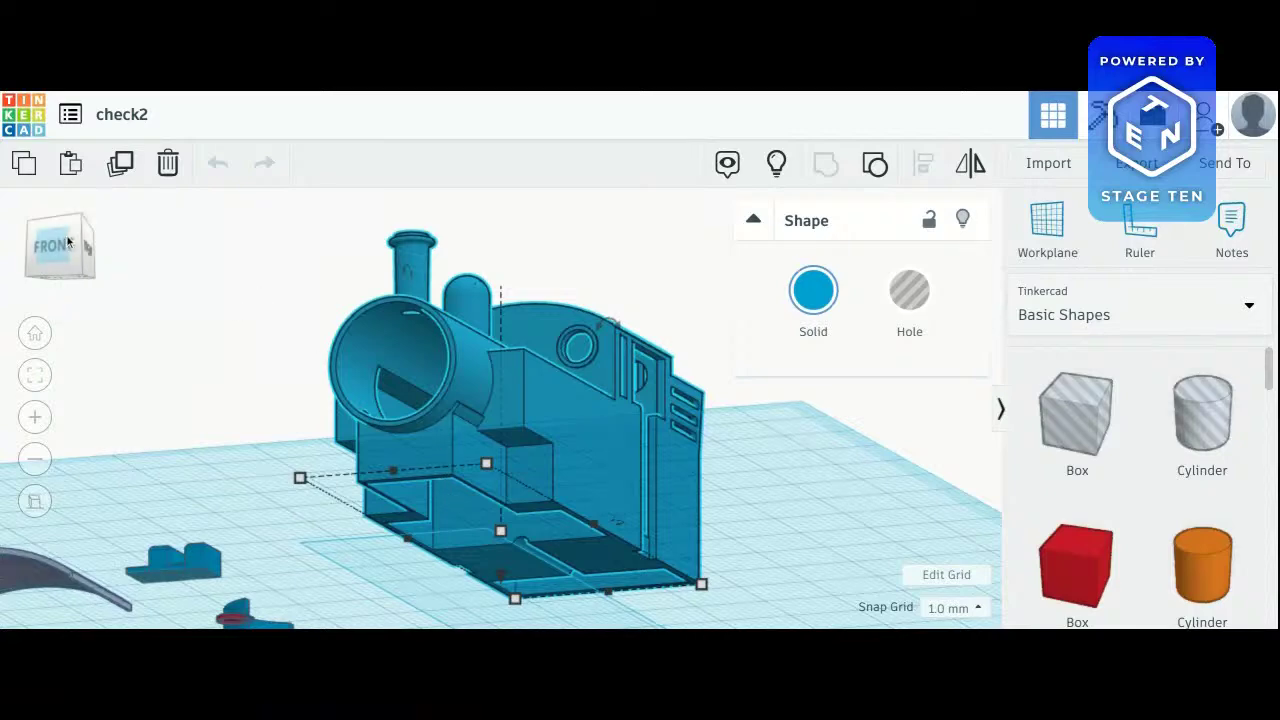
left_click_drag(64, 241, 126, 237)
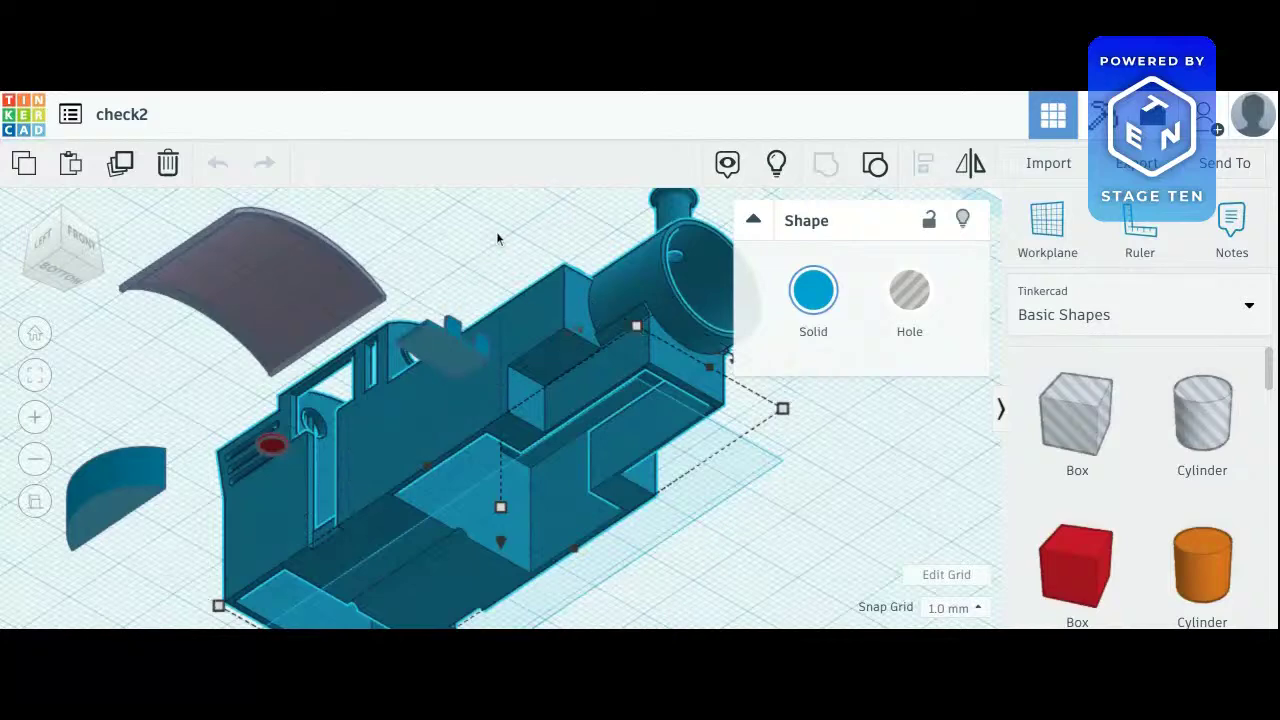
left_click(82, 245)
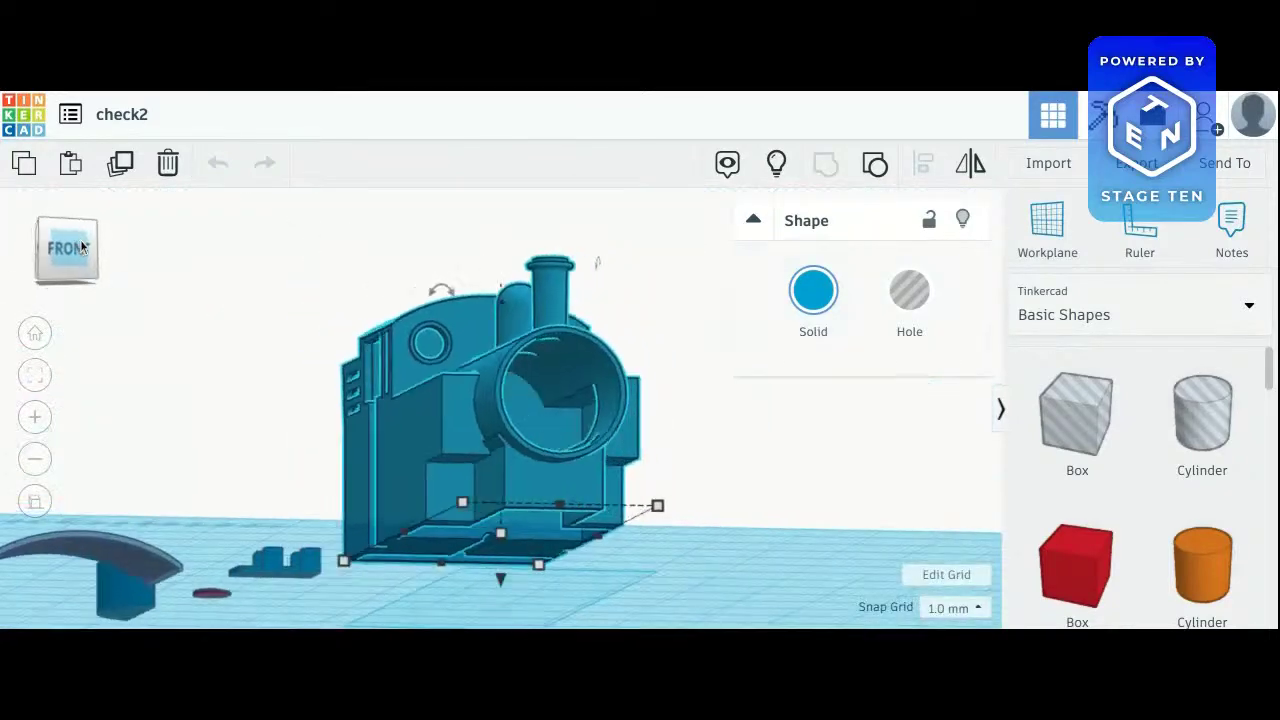
mouse_move(82, 246)
left_mouse_down()
mouse_move(92, 232)
mouse_move(82, 246)
mouse_move(102, 246)
left_mouse_up()
left_click_drag(598, 260, 832, 467)
right_click_drag(500, 400, 860, 440)
right_click_drag(598, 258, 605, 533)
Inspect the selected blue body head-on, from directly beneath, along its left side and from the rear underside
left_click(78, 255)
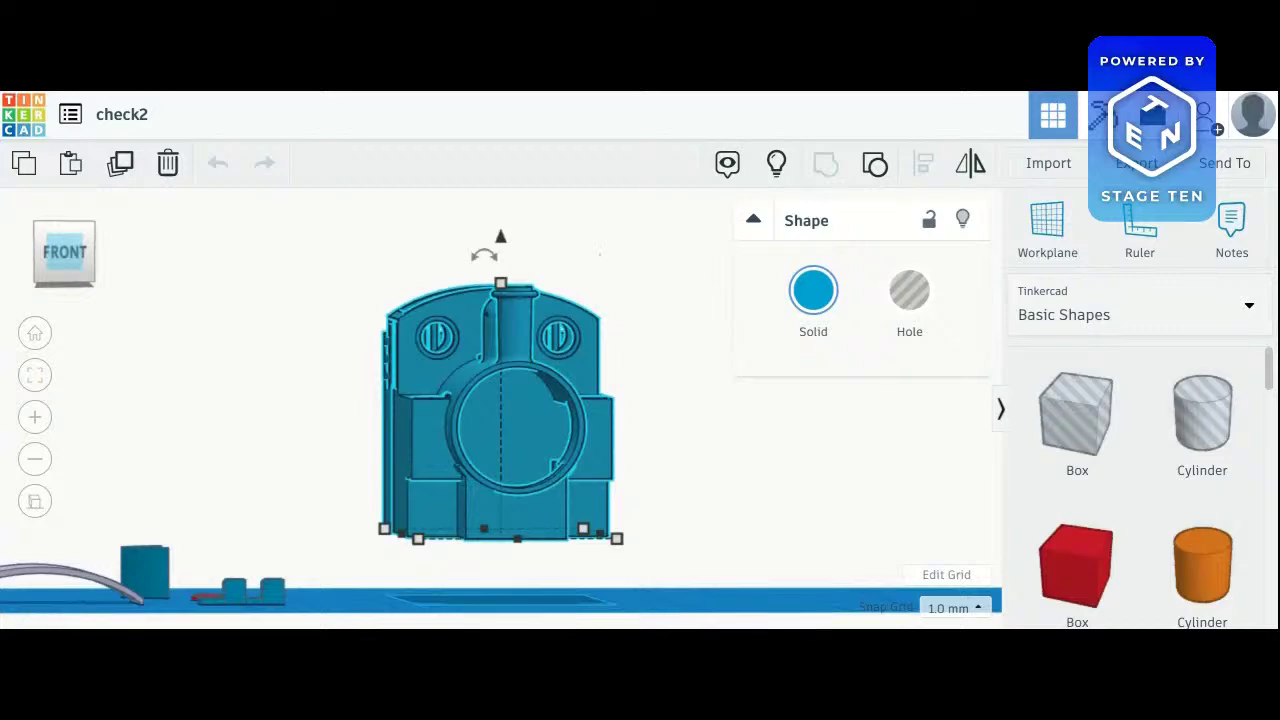
right_click_drag(560, 530, 634, 340)
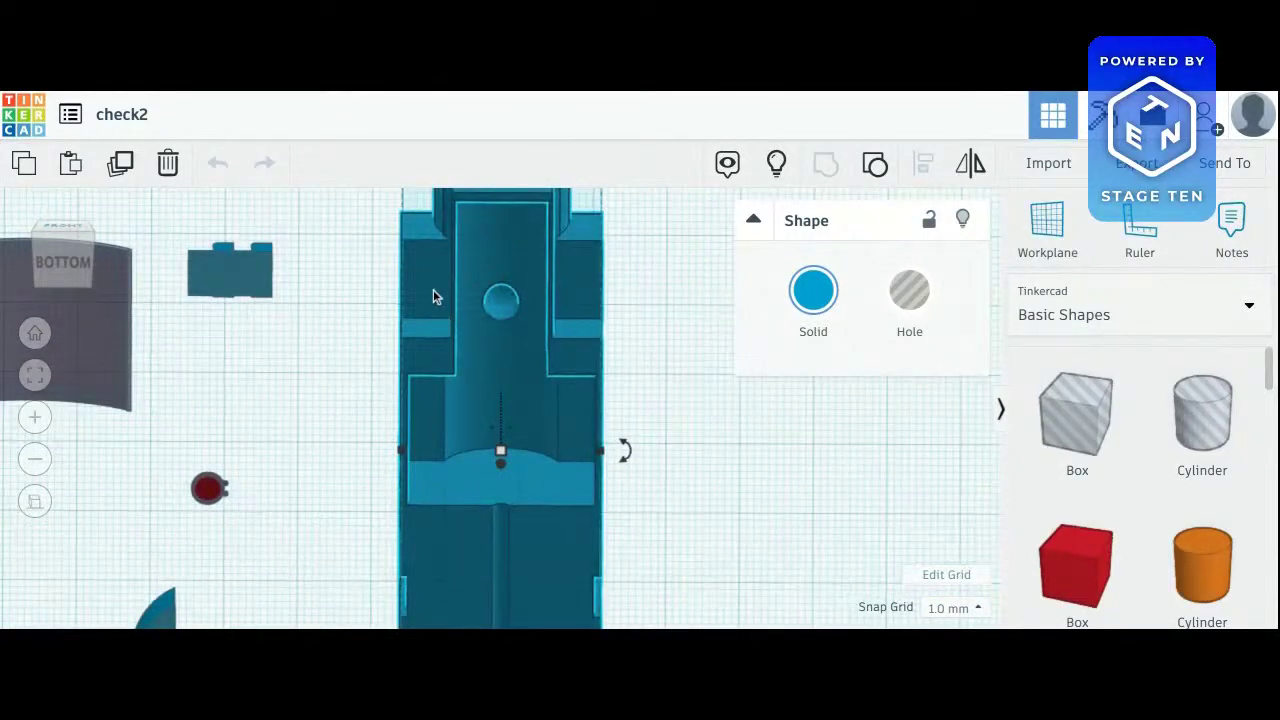
left_click(68, 270)
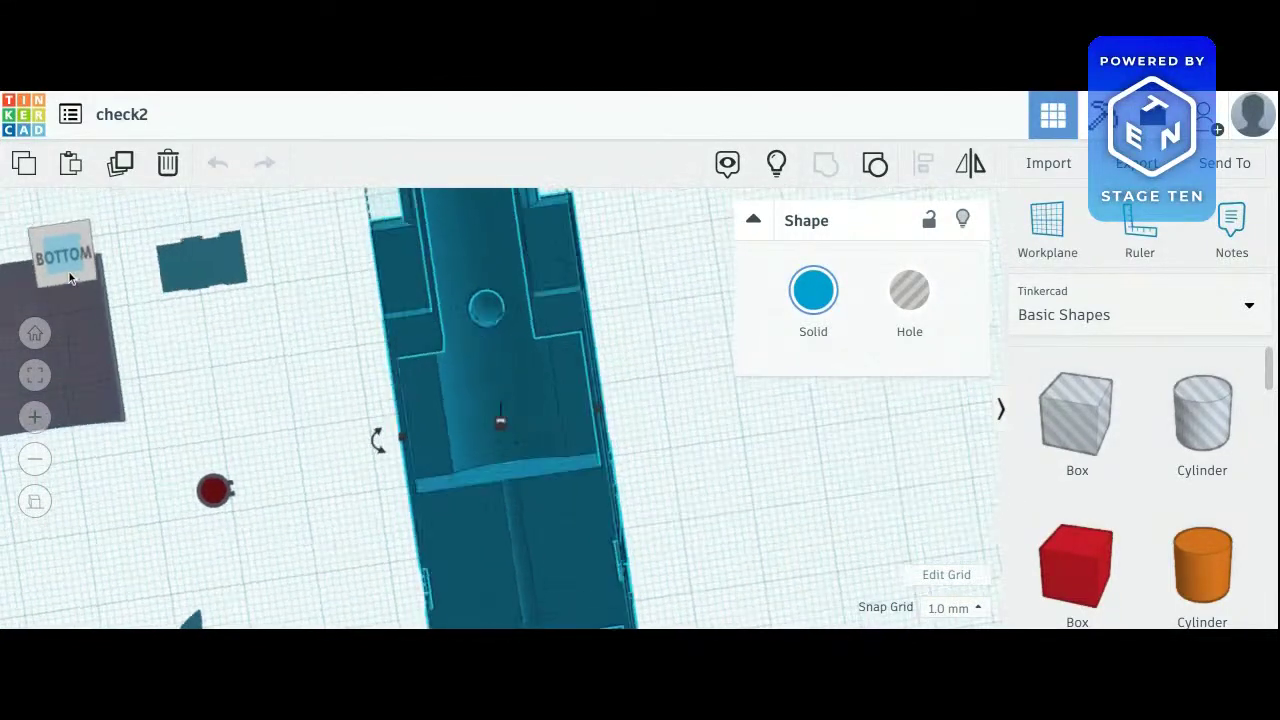
right_click_drag(630, 360, 630, 520)
right_click_drag(630, 360, 640, 460)
right_click_drag(598, 260, 512, 254)
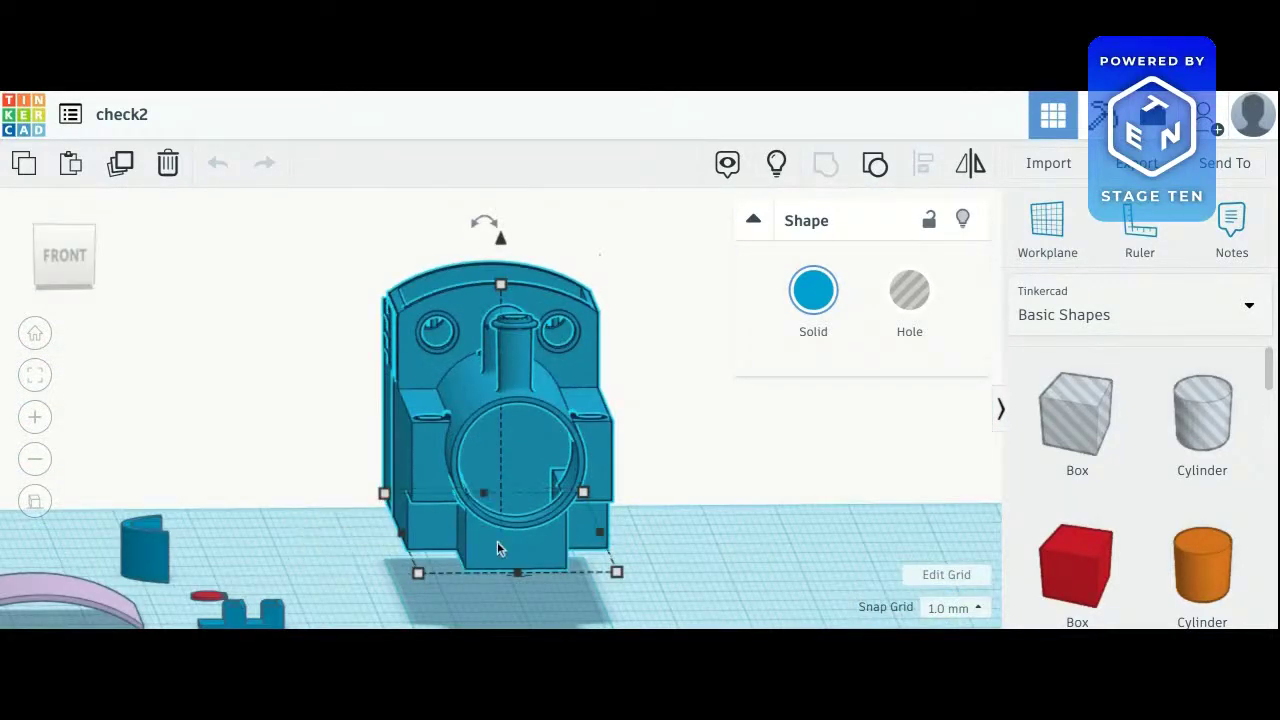
left_click(71, 259)
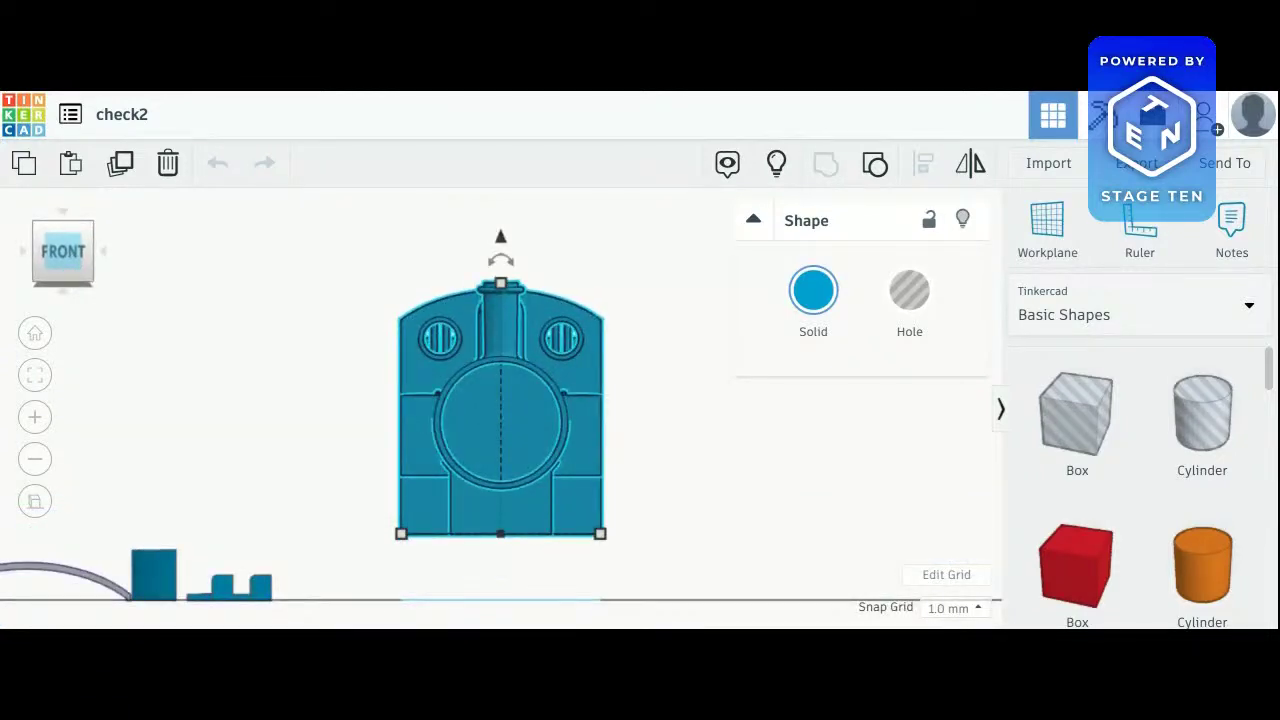
right_click_drag(420, 300, 640, 325)
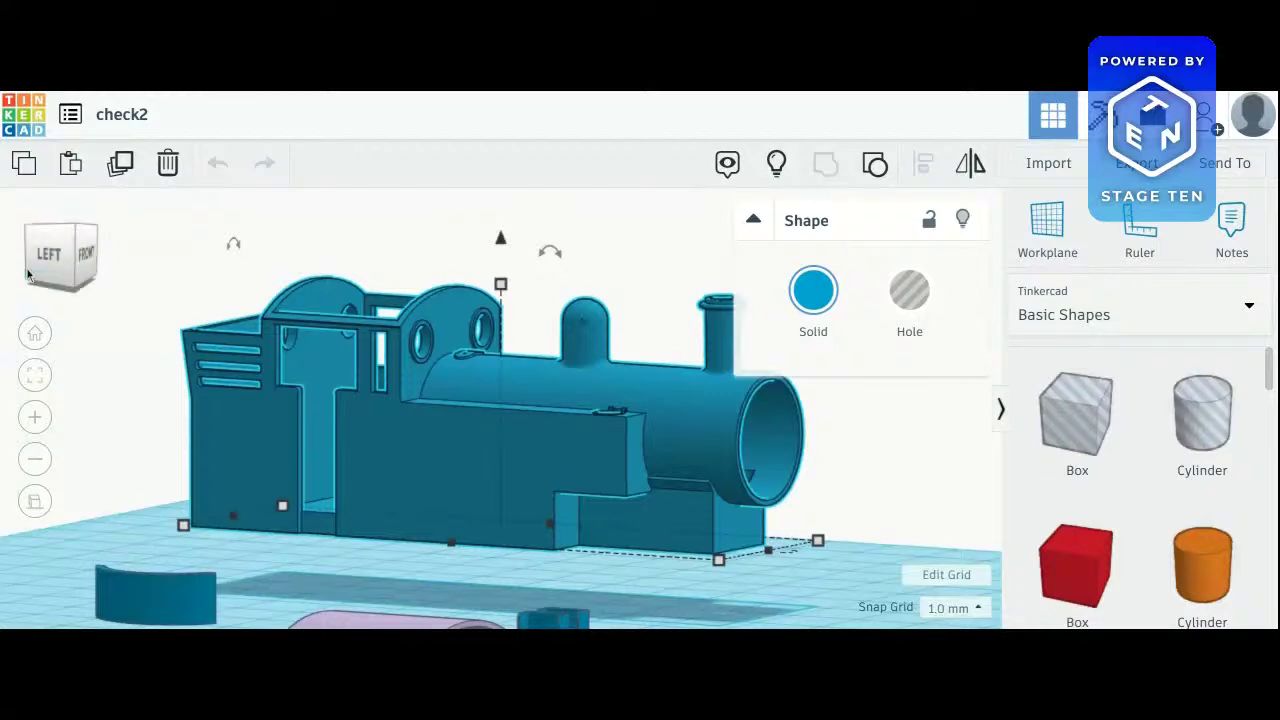
left_click_drag(38, 260, 88, 266)
left_click_drag(200, 245, 230, 304)
left_click_drag(70, 272, 174, 211)
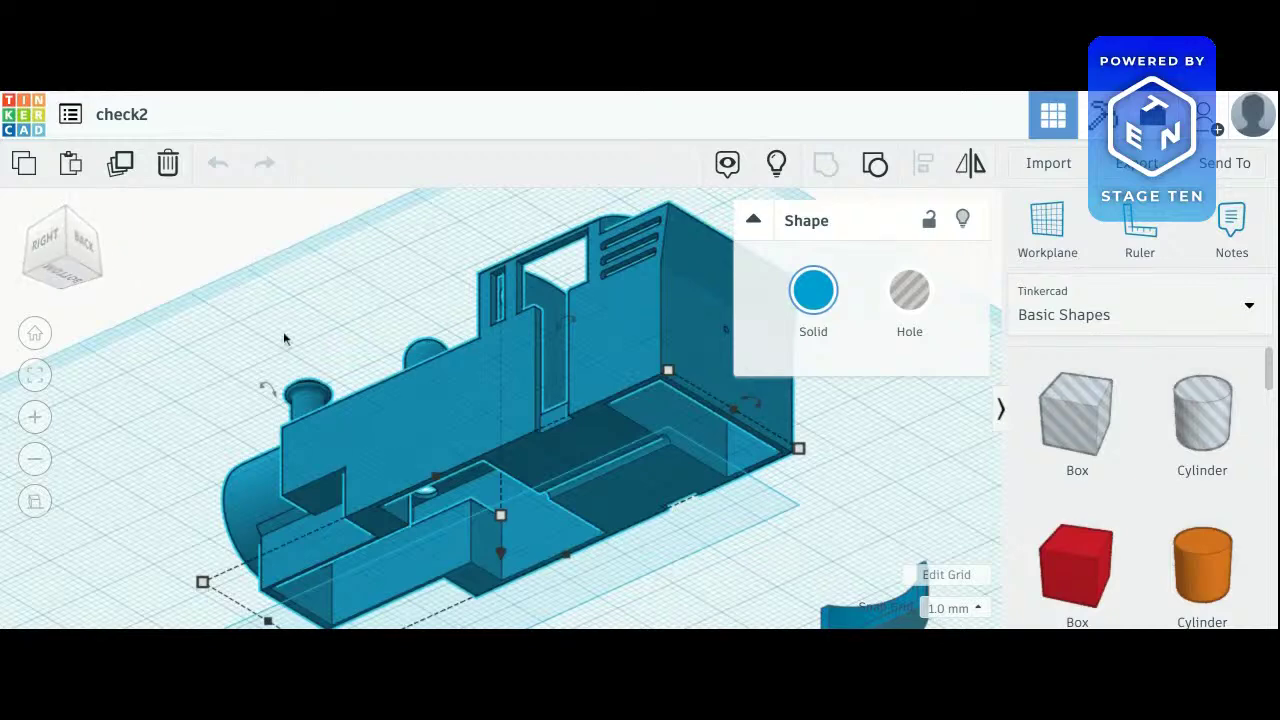
Inspect the selected blue body from its right side and close up from directly beneath
scroll(283, 339, "down", 5)
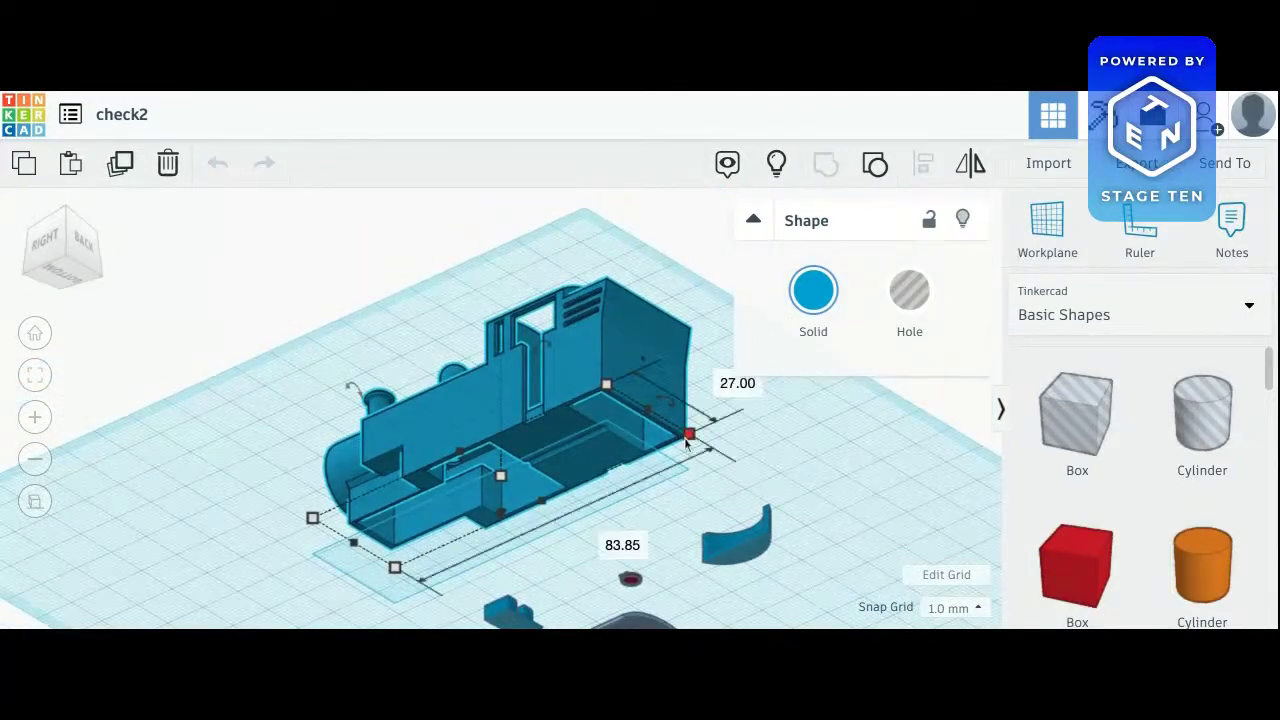
mouse_move(73, 255)
left_mouse_down()
mouse_move(76, 242)
mouse_move(74, 270)
left_mouse_up()
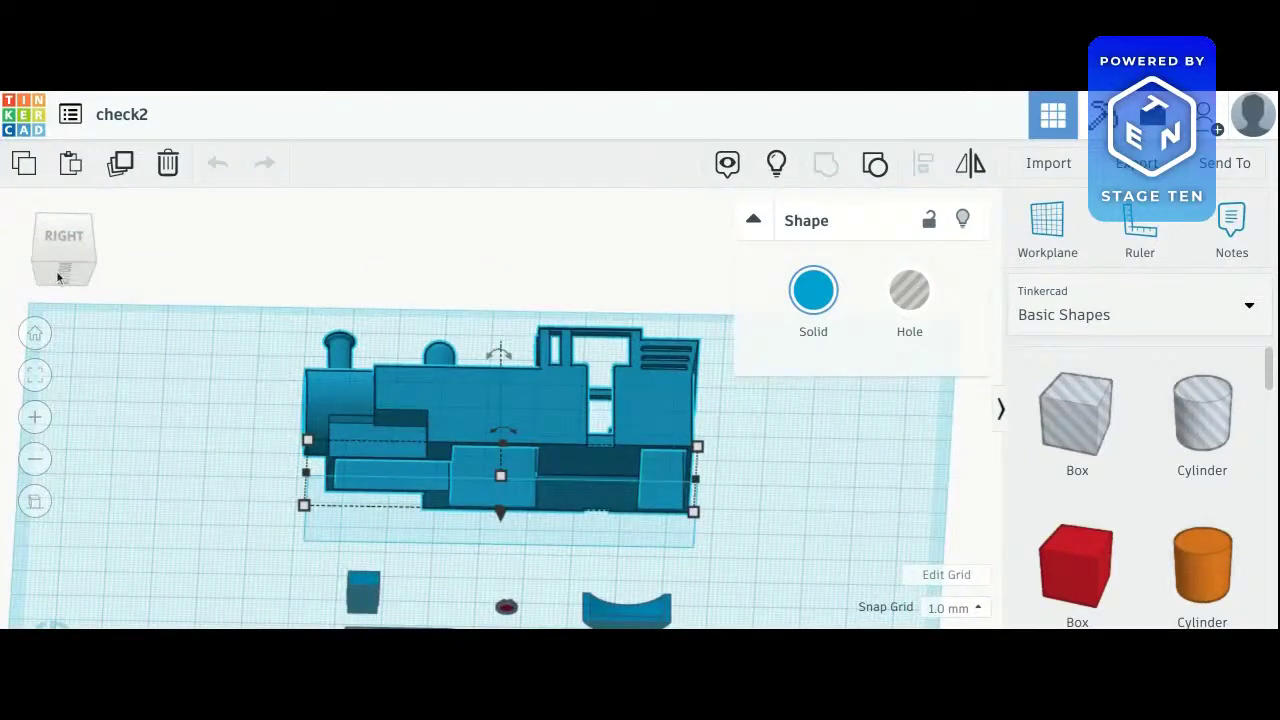
left_click_drag(58, 277, 58, 257)
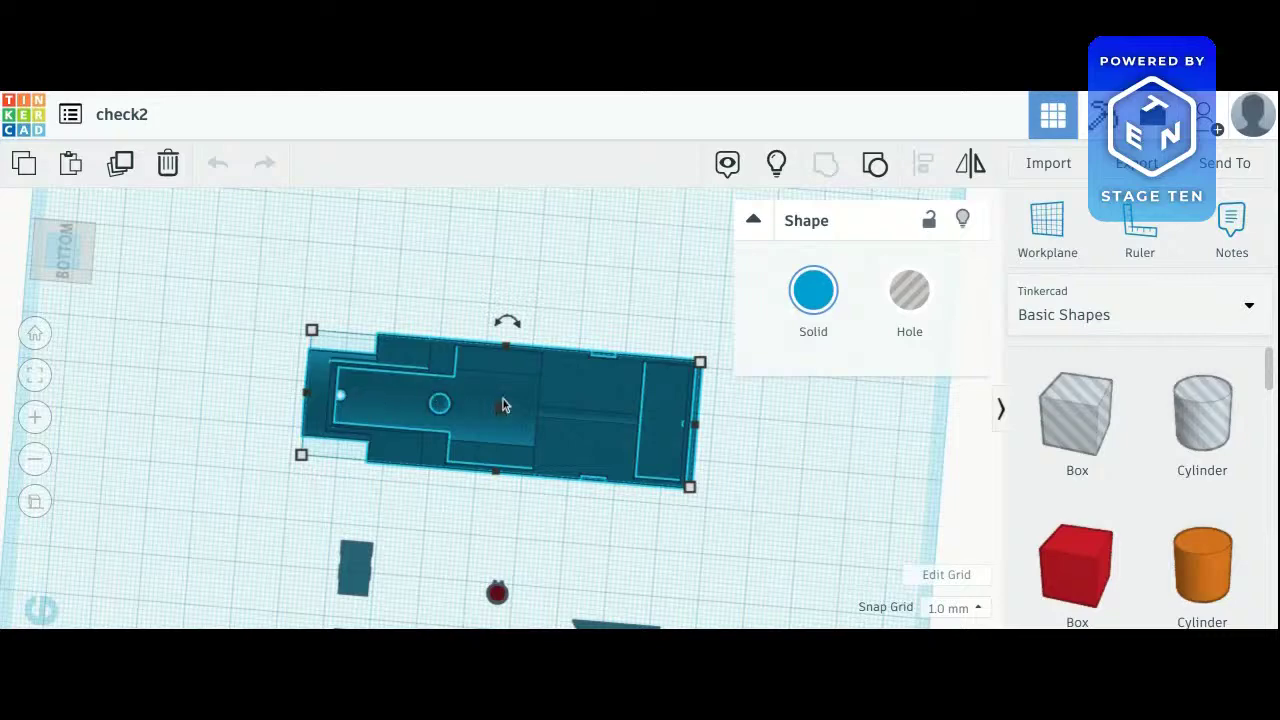
left_click(29, 424)
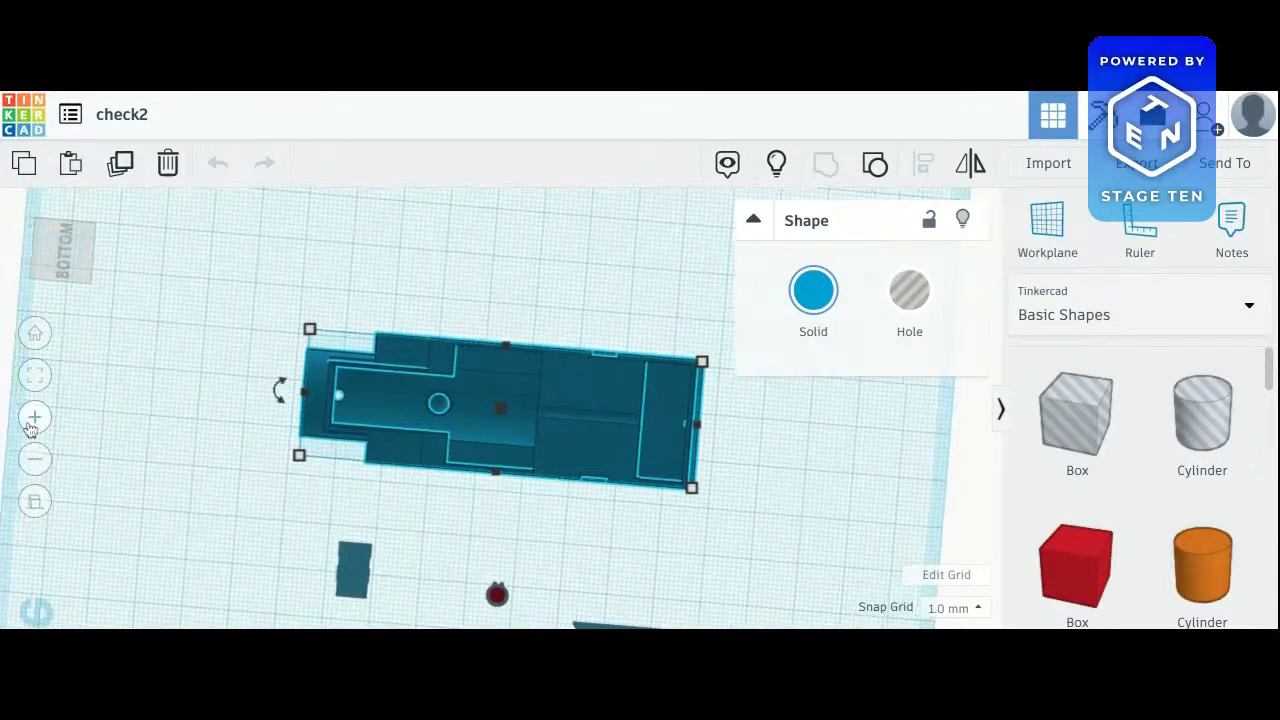
left_click(29, 424)
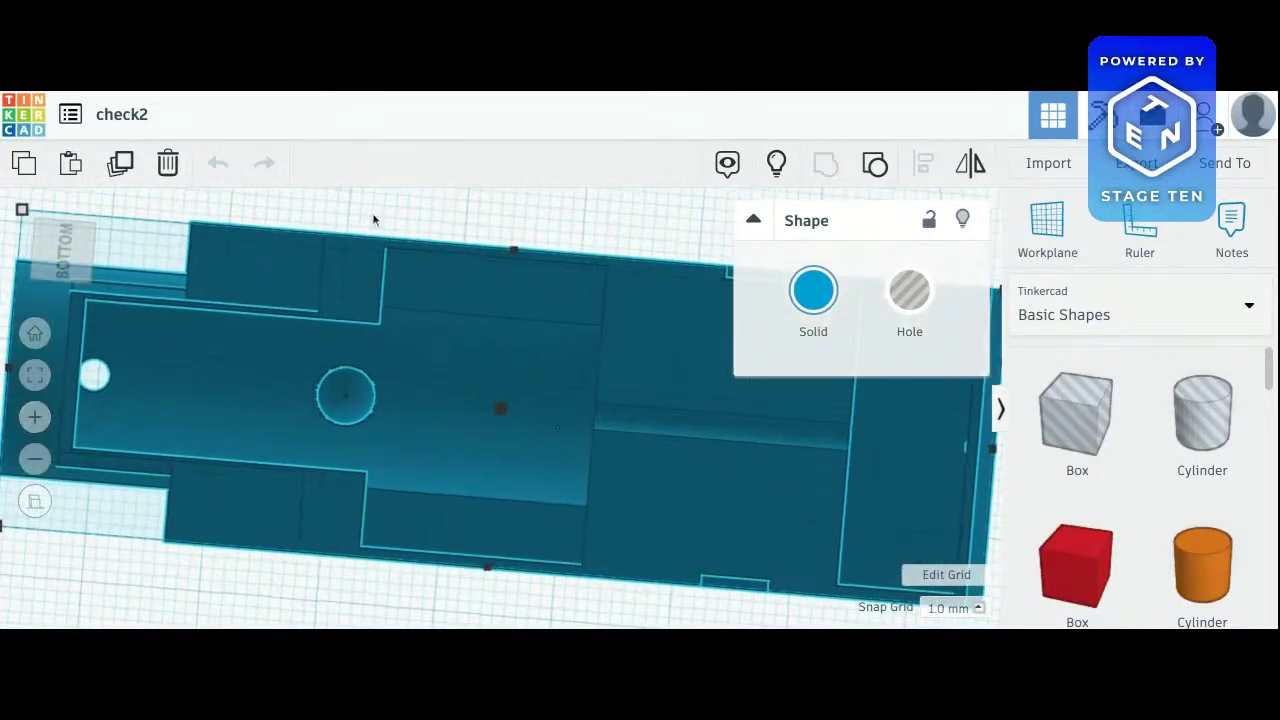
Examine the recesses in the blue body's hollow underside, the boiler cavity and the cab's rear from several low angles
left_click(66, 262)
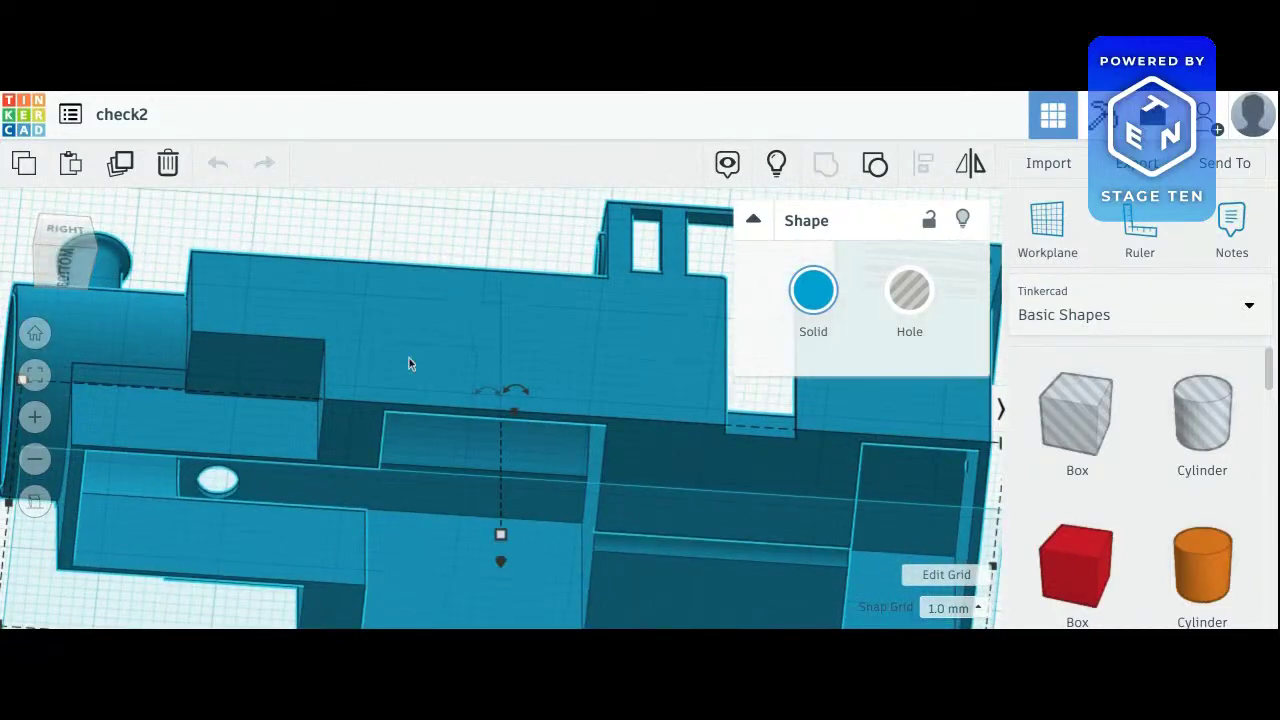
left_click(63, 257)
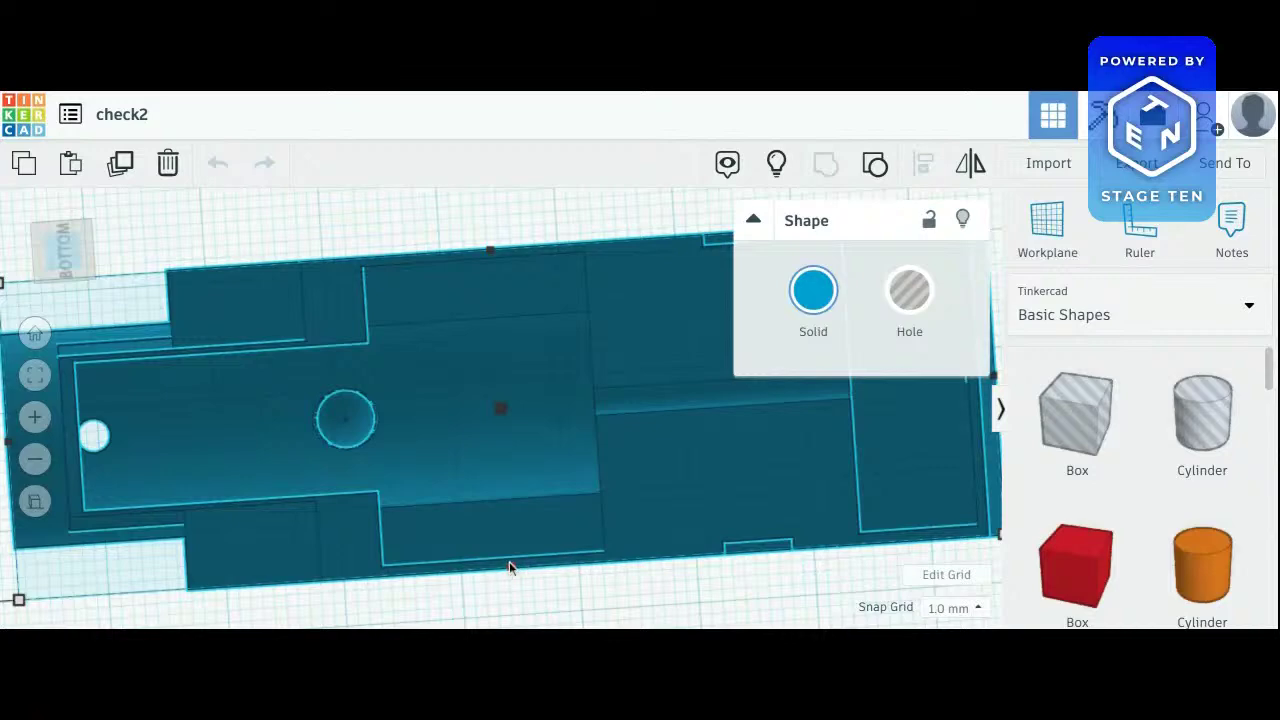
left_click(70, 250)
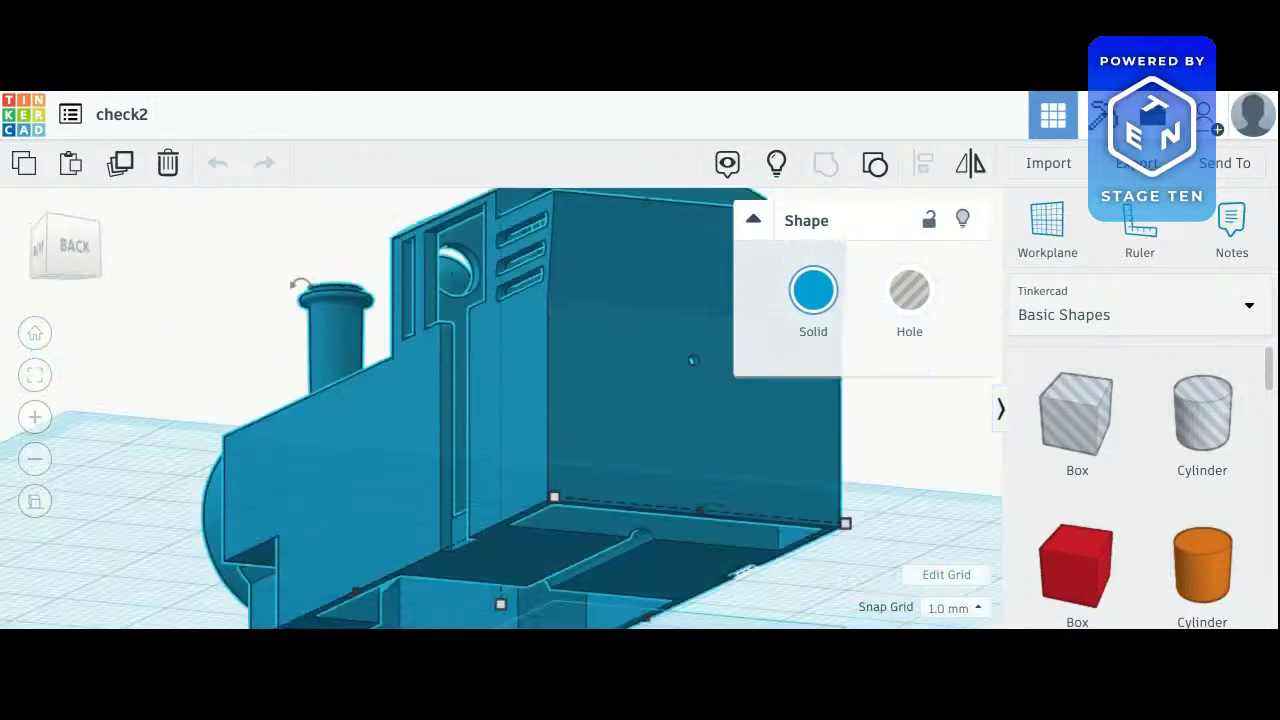
right_click_drag(866, 483, 335, 220)
right_click_drag(520, 460, 600, 400)
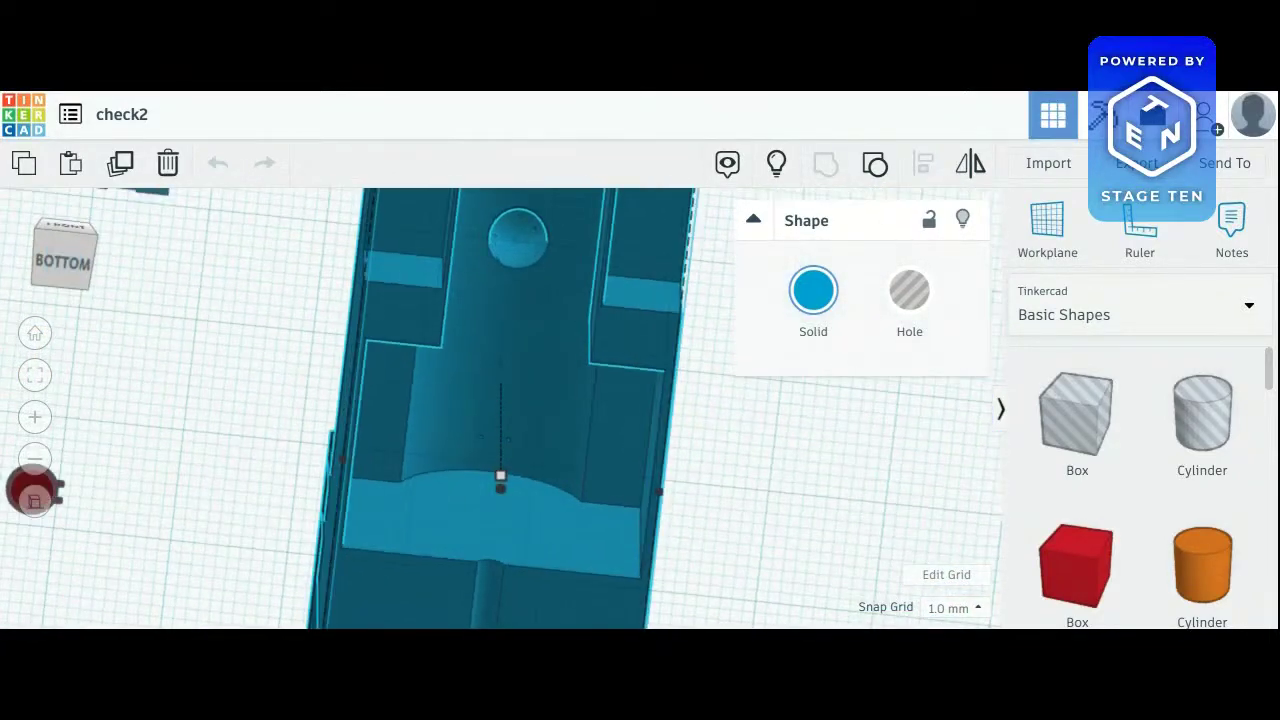
left_click(48, 251)
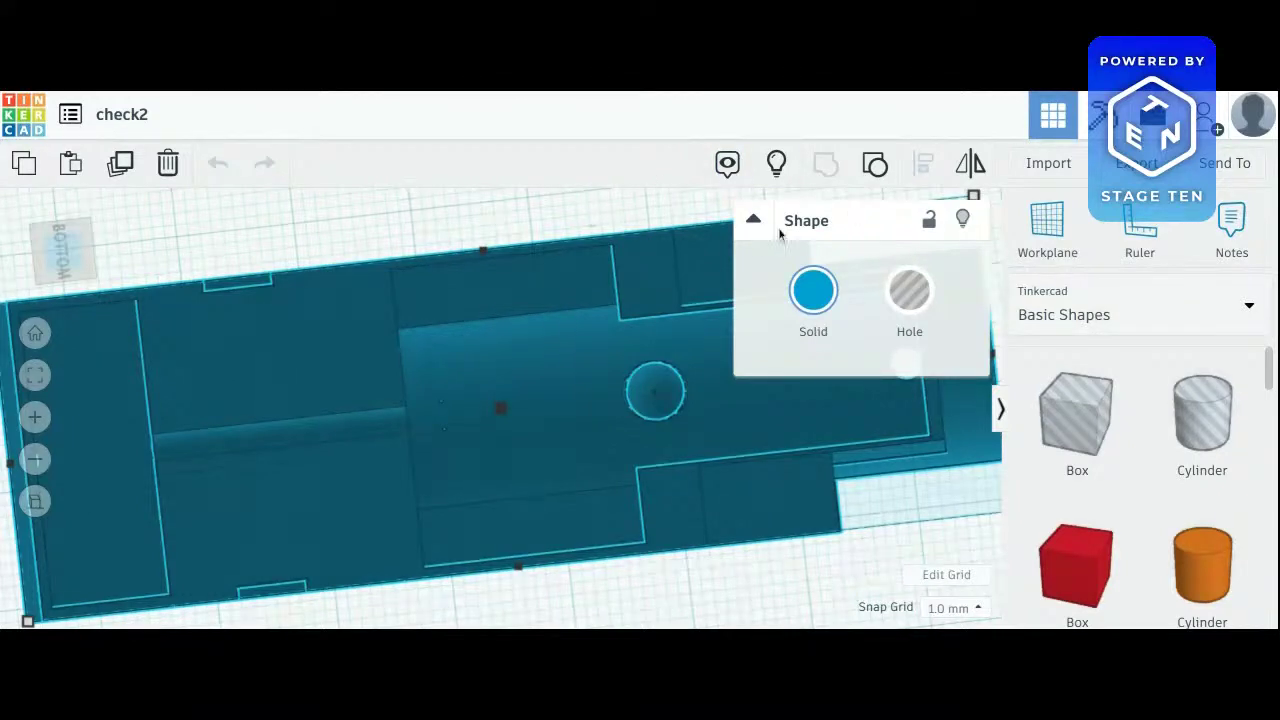
Collapse the shape's properties and view the blue body's underside squarely and from its lower left side
left_click(755, 222)
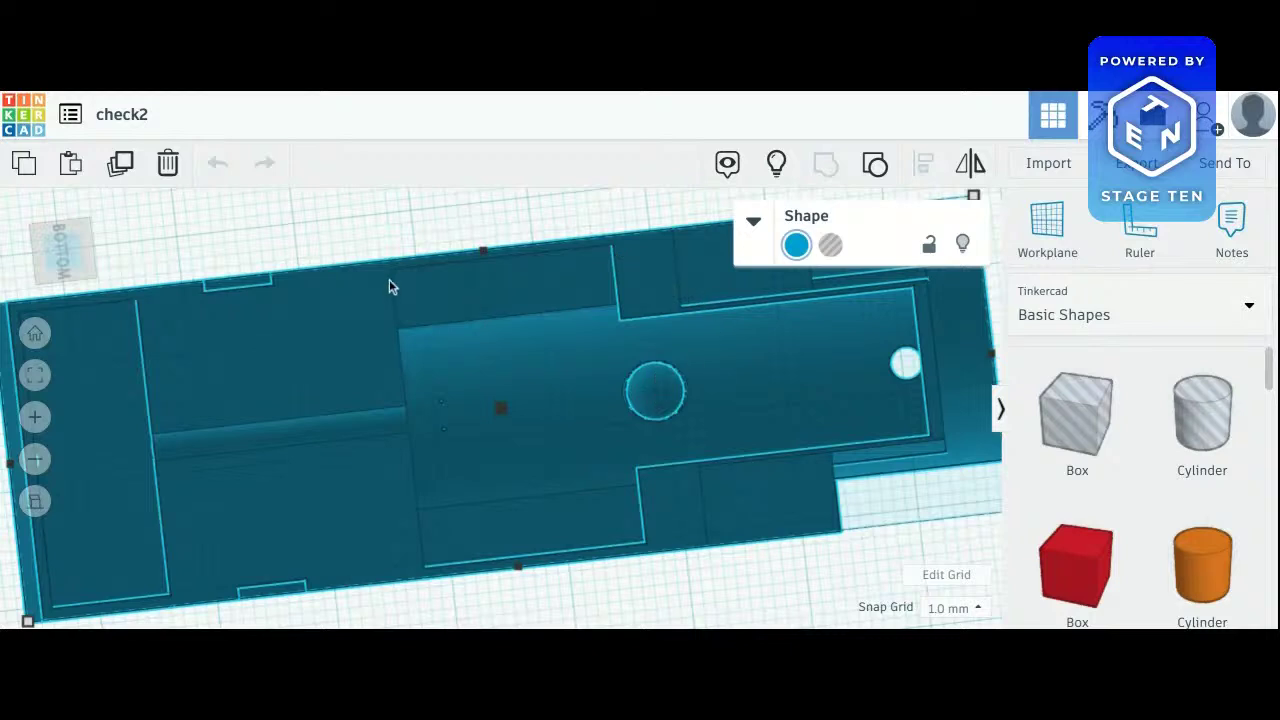
left_click(72, 255)
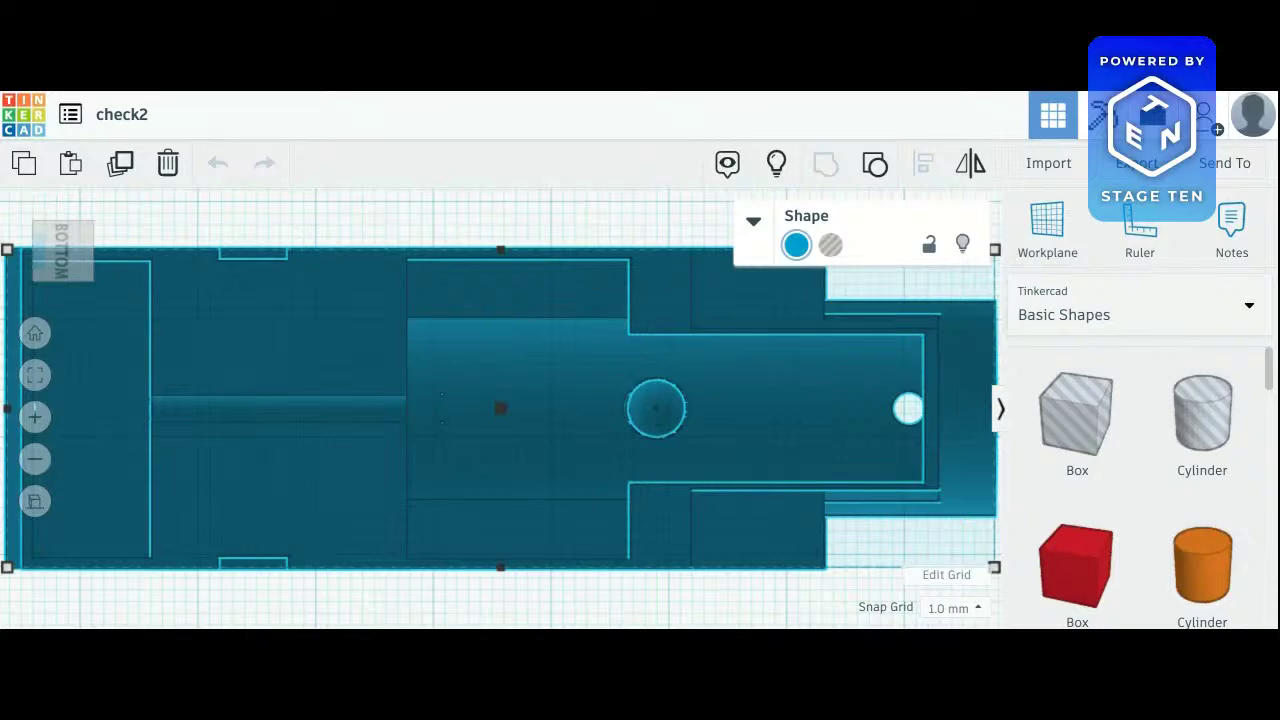
left_click(63, 239)
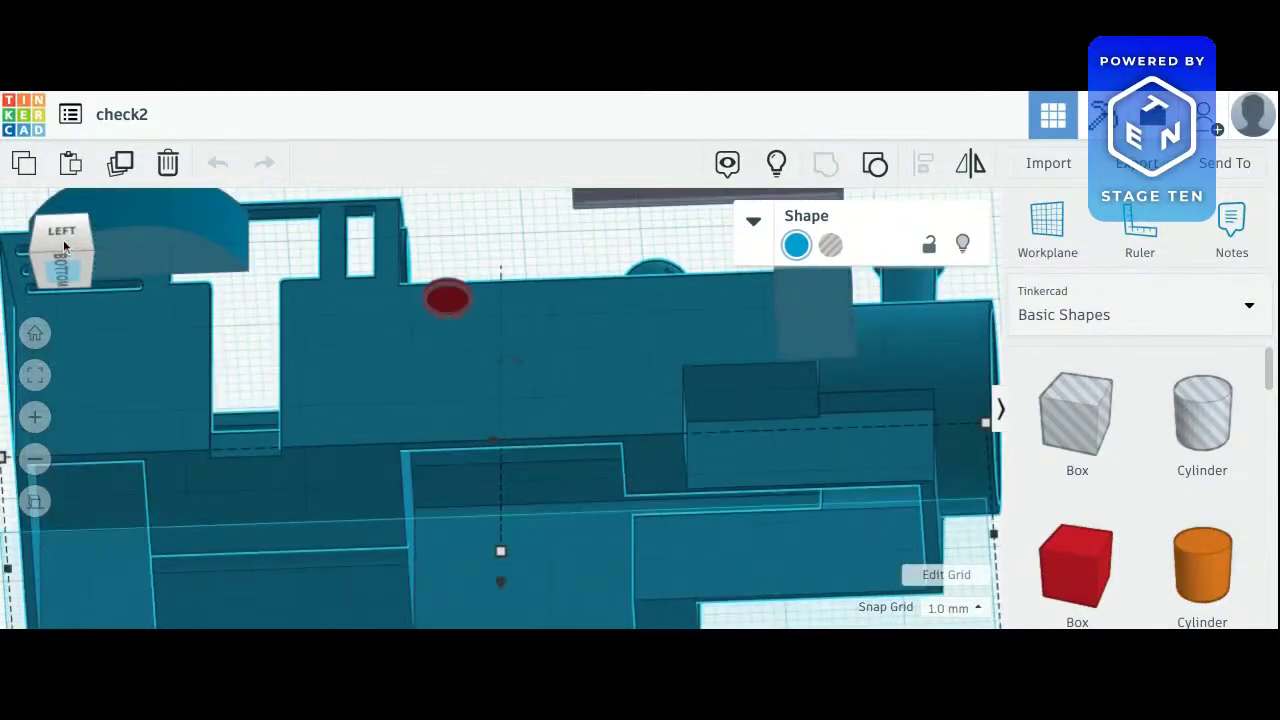
Show all hidden parts and examine from beneath how the red chassis fits under the blue body
left_click(778, 165)
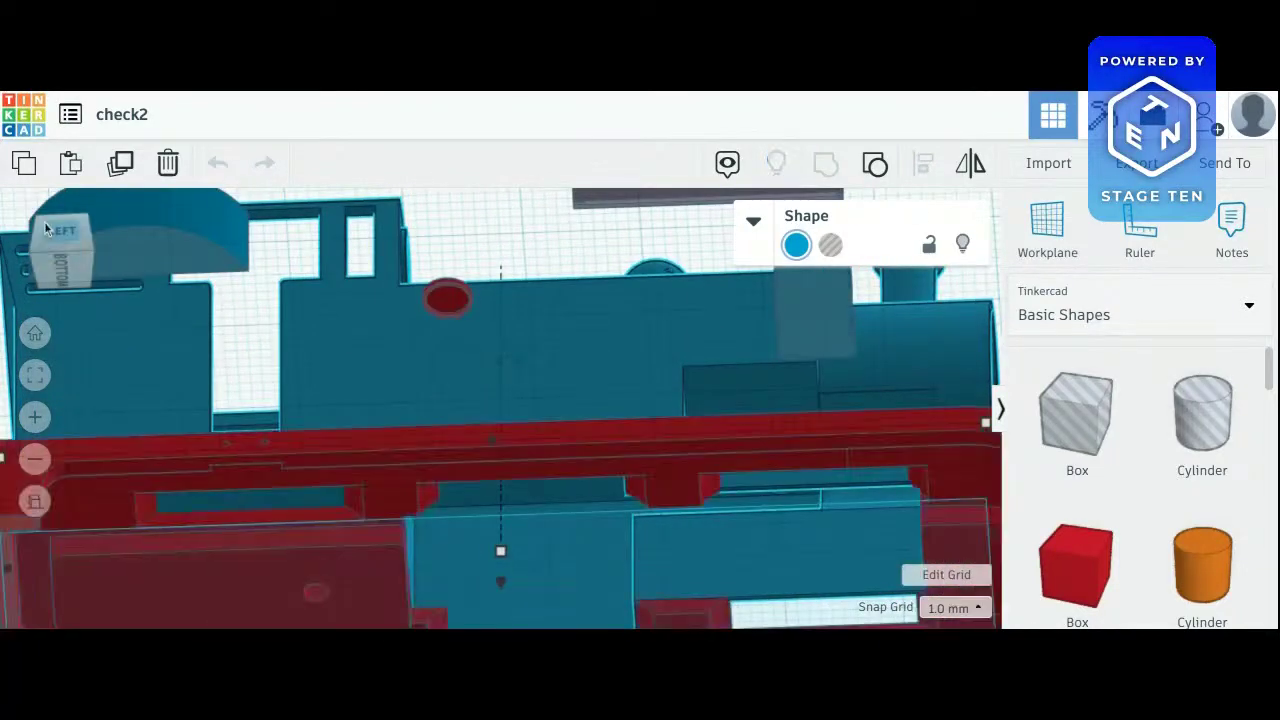
left_click(54, 262)
left_click(52, 261)
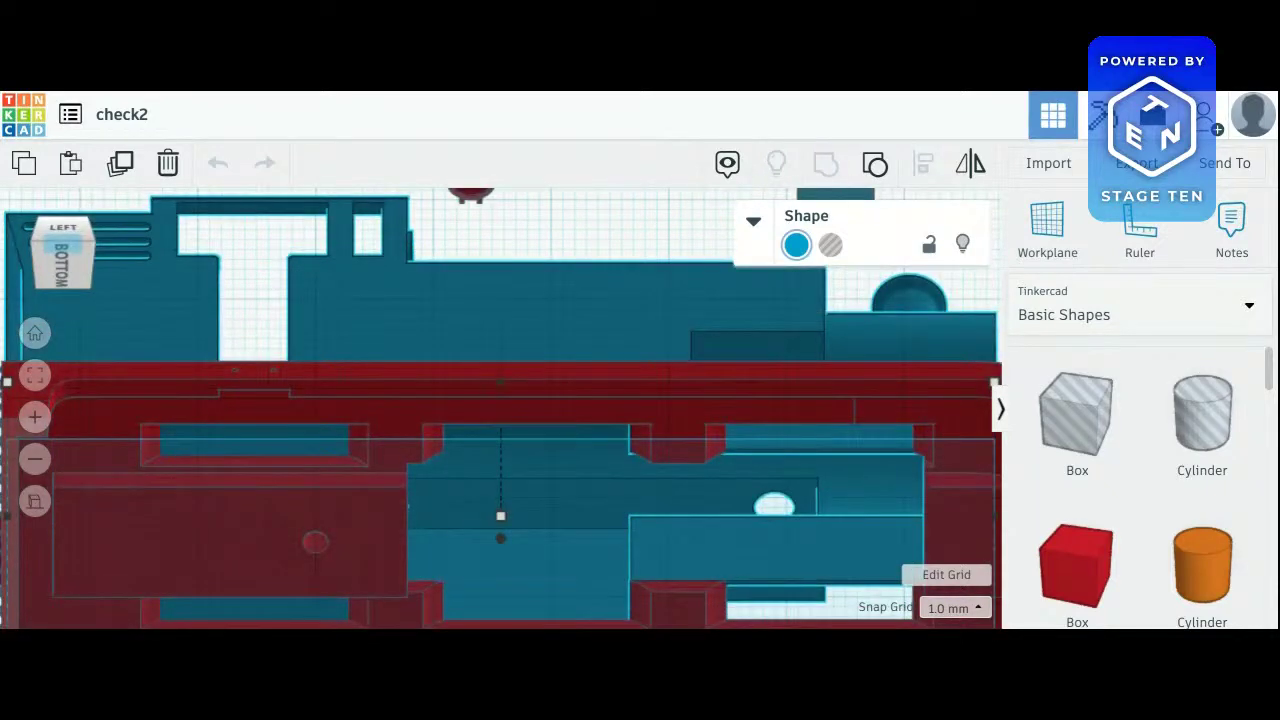
left_click(62, 247)
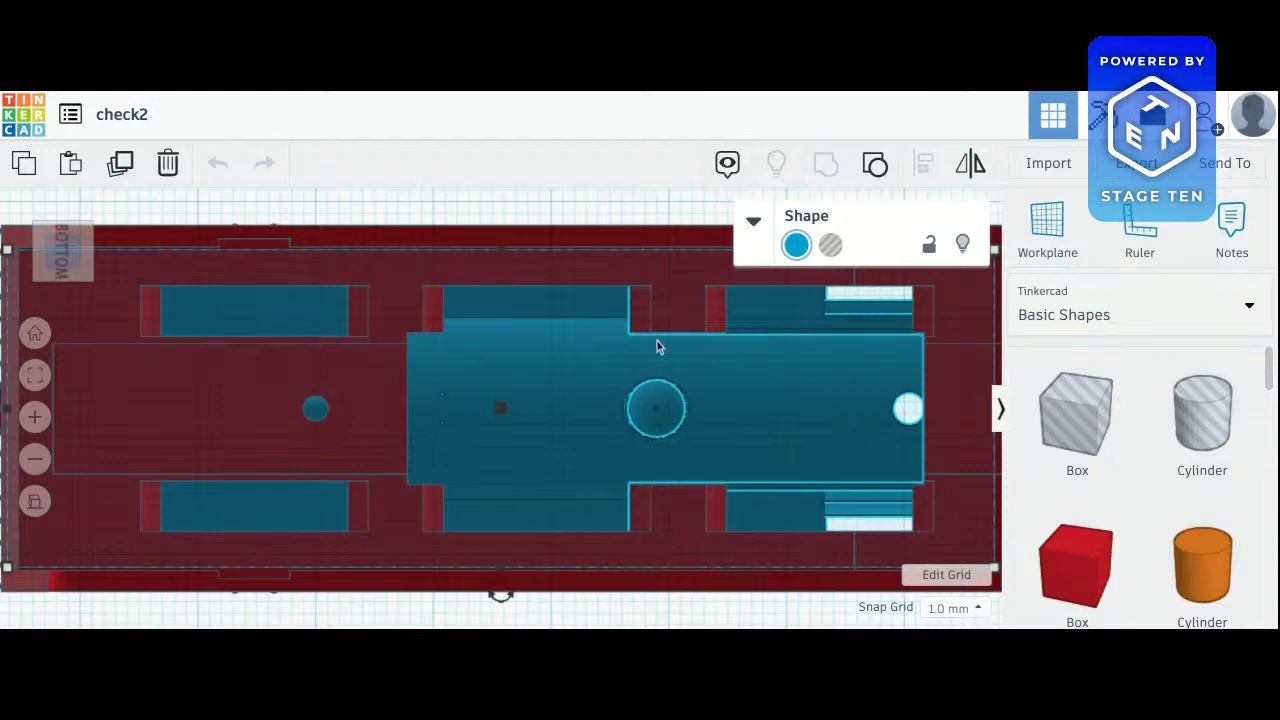
left_click(79, 254)
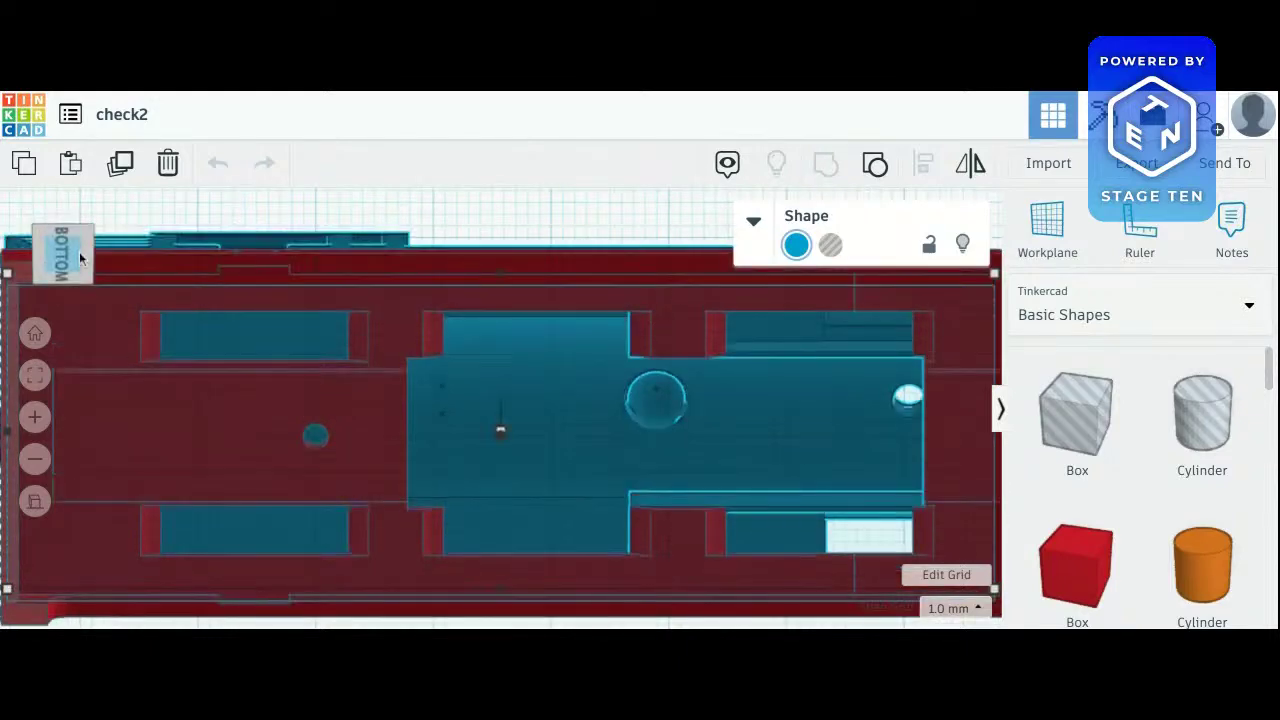
left_click(79, 251)
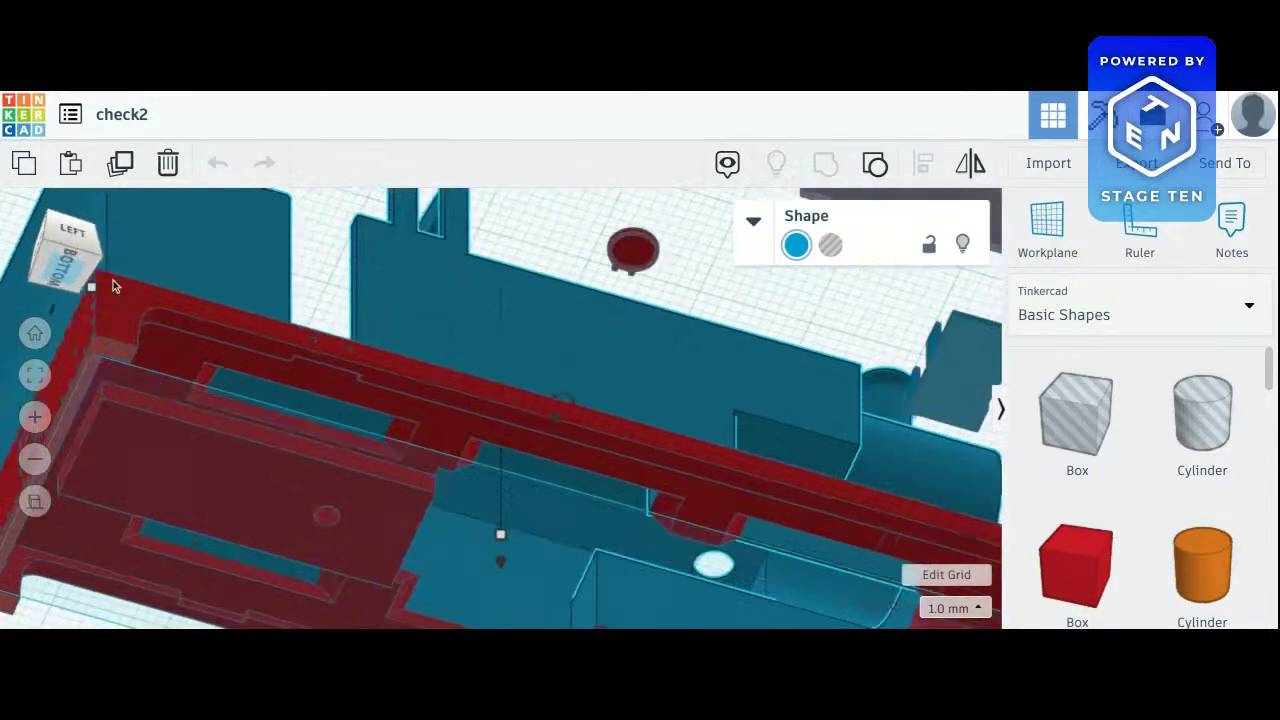
Inspect the assembled locomotive's open boiler, funnel and cab from the front and along its left side
mouse_move(54, 260)
left_mouse_down()
mouse_move(75, 330)
mouse_move(225, 435)
mouse_move(300, 390)
mouse_move(380, 400)
mouse_move(420, 470)
mouse_move(500, 400)
mouse_move(580, 470)
mouse_move(680, 465)
mouse_move(790, 430)
mouse_move(850, 370)
mouse_move(880, 310)
mouse_move(925, 310)
mouse_move(850, 380)
mouse_move(865, 370)
left_mouse_up()
right_click_drag(865, 370, 670, 360)
left_click_drag(29, 530, 195, 500)
right_click_drag(640, 420, 450, 430)
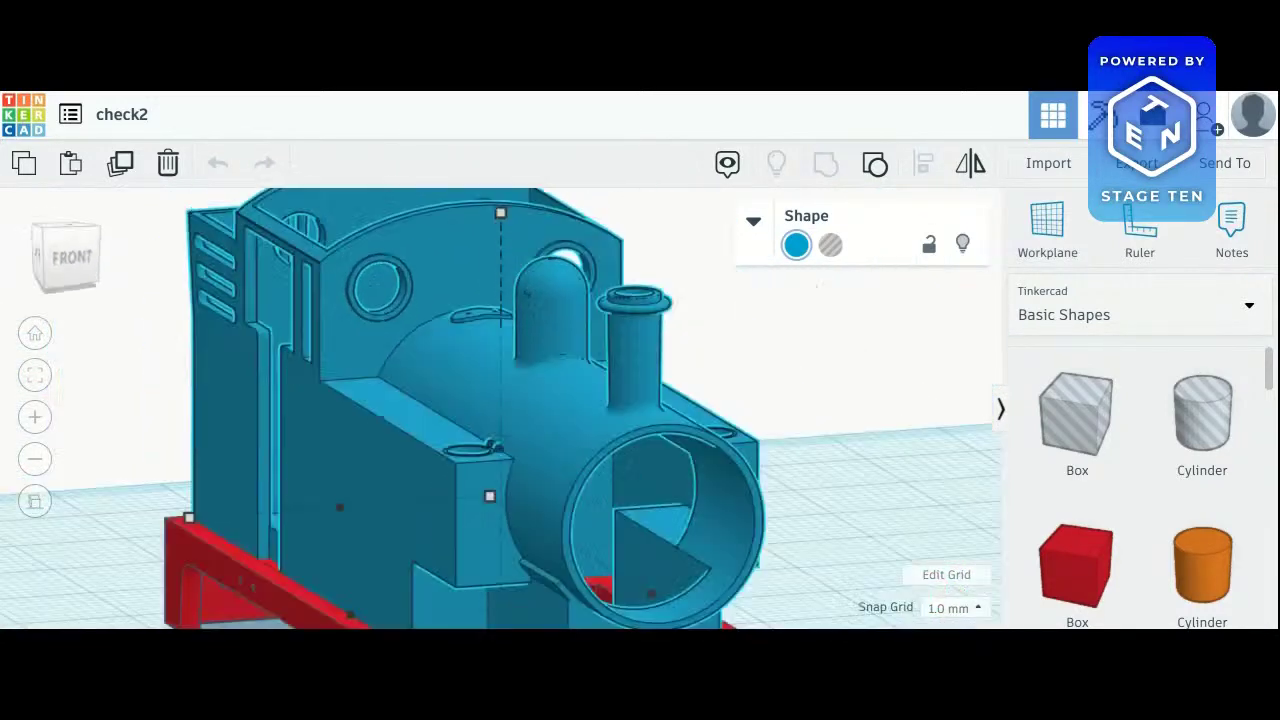
mouse_move(94, 268)
left_mouse_down()
mouse_move(94, 205)
mouse_move(100, 260)
left_mouse_up()
left_click(92, 263)
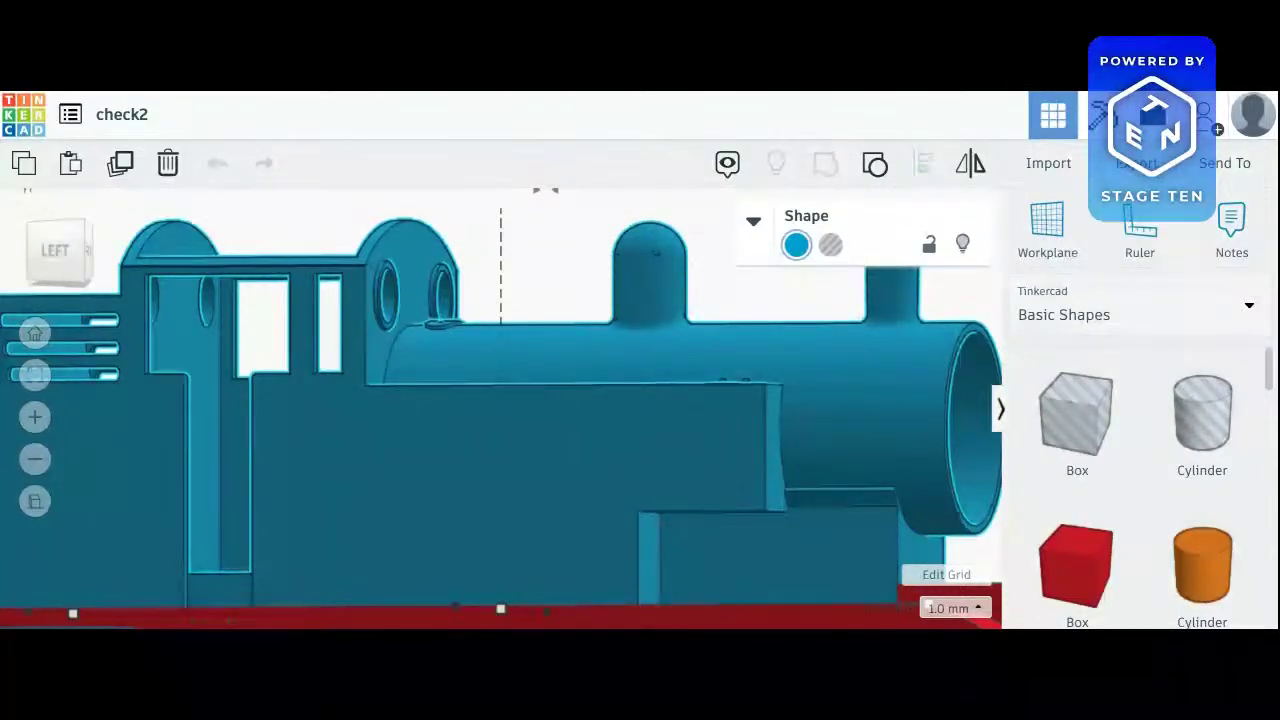
Examine the assembled body and chassis from beneath, then the cab and bunker from the rear right, above and below
left_click(50, 259)
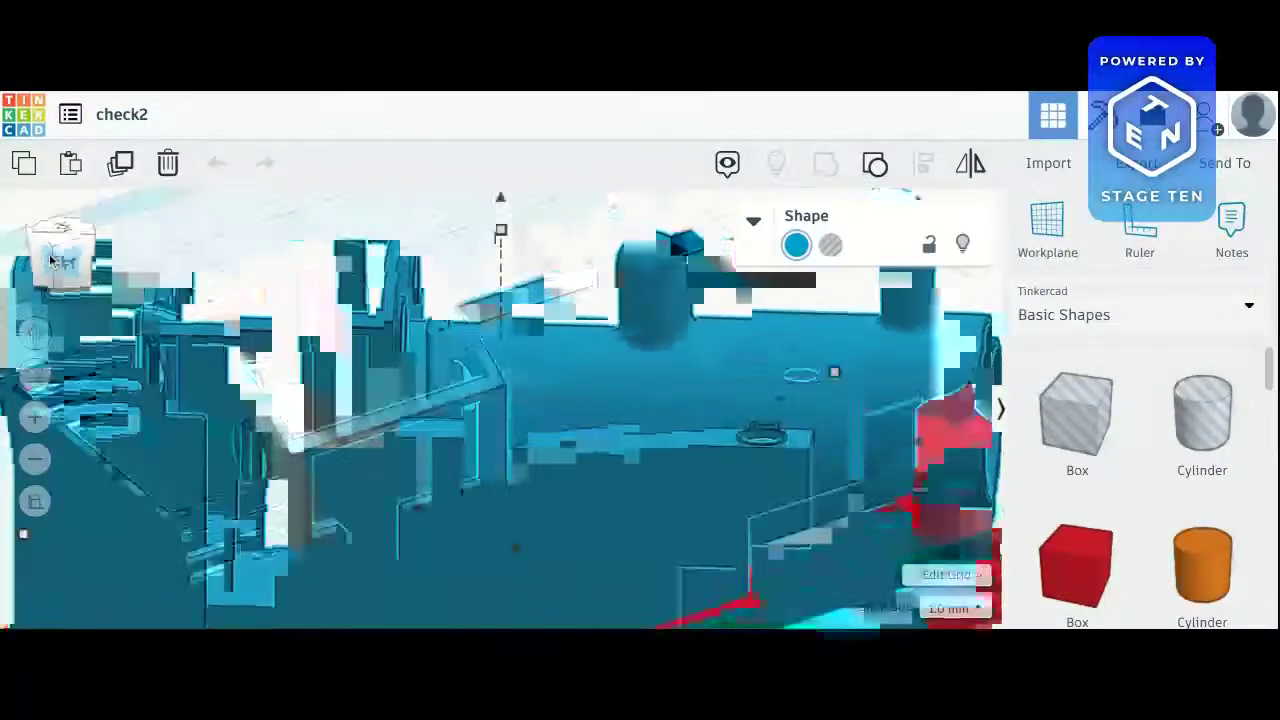
left_click_drag(50, 259, 570, 130)
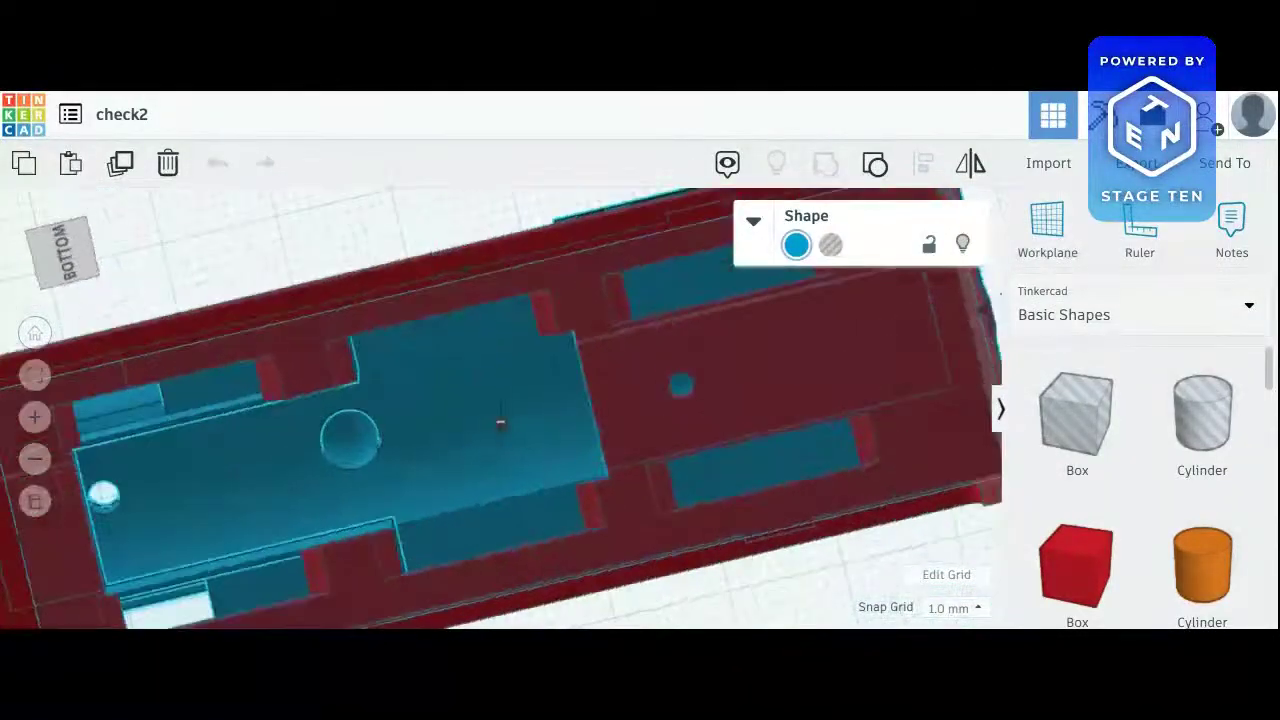
right_click_drag(500, 422, 730, 560)
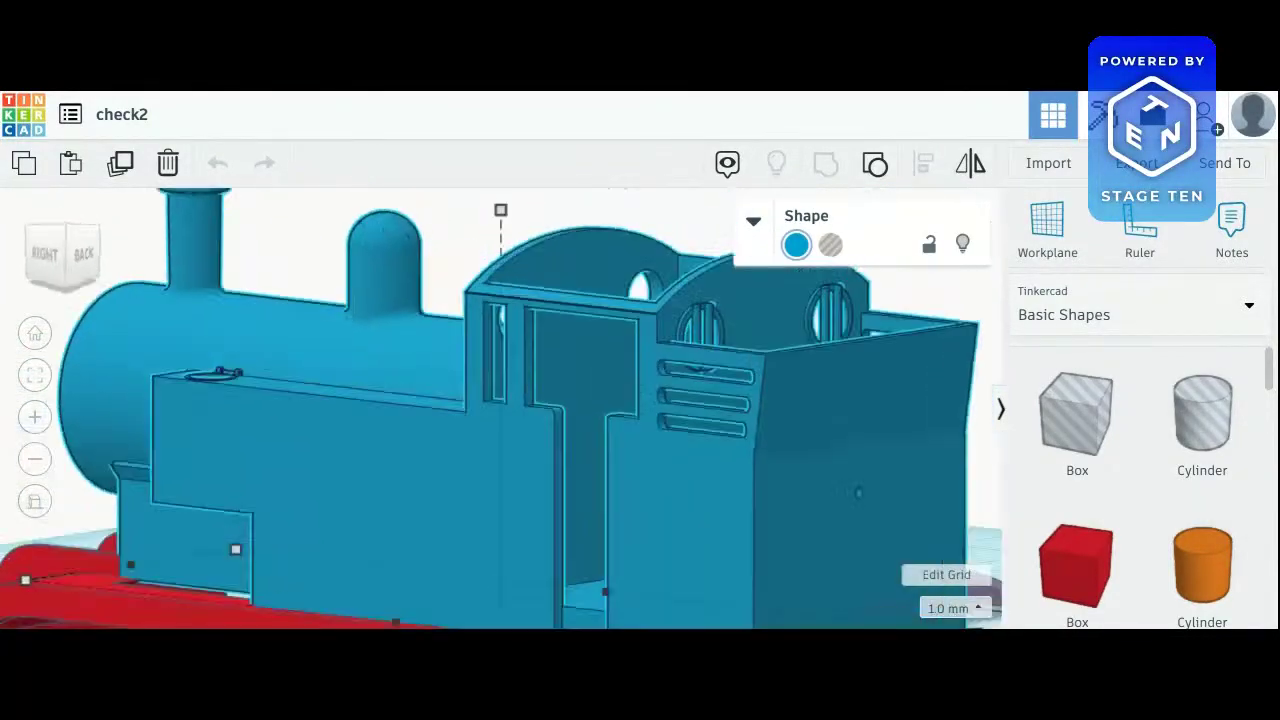
right_click_drag(400, 550, 450, 585)
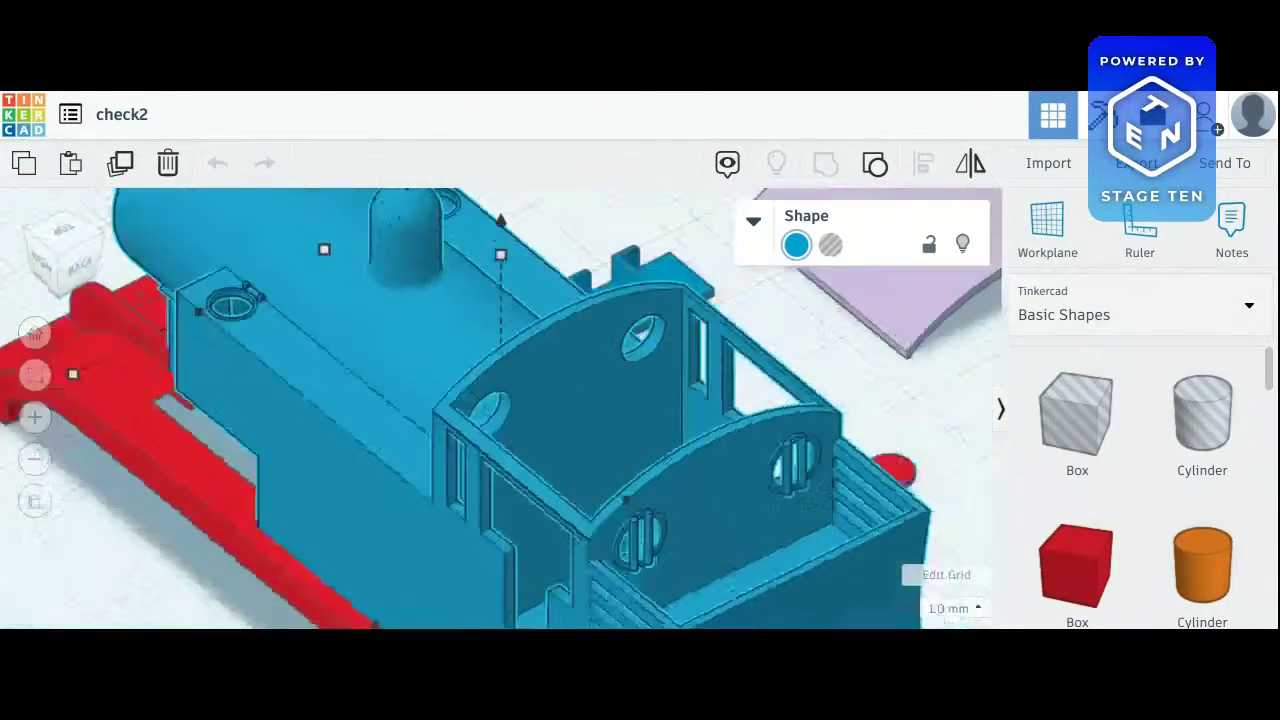
right_click_drag(625, 500, 828, 378)
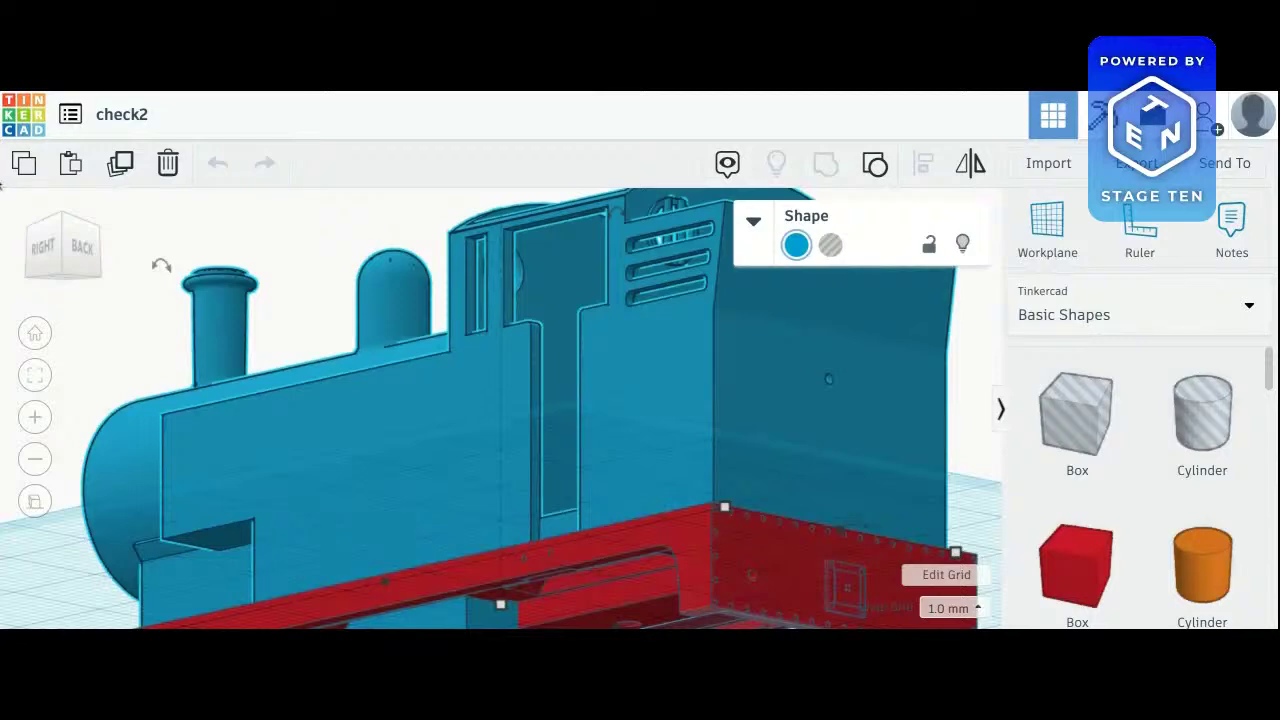
Inspect the blue body's right side from above, side-on, from the rear corner and from the front corner
left_click(40, 247)
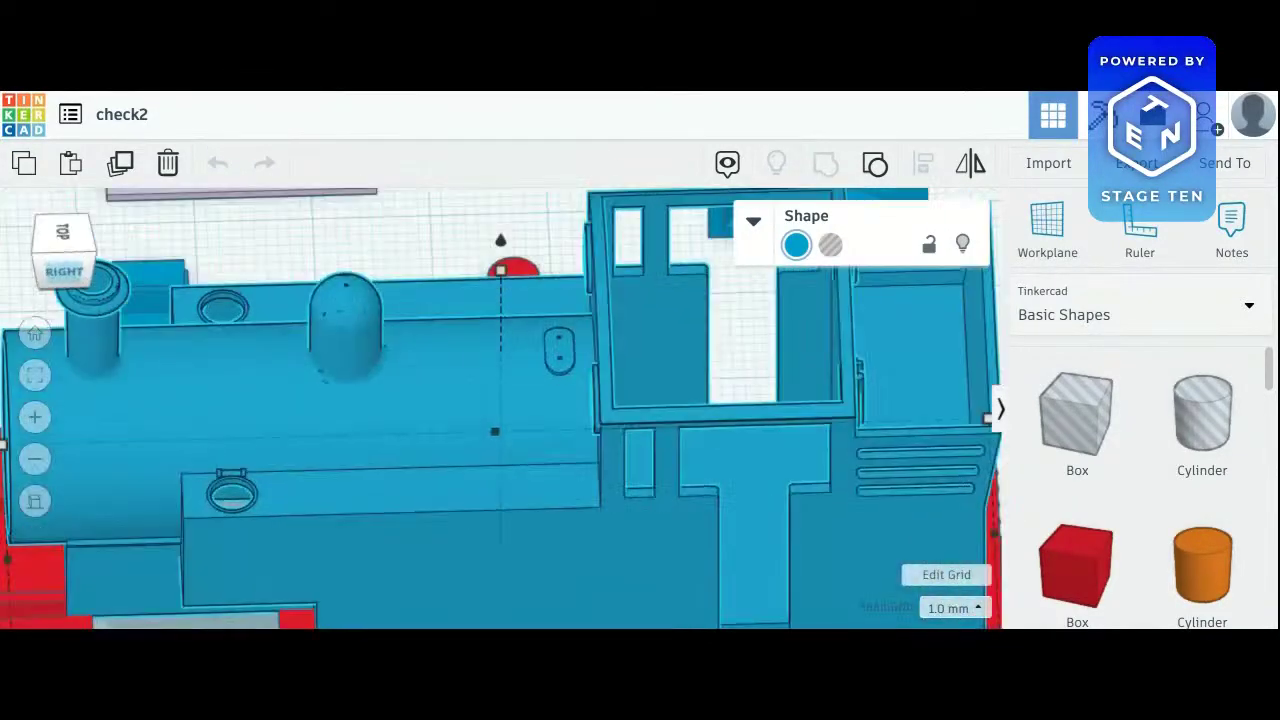
mouse_move(64, 268)
left_mouse_down()
mouse_move(98, 264)
mouse_move(46, 272)
left_mouse_up()
right_click_drag(571, 416, 692, 508)
right_click_drag(502, 586, 495, 607)
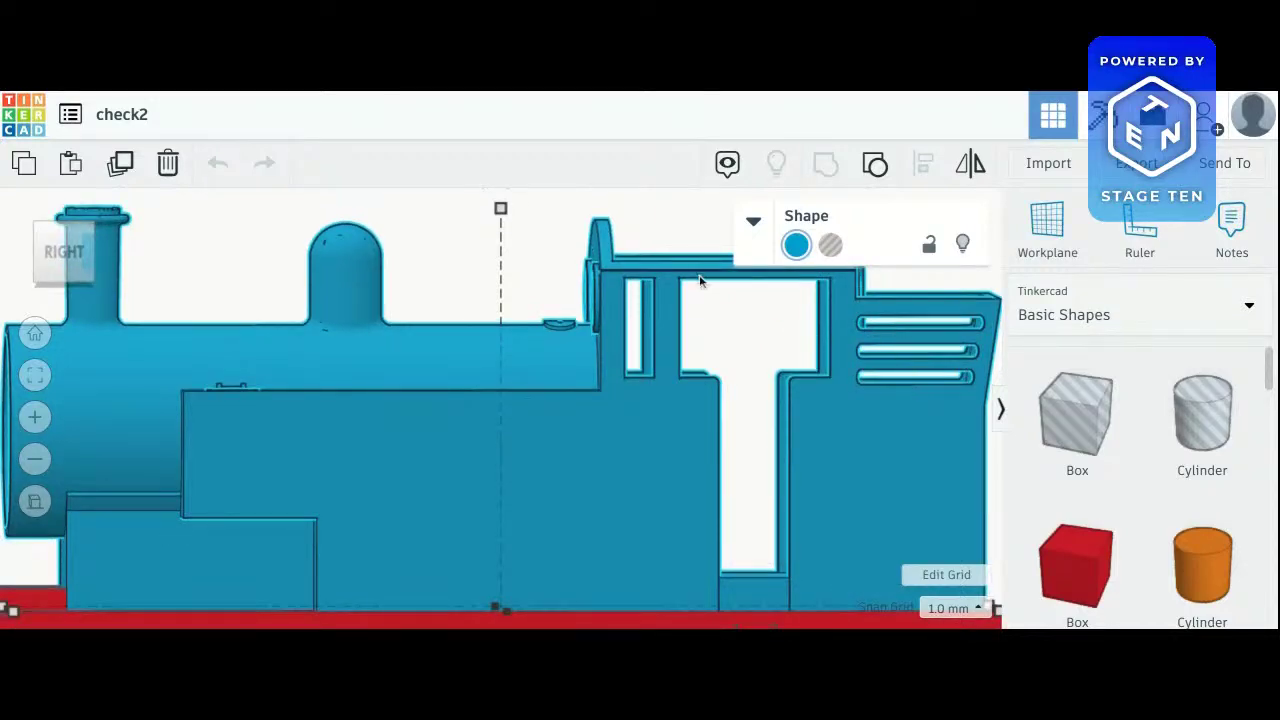
left_click(60, 237)
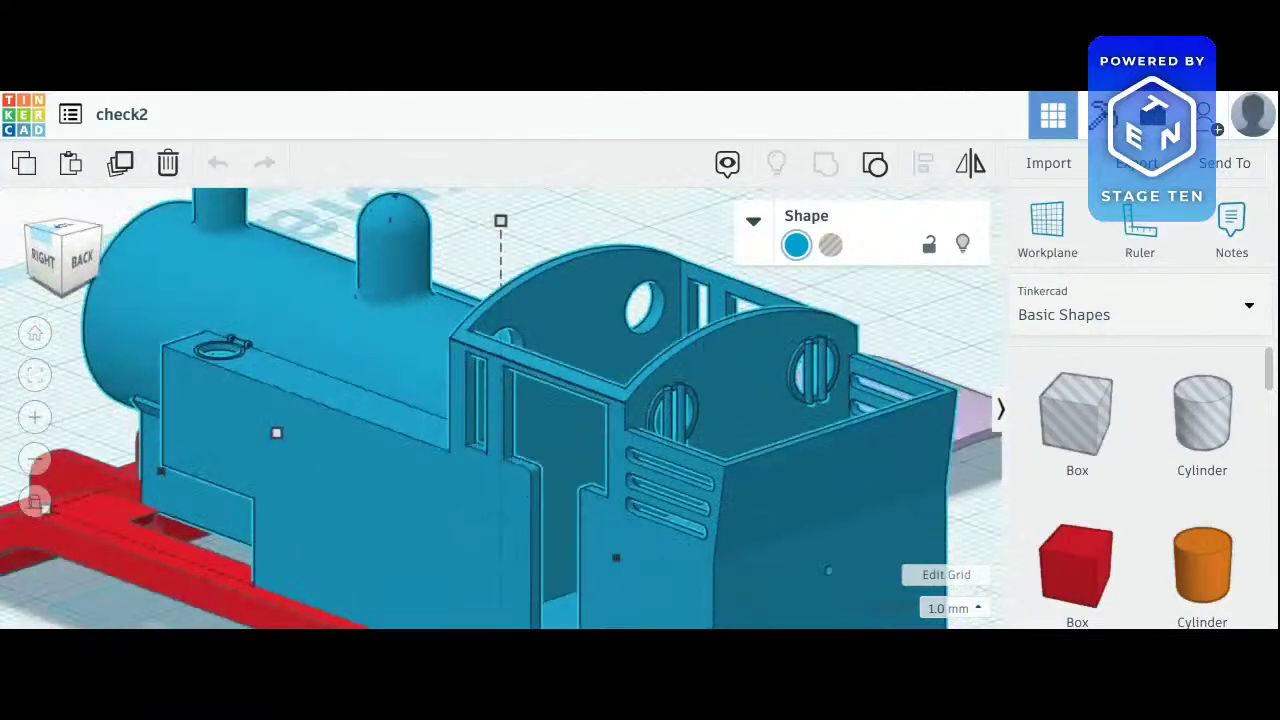
left_click_drag(50, 237, 98, 261)
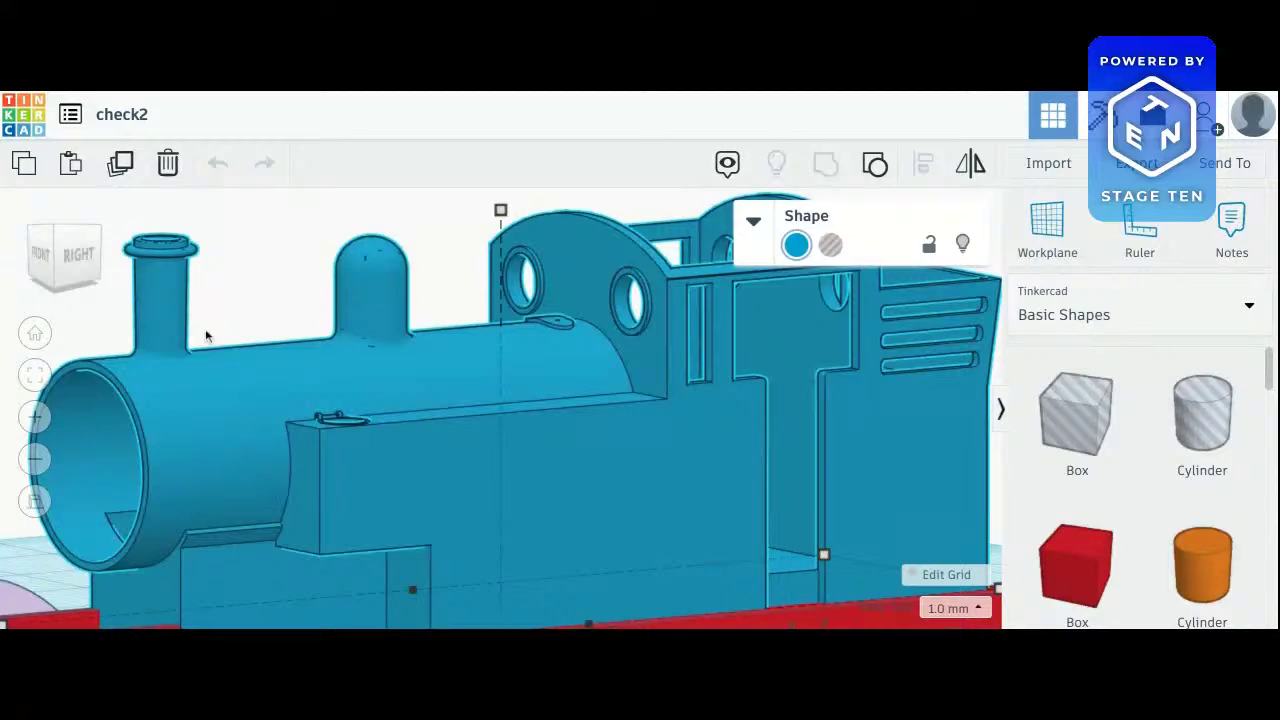
Compare the cab doorways, windows and bunker slots on the right and left sides of the blue body
left_click(69, 256)
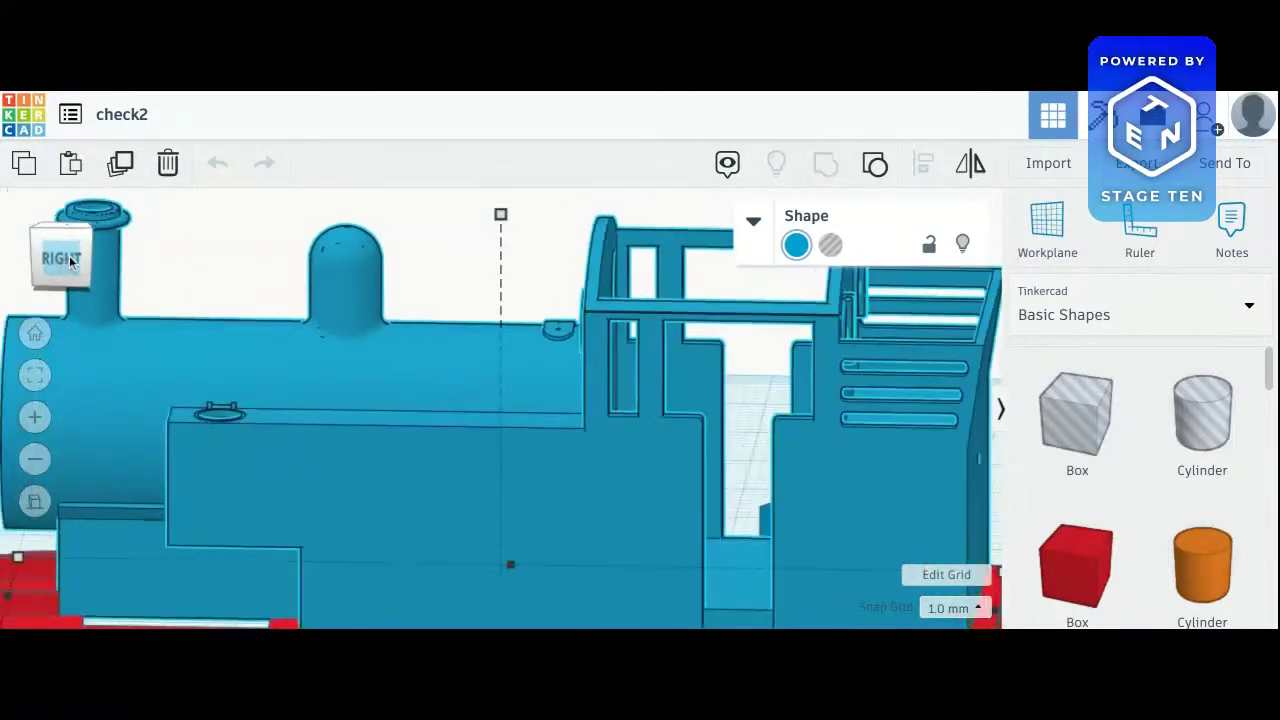
left_click_drag(69, 256, 172, 222)
right_click_drag(400, 380, 730, 370)
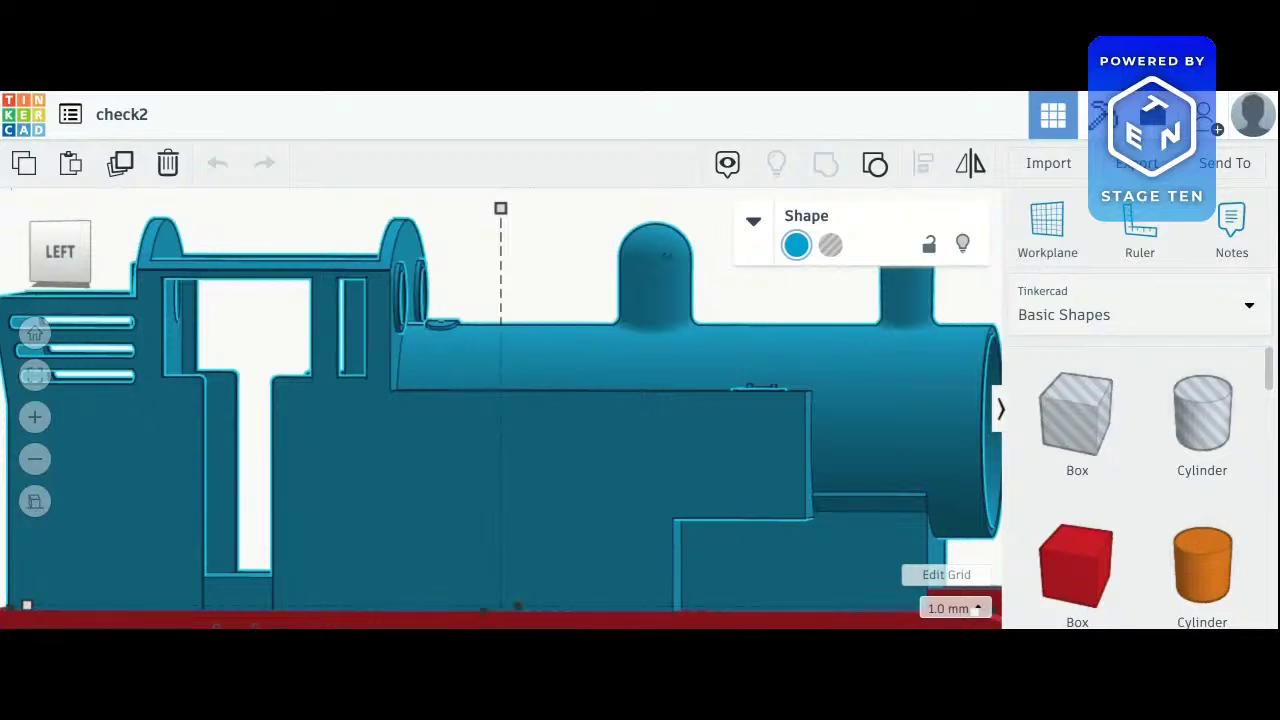
left_click(68, 259)
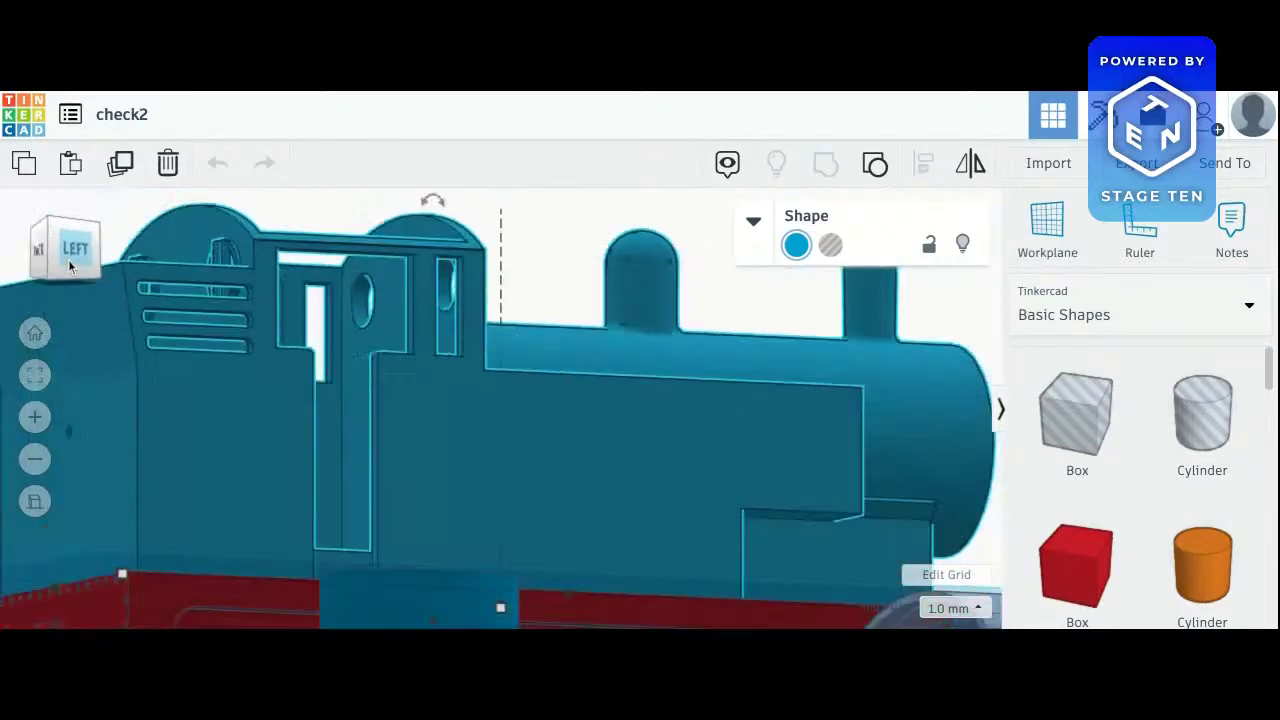
mouse_move(69, 265)
left_mouse_down()
mouse_move(80, 280)
mouse_move(72, 196)
mouse_move(80, 264)
mouse_move(60, 256)
left_mouse_up()
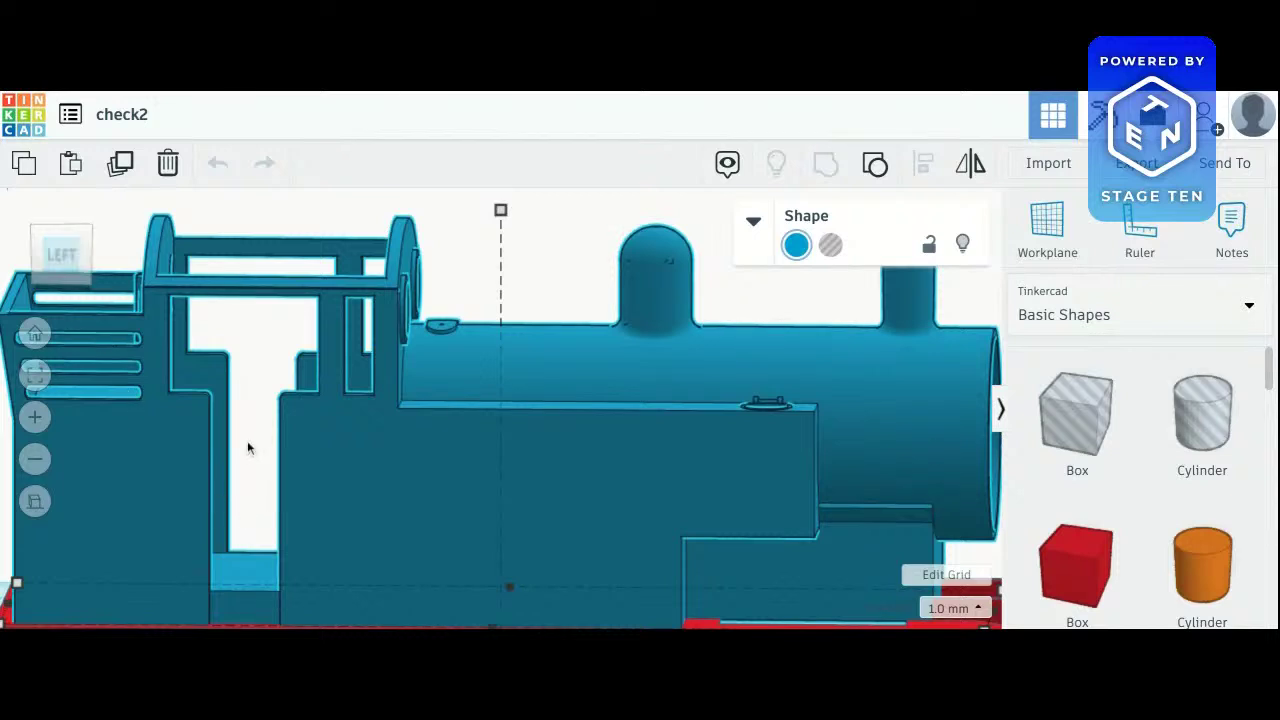
left_click(69, 256)
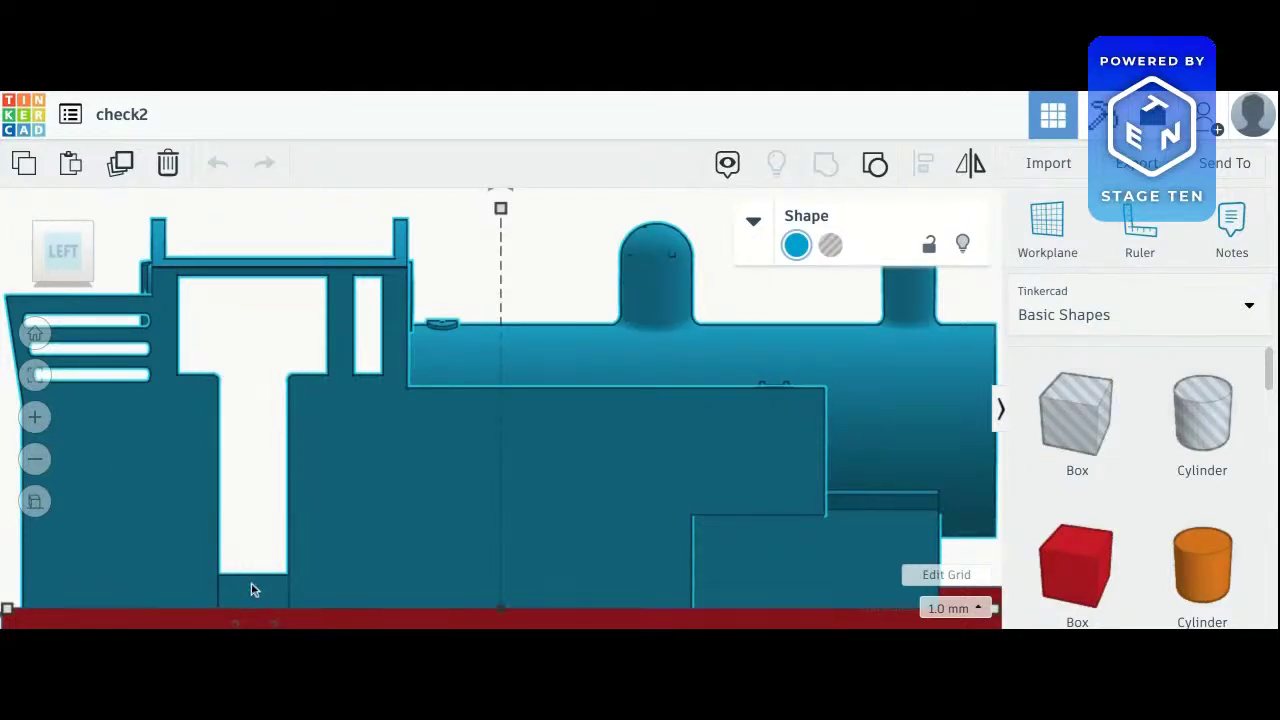
left_click_drag(82, 244, 85, 245)
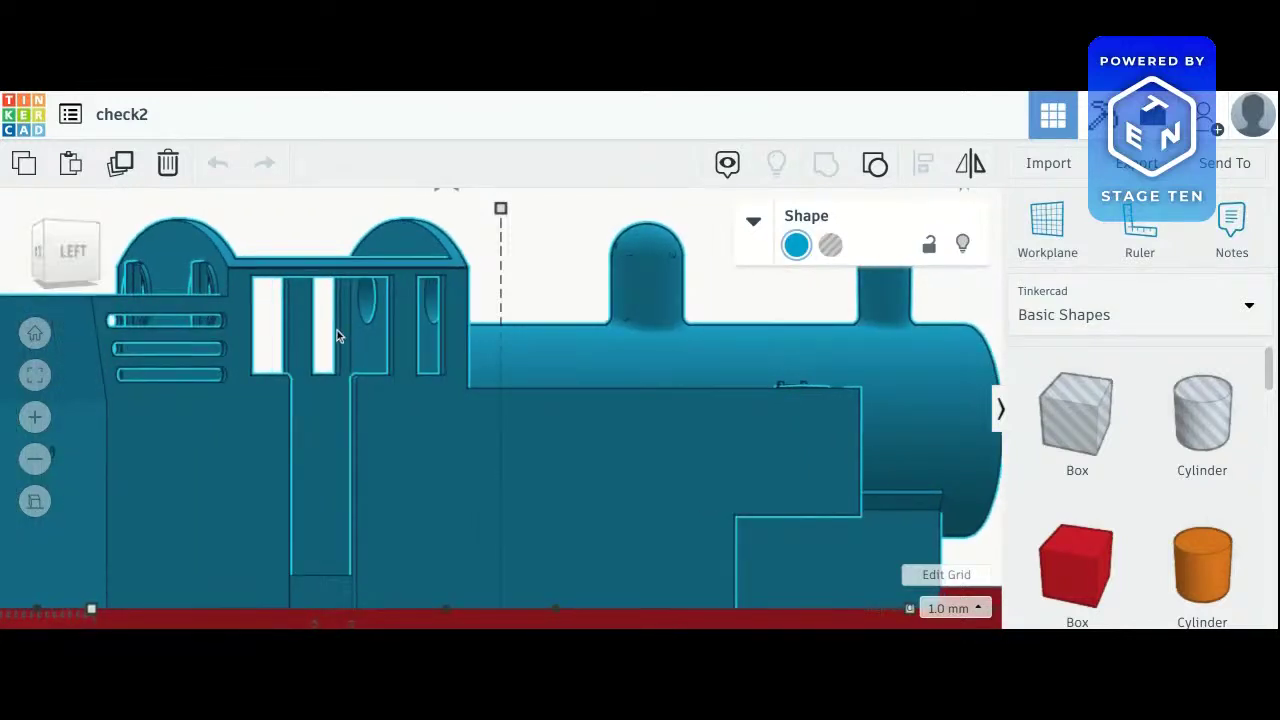
Inspect the open cab, boiler top and tank fillers from above the right side, then from the front left corner
left_click(100, 224)
left_click_drag(83, 240, 335, 305)
left_click_drag(343, 195, 505, 210)
right_click_drag(505, 210, 556, 236)
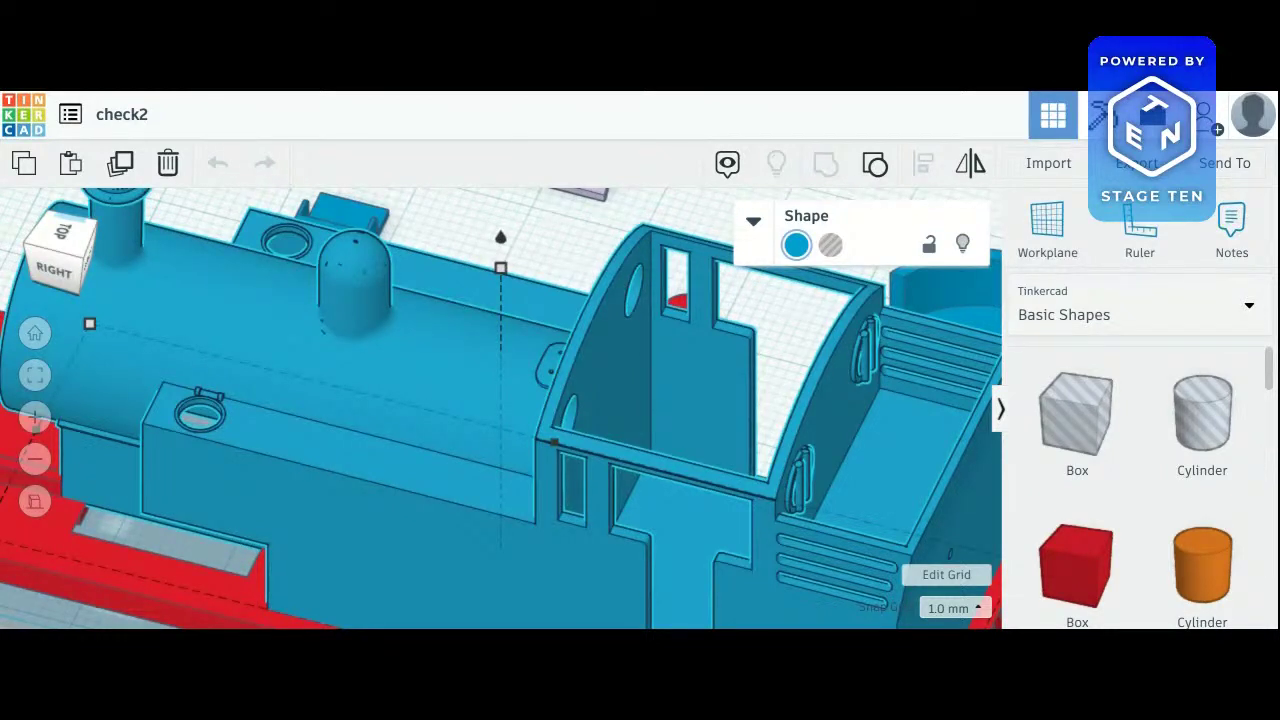
left_click(62, 263)
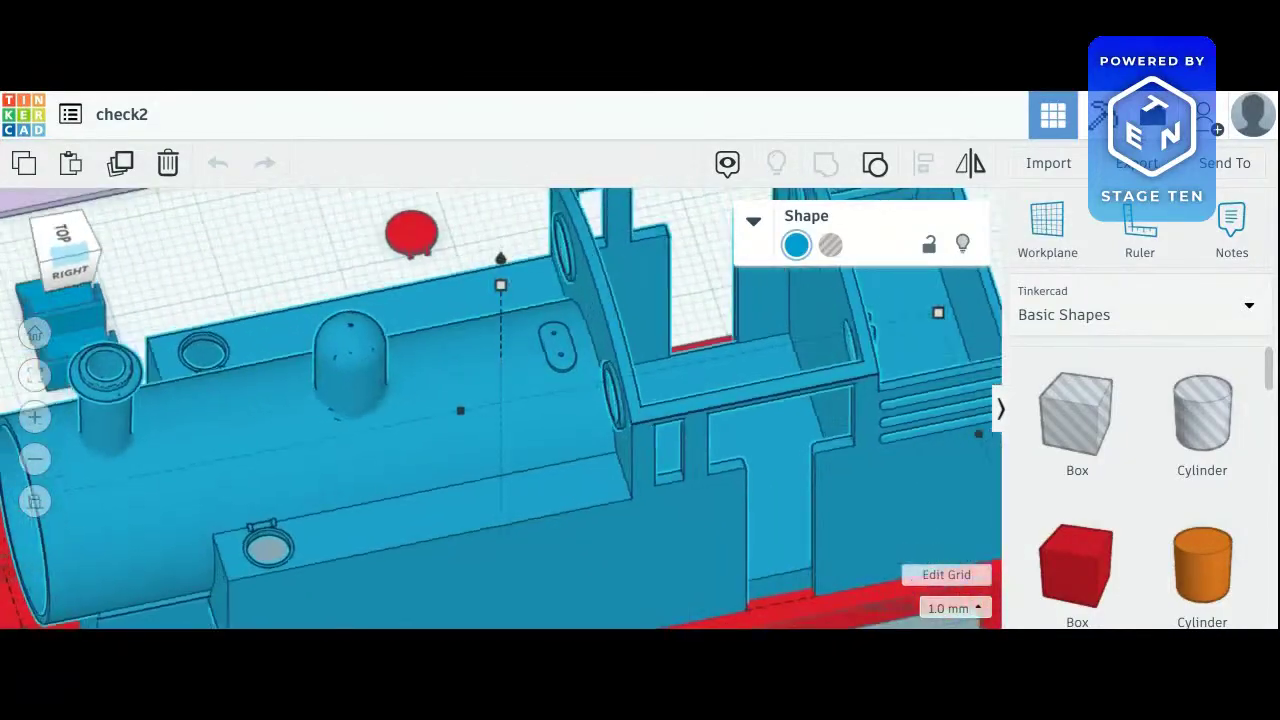
right_click_drag(457, 228, 925, 420)
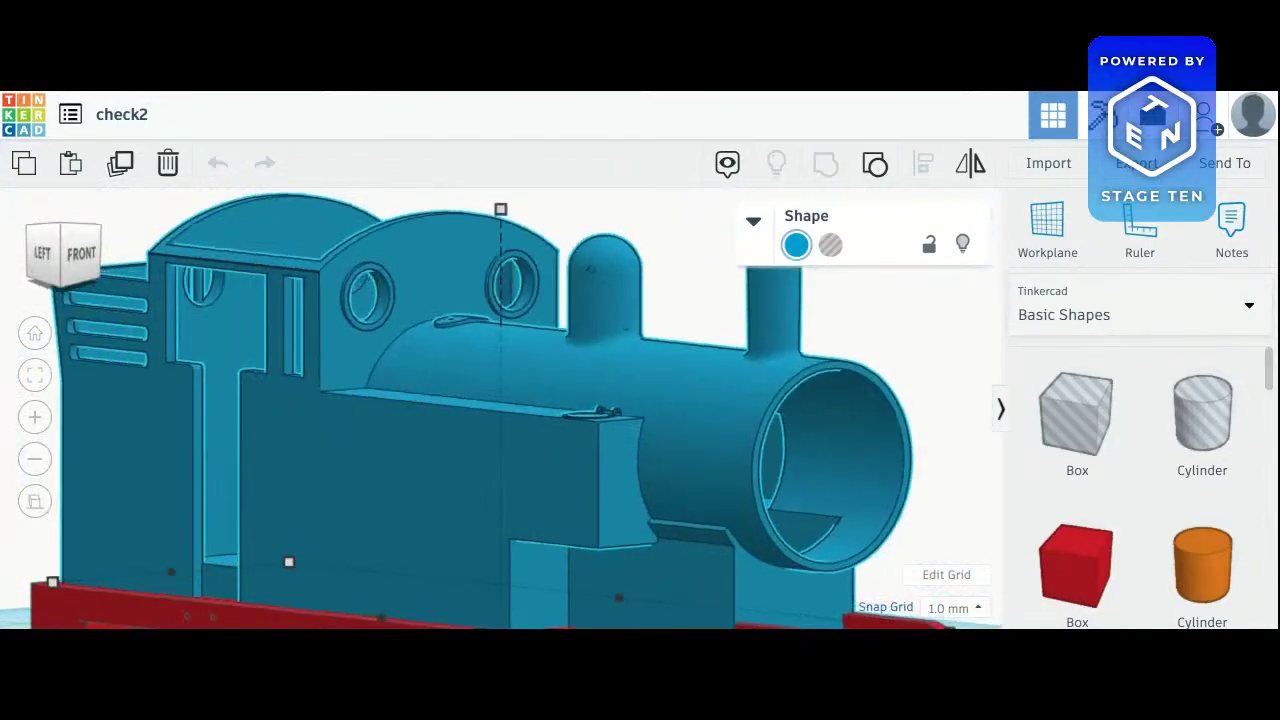
Examine the left doorway, cab floor and boiler fittings from progressively higher angles, then turn to the rear of the body
right_click_drag(150, 450, 203, 370)
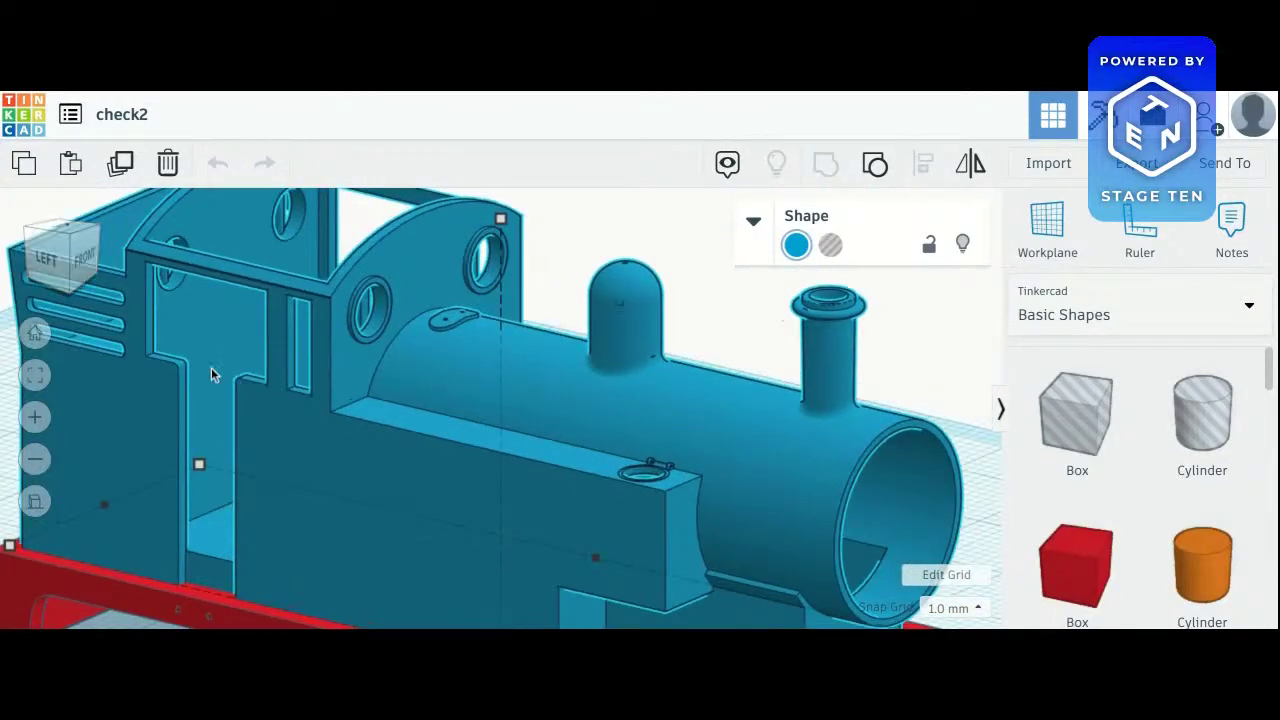
left_click_drag(45, 259, 47, 263)
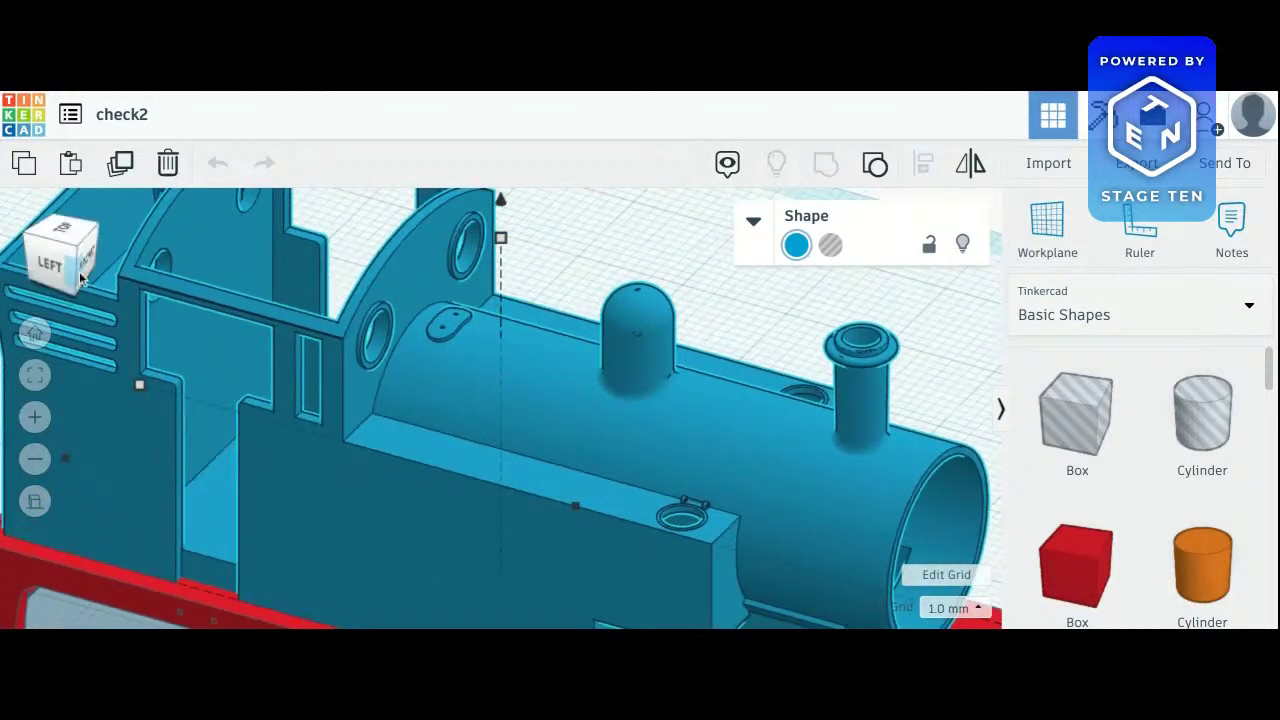
left_click(64, 255)
left_click(64, 273)
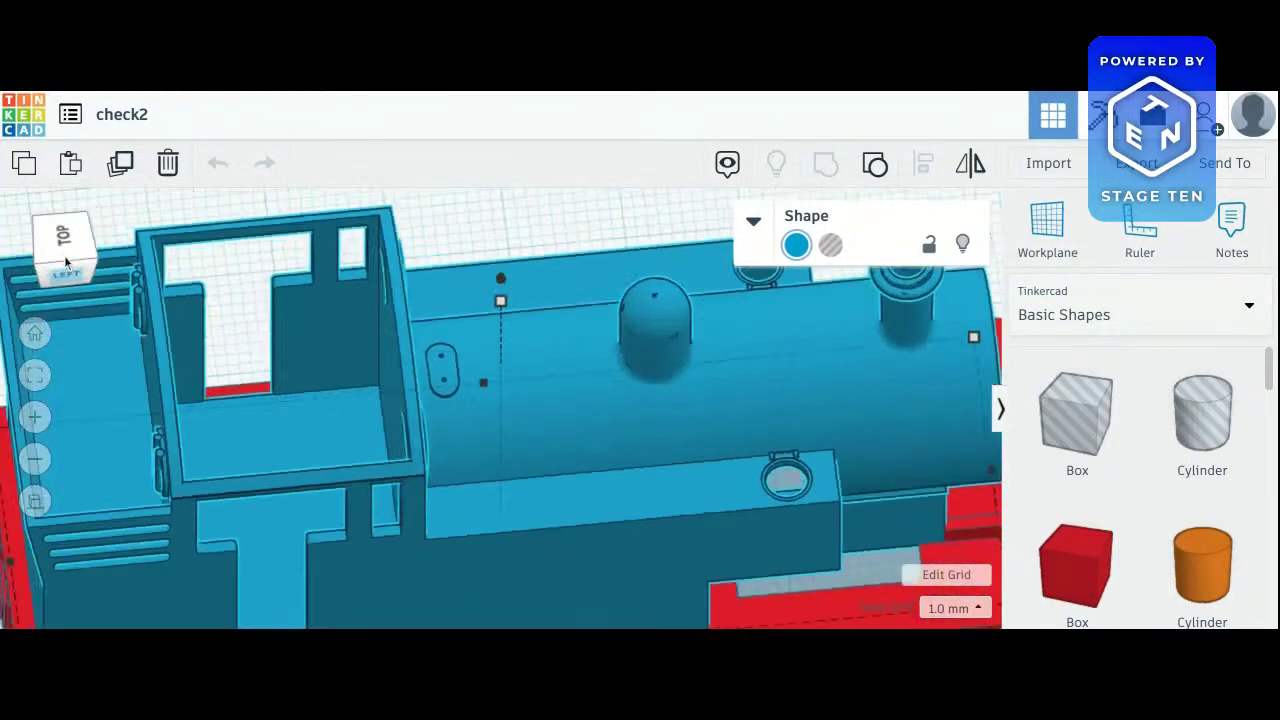
left_click_drag(68, 258, 480, 215)
right_click_drag(480, 215, 625, 220)
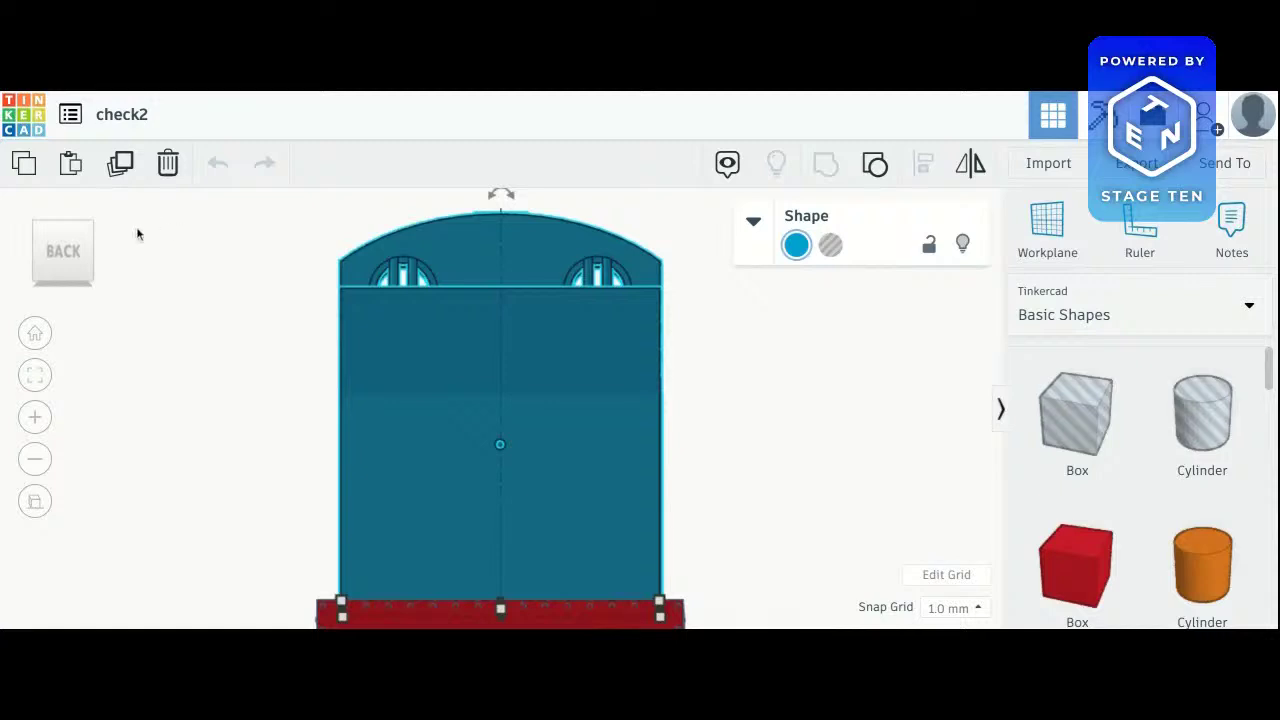
Inspect the bunker's flat back panel and barred rear cab windows straight on and from the rear right corner
left_click(40, 256)
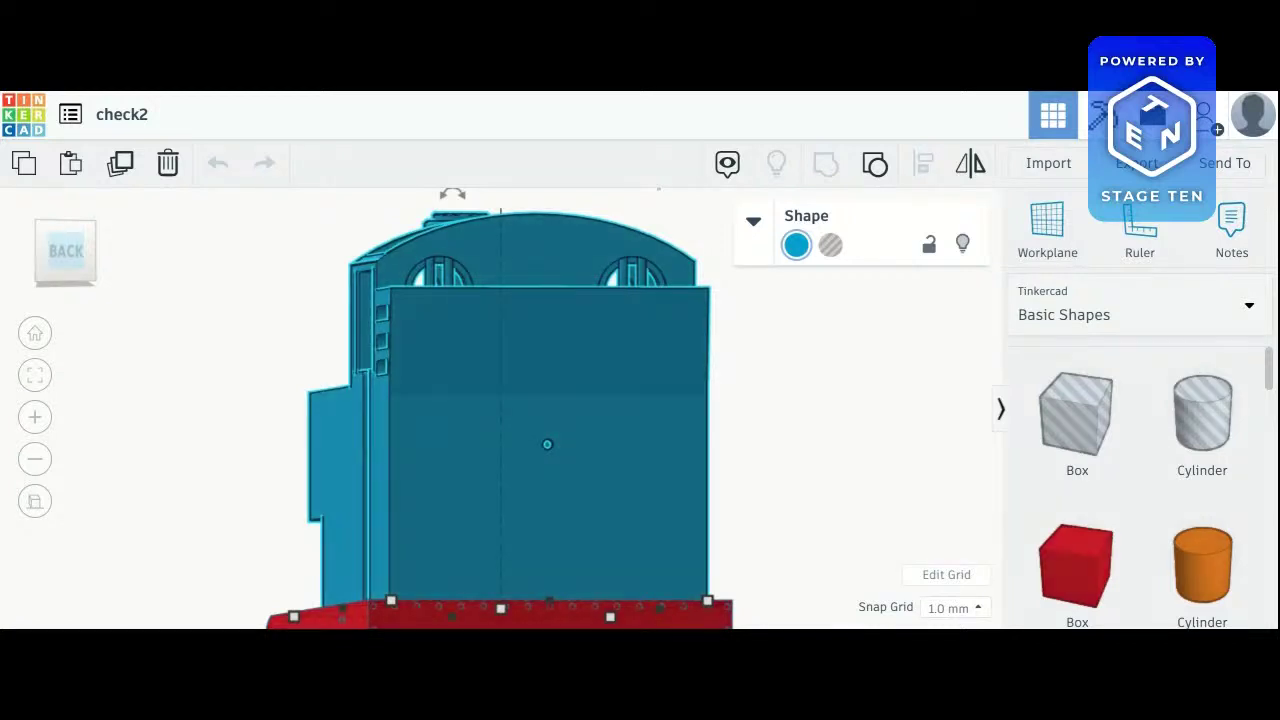
left_click(79, 272)
left_click_drag(79, 272, 215, 262)
right_click_drag(500, 400, 335, 460)
right_click_drag(560, 440, 400, 328)
right_click_drag(769, 445, 728, 538)
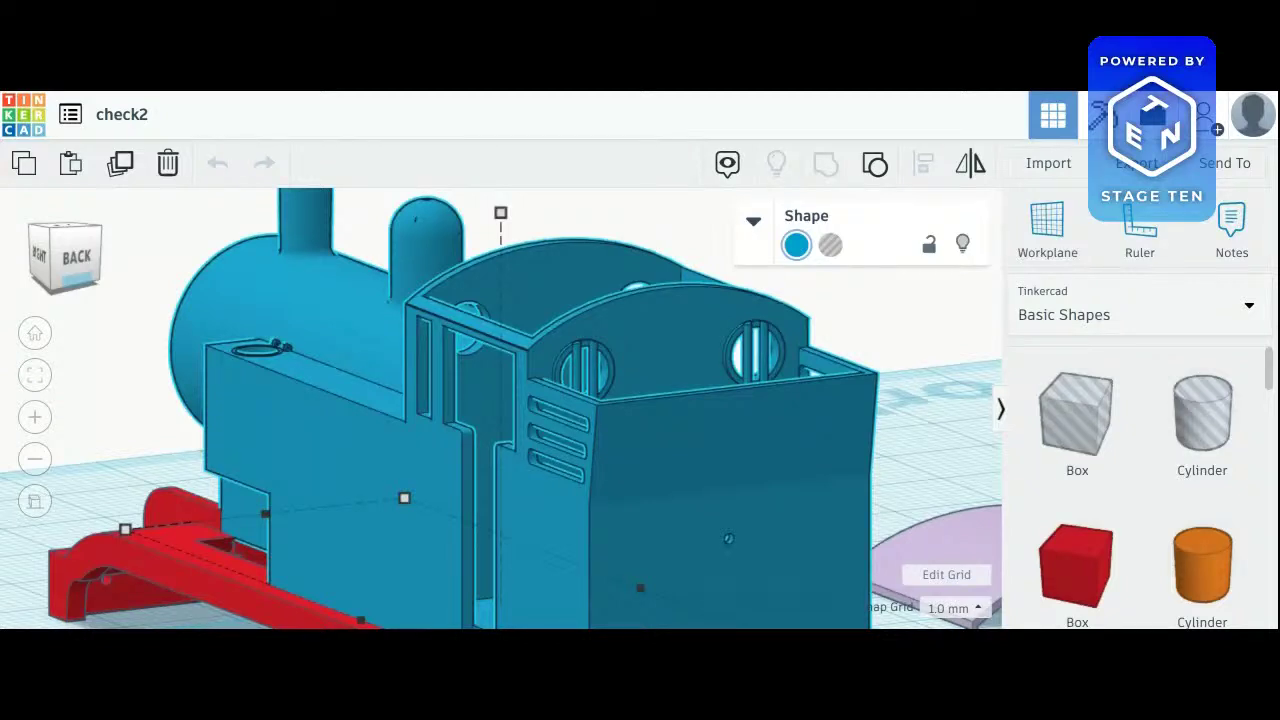
Look down into the roofless cab and bunker, check the back panel again, and view the body from the front right
left_click(75, 238)
left_click(75, 238)
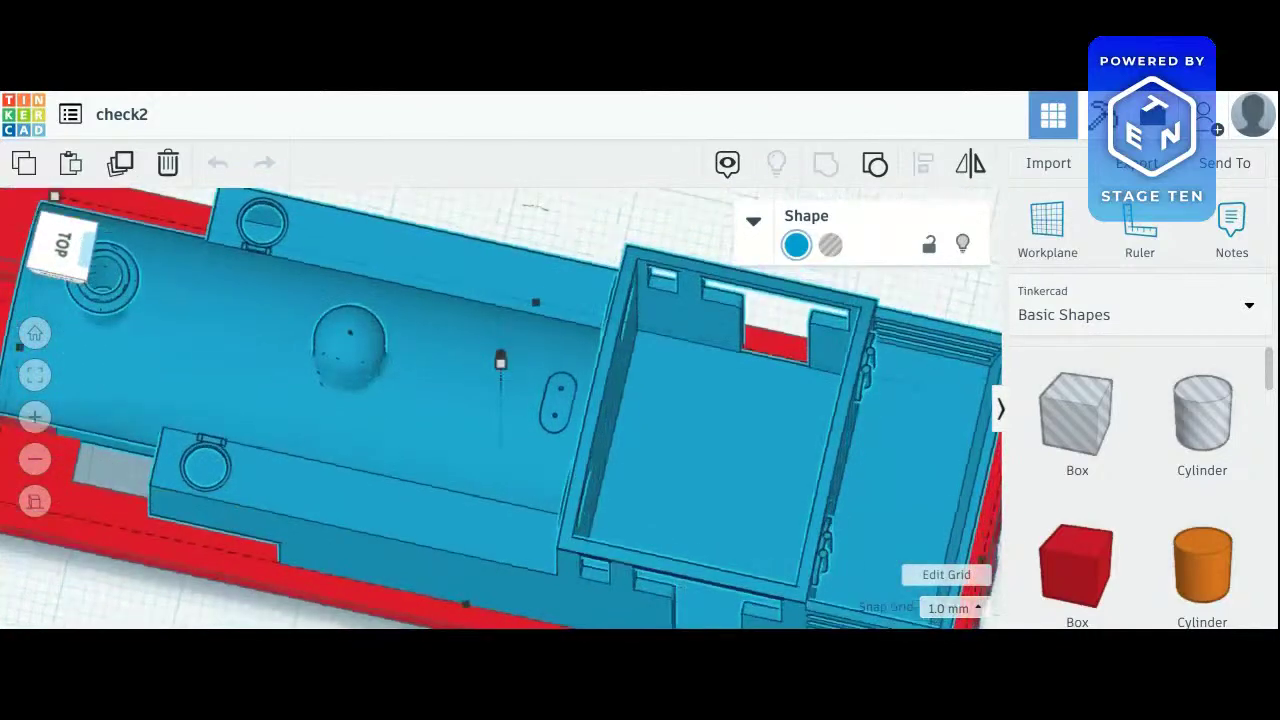
right_click_drag(500, 408, 400, 340)
left_click(80, 265)
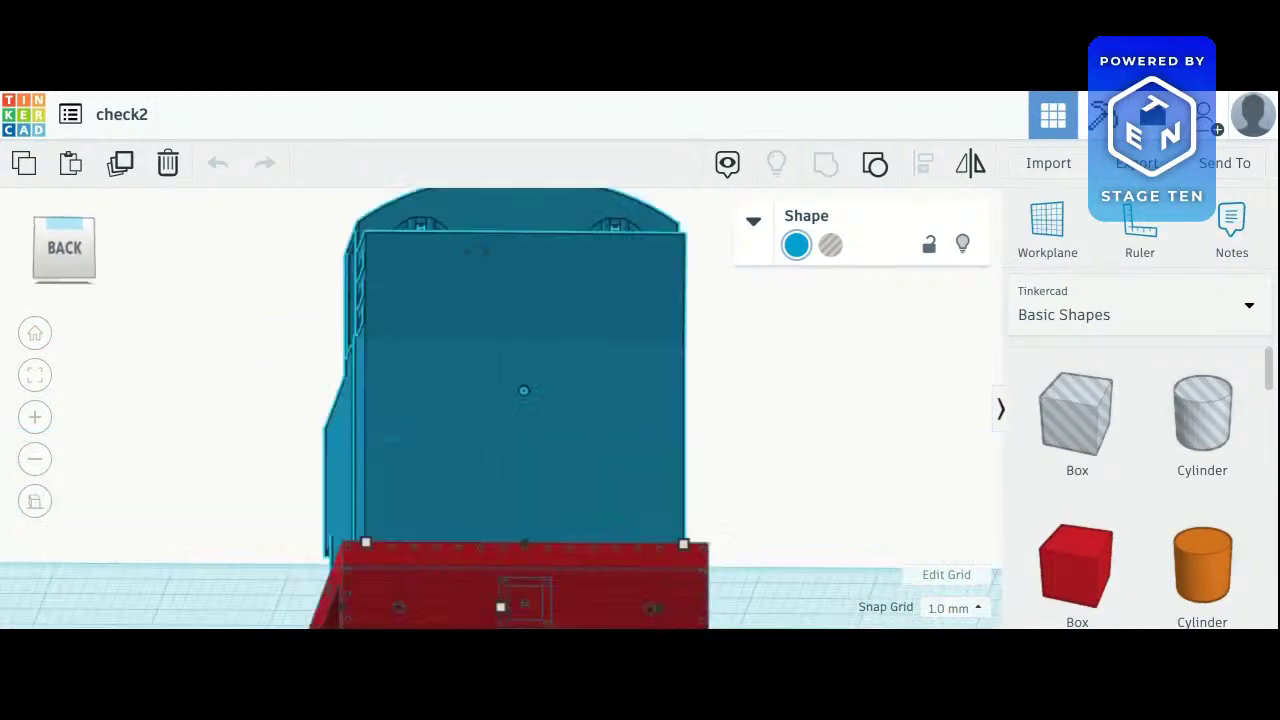
right_click_drag(500, 408, 840, 390)
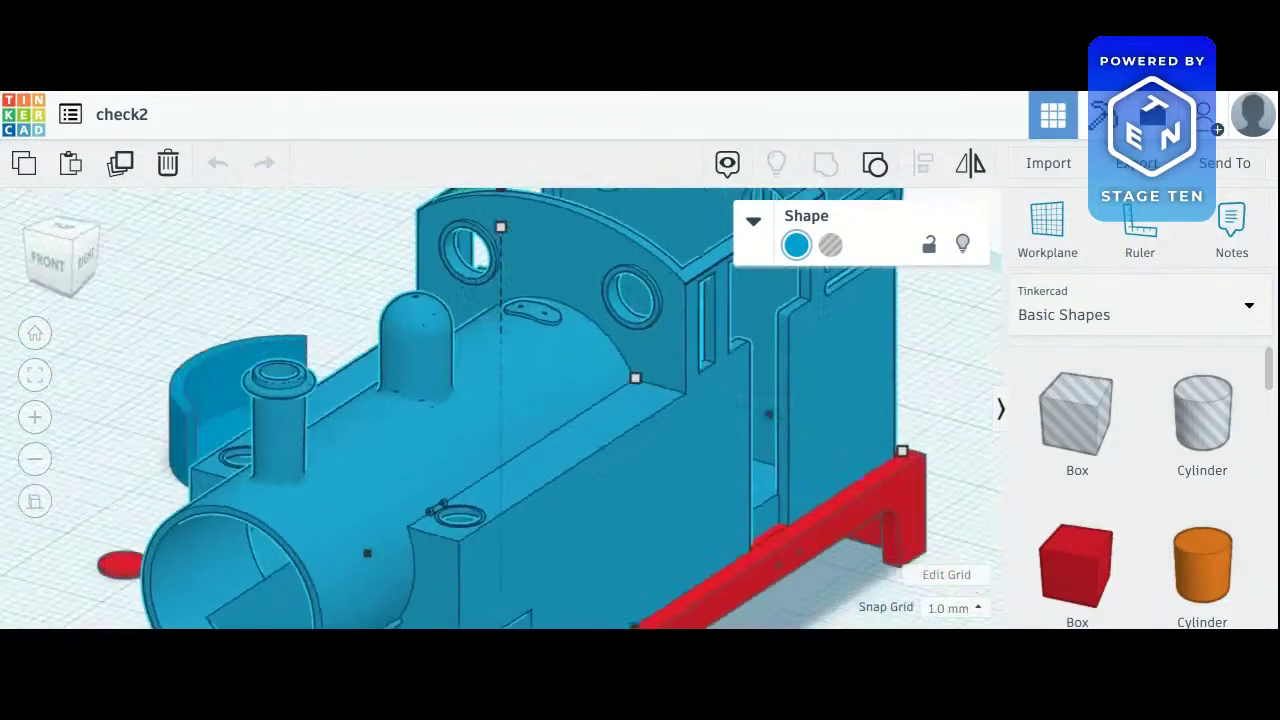
View the full body on its red chassis from the front left, from above the left side and low at the front
right_click_drag(625, 505, 625, 465)
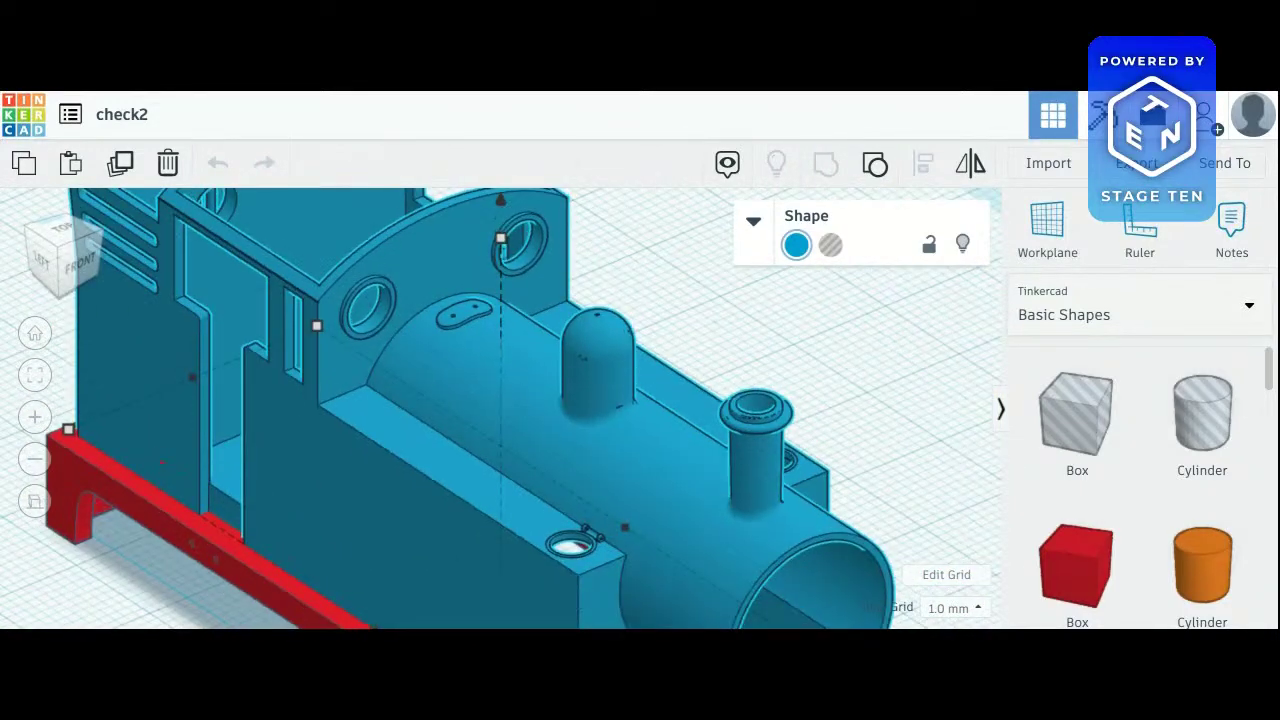
left_click(34, 459)
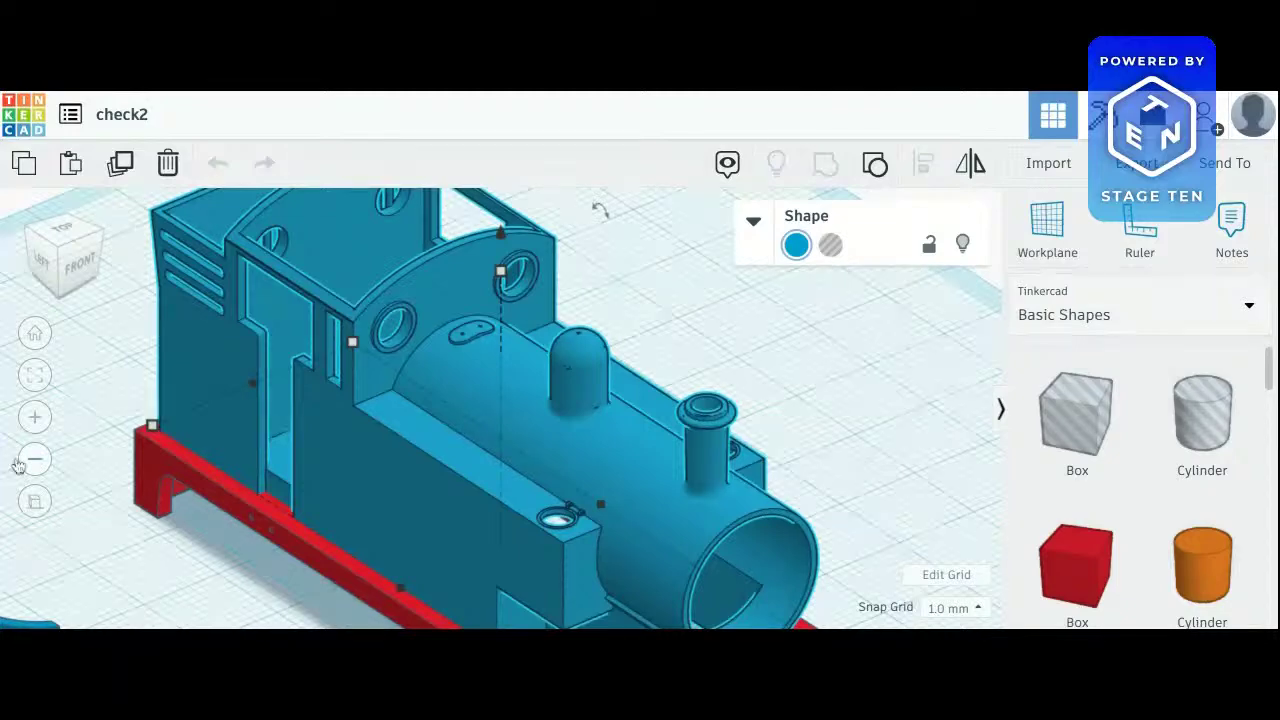
left_click(52, 270)
left_click(52, 270)
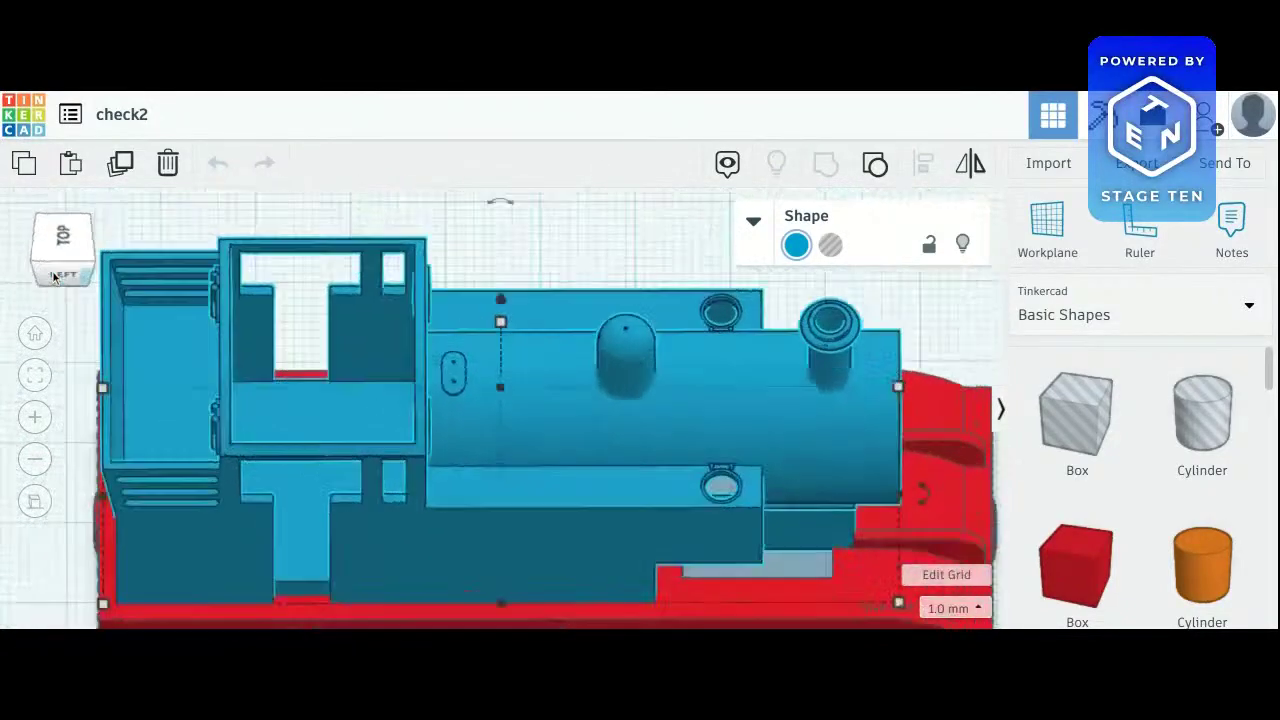
left_click_drag(92, 250, 350, 230)
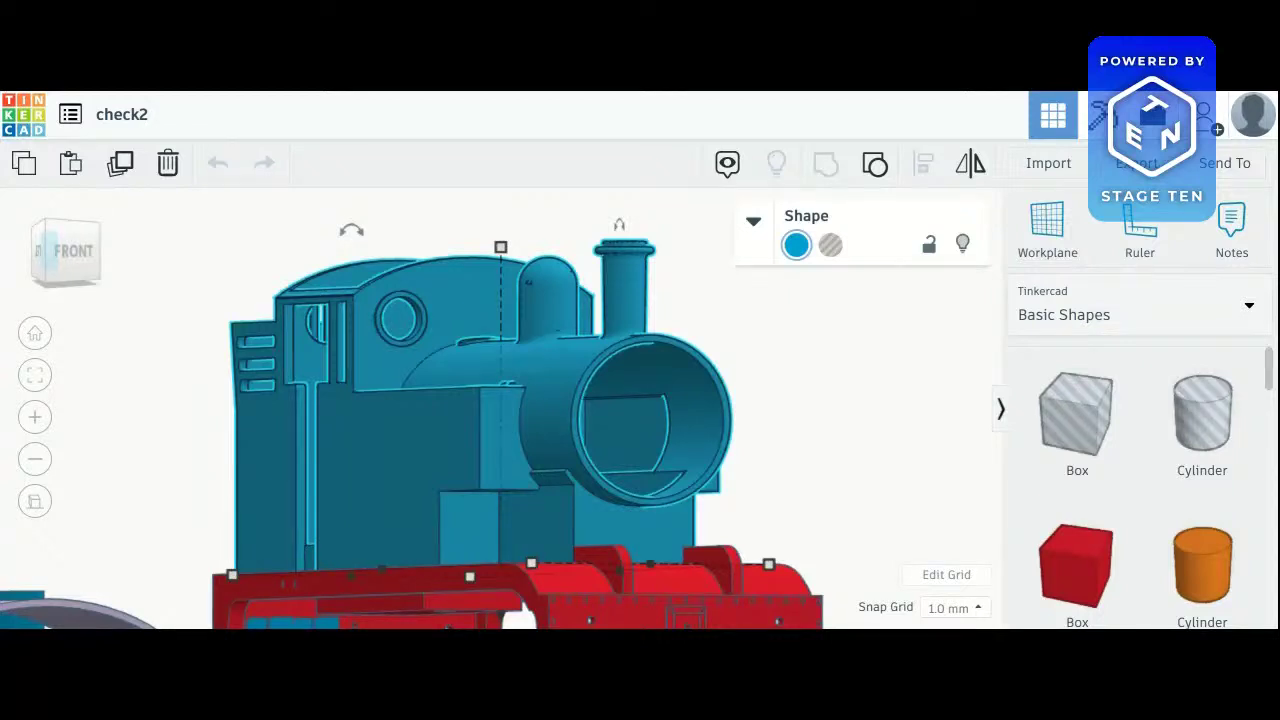
Circle the locomotive from above the rear left, past the rear right corner, to the open boiler front
left_click(72, 255)
left_click(72, 255)
left_click(70, 252)
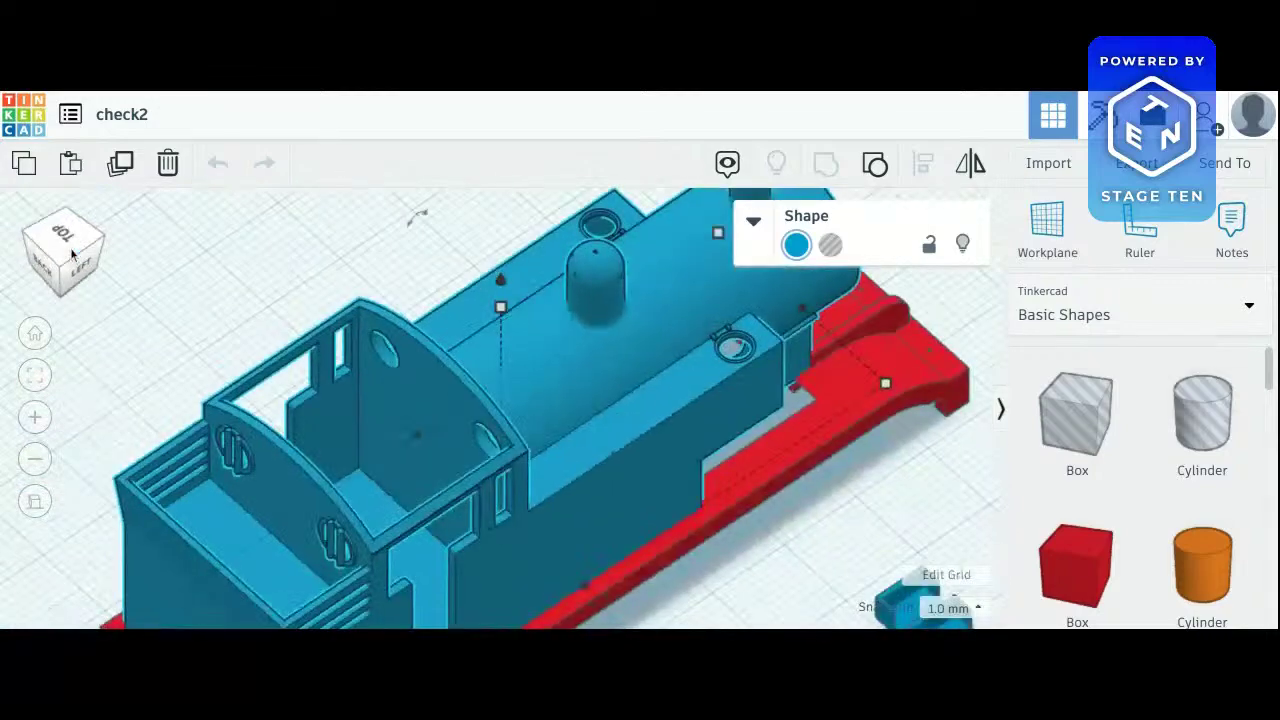
left_click(71, 253)
left_click(40, 228)
left_click(50, 262)
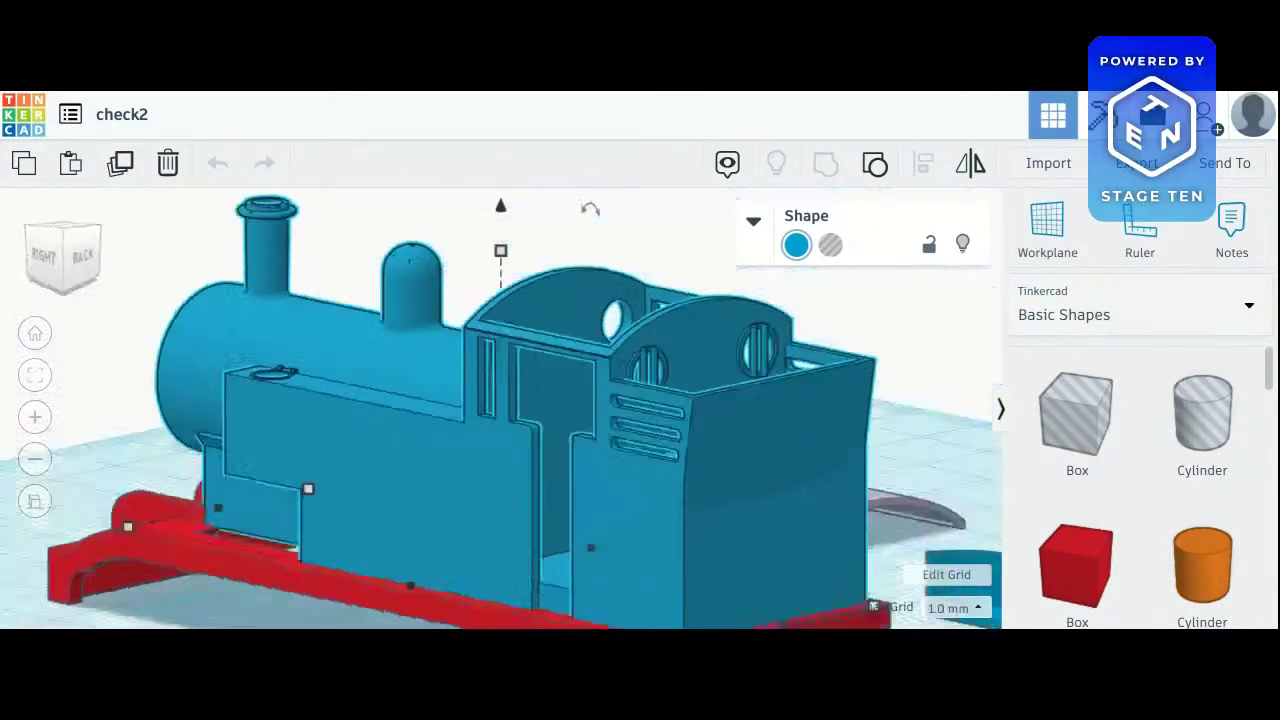
mouse_move(40, 254)
left_mouse_down()
mouse_move(72, 251)
mouse_move(56, 261)
mouse_move(54, 248)
left_mouse_up()
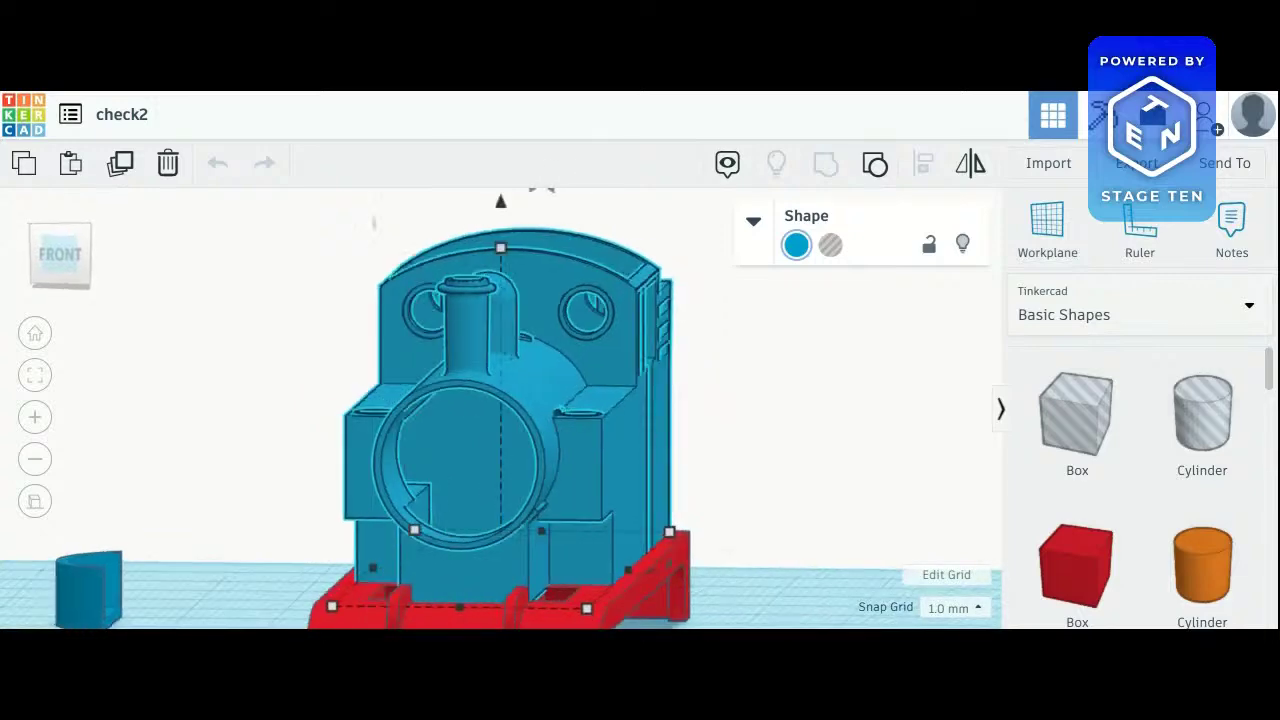
Examine the right side tank, doorway and bunker slots from above, then the boiler opening from both front corners
left_click_drag(53, 247, 158, 215)
right_click_drag(590, 210, 840, 415)
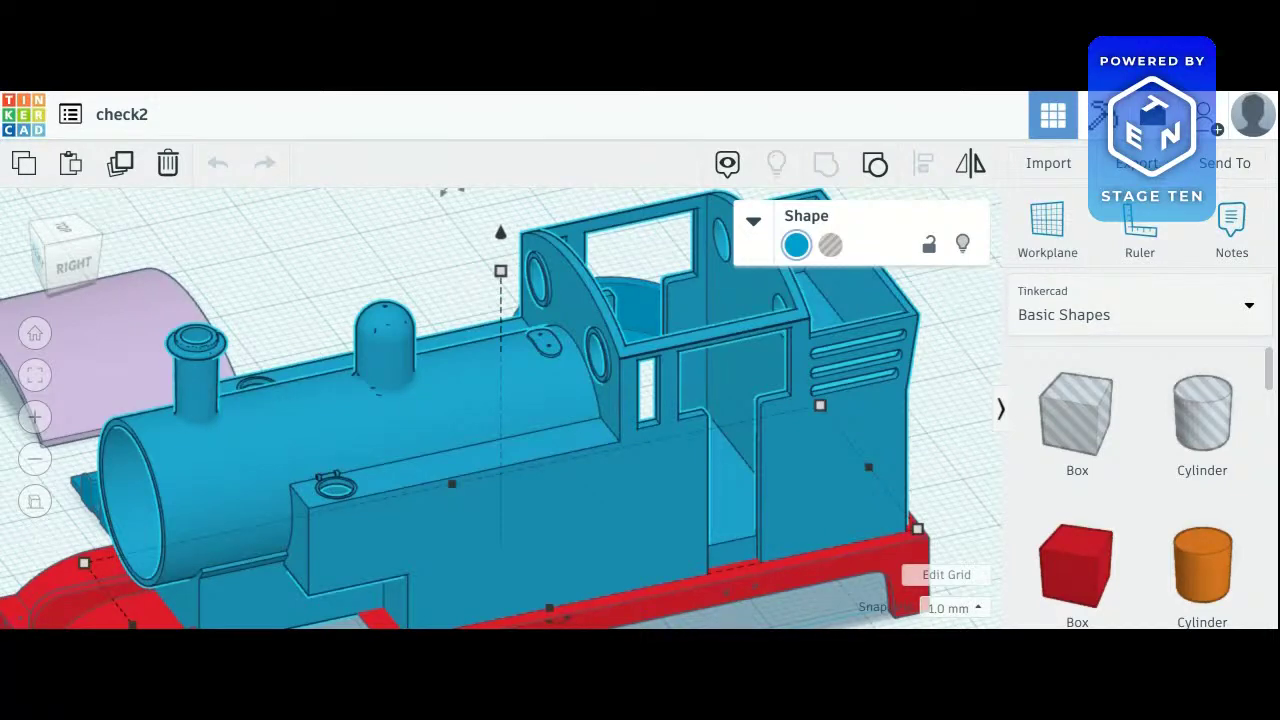
left_click(60, 250)
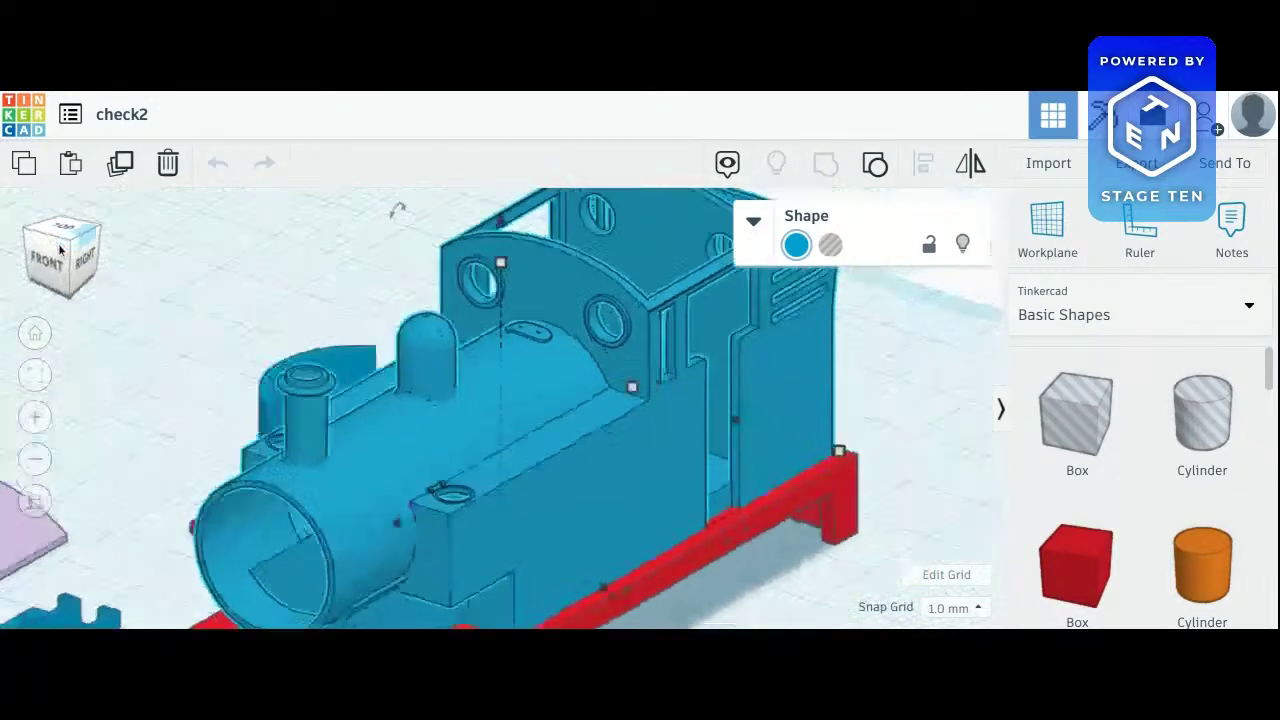
left_click_drag(86, 230, 705, 300)
right_click_drag(619, 223, 336, 260)
right_click_drag(350, 92, 350, 120)
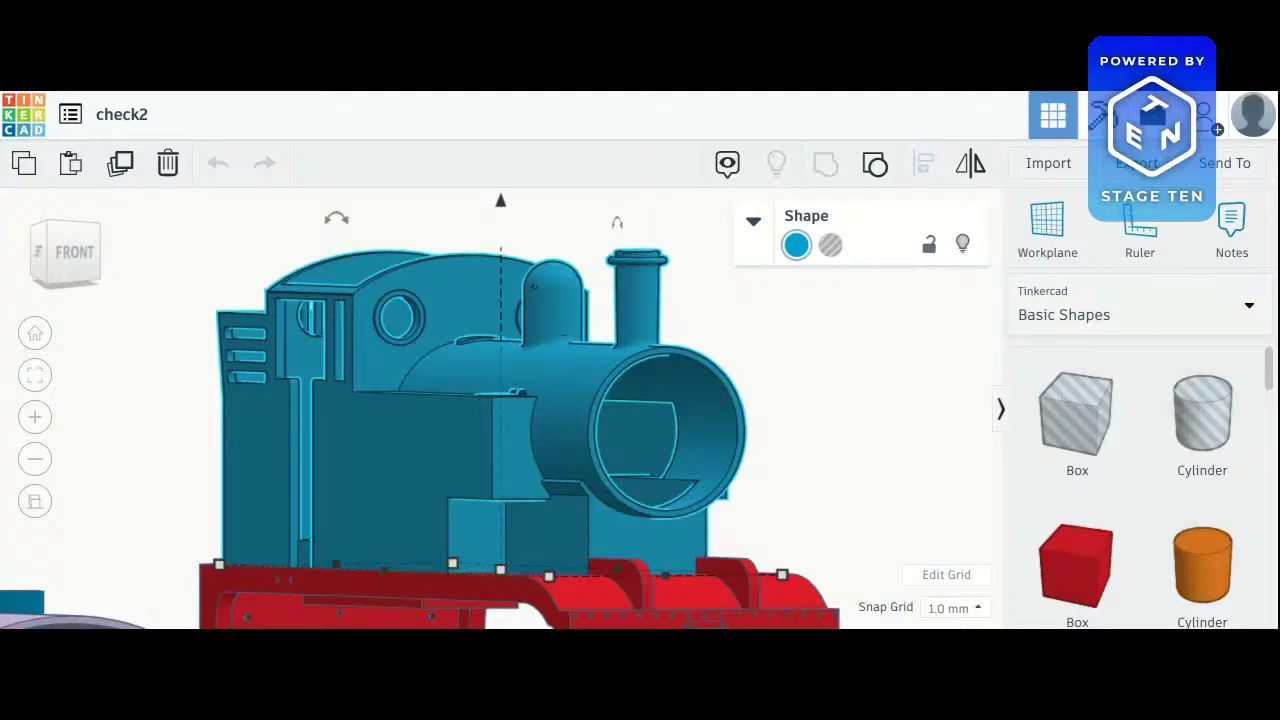
Compare the left and right side tanks, round cab windows and boiler opening from the two front corners
left_click(48, 240)
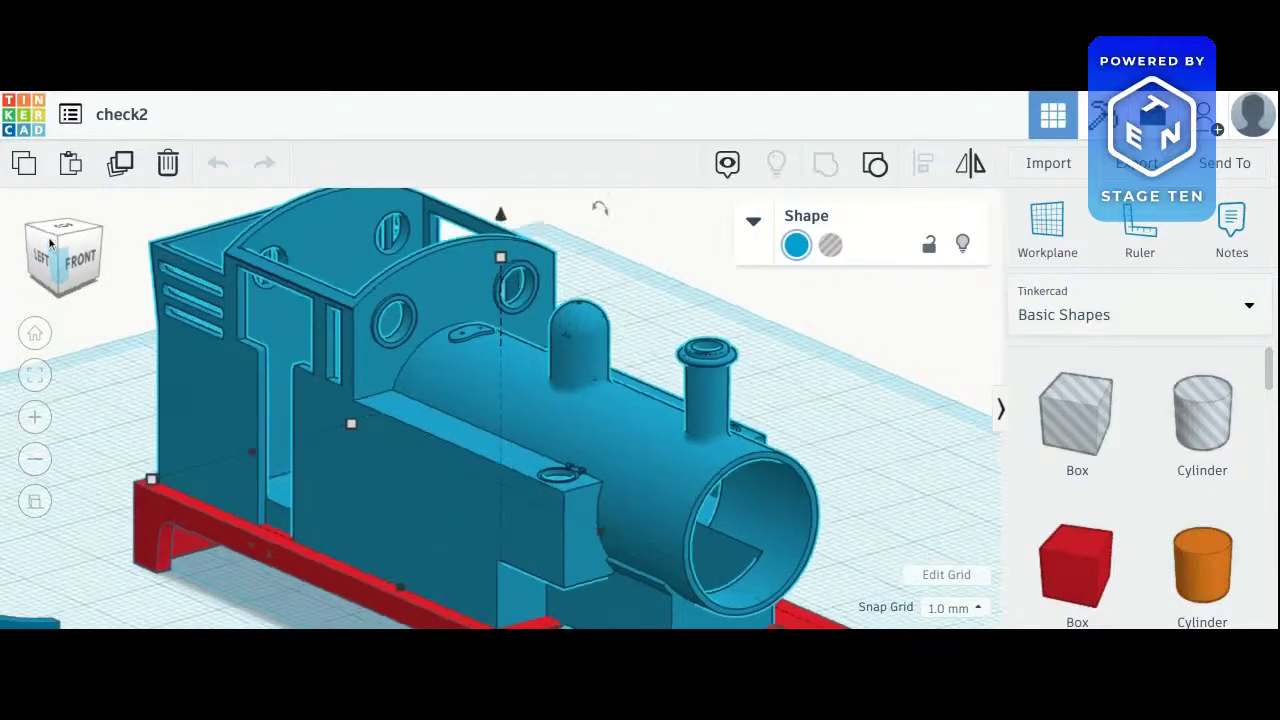
left_click_drag(49, 243, 106, 236)
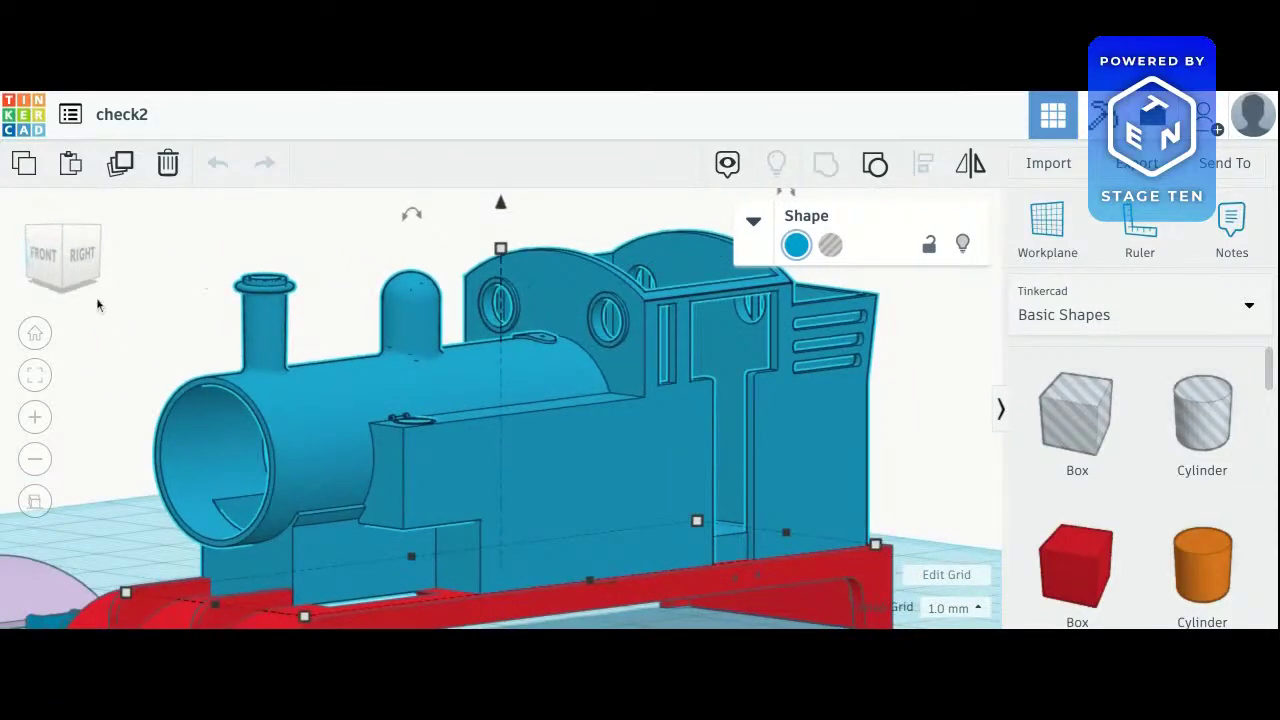
left_click(53, 257)
left_click_drag(53, 257, 85, 252)
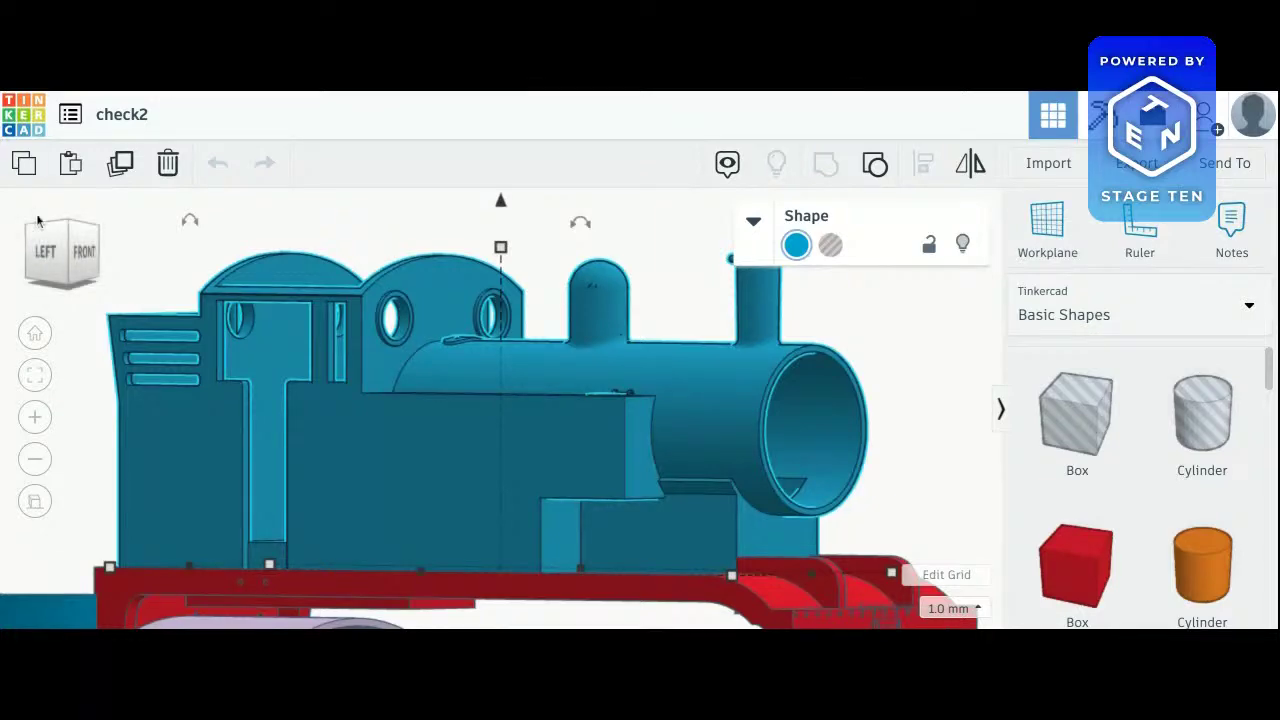
left_click(63, 245)
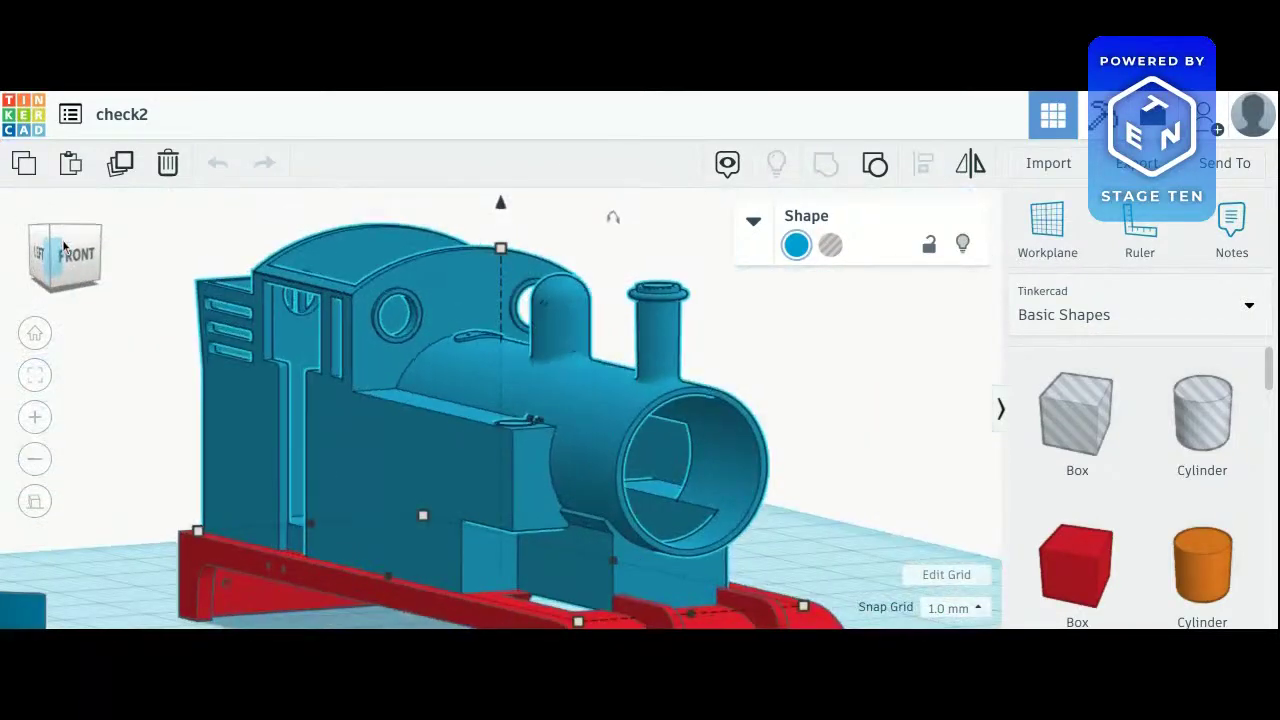
Inspect the boiler opening, dome, funnel and round cab windows close up from both front corners and the left side
left_click(34, 418)
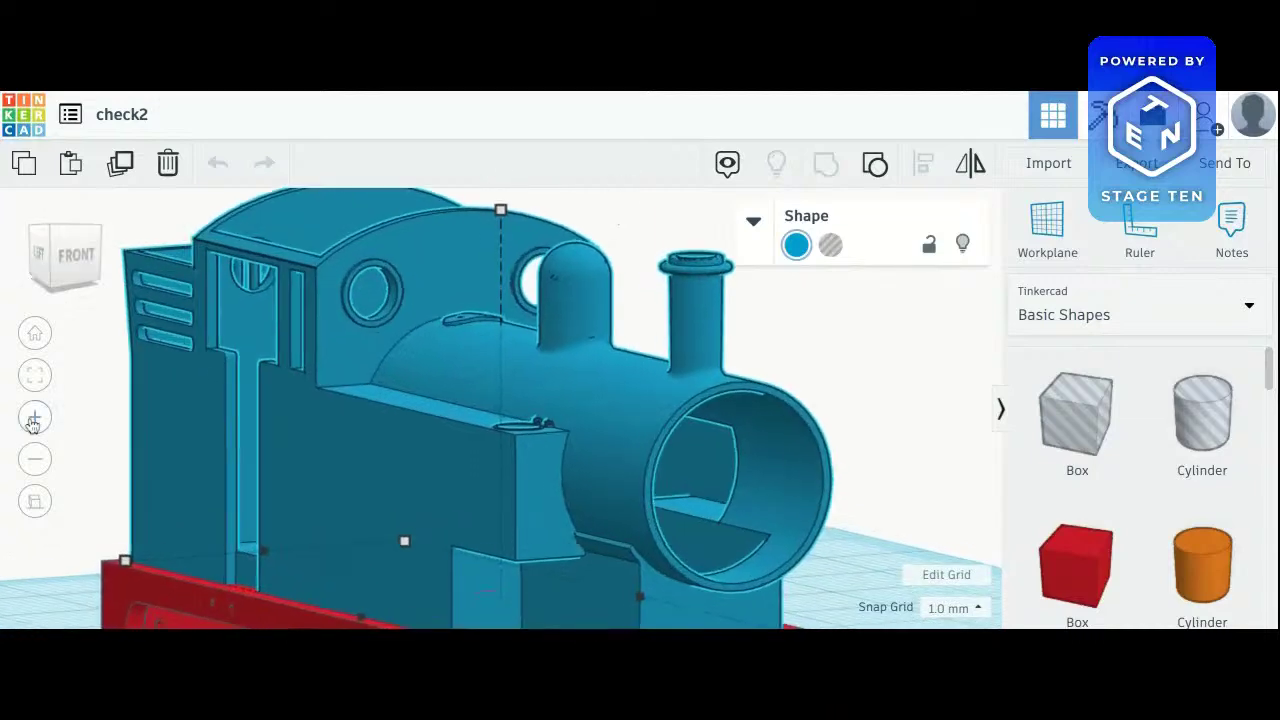
left_click(34, 418)
left_click(33, 420)
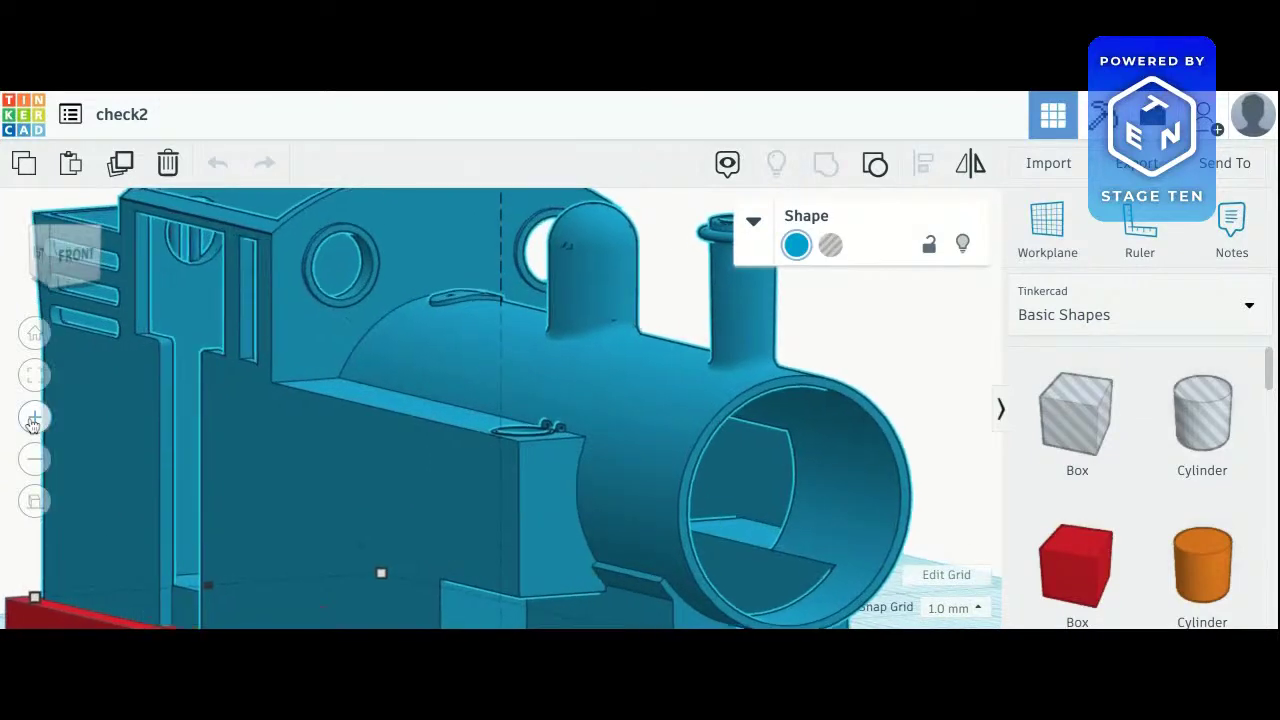
left_click(55, 263)
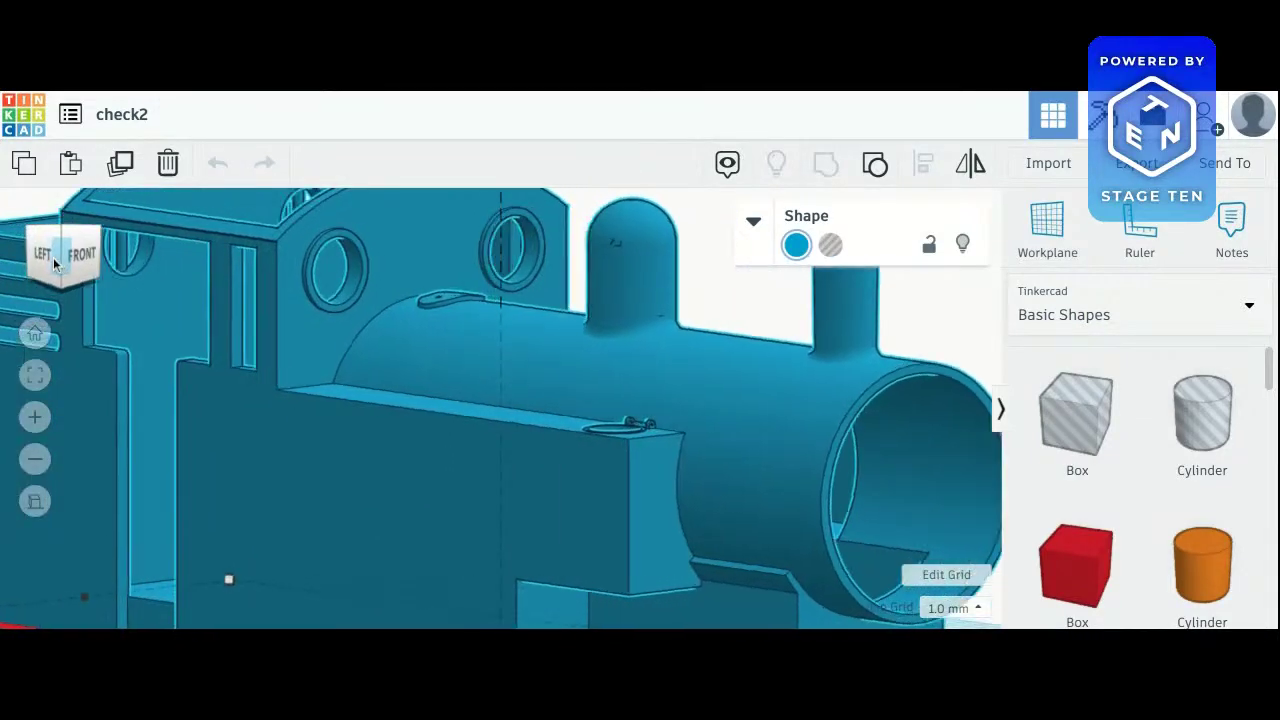
left_click_drag(55, 263, 112, 263)
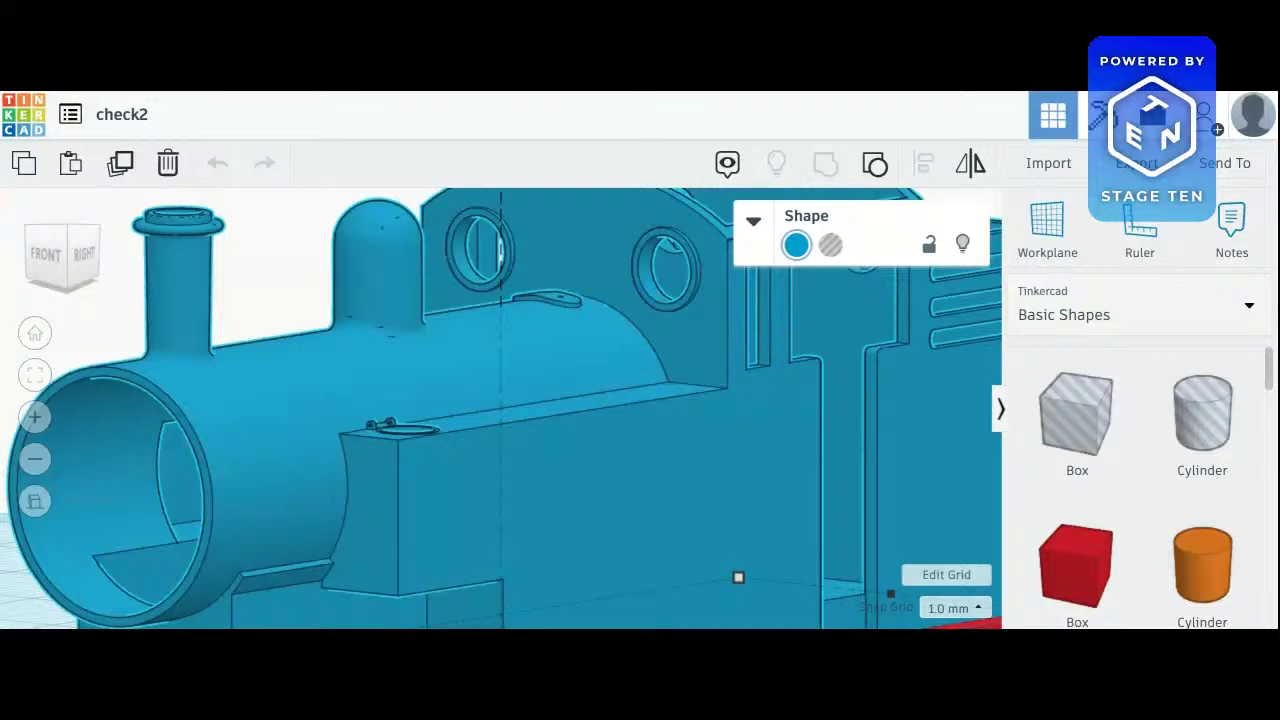
left_click(37, 263)
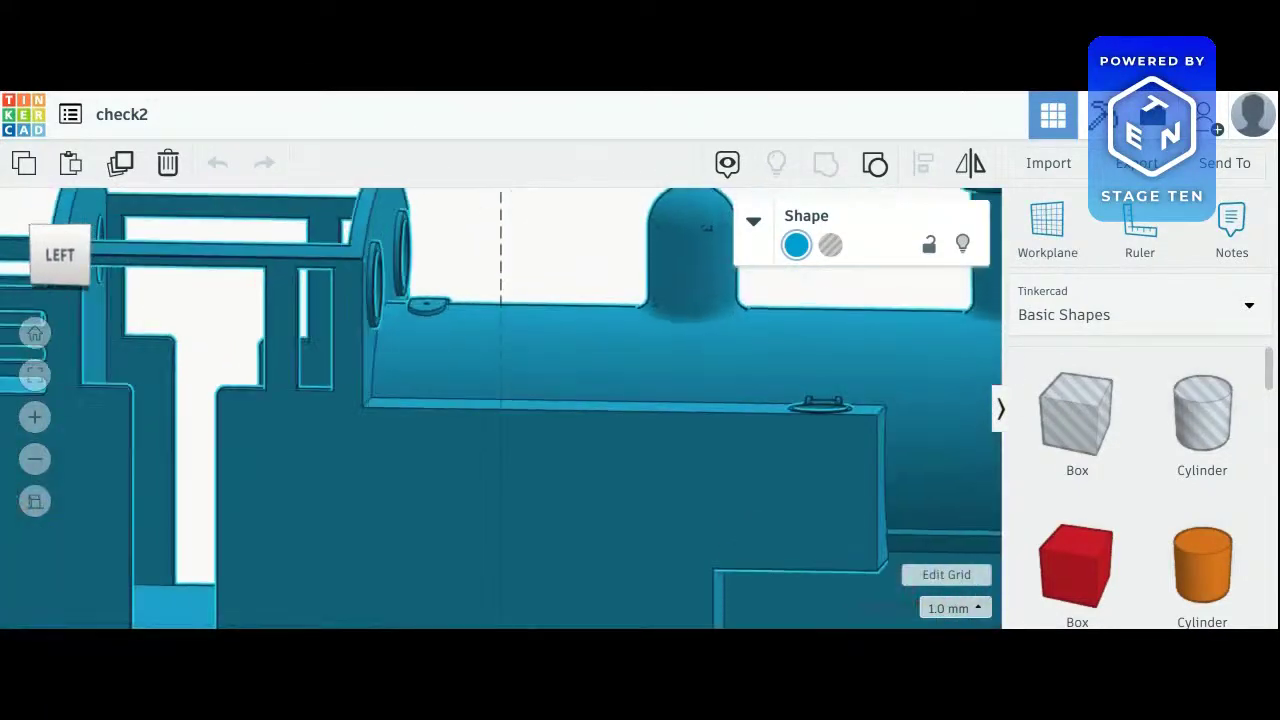
Deselect the blue body and view the whole locomotive from its left side and front left corner
left_click(35, 459)
left_click(35, 470)
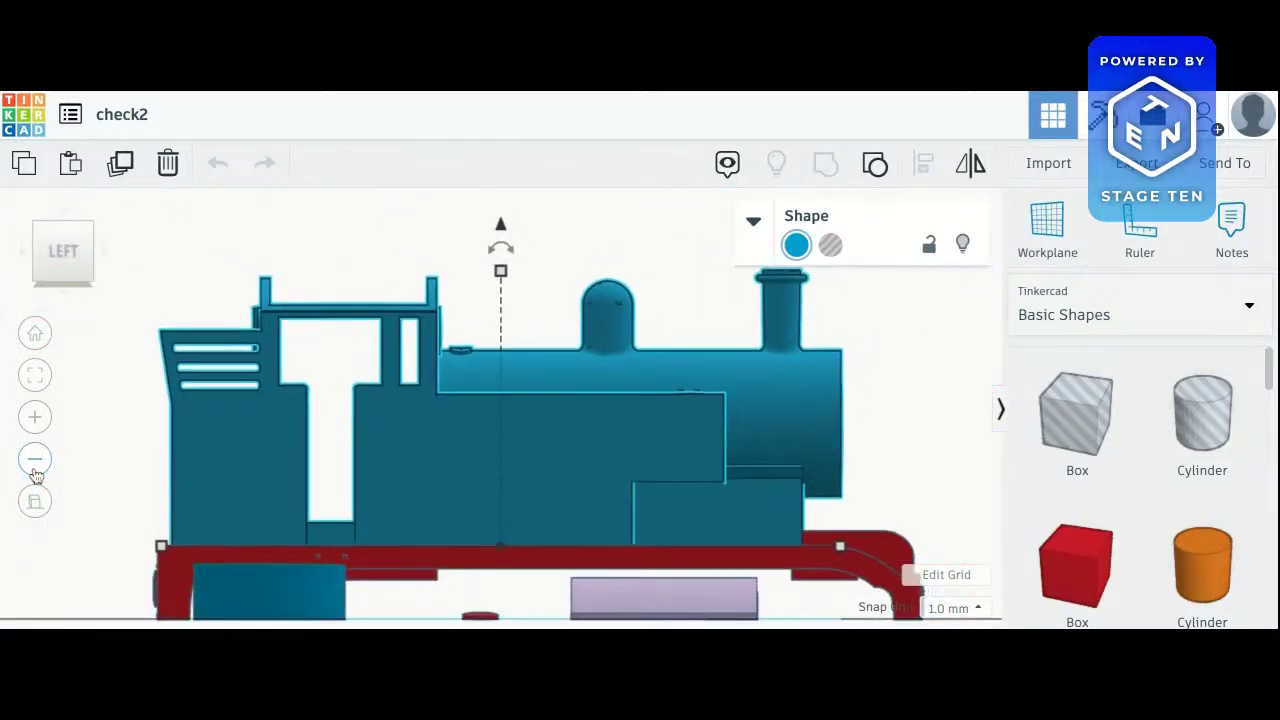
left_click_drag(59, 241, 59, 244)
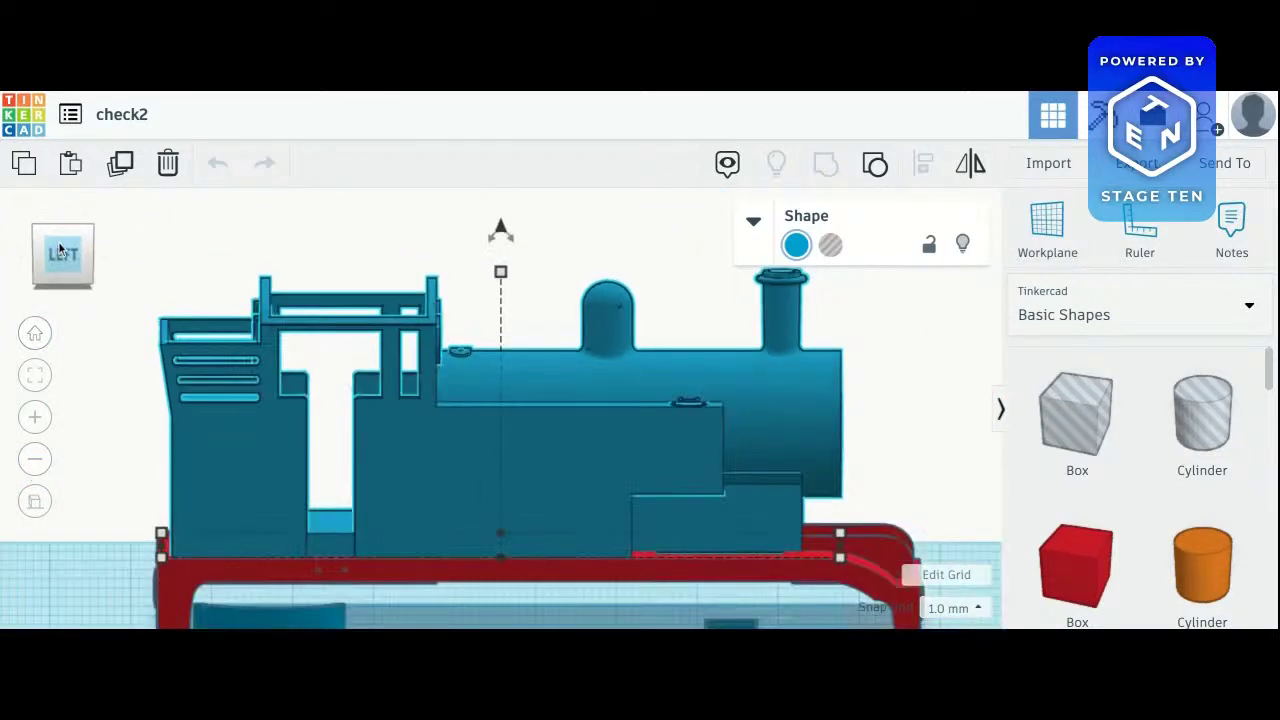
left_click(295, 211)
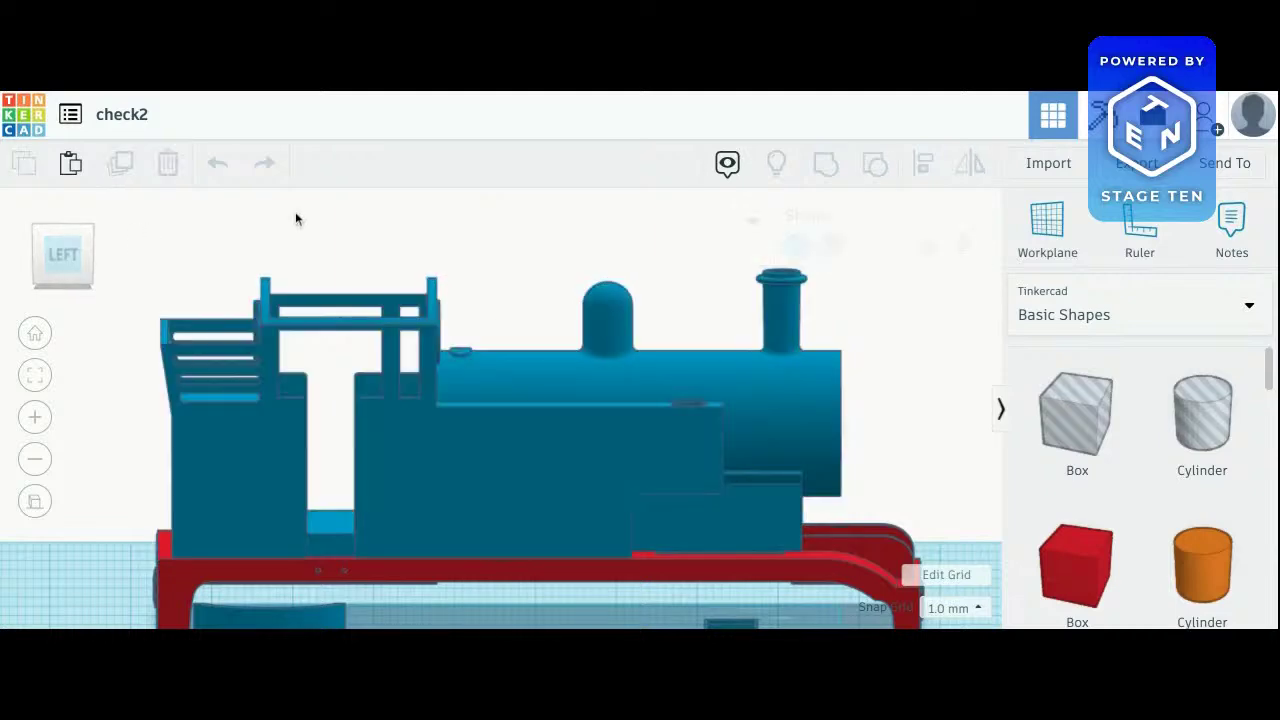
mouse_move(60, 241)
left_mouse_down()
mouse_move(64, 255)
mouse_move(50, 228)
mouse_move(52, 258)
mouse_move(51, 245)
mouse_move(84, 242)
mouse_move(42, 252)
left_mouse_up()
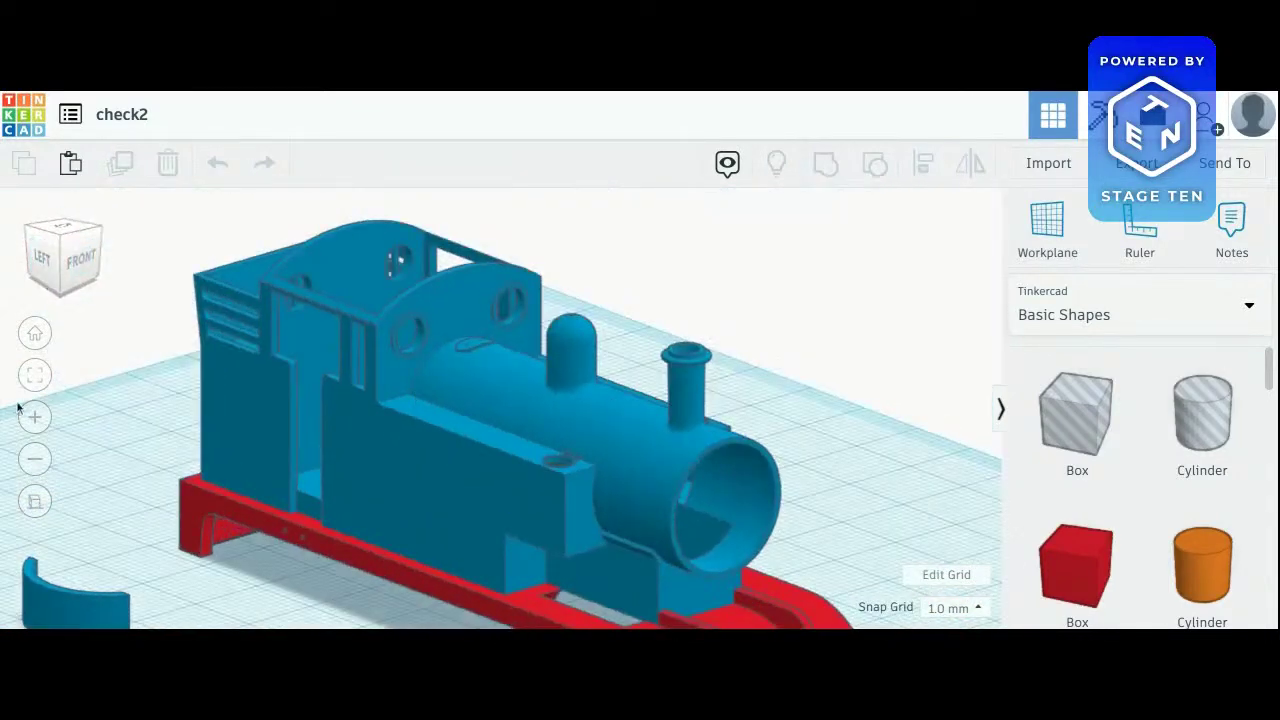
View the whole locomotive together with the loose parts lying beside it on the workplane
scroll(363, 559, "down", 5)
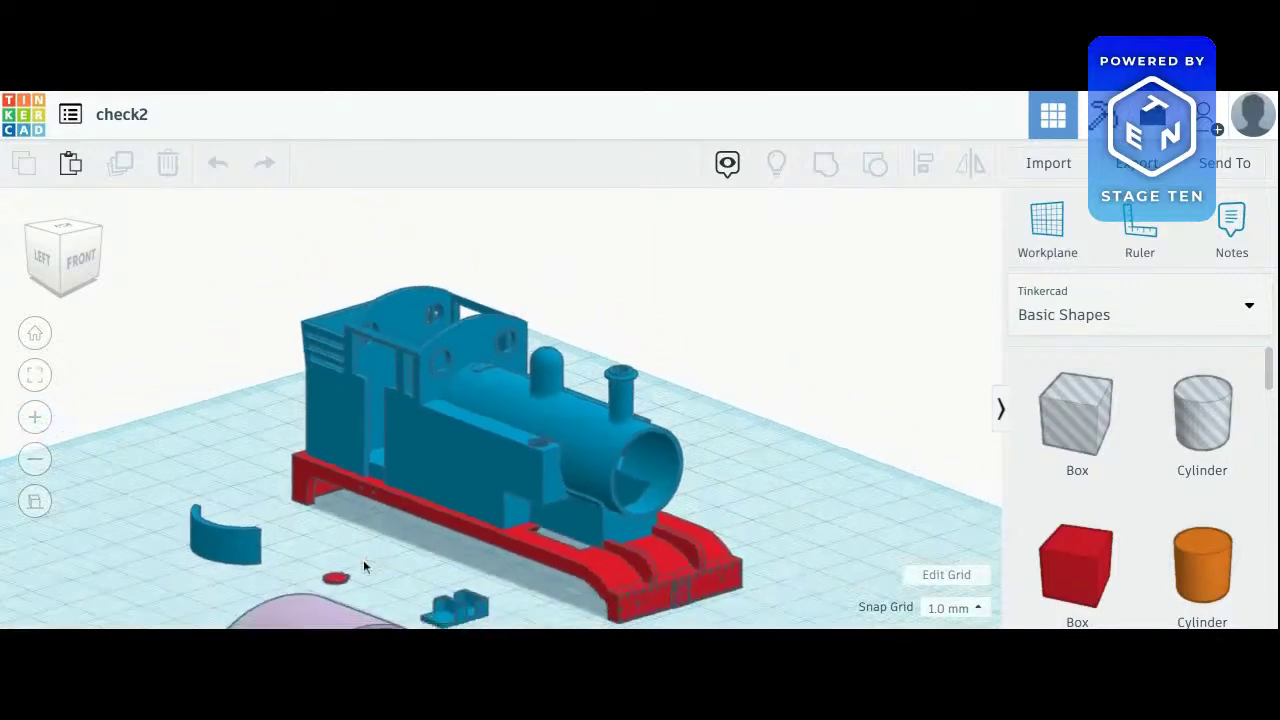
scroll(250, 437, "down", 4)
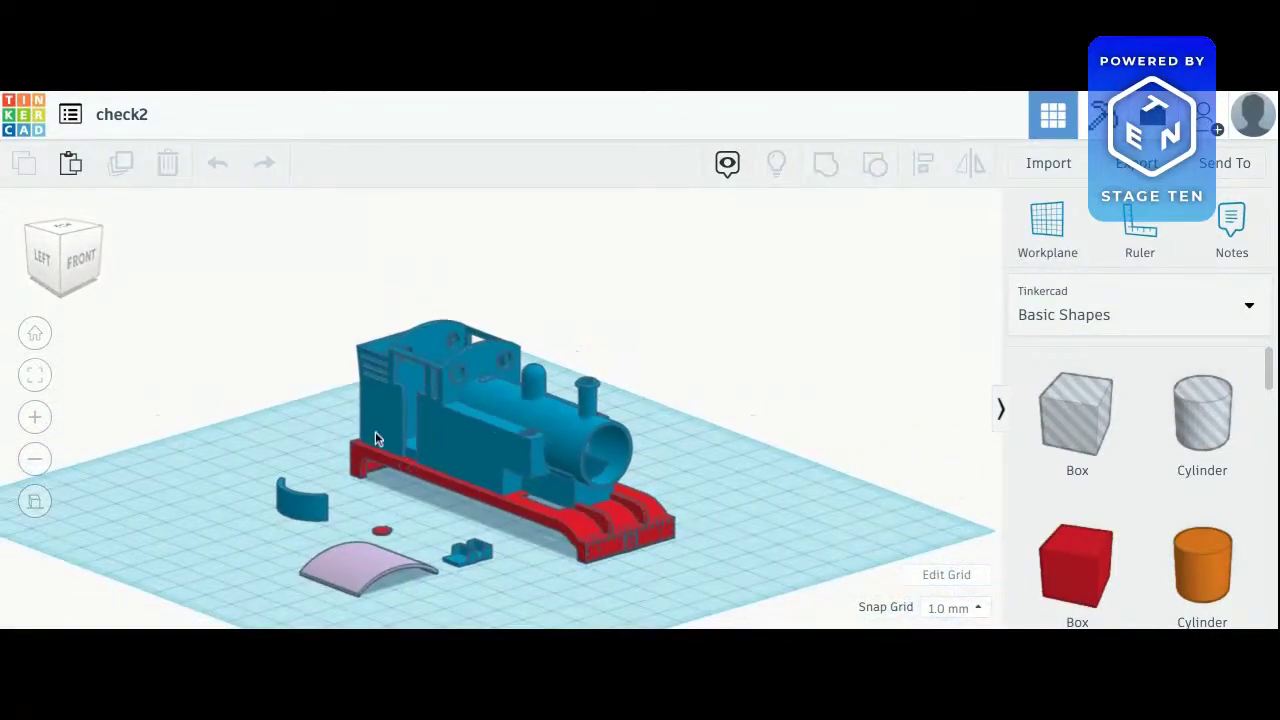
middle_click_drag(722, 415, 712, 408)
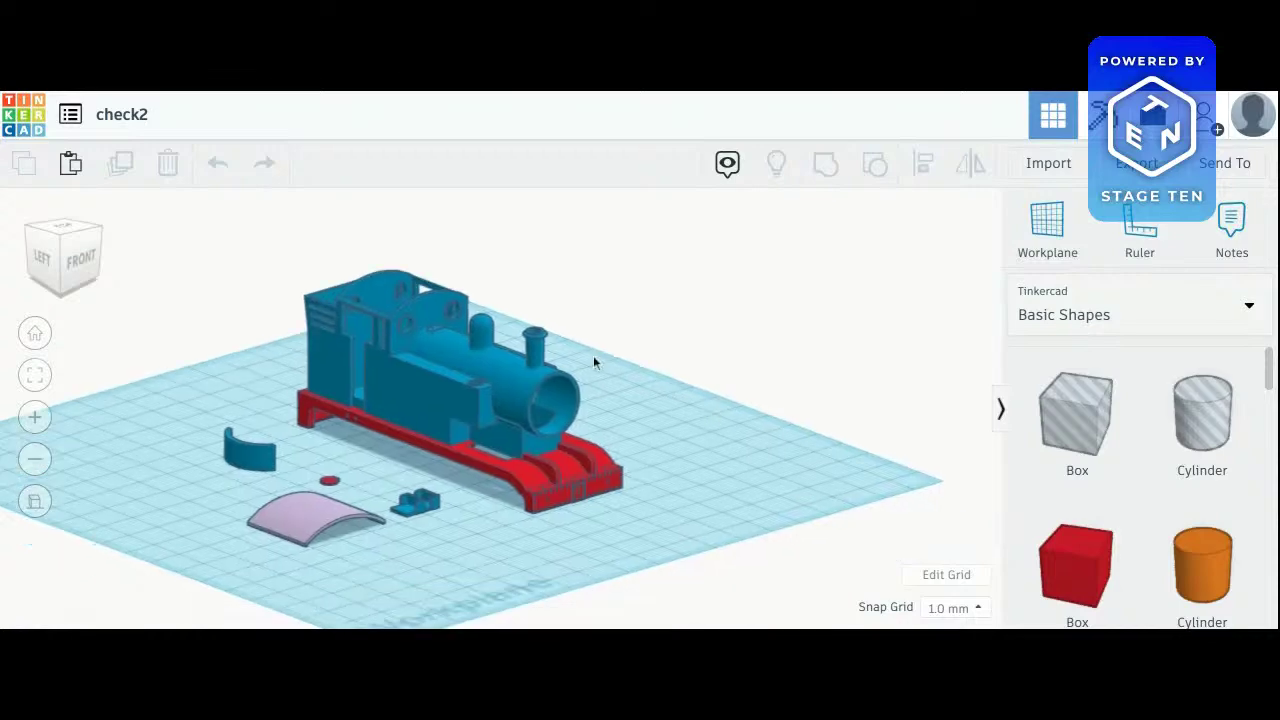
Examine the round filler opening and its small hinge bracket on top of the left side tank's front end
left_click(34, 418)
left_click(34, 418)
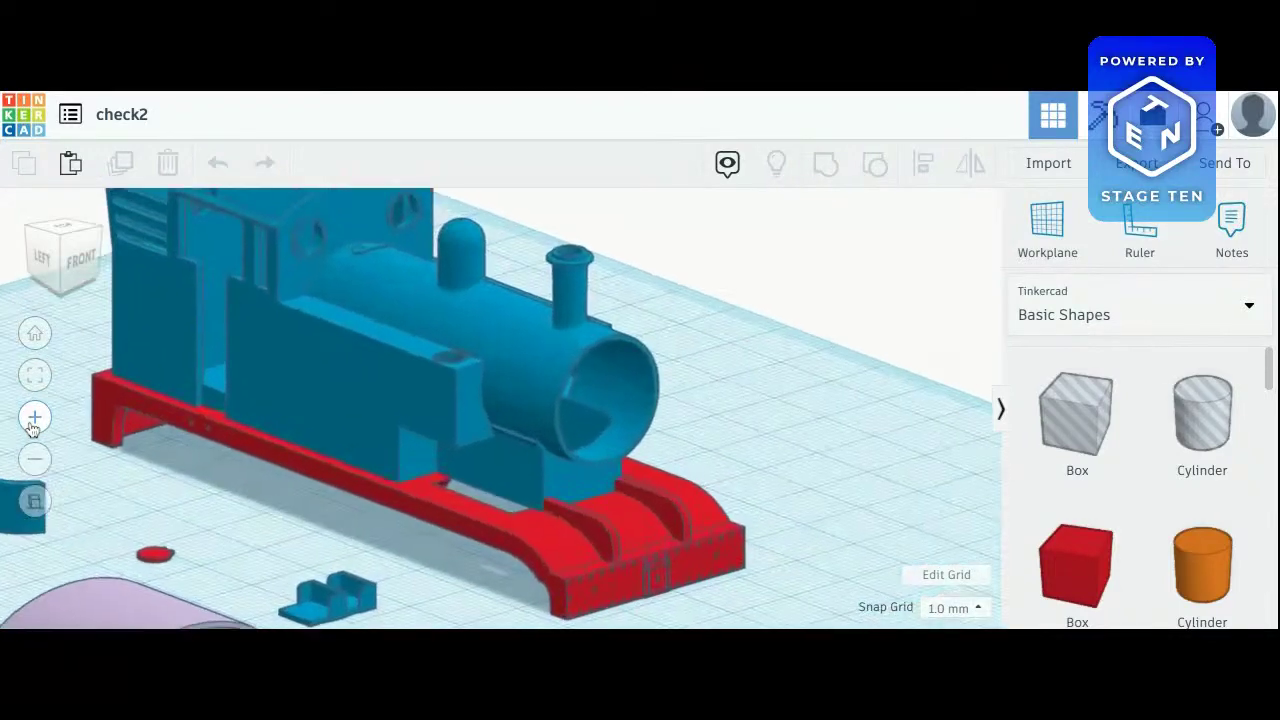
left_click(34, 418)
left_click(34, 418)
left_click(34, 418)
left_click(34, 417)
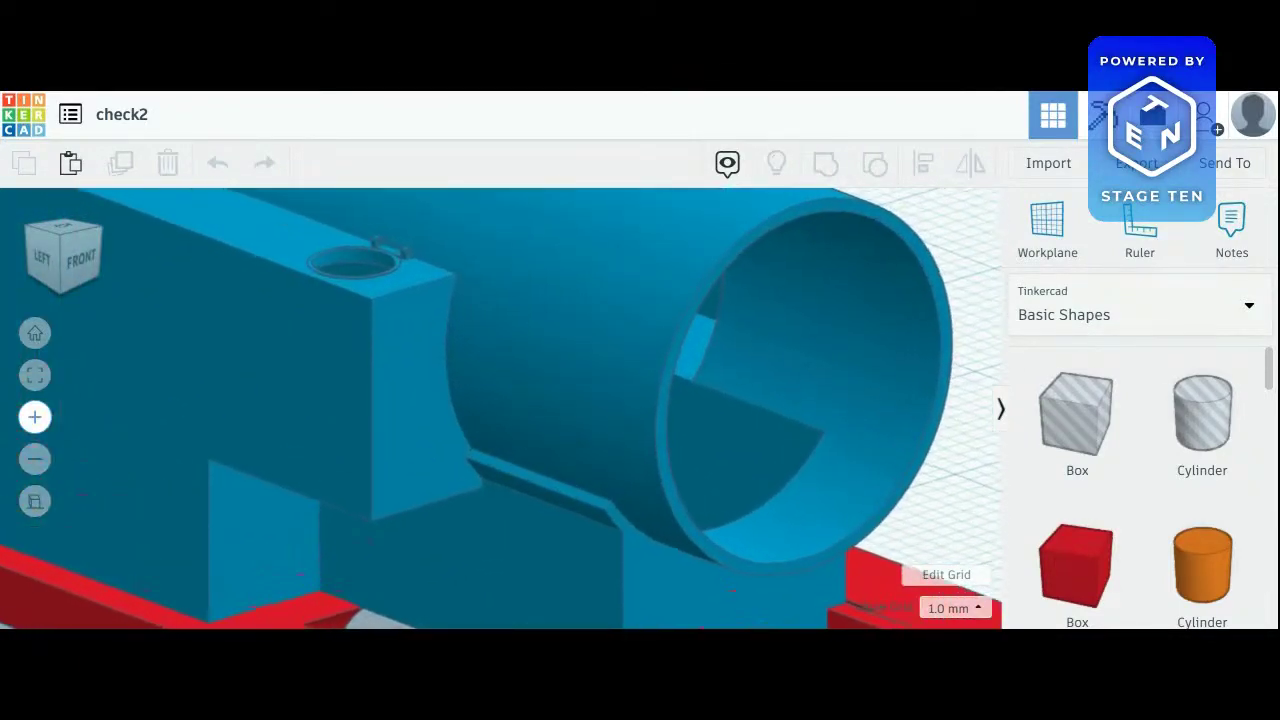
left_click(34, 417)
scroll(276, 400, "up", 1)
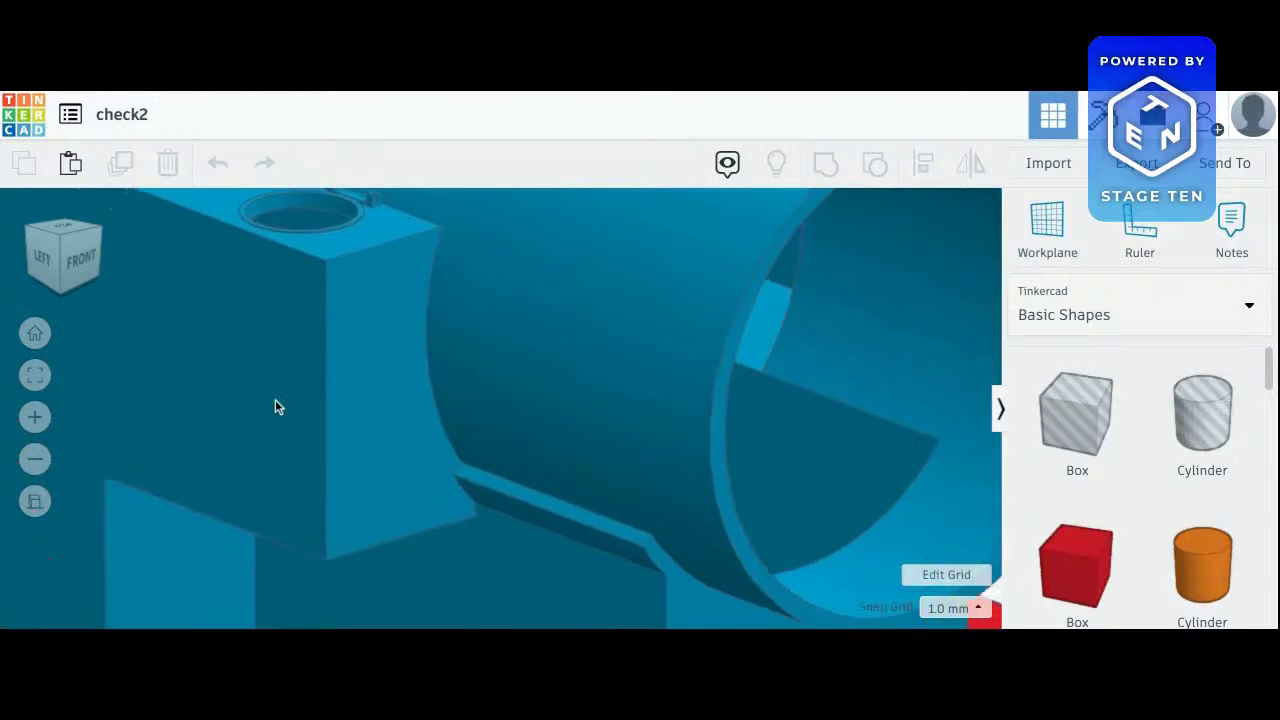
scroll(276, 400, "down", 2)
scroll(276, 400, "up", 3)
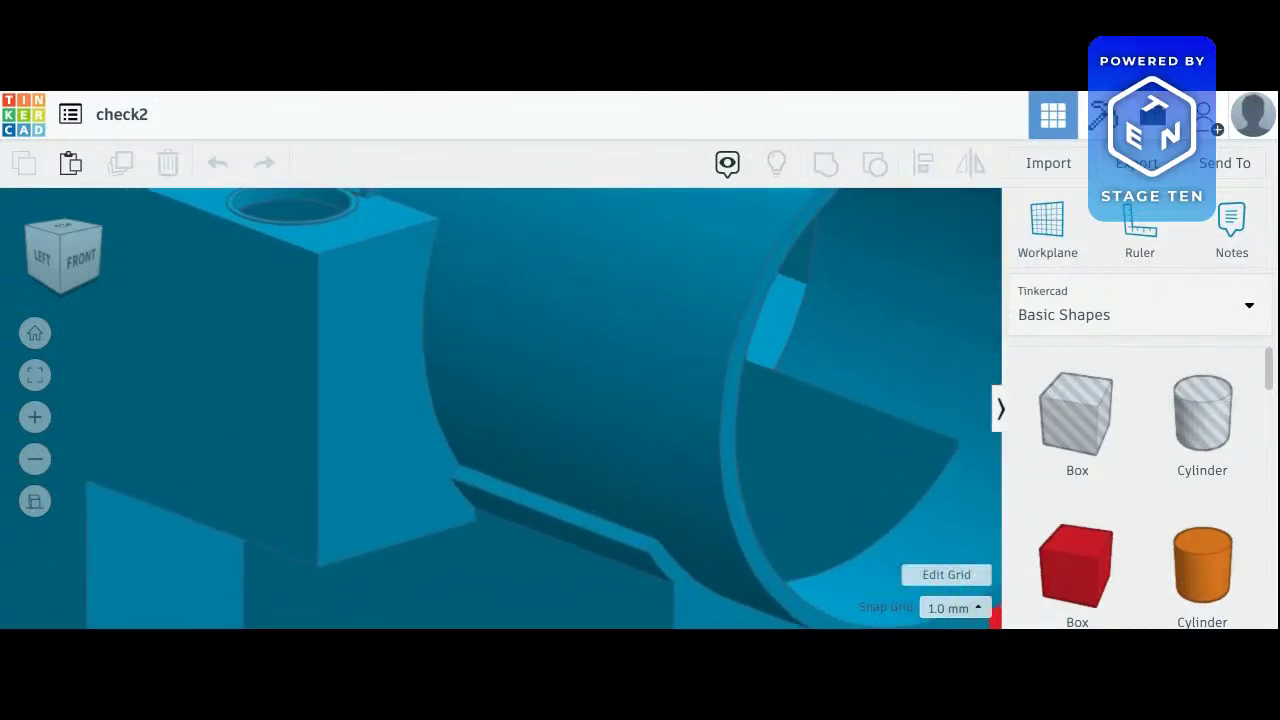
middle_click_drag(276, 400, 393, 575)
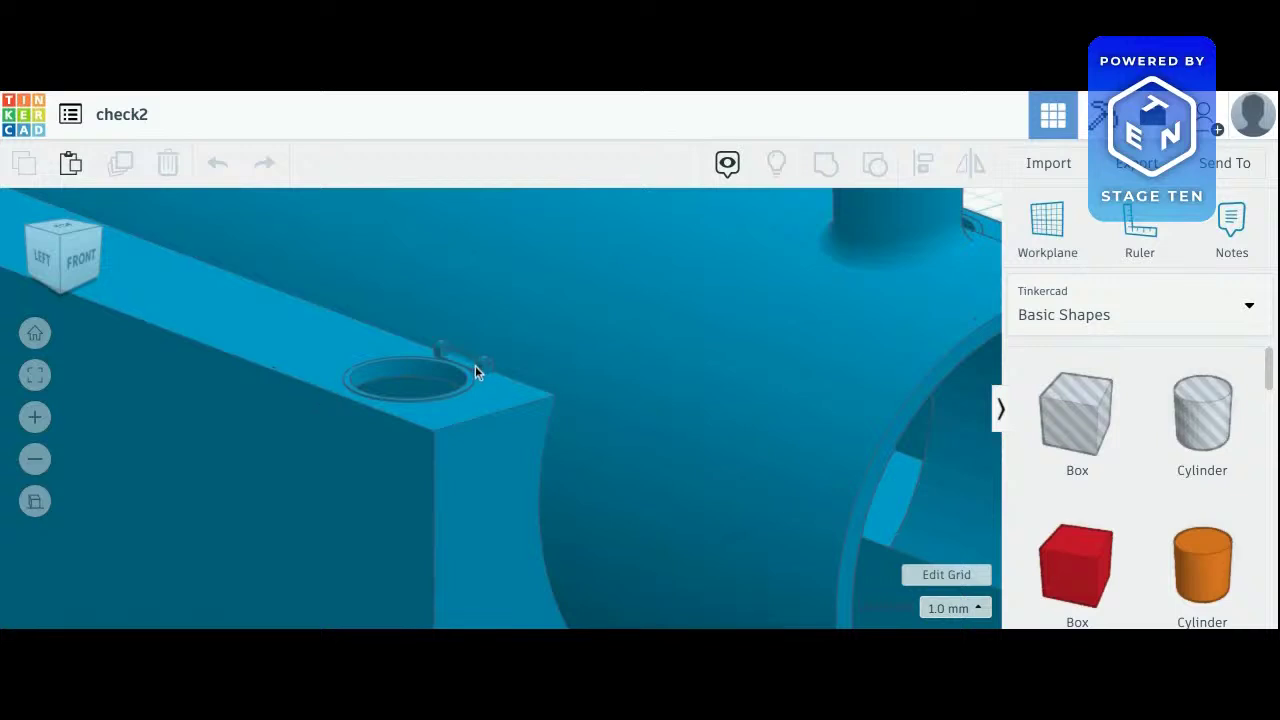
mouse_move(92, 258)
left_mouse_down()
mouse_move(83, 268)
mouse_move(83, 250)
mouse_move(83, 262)
left_mouse_up()
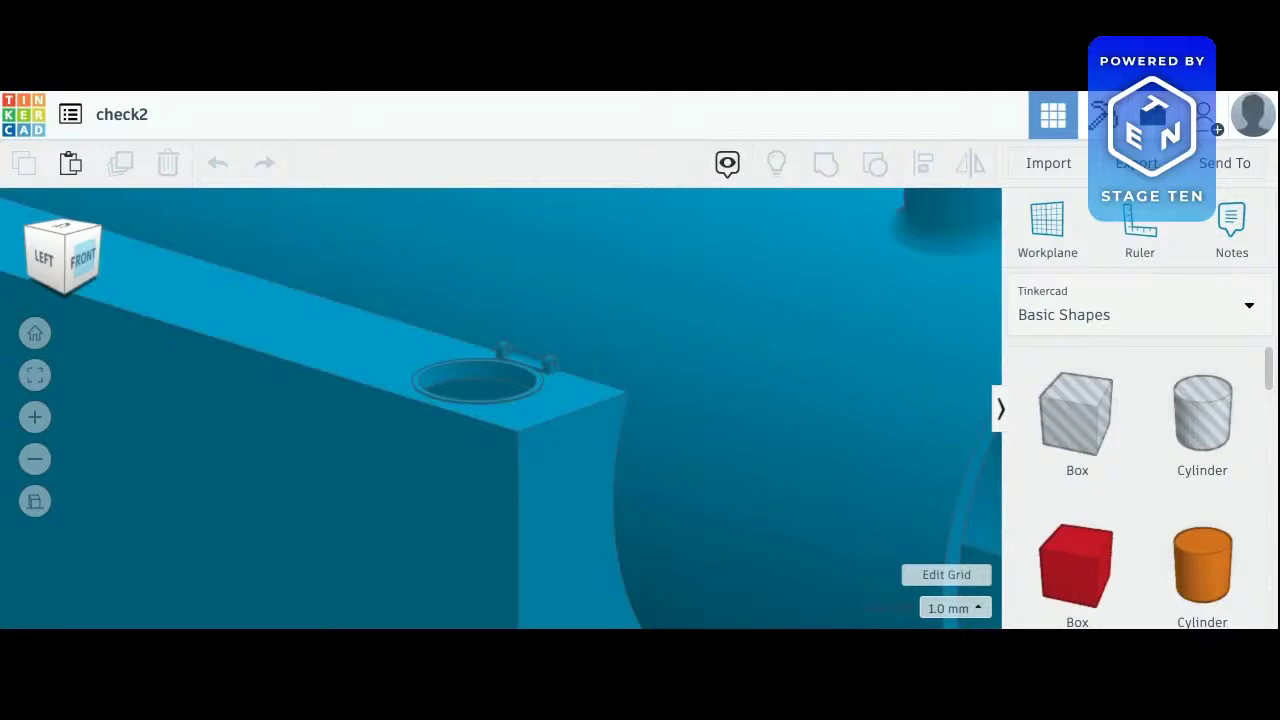
right_click_drag(500, 400, 540, 420)
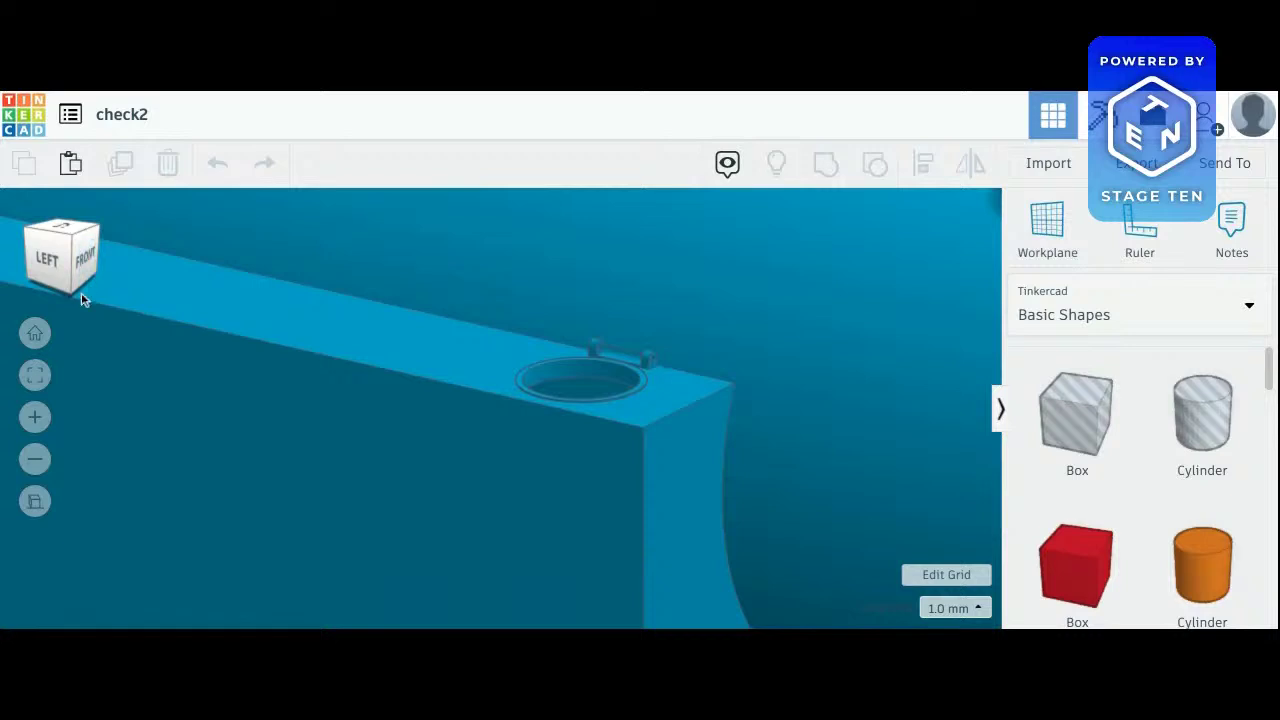
left_click(60, 275)
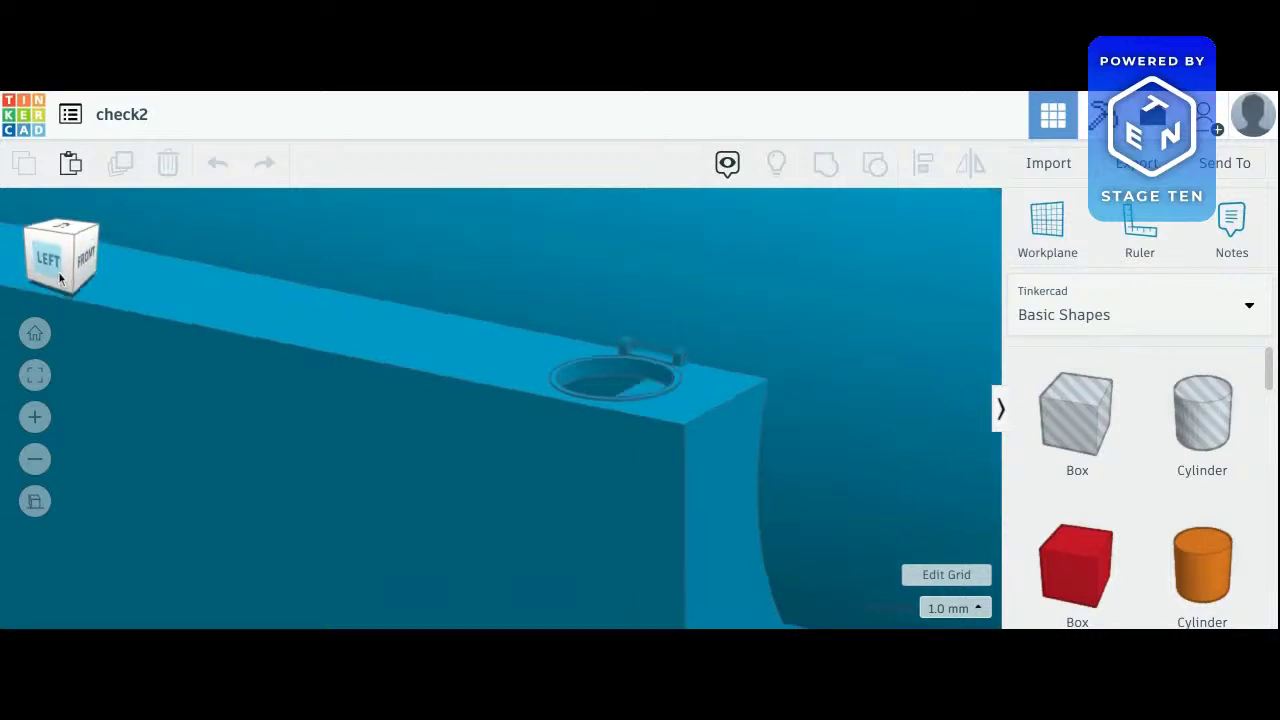
Select the small loose red round lid beside the locomotive and view it close up from the back
left_click(39, 467)
left_click(39, 467)
left_click(39, 467)
left_click(35, 460)
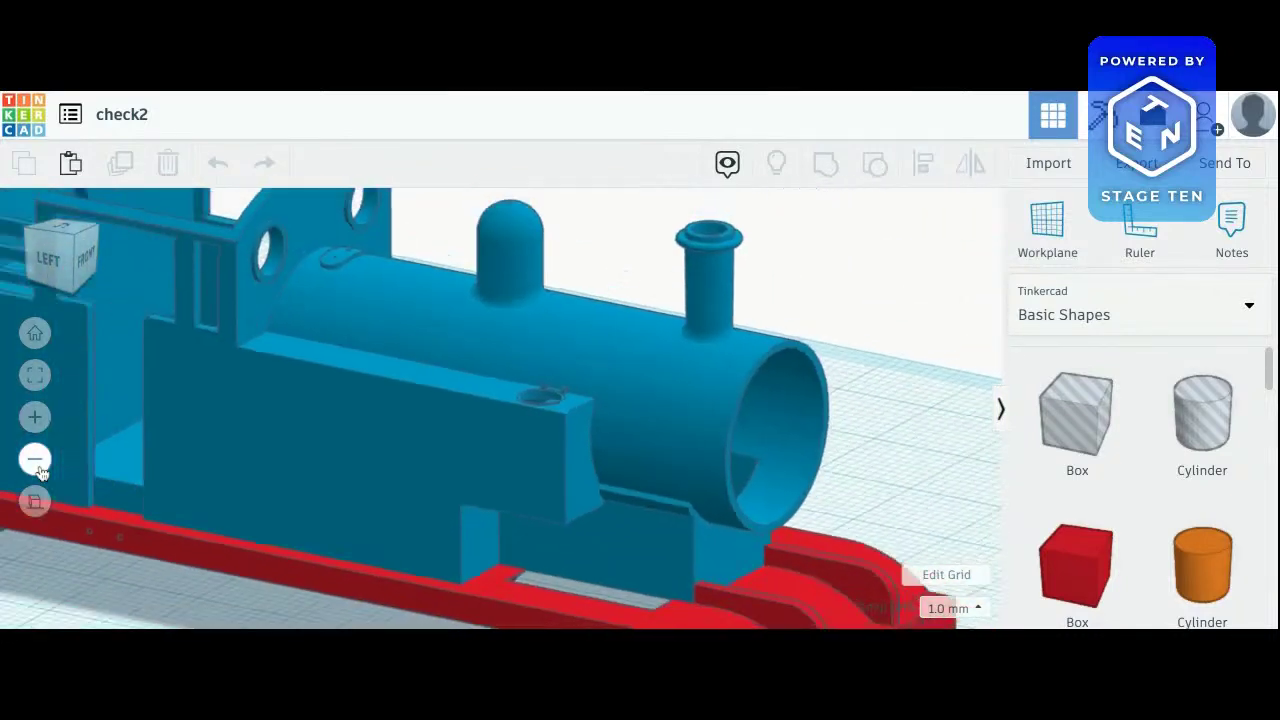
left_click(35, 460)
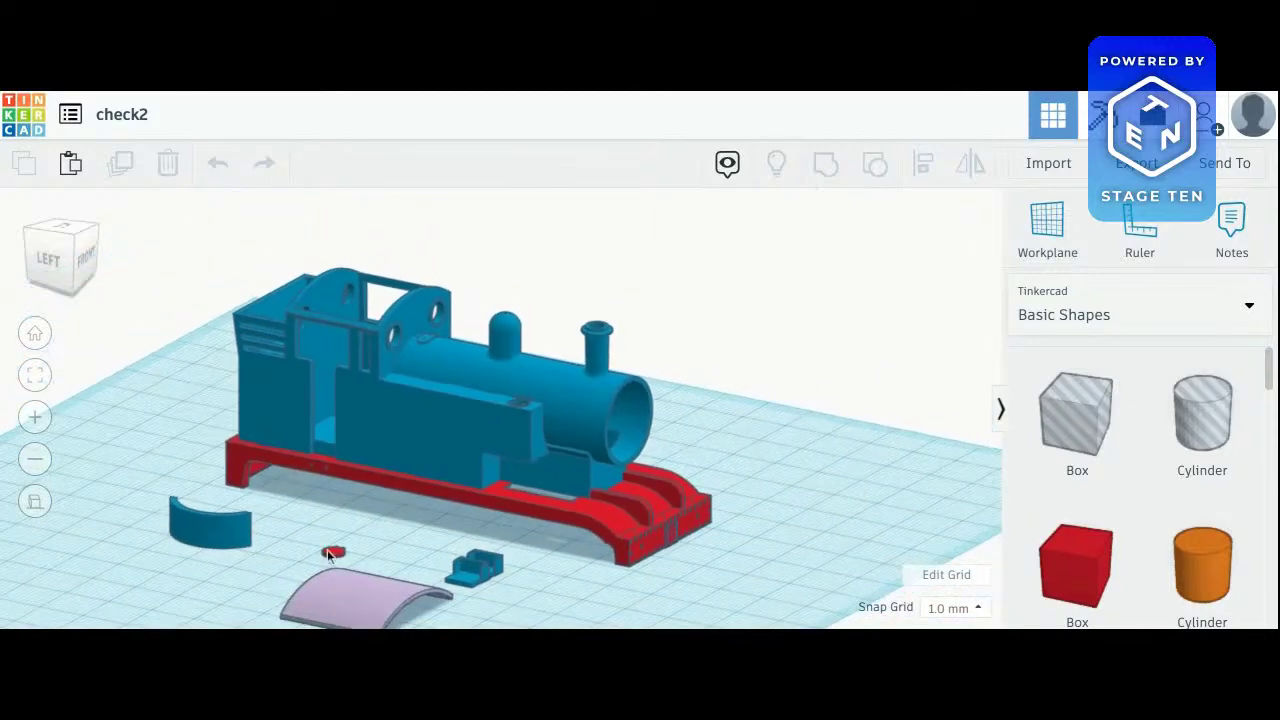
left_click(333, 552)
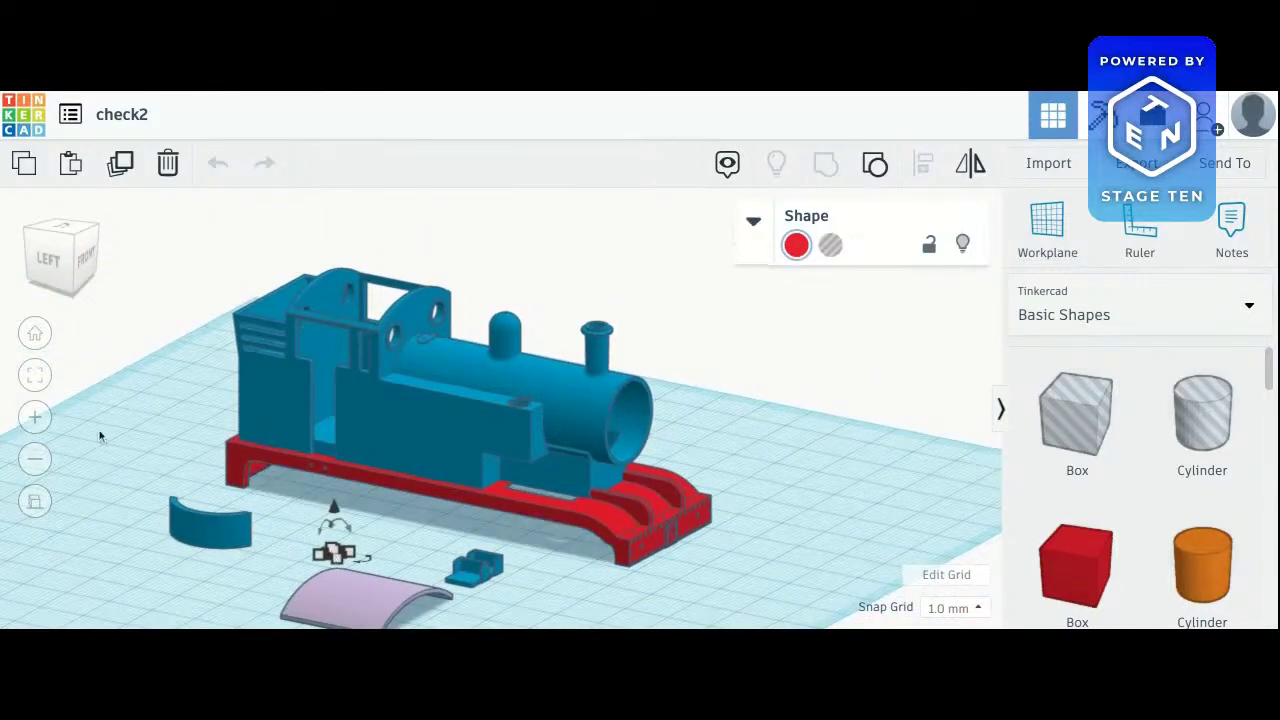
left_click(35, 375)
left_click_drag(84, 268, 140, 215)
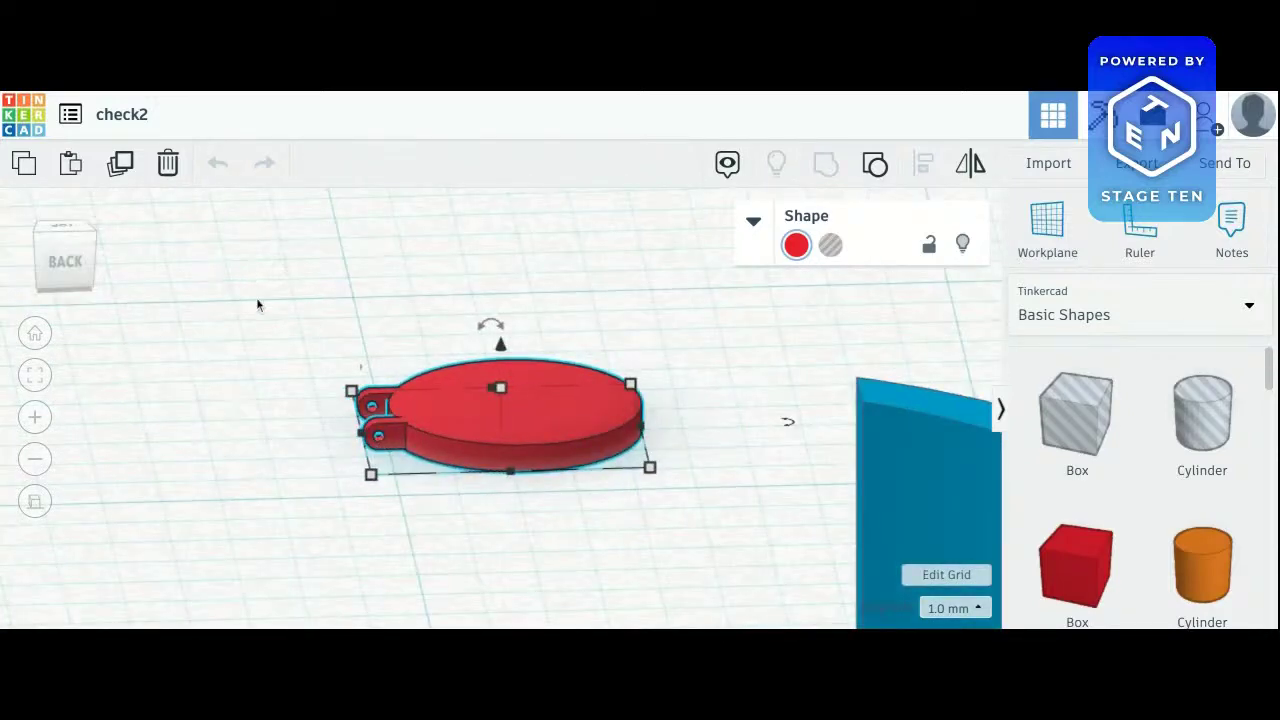
Deselect the red lid and inspect its two pierced hinge lugs from the back, front right corner and front
left_click(166, 295)
left_click(55, 266)
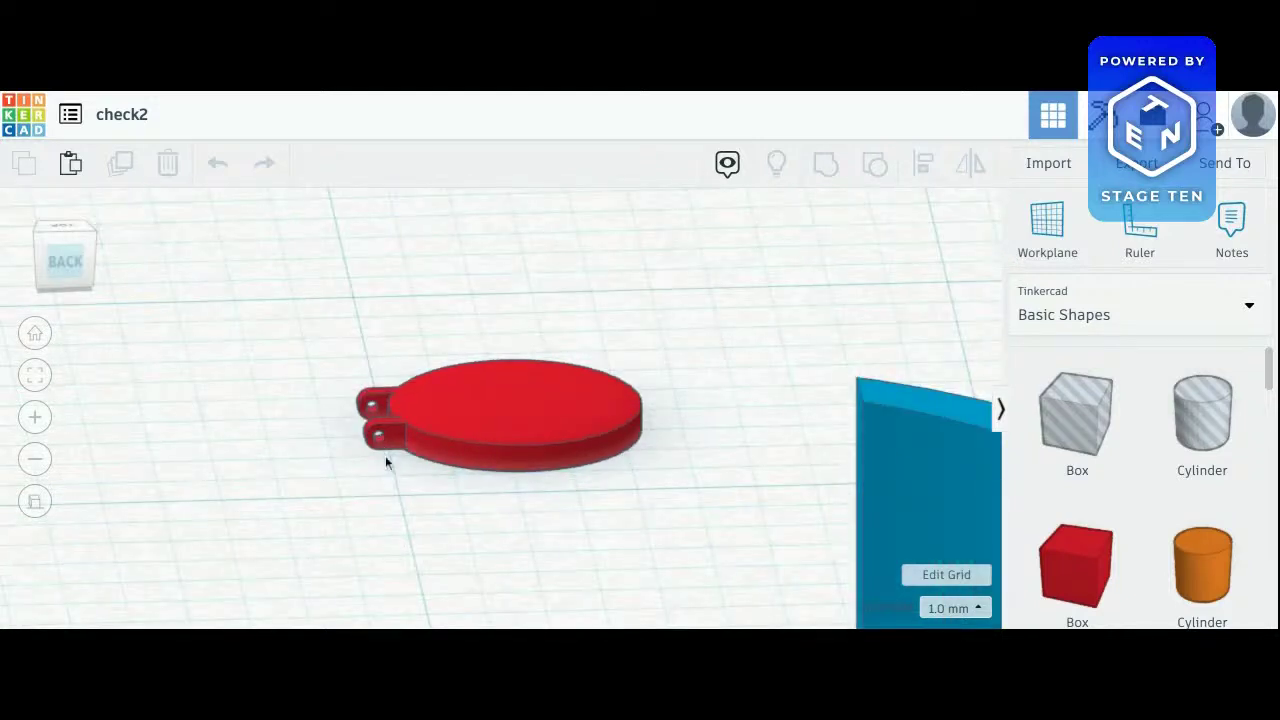
left_click(68, 268)
left_click_drag(69, 271, 250, 265)
right_click_drag(250, 265, 280, 305)
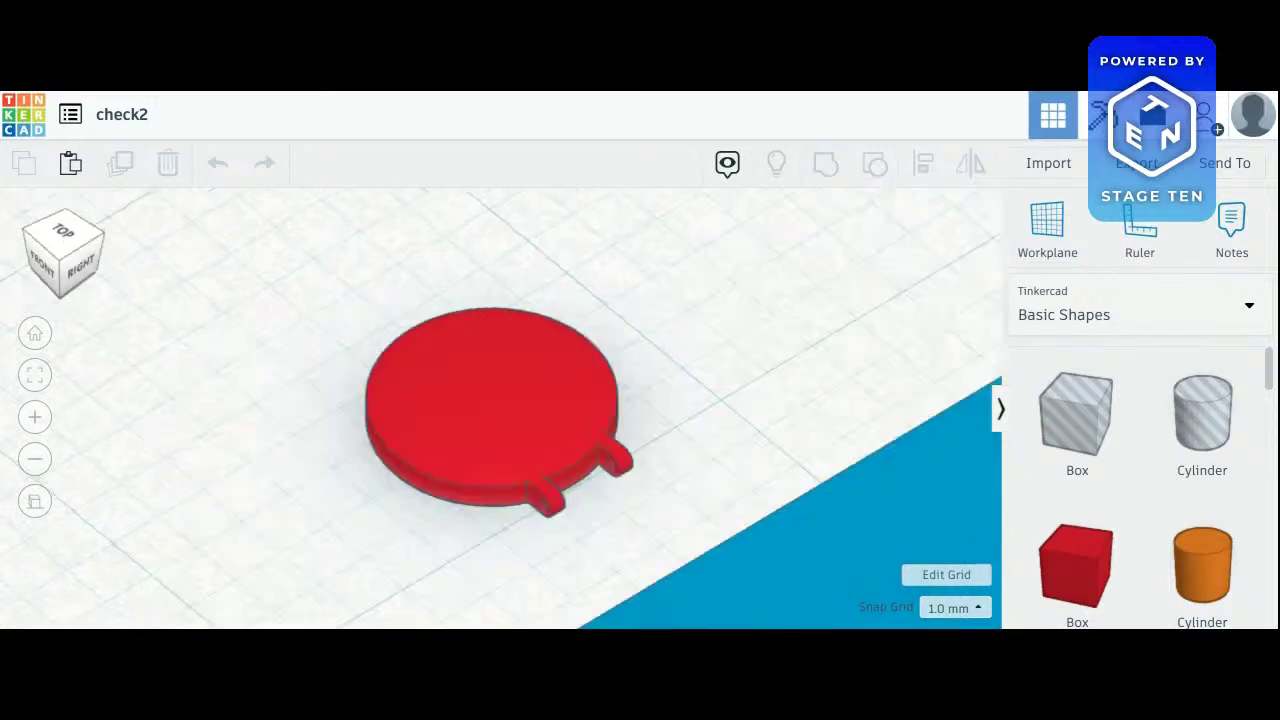
mouse_move(700, 400)
right_mouse_down()
mouse_move(694, 380)
mouse_move(640, 410)
mouse_move(625, 330)
mouse_move(665, 340)
mouse_move(705, 375)
right_mouse_up()
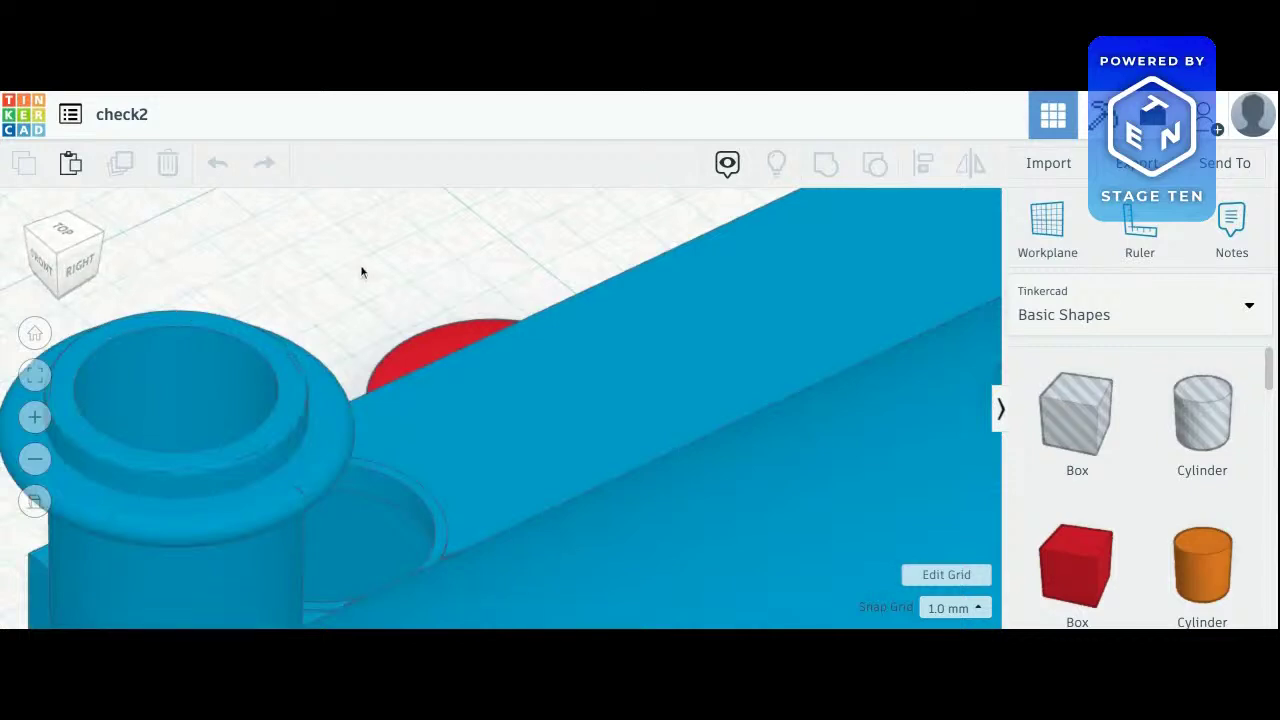
middle_click_drag(361, 267, 362, 262)
left_click(43, 244)
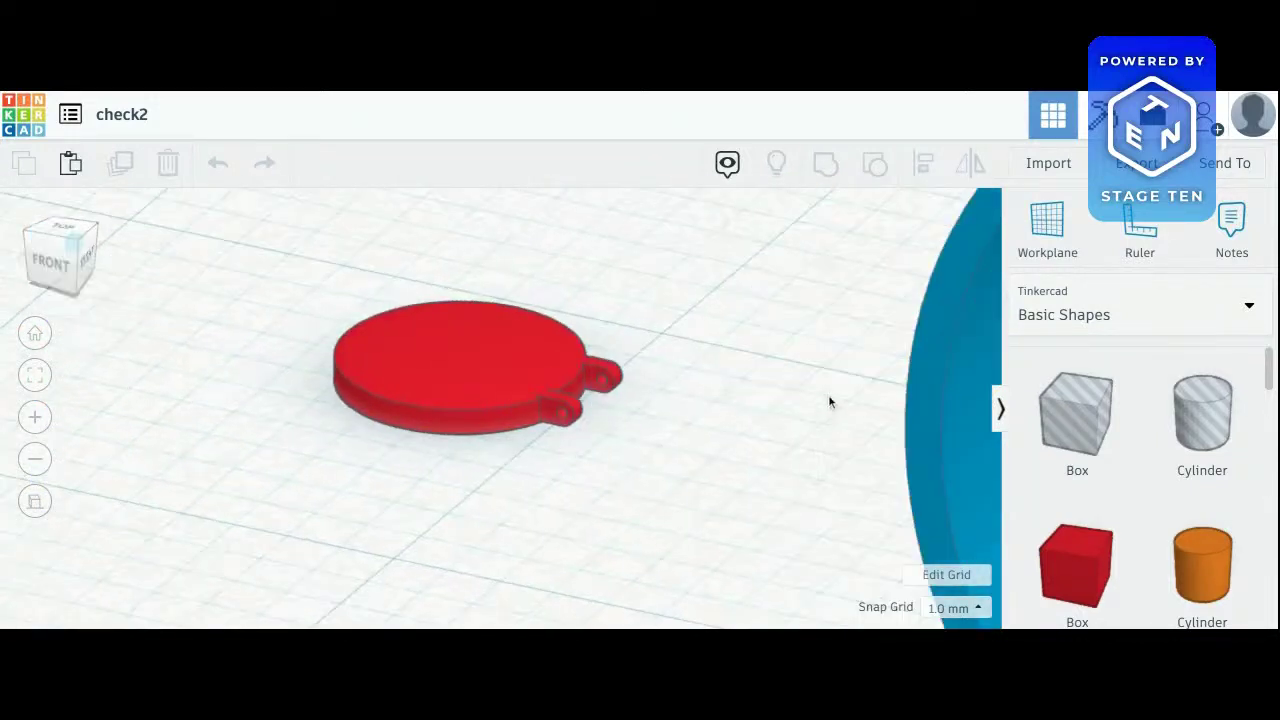
Compare the loose red lid with the filler openings and hinge brackets on the side tanks
scroll(829, 396, "up", 3)
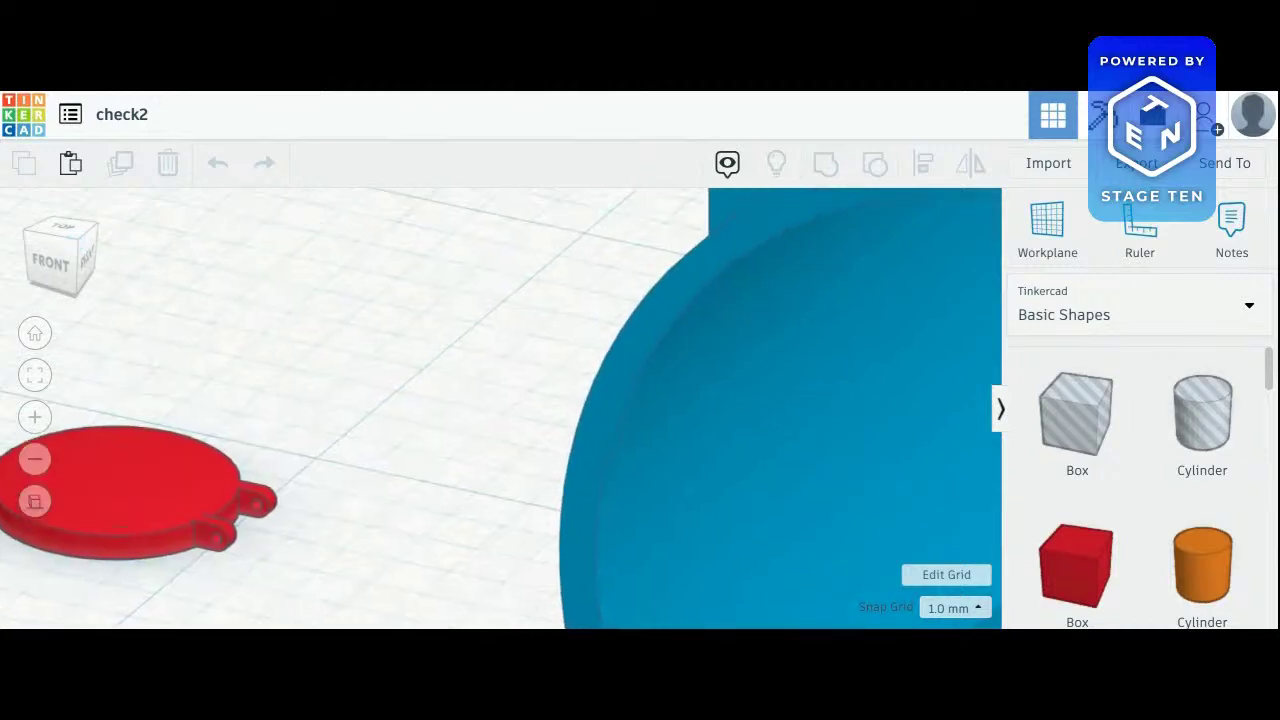
left_click(36, 458)
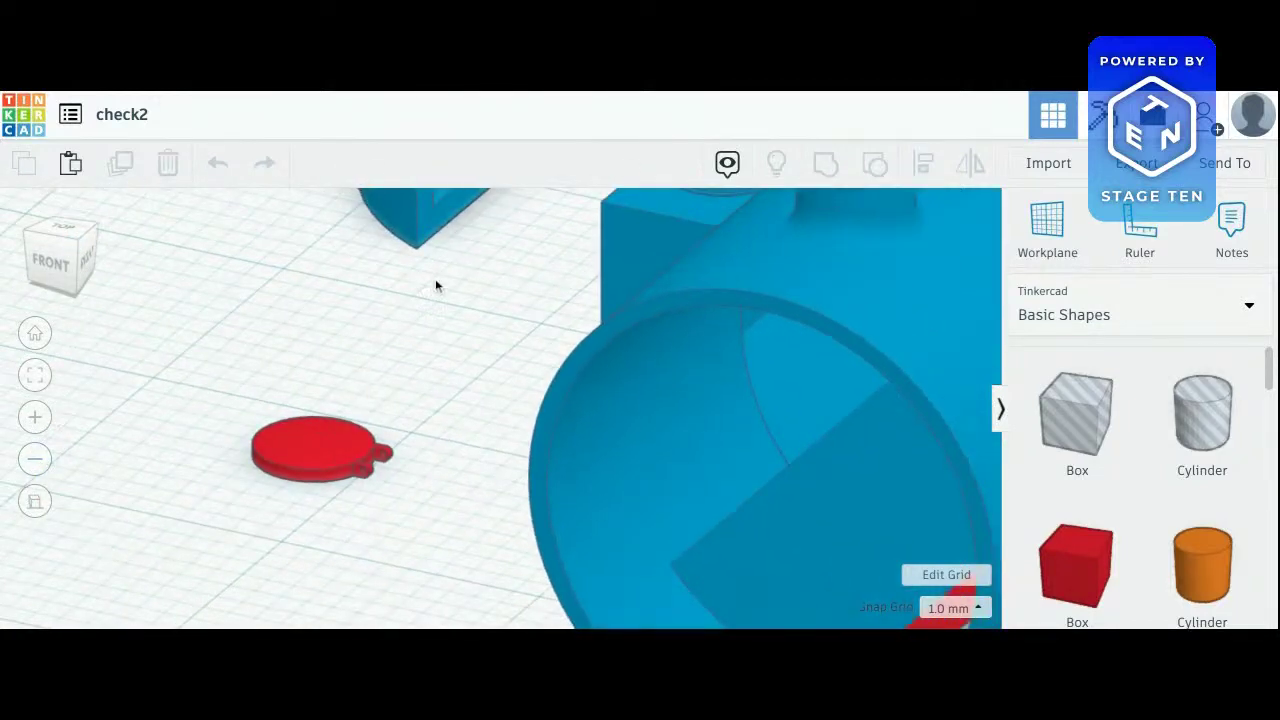
scroll(458, 294, "up", 3)
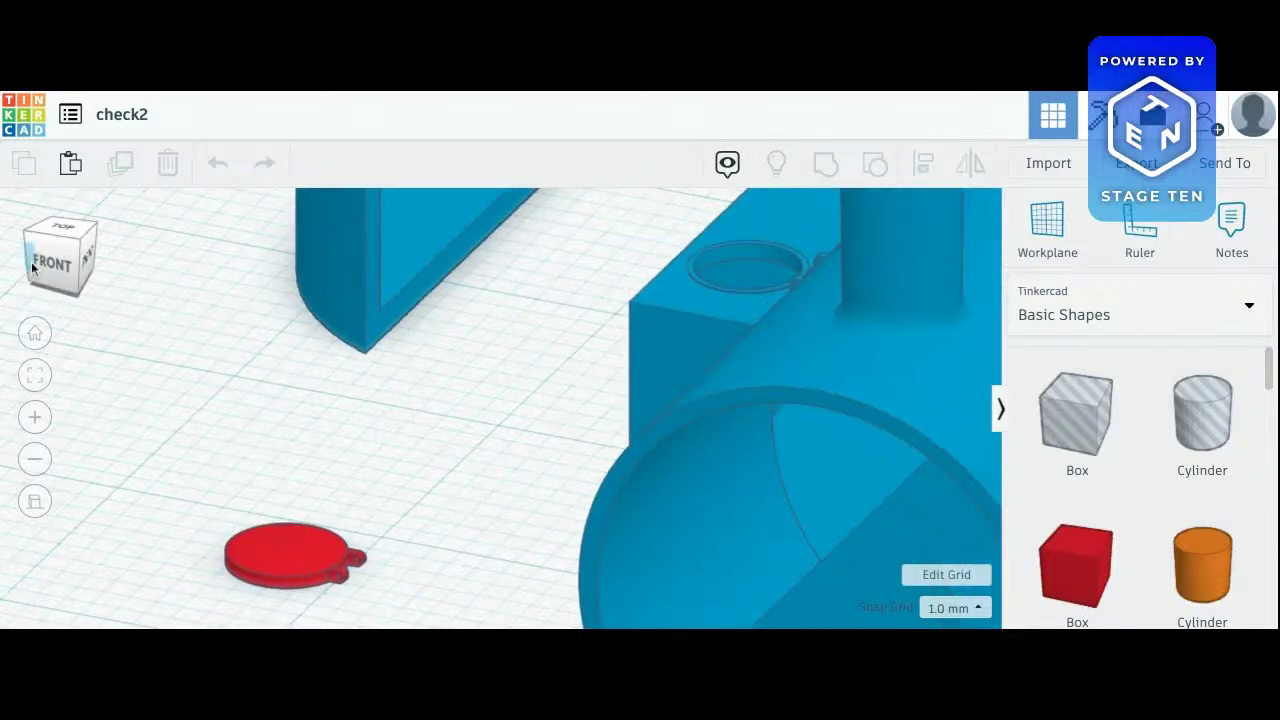
left_click_drag(31, 263, 39, 263)
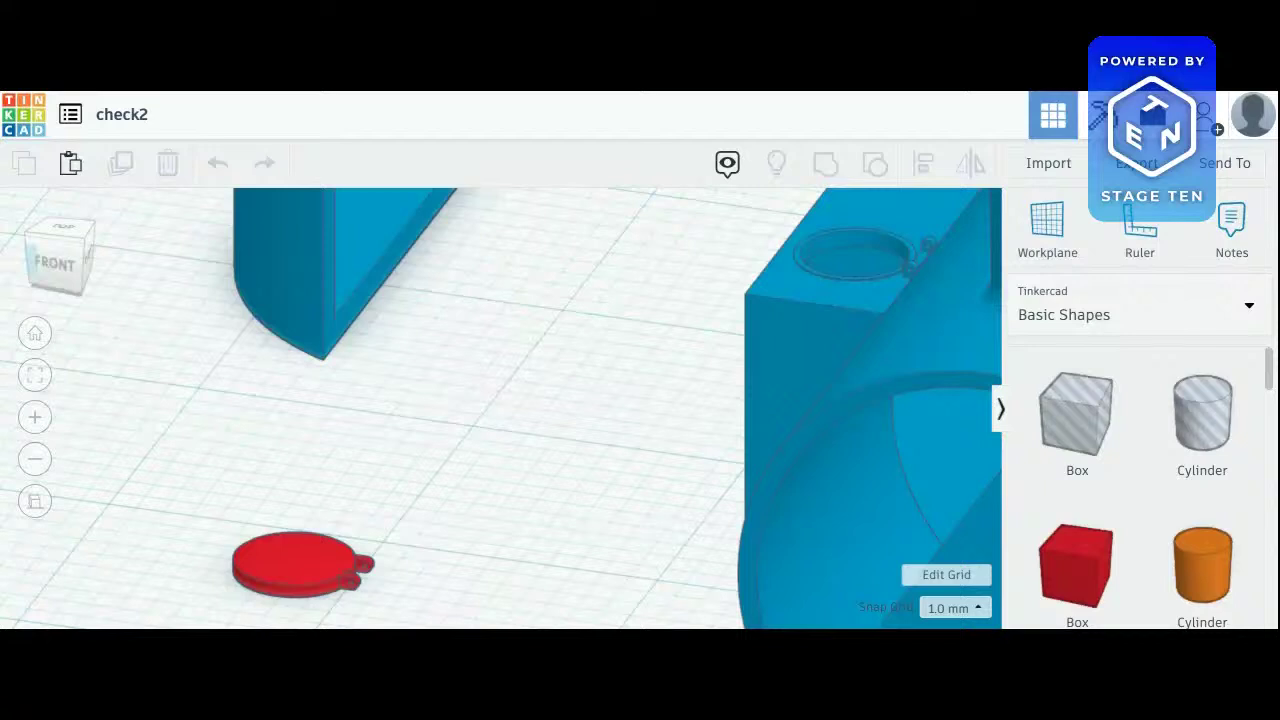
left_click(38, 459)
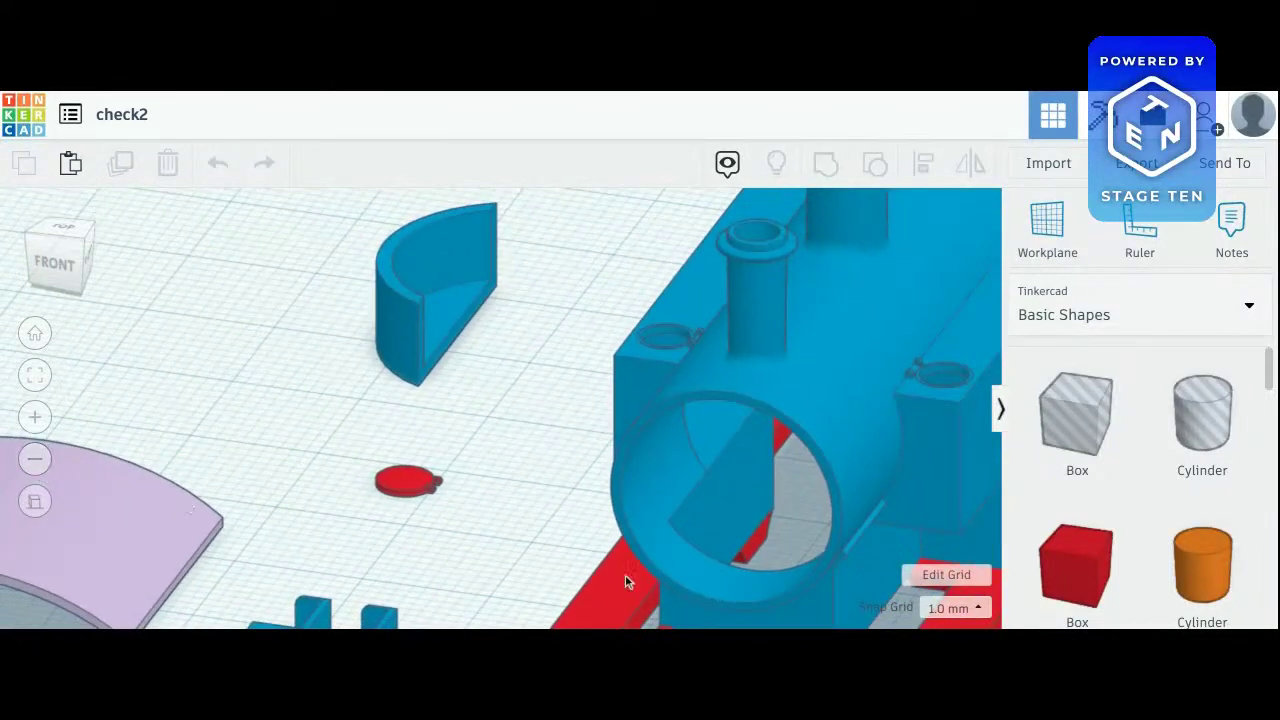
Select the red chassis to centre the view on it, then deselect it
left_click(605, 580)
left_click(32, 378)
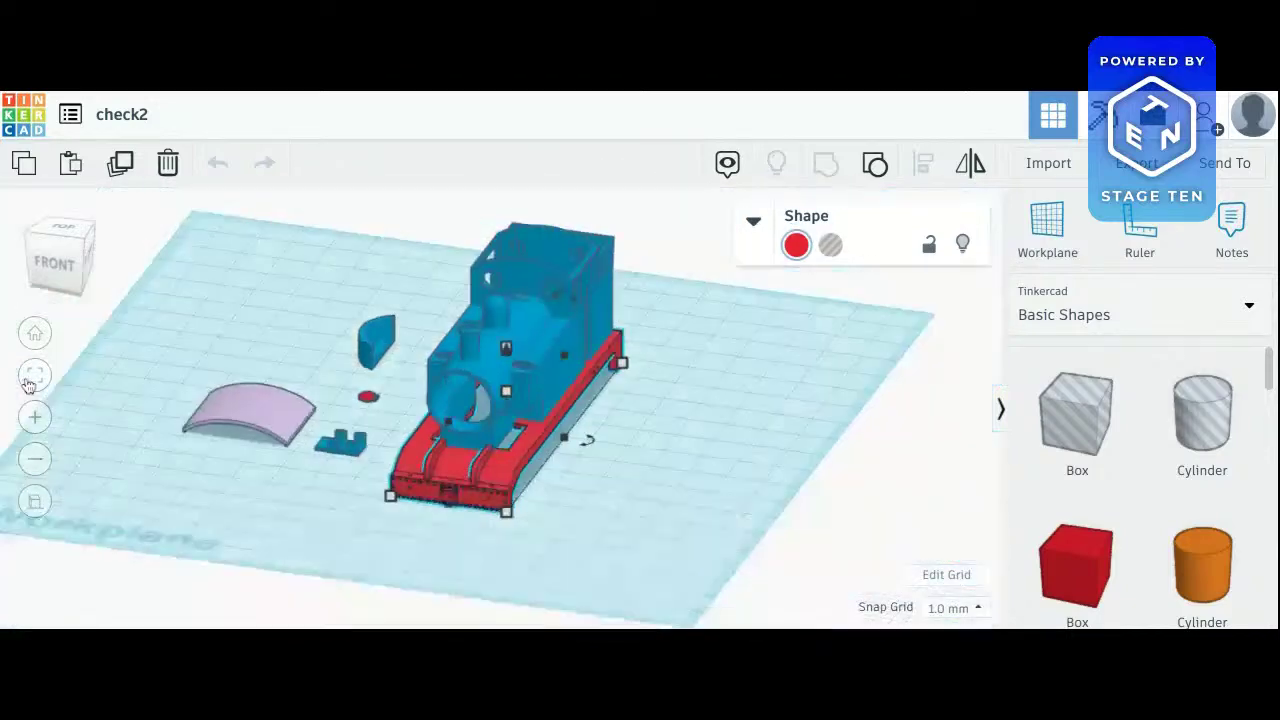
left_click(36, 420)
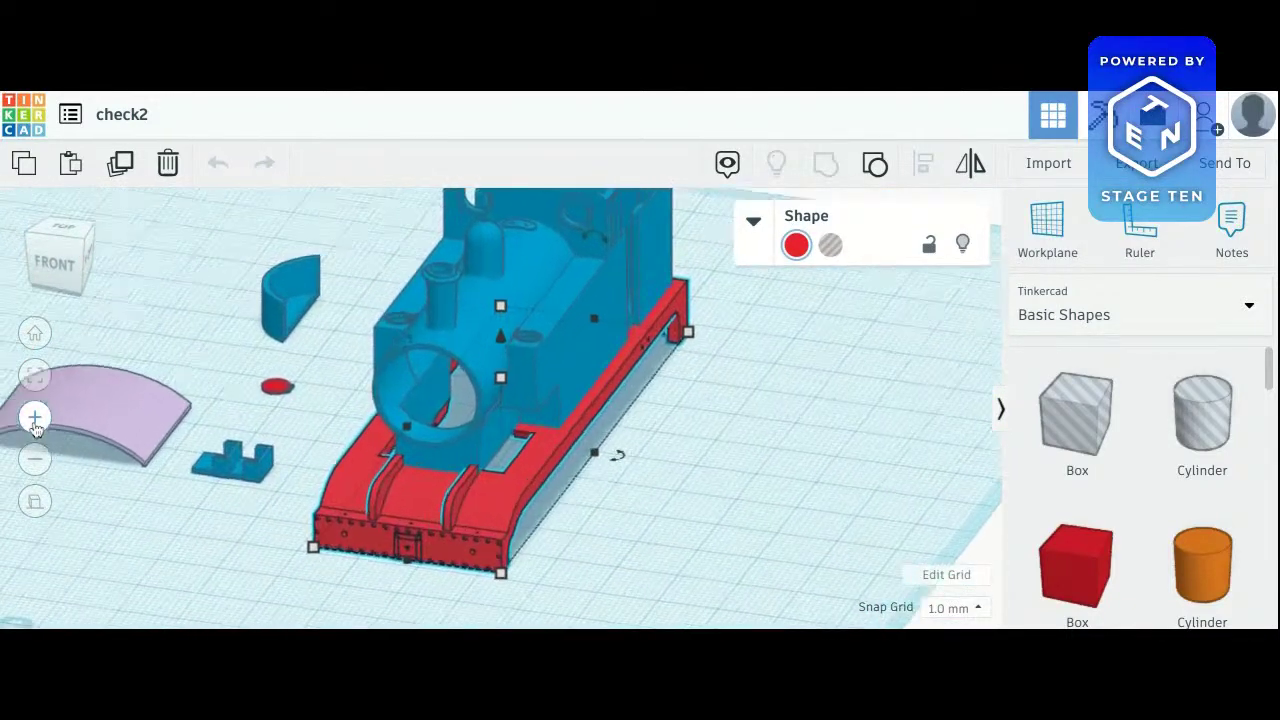
left_click(248, 401)
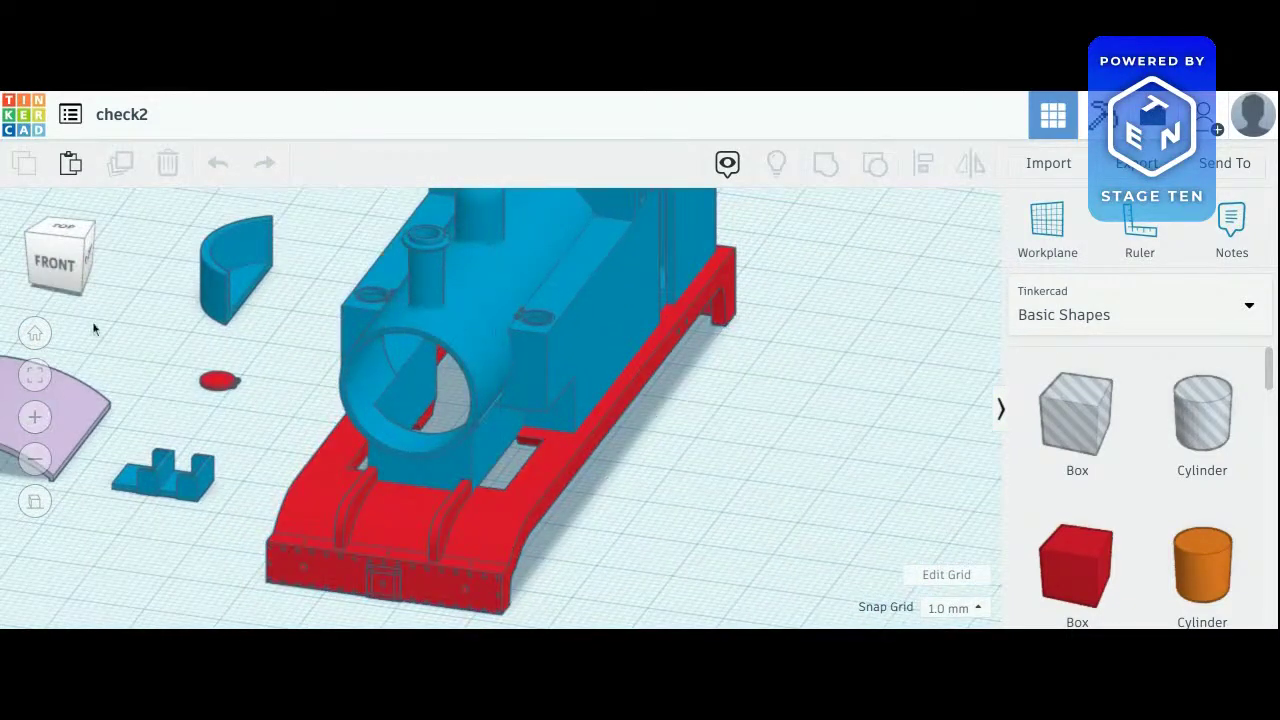
Inspect the chassis front beam close up, including its rivets, square coupling plate and round buffer hole
middle_click_drag(254, 542, 262, 439)
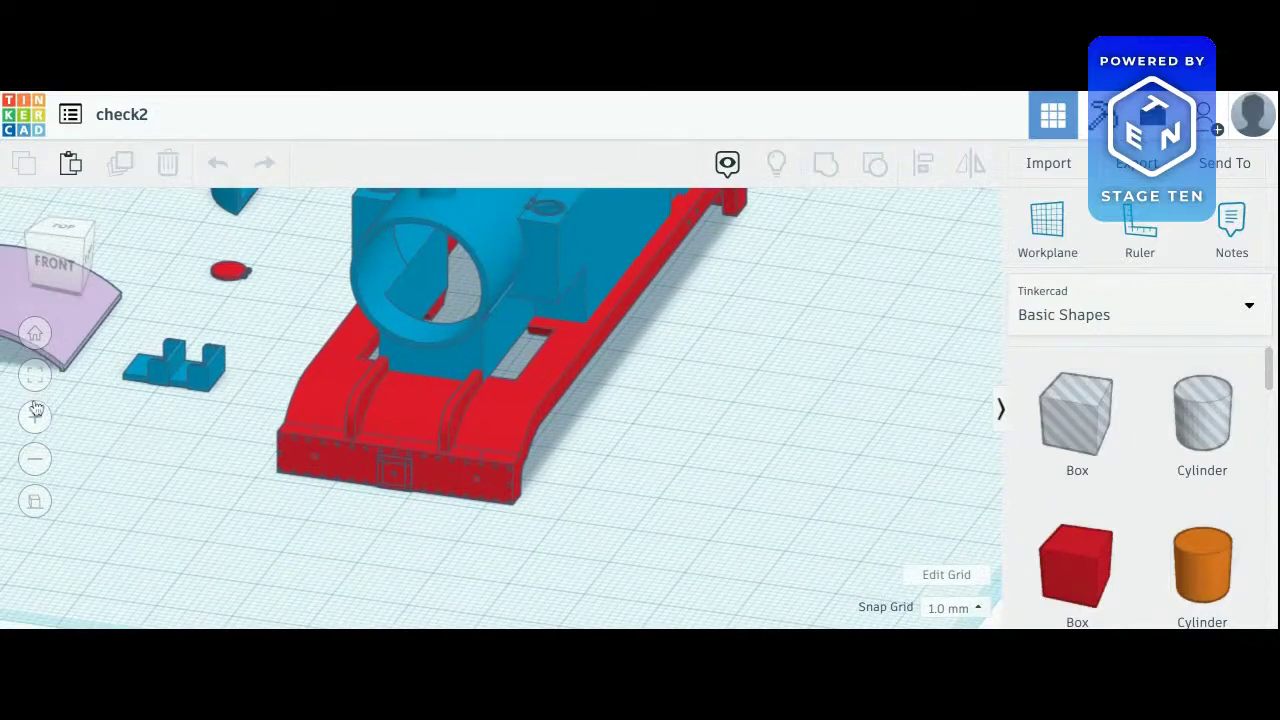
left_click(36, 417)
left_click(37, 418)
left_click(37, 418)
left_click(37, 418)
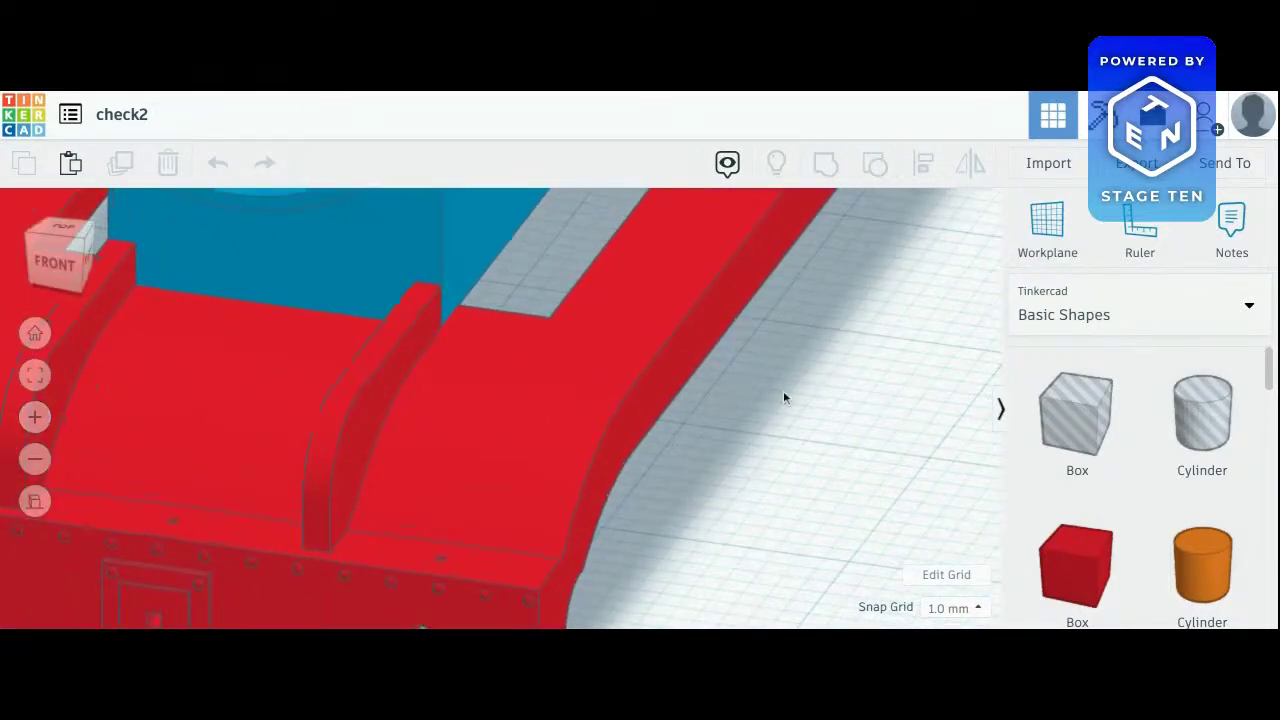
middle_click_drag(783, 398, 861, 268)
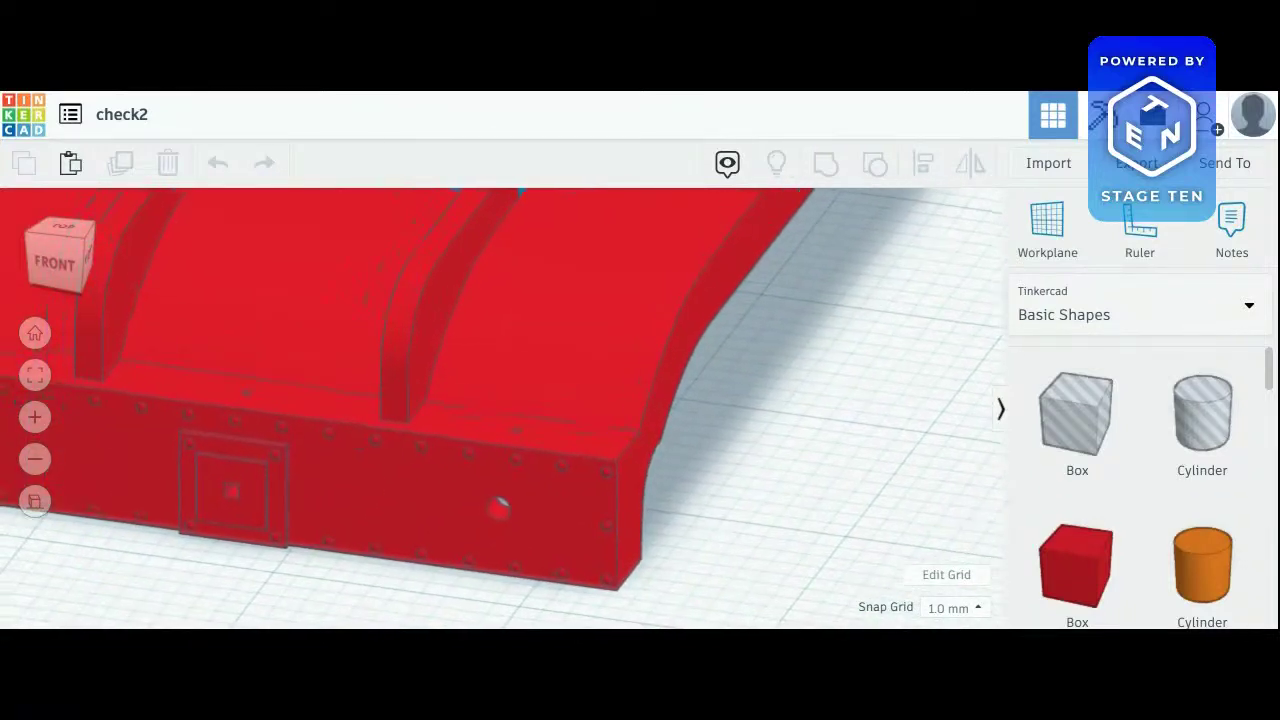
left_click(35, 418)
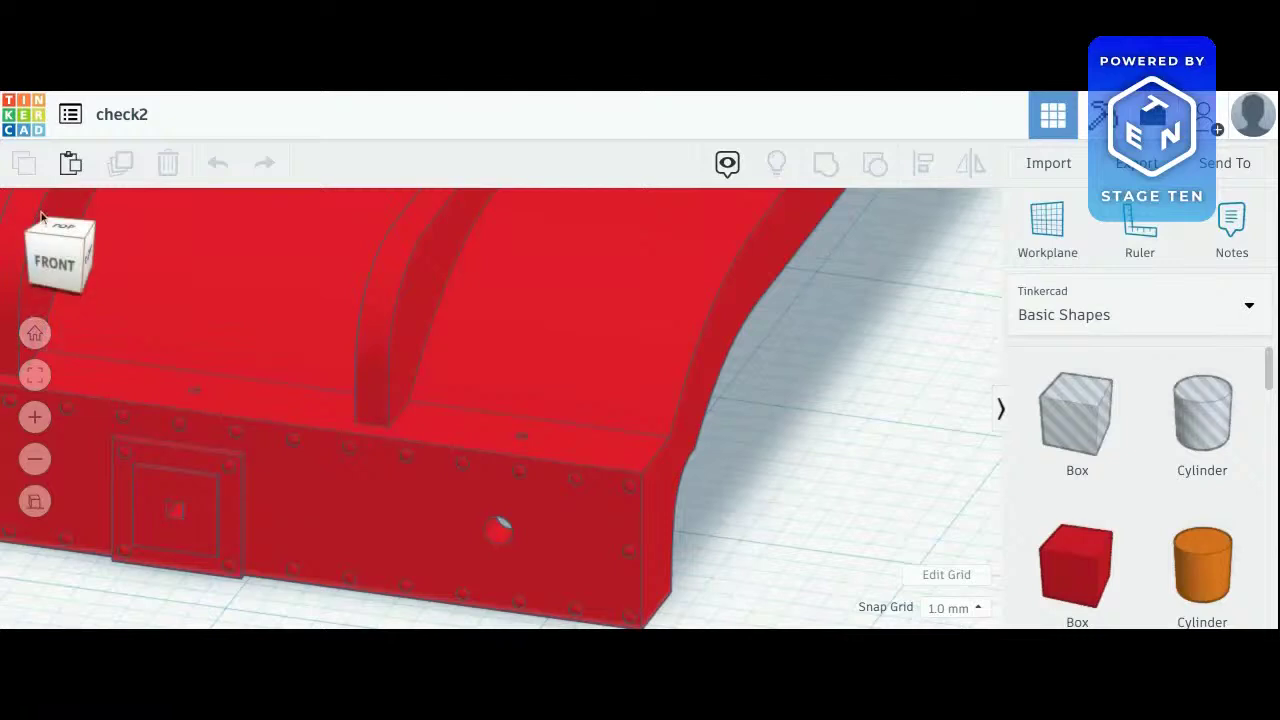
Examine the chassis front beam's top holes and curved footplate from above and from both front corners
left_click(55, 242)
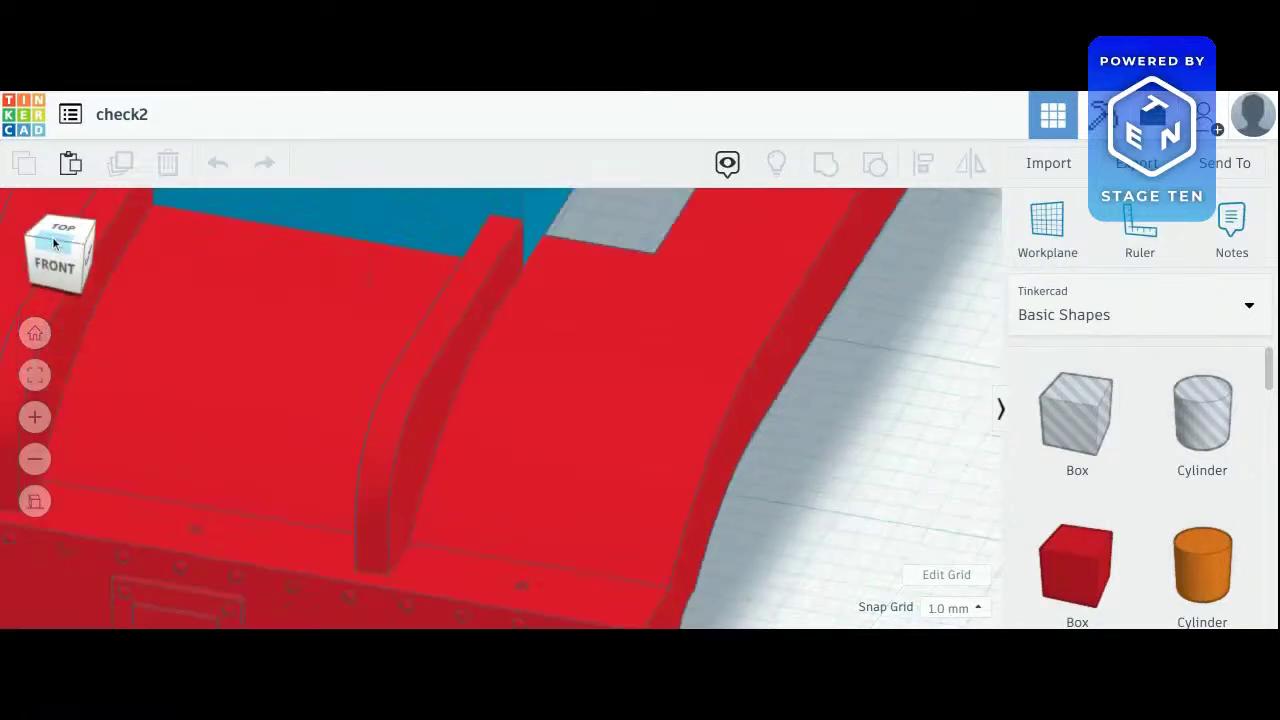
left_click_drag(54, 243, 59, 236)
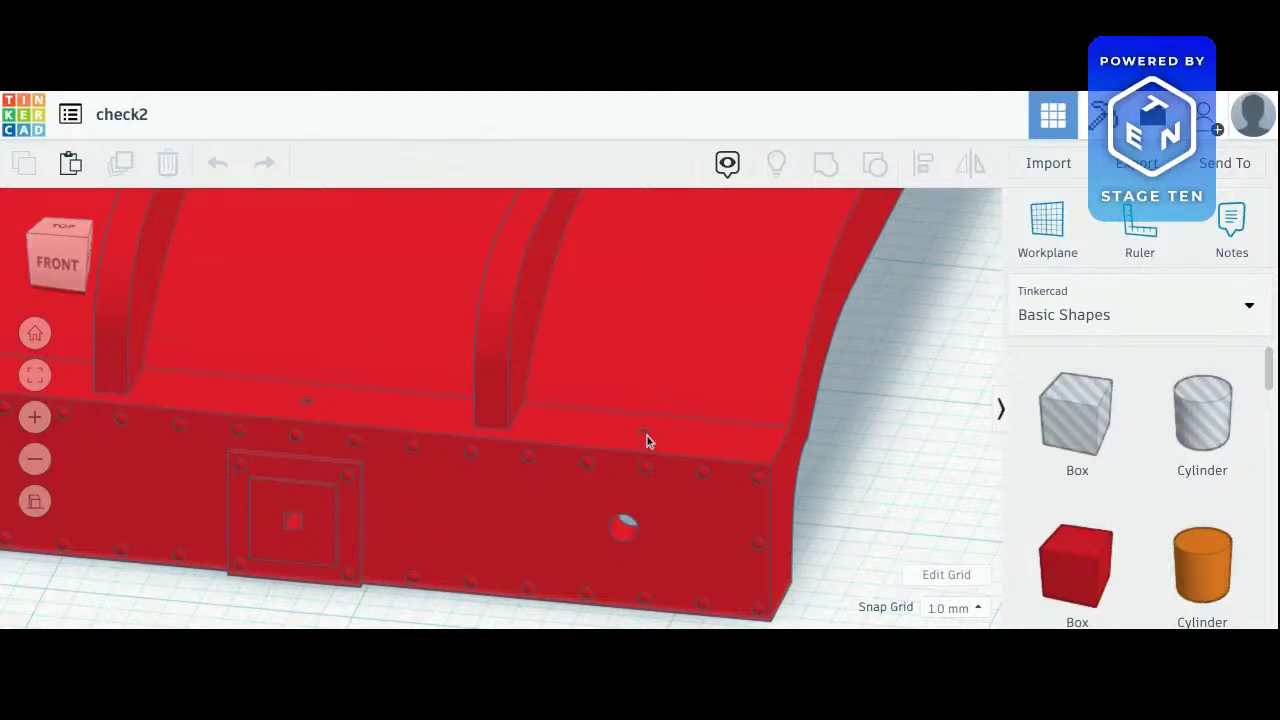
left_click(67, 263)
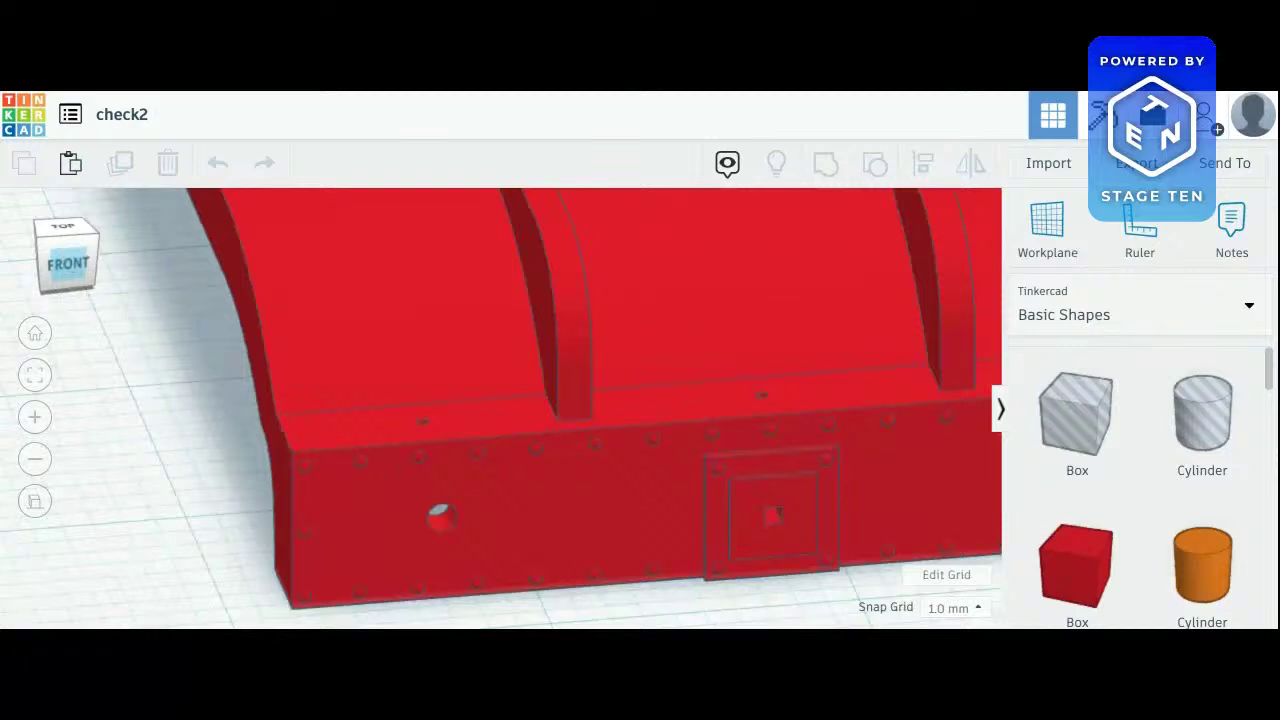
left_click(46, 263)
left_click_drag(46, 263, 42, 266)
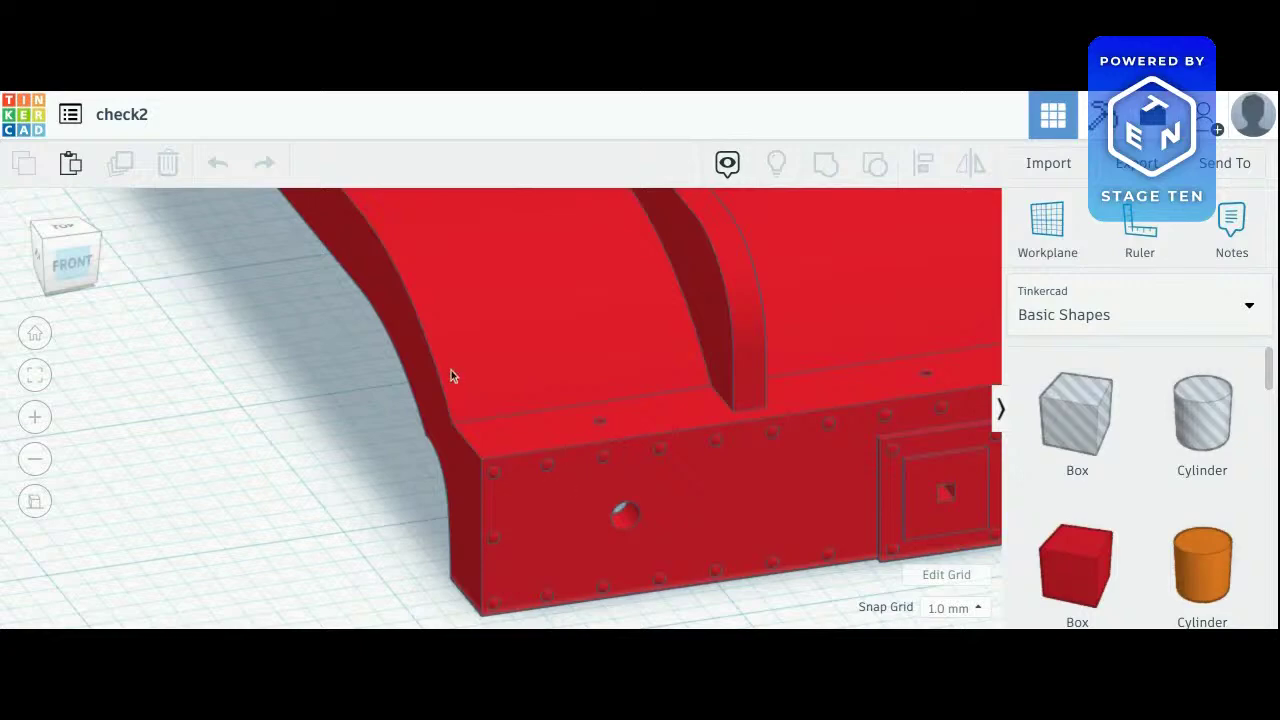
Inspect the chassis front beam from its opposite corner, then the side footplate and the separate parts from a low side view
left_click(87, 265)
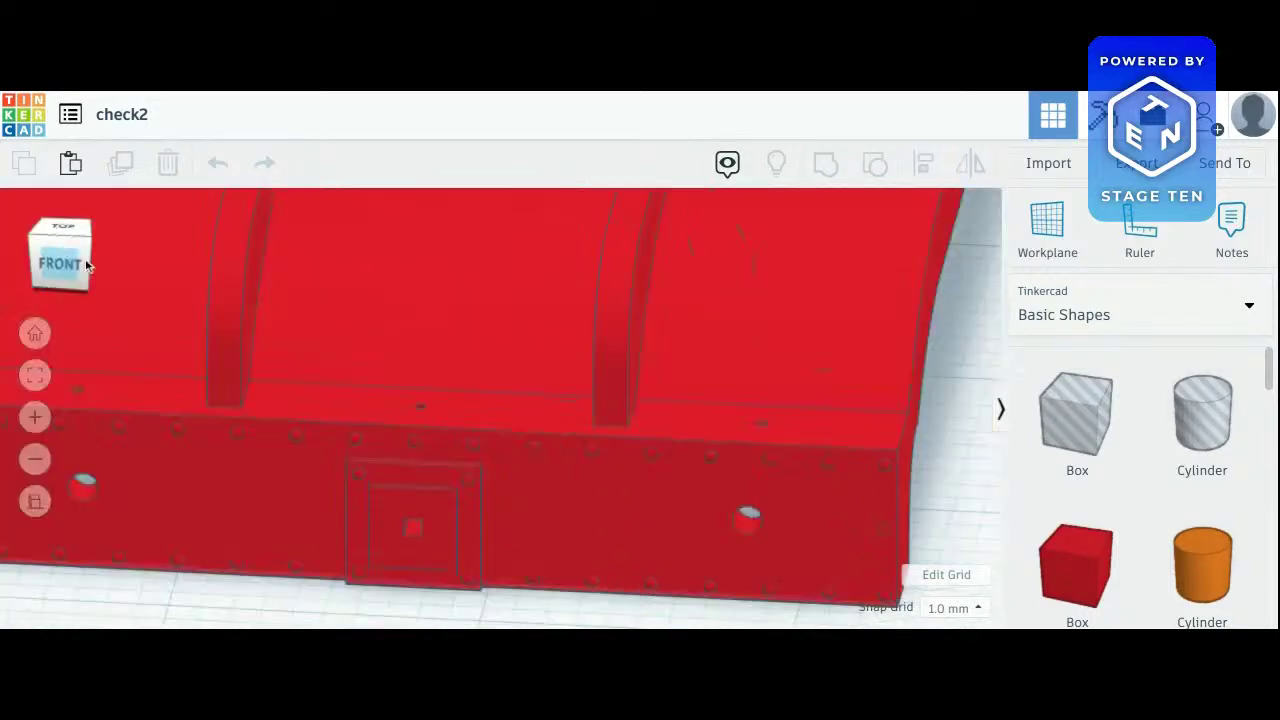
left_click_drag(86, 265, 86, 265)
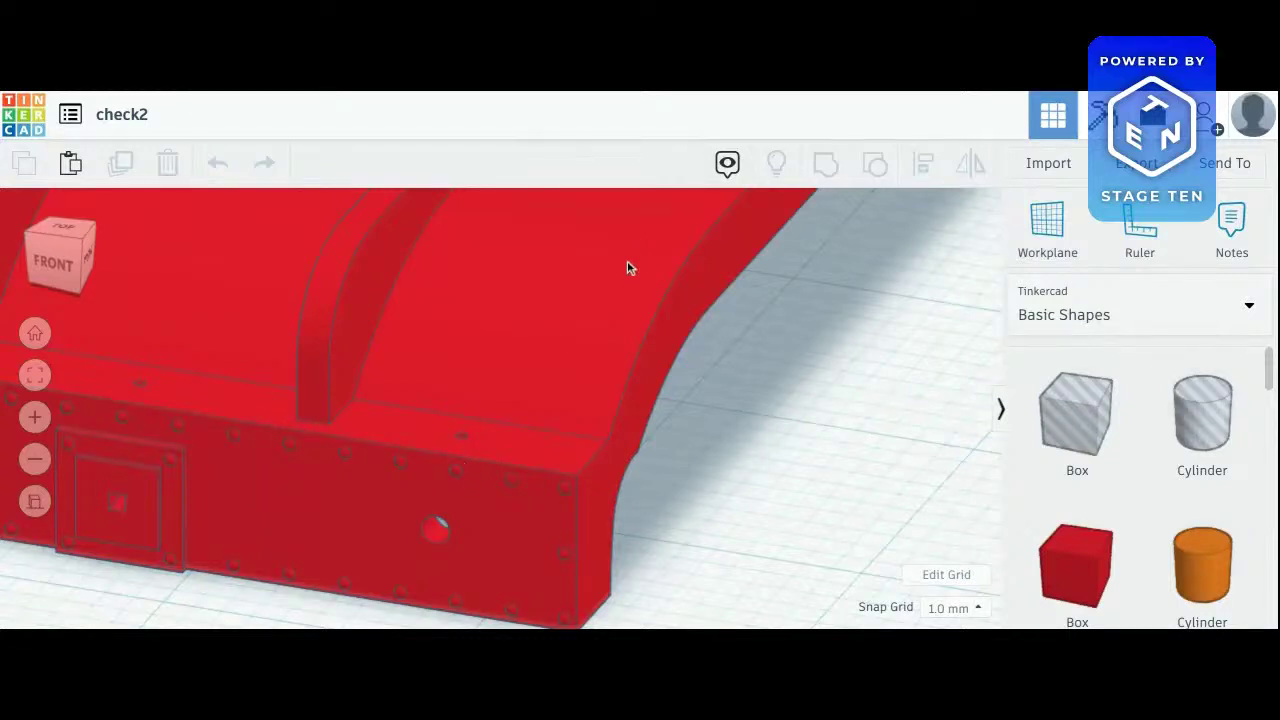
left_click(60, 238)
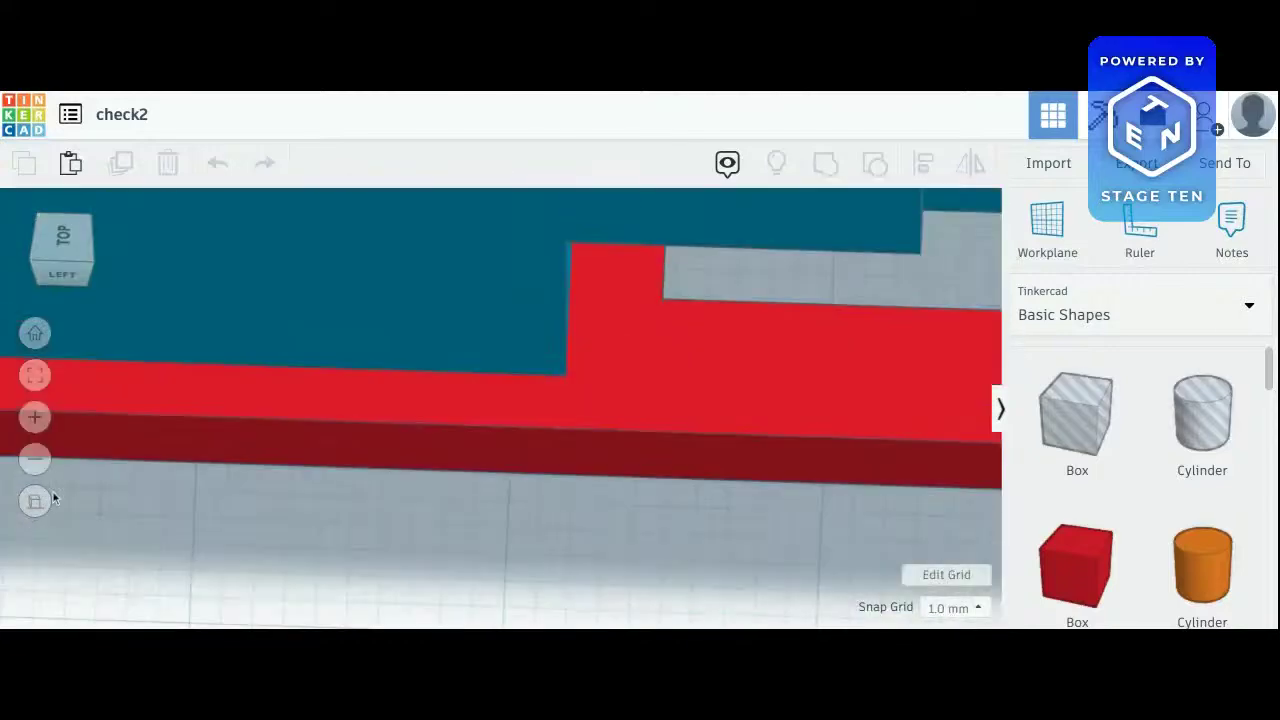
left_click(34, 459)
left_click(28, 468)
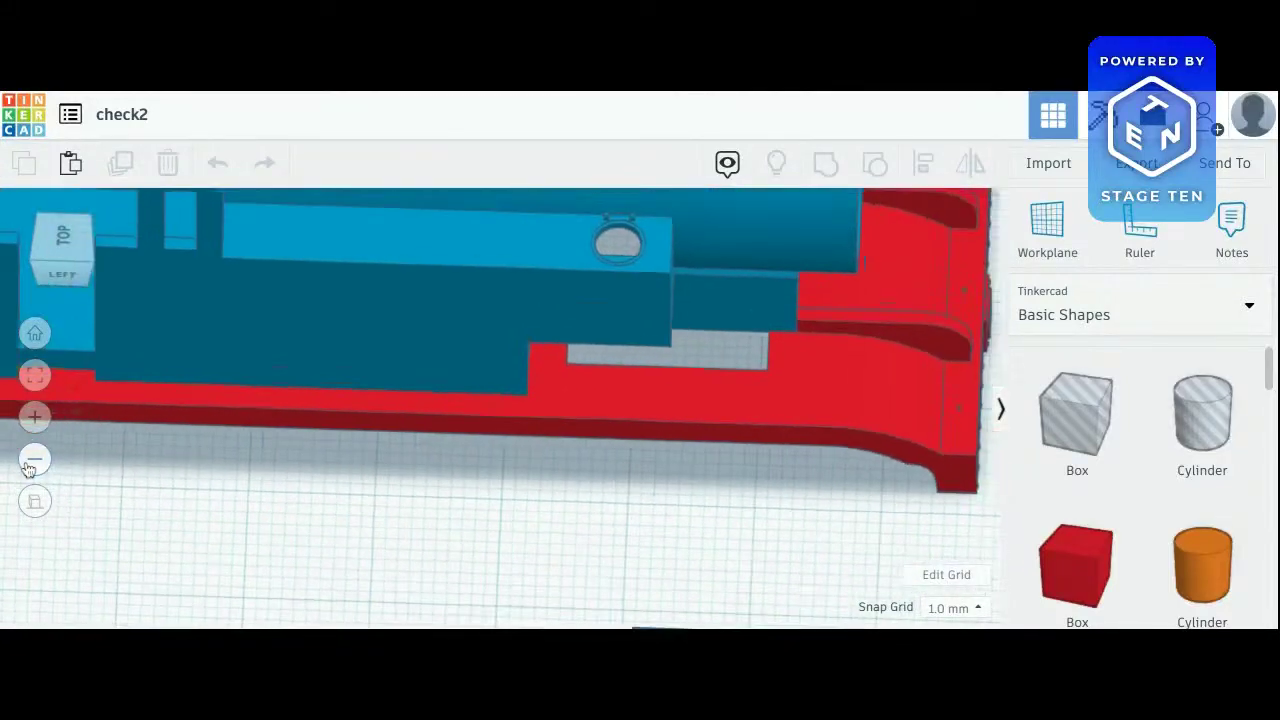
left_click(66, 260)
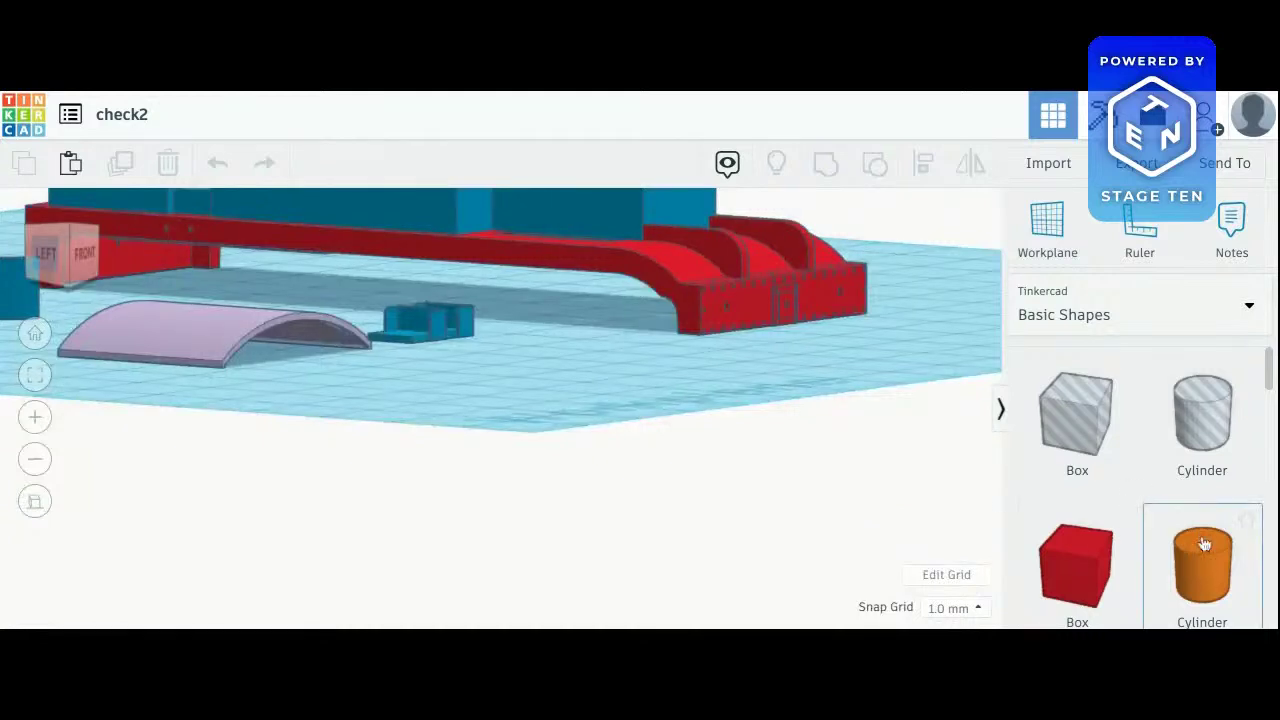
Place two cylinders on the workplane, flattening one into a 1 mm disc and standing the other on its centre as a narrow 26 mm shaft
left_click_drag(1204, 543, 593, 410)
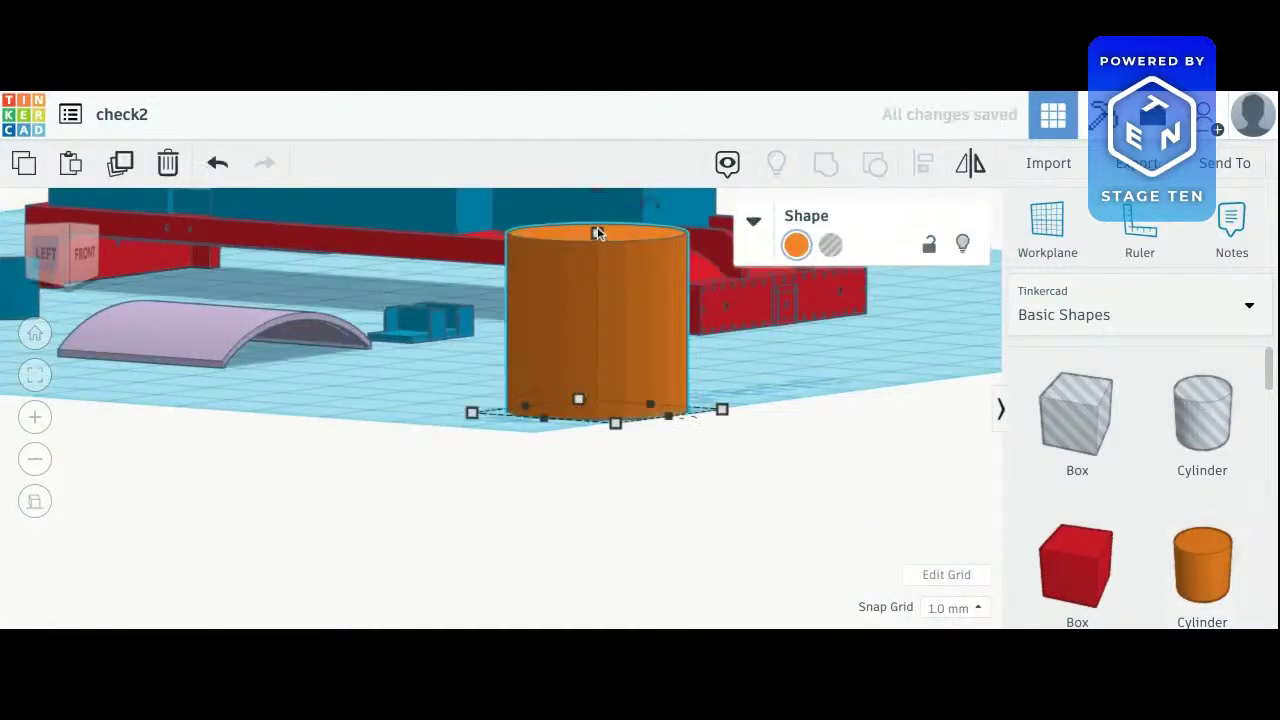
left_click_drag(597, 233, 597, 402)
left_click_drag(1179, 543, 460, 397)
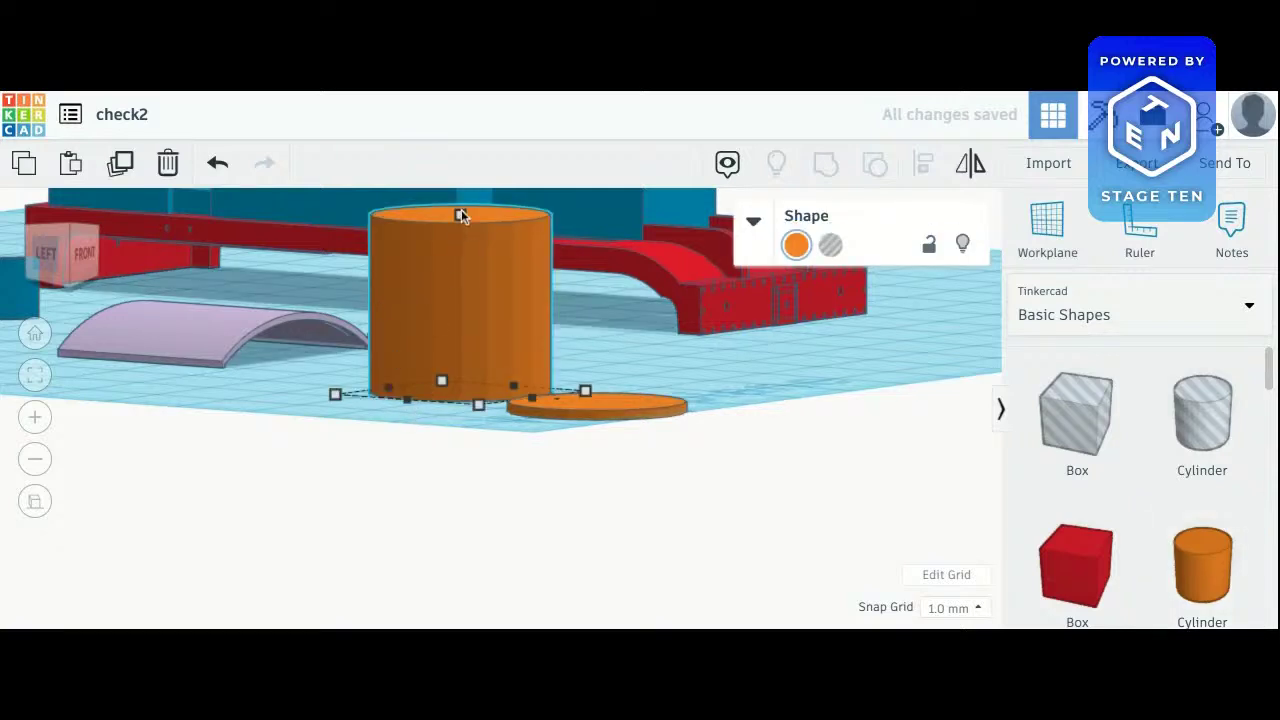
mouse_move(461, 214)
left_mouse_down("shift")
mouse_move(460, 313)
mouse_move(548, 286)
mouse_move(541, 307)
left_mouse_up("shift")
mouse_move(461, 363)
left_mouse_down()
mouse_move(591, 368)
mouse_move(596, 176)
left_mouse_up()
mouse_move(67, 259)
left_mouse_down()
mouse_move(64, 247)
mouse_move(65, 259)
left_mouse_up()
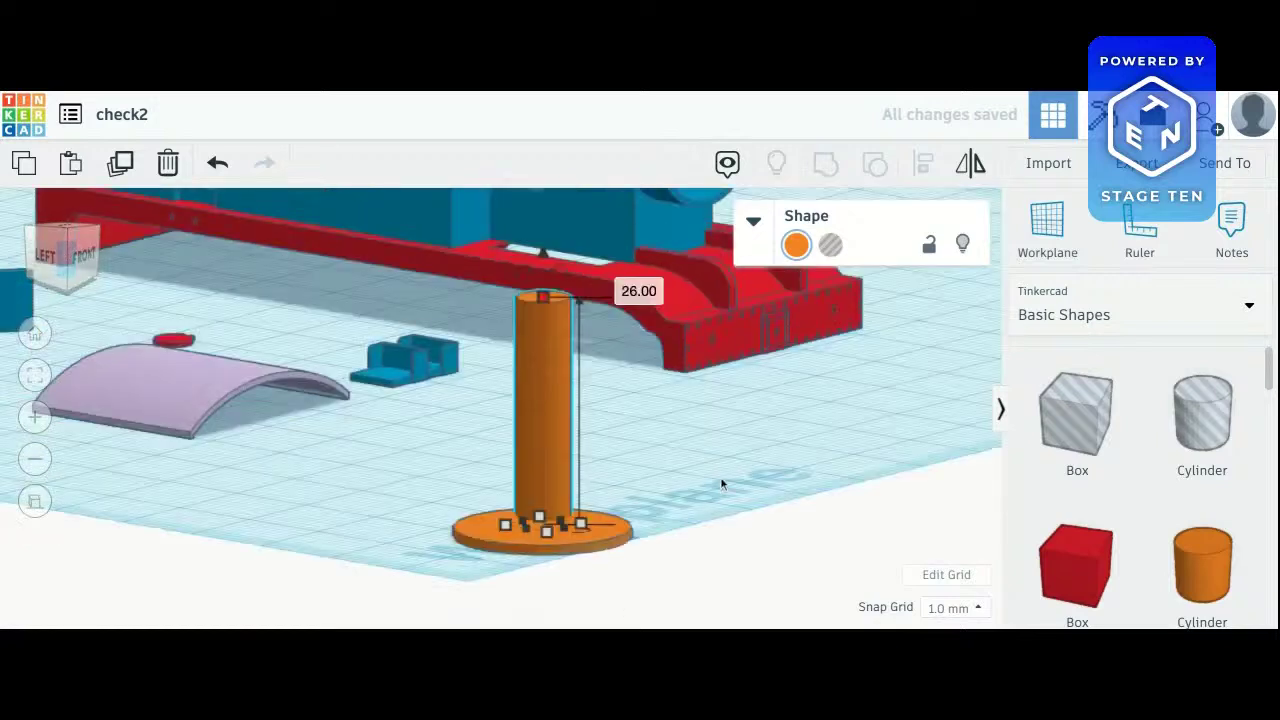
Thicken the orange base disc and reduce its diameter to form a collar around the foot of the shaft
left_click(593, 545)
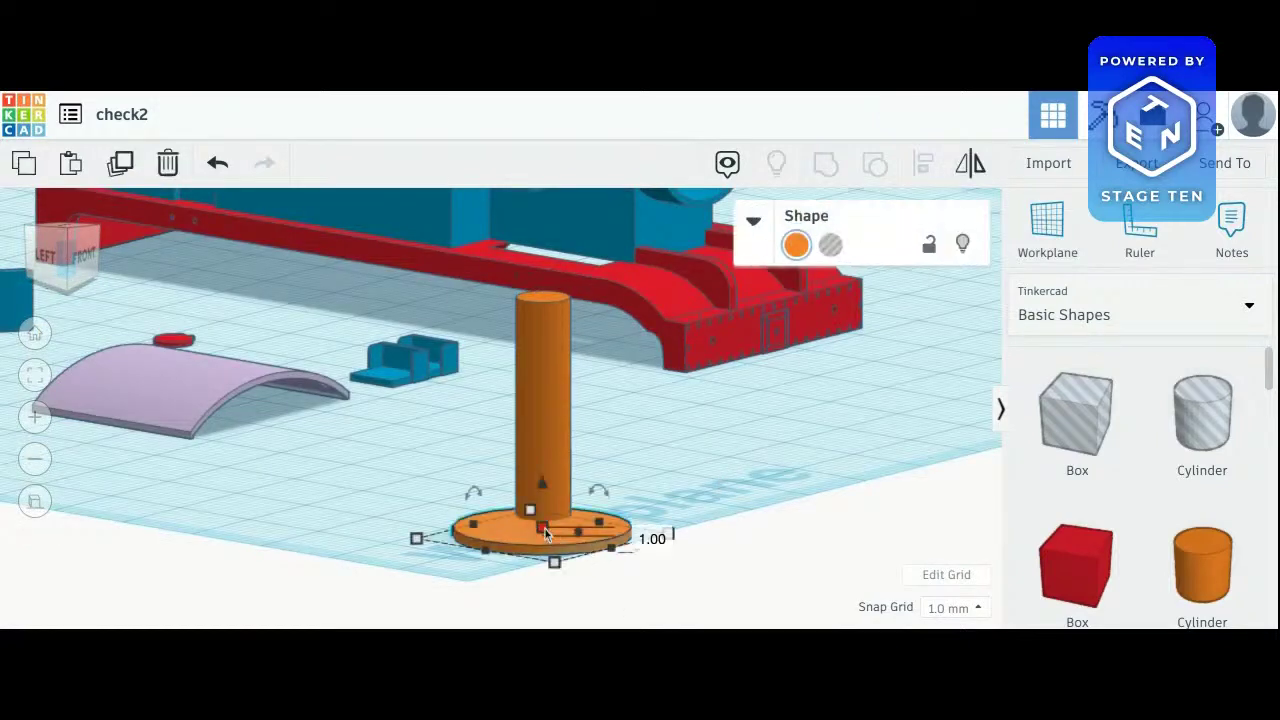
left_click_drag(541, 527, 538, 475)
left_click_drag(557, 412, 556, 416)
left_click(394, 432)
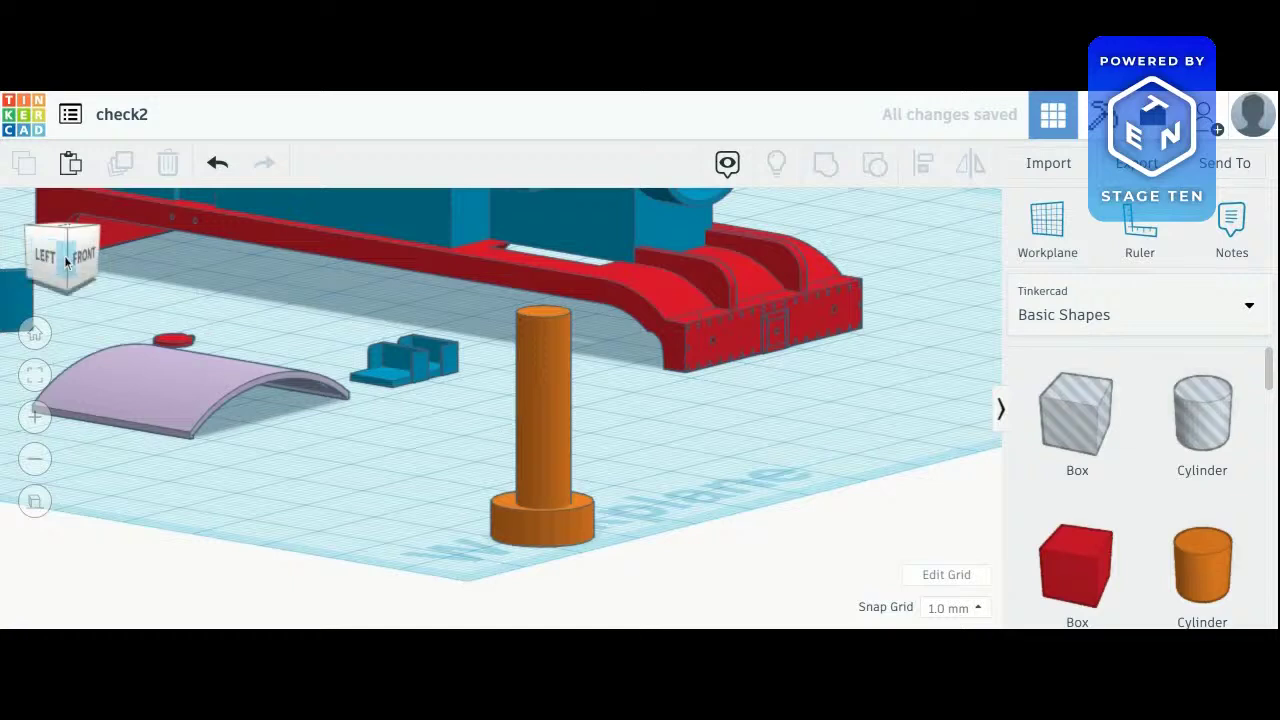
left_click(533, 530)
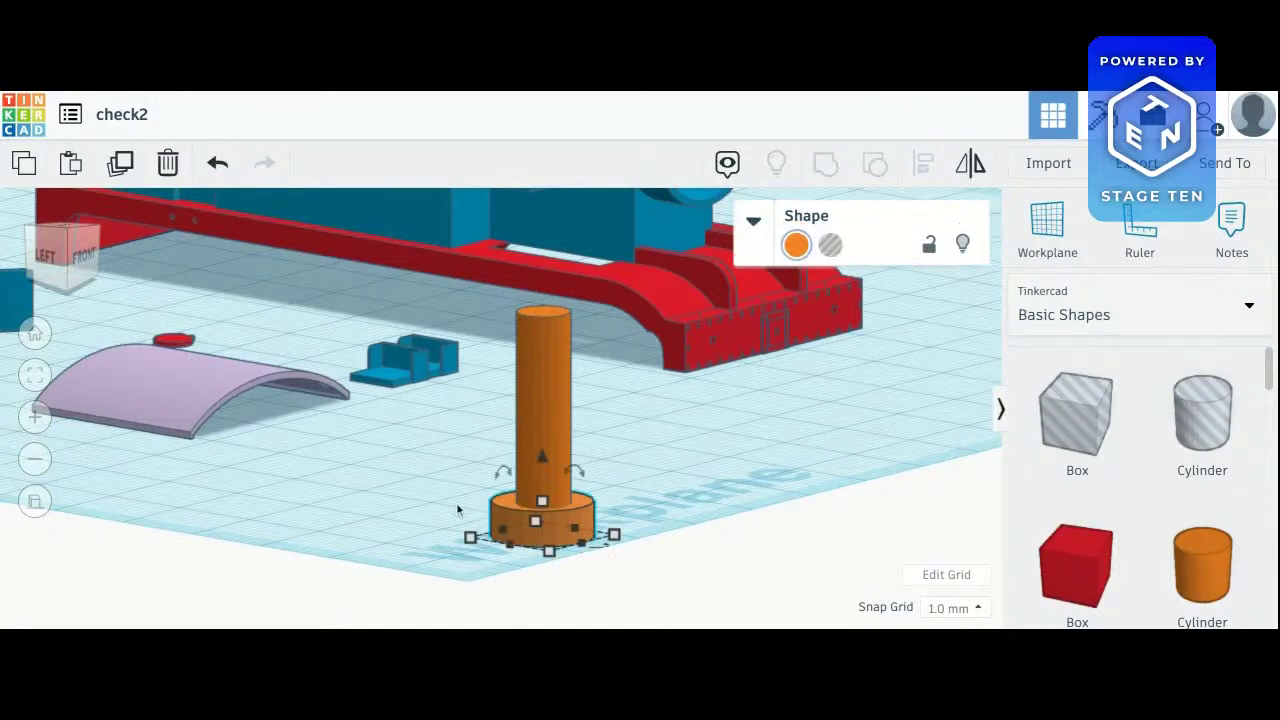
left_click(418, 490)
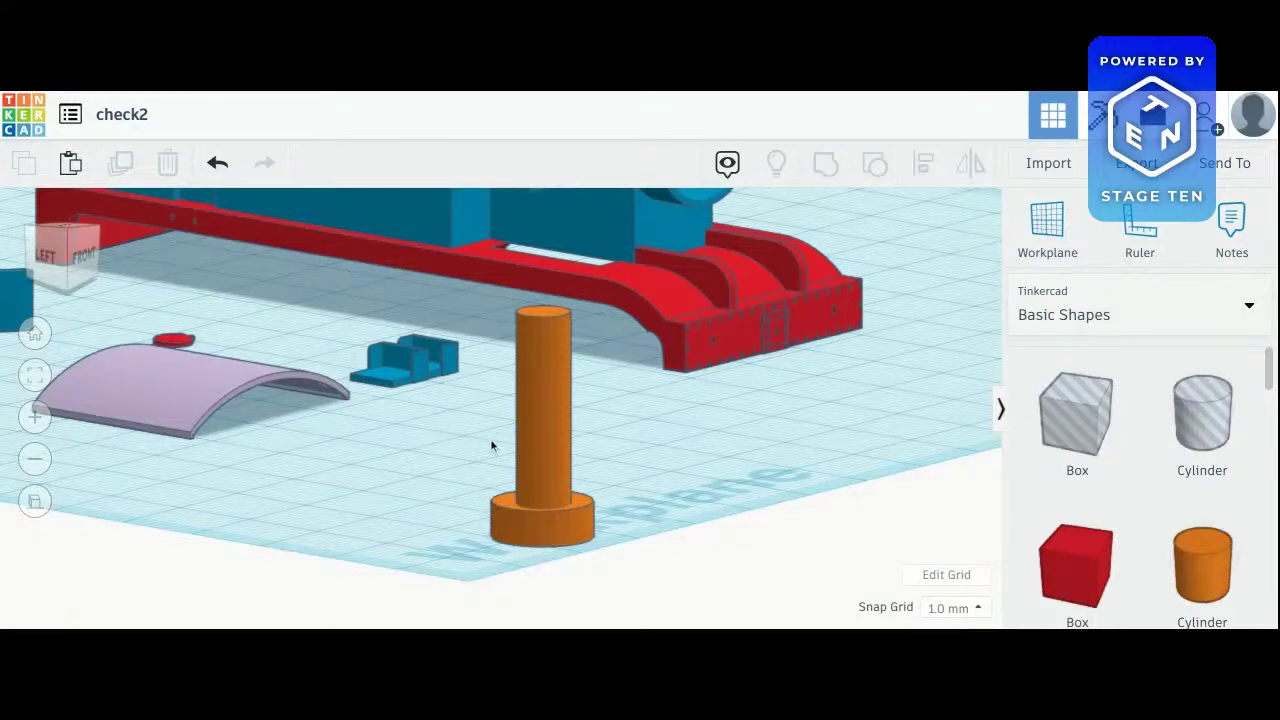
Delete both orange cylinders, the shaft and its base collar, from the workplane
left_click(529, 478)
key("Delete")
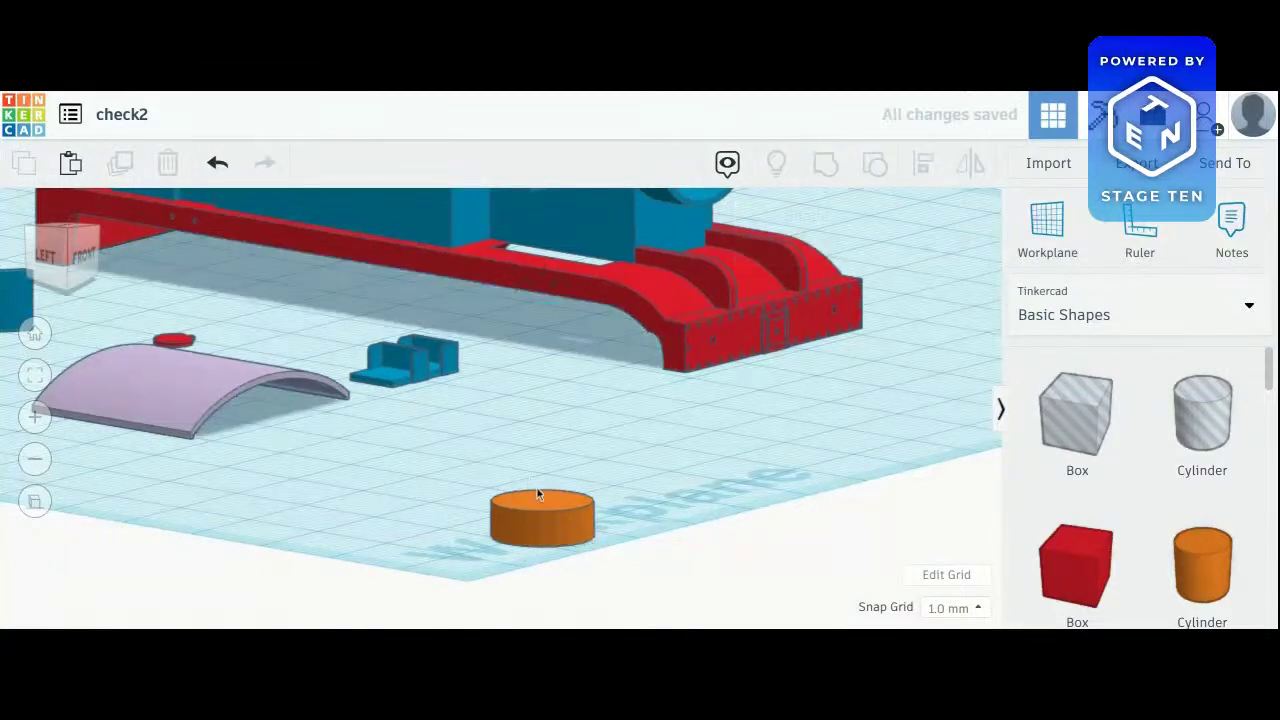
left_click(541, 503)
key("Delete")
Frame the whole locomotive around the red chassis and switch to the Thomas prop scale drawing in Pages
left_click(737, 320)
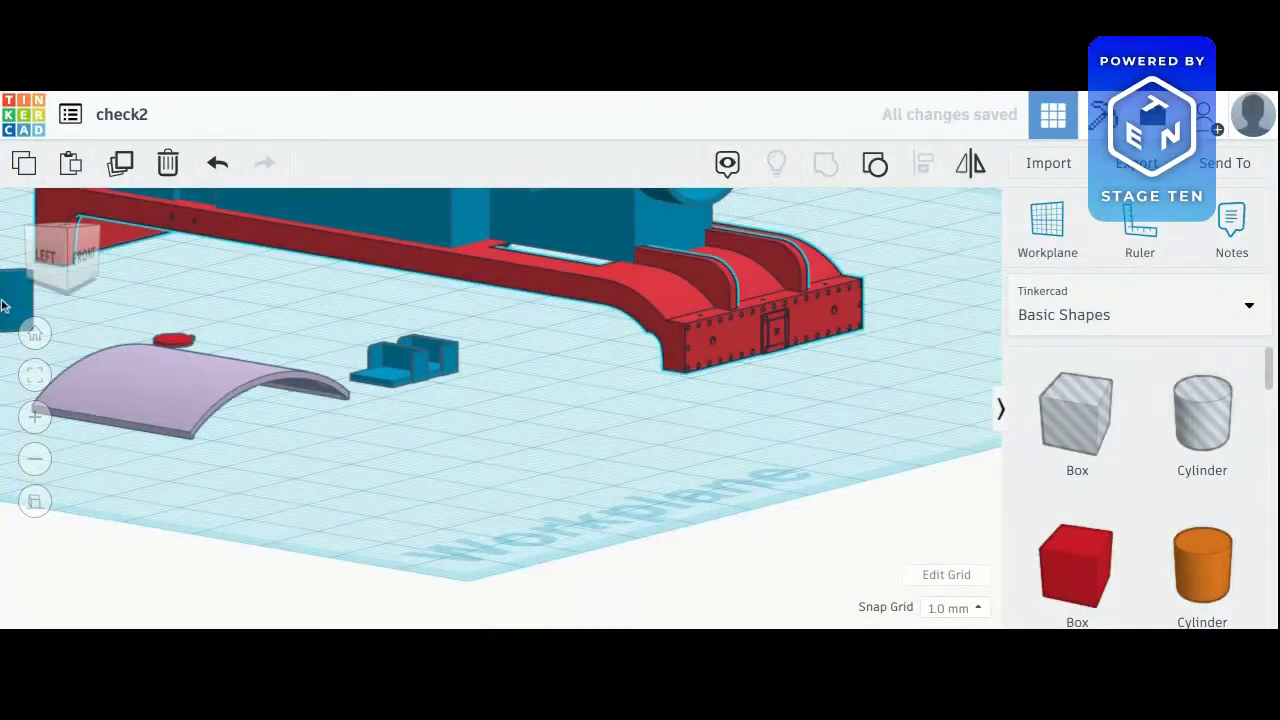
left_click(27, 382)
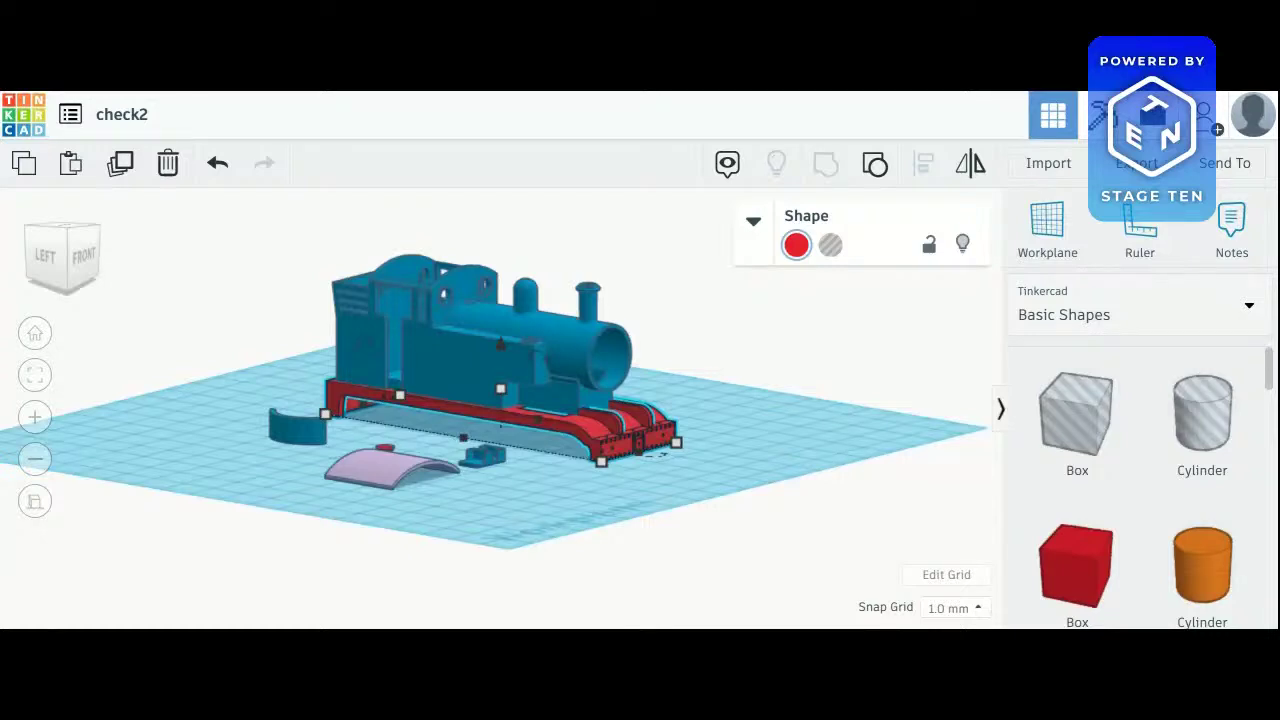
left_click(201, 249)
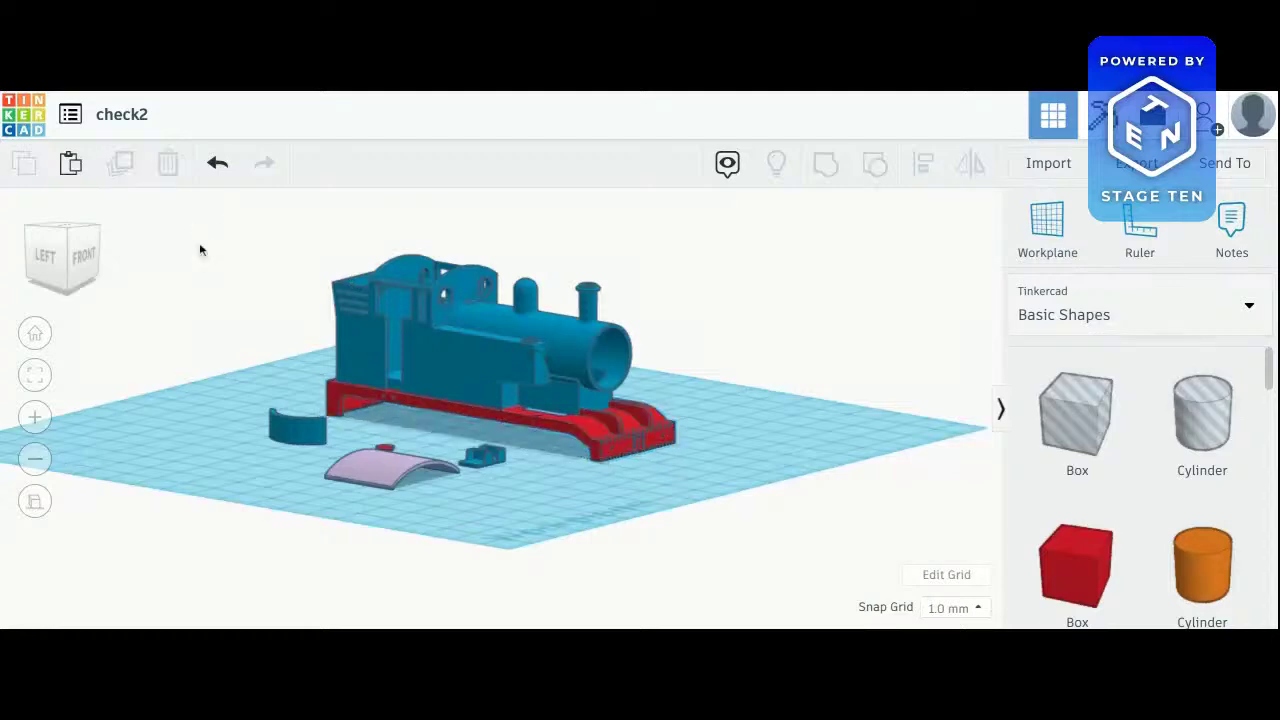
left_click(49, 236)
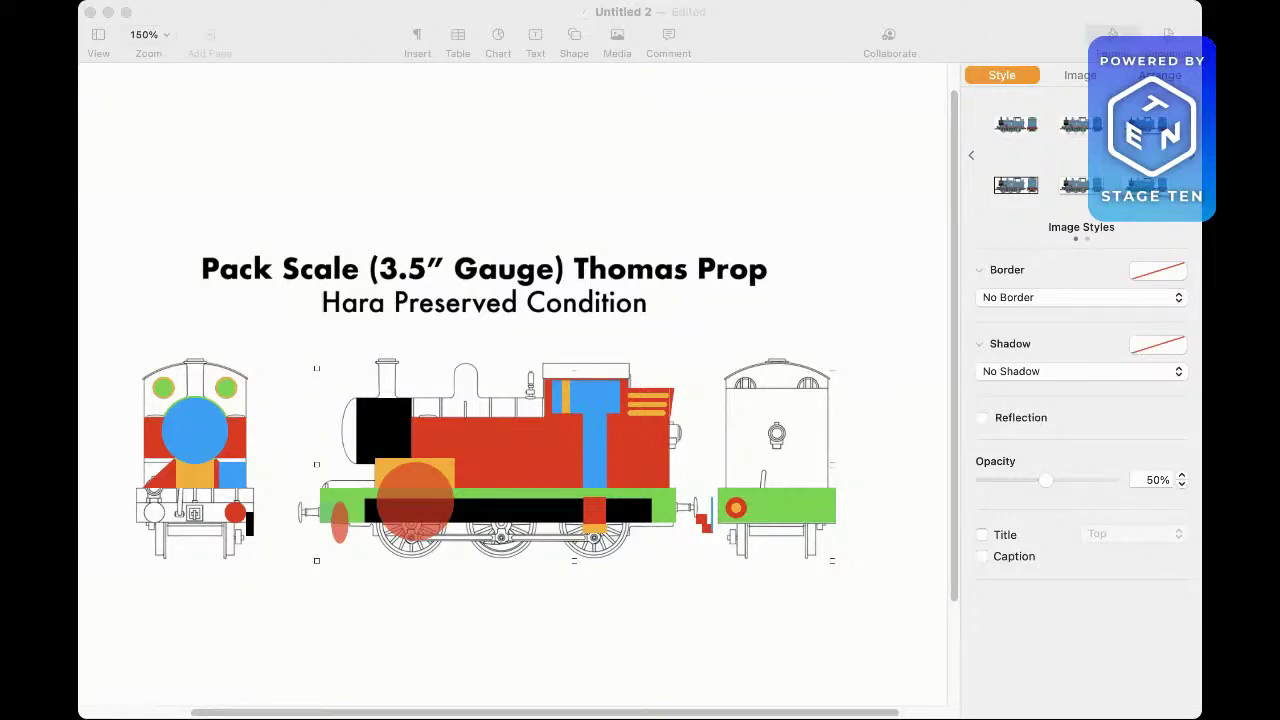
left_click(869, 633)
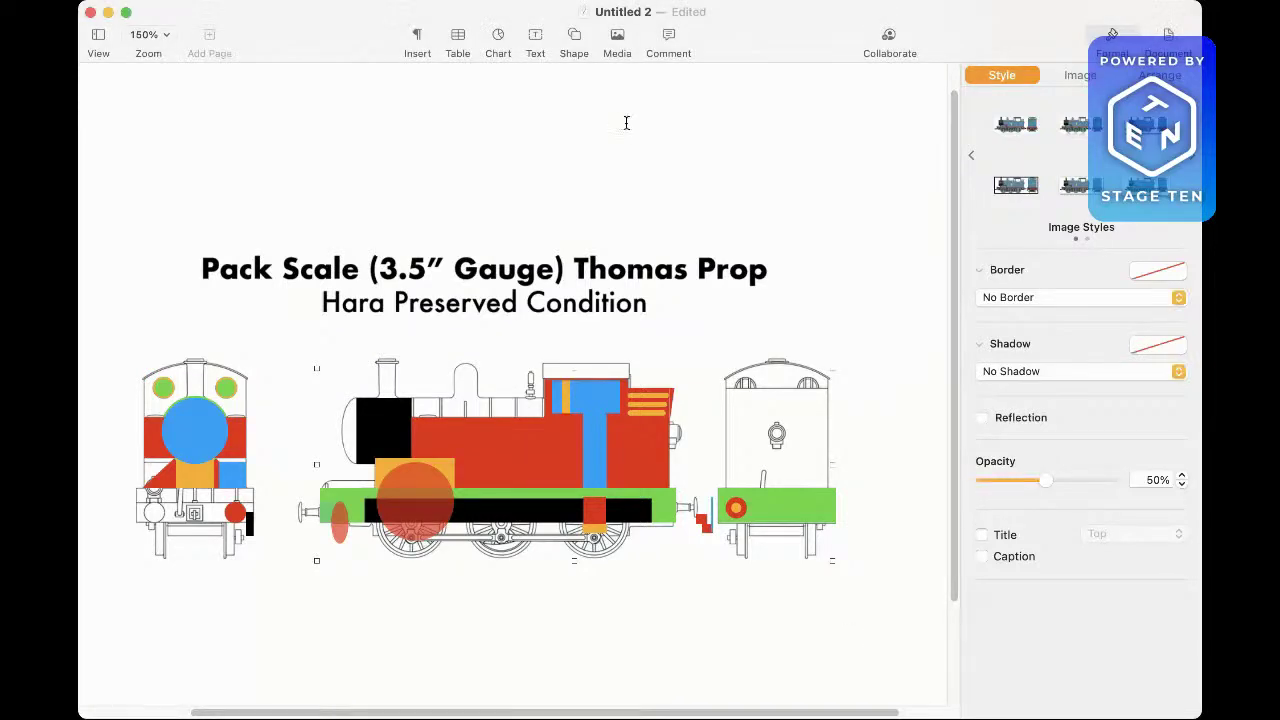
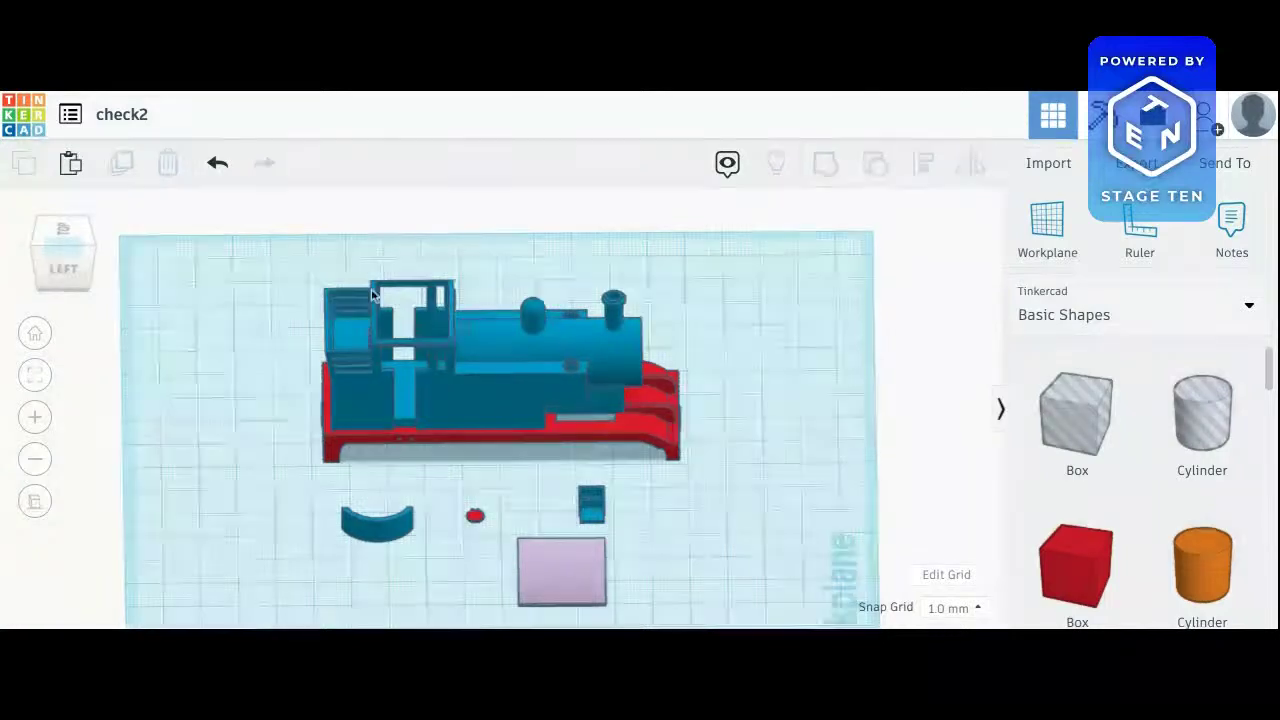
Hide the blue body in the Tinkercad model to view the red chassis alone, then show all parts again
left_click(364, 530)
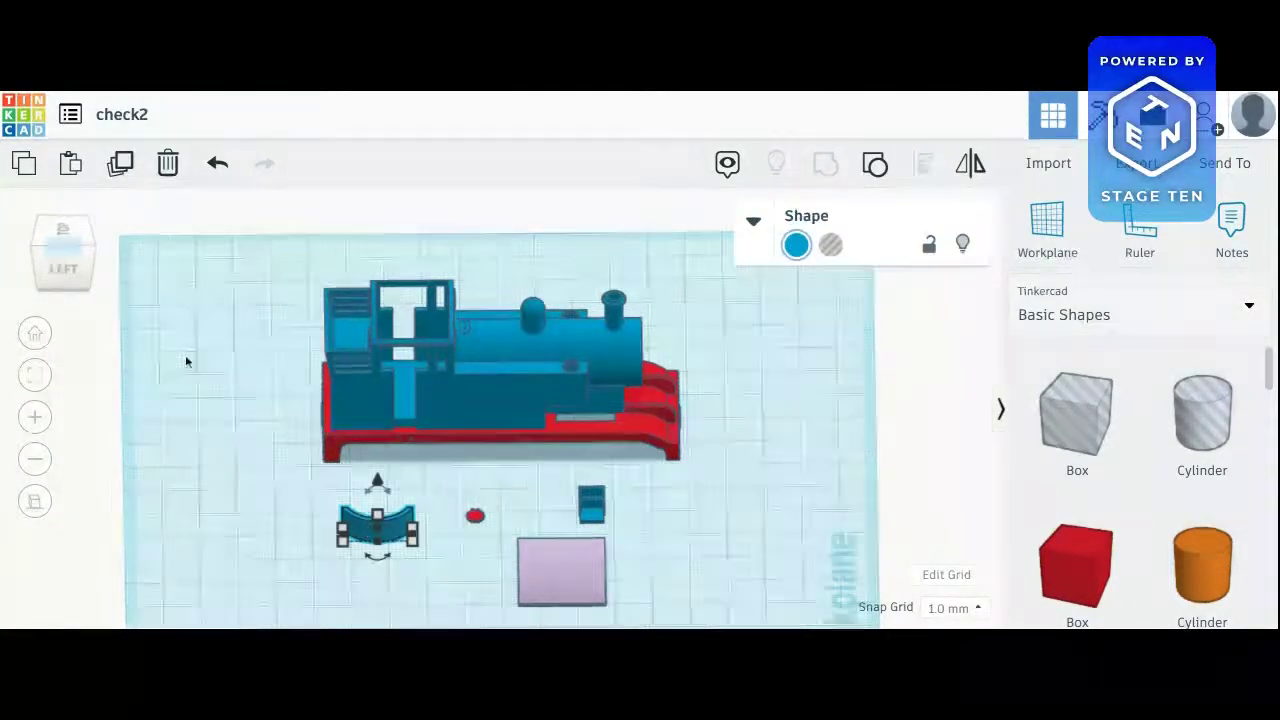
left_click(487, 433)
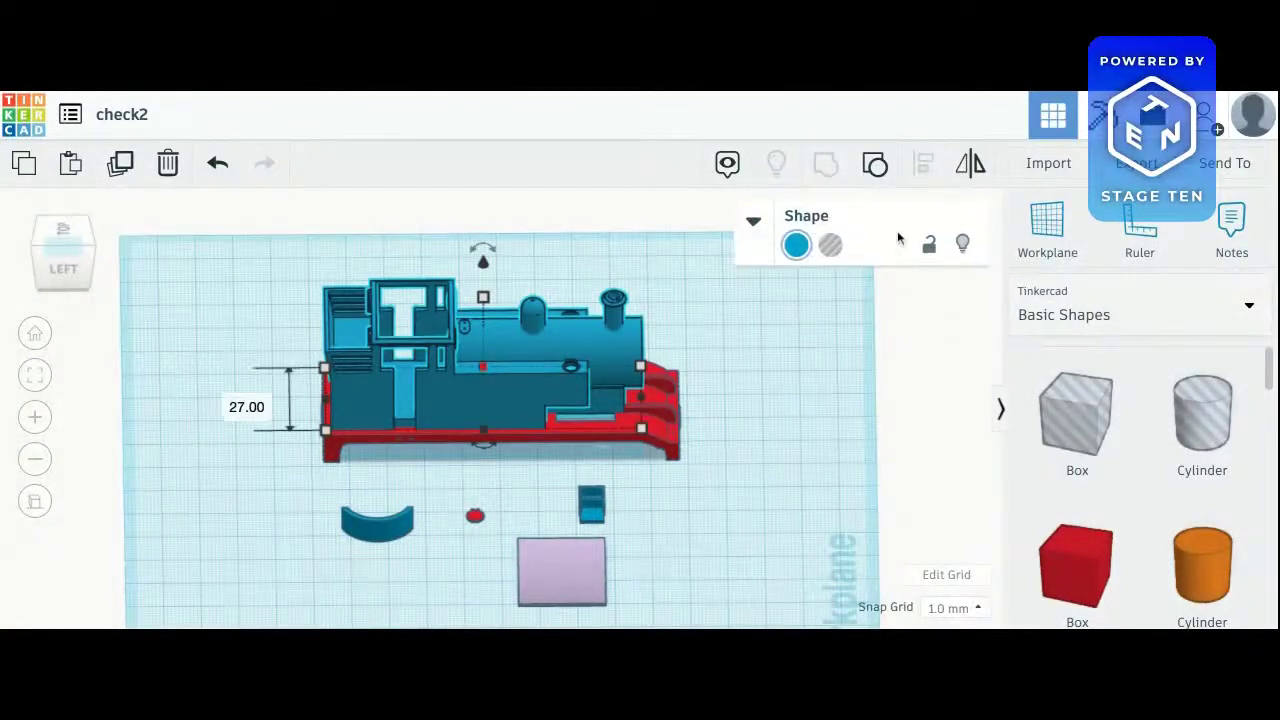
left_click(964, 246)
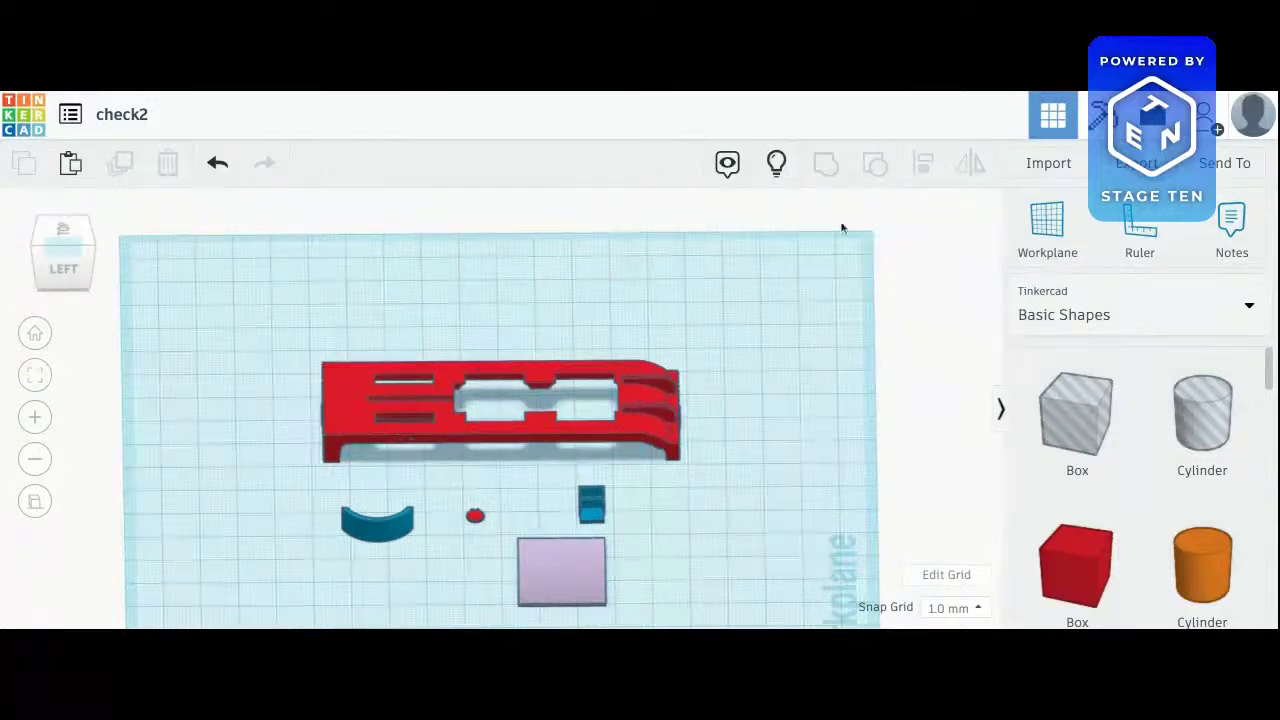
left_click(778, 170)
left_click(764, 428)
Centre the view on the blue body and inspect its cab, side tanks and boiler close up from the side and front corner
left_click(600, 380)
left_click(34, 375)
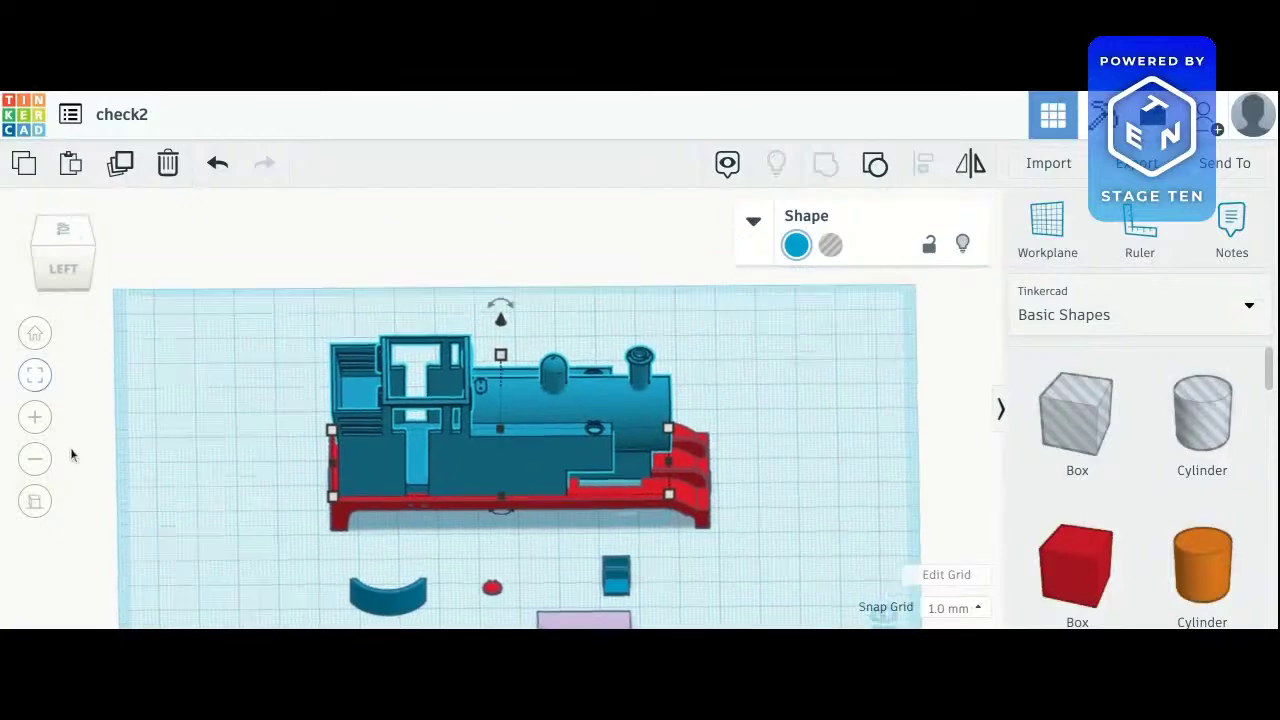
left_click(37, 430)
left_click(37, 430)
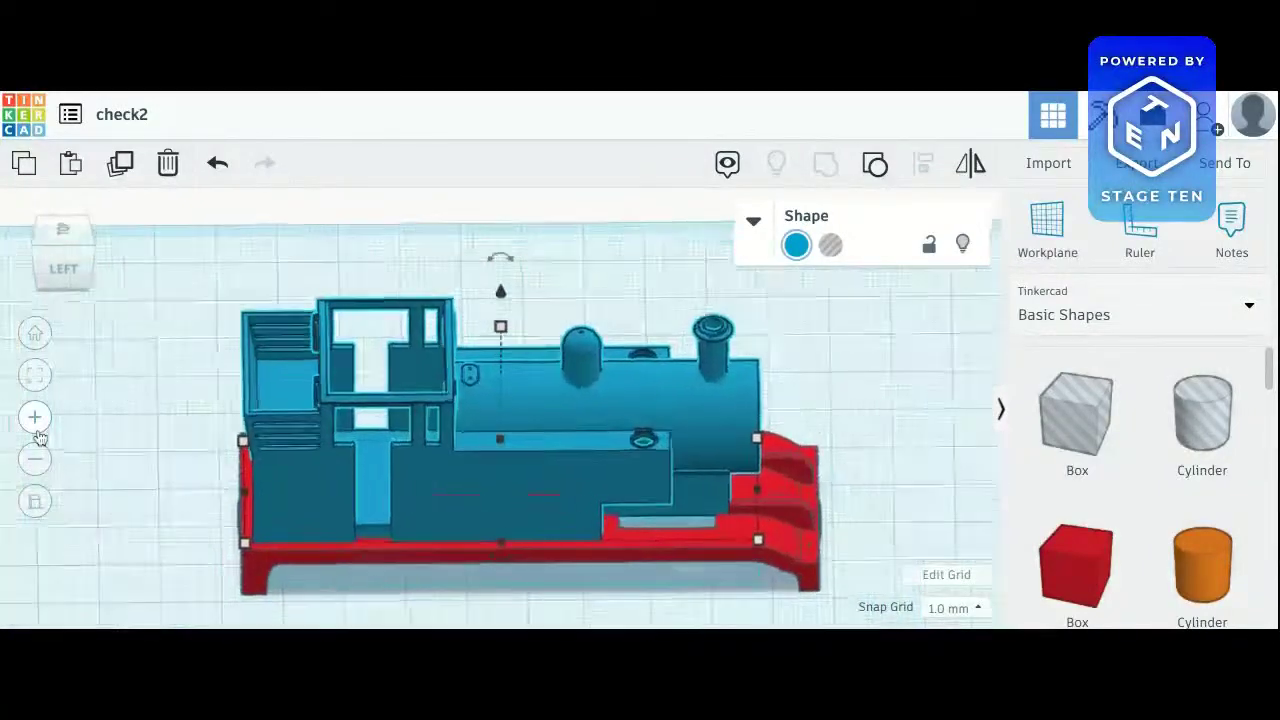
left_click(37, 430)
left_click(619, 207)
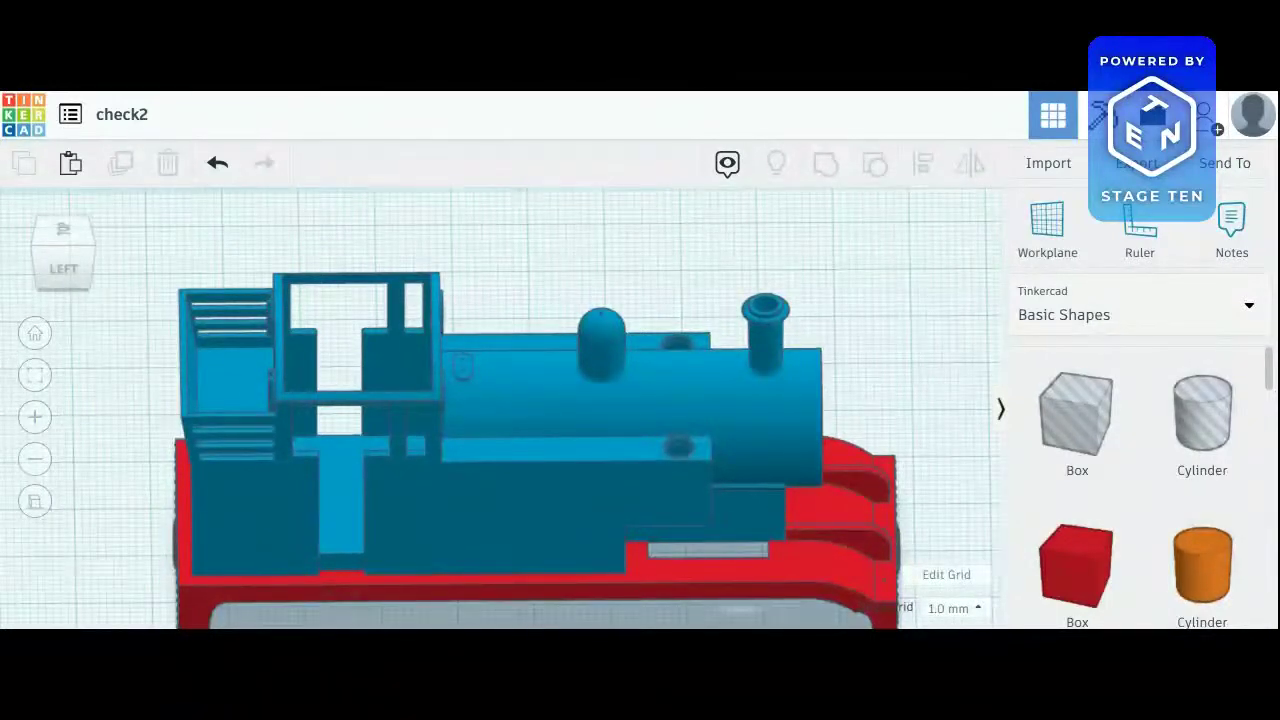
left_click(63, 266)
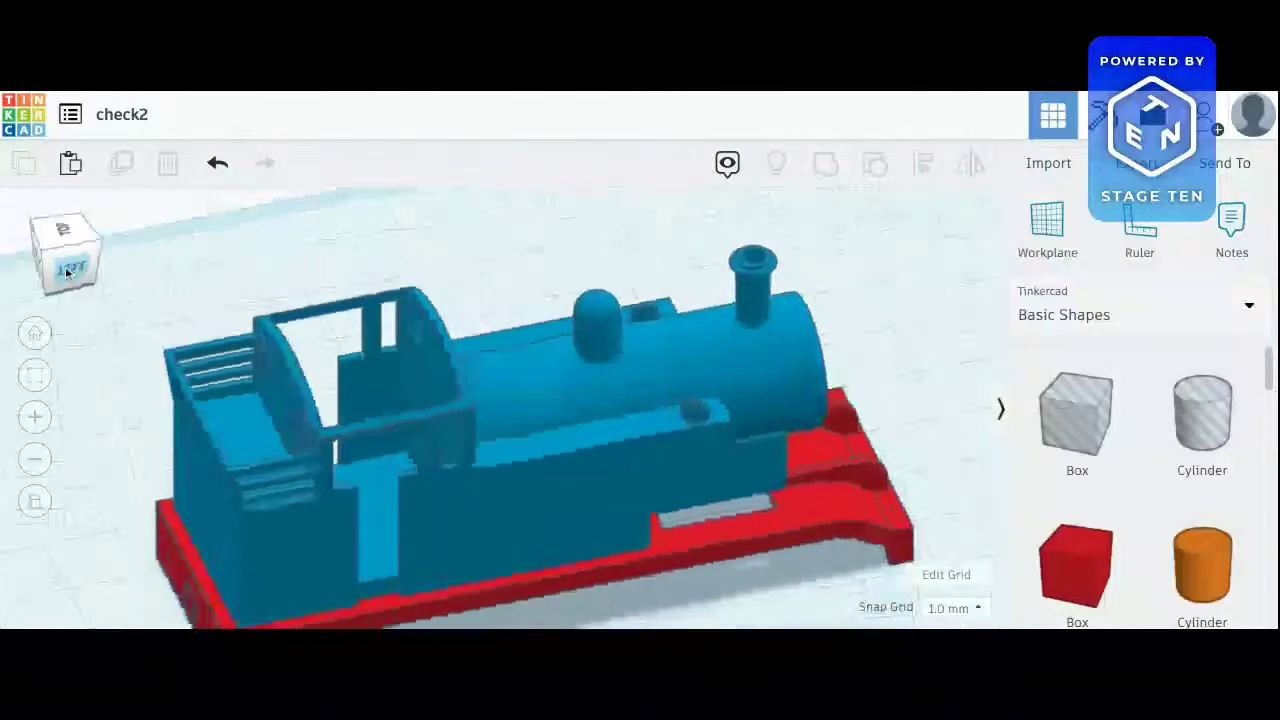
left_click_drag(66, 273, 220, 225)
right_click_drag(420, 380, 808, 435)
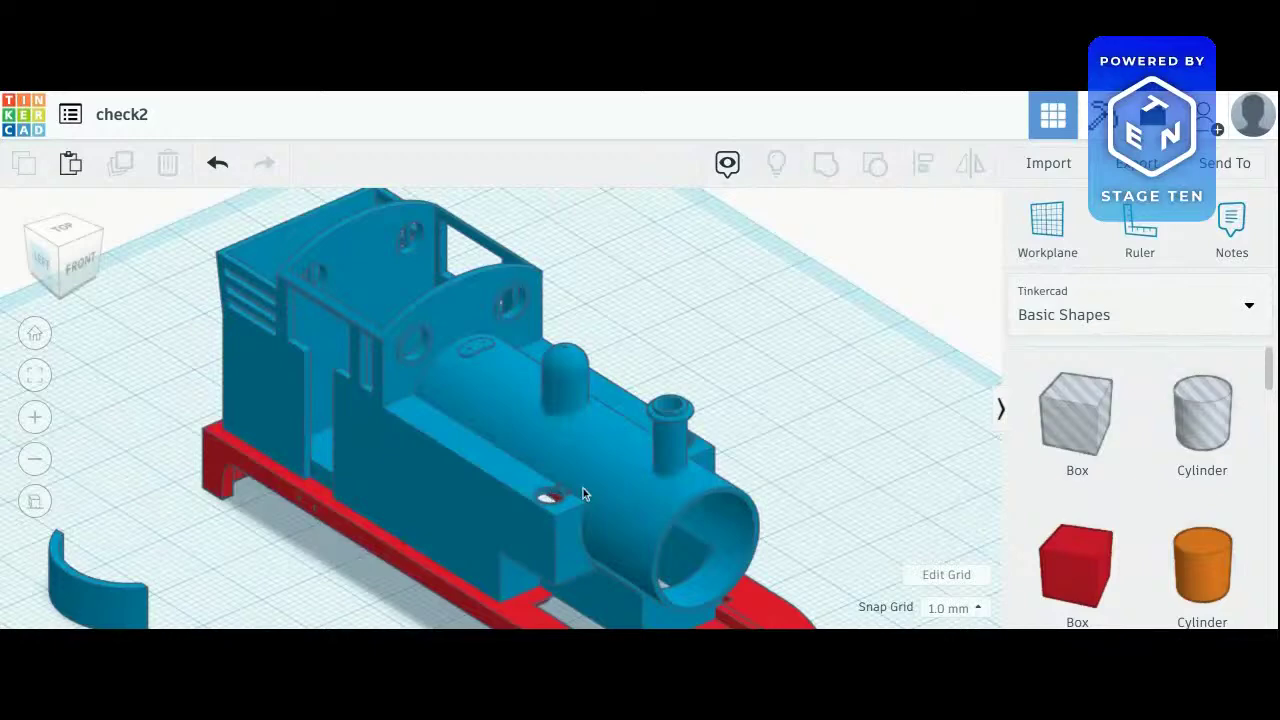
Hide the blue body and examine the cut-outs, slots and inner tabs in the chassis top from several angles
left_click(60, 262)
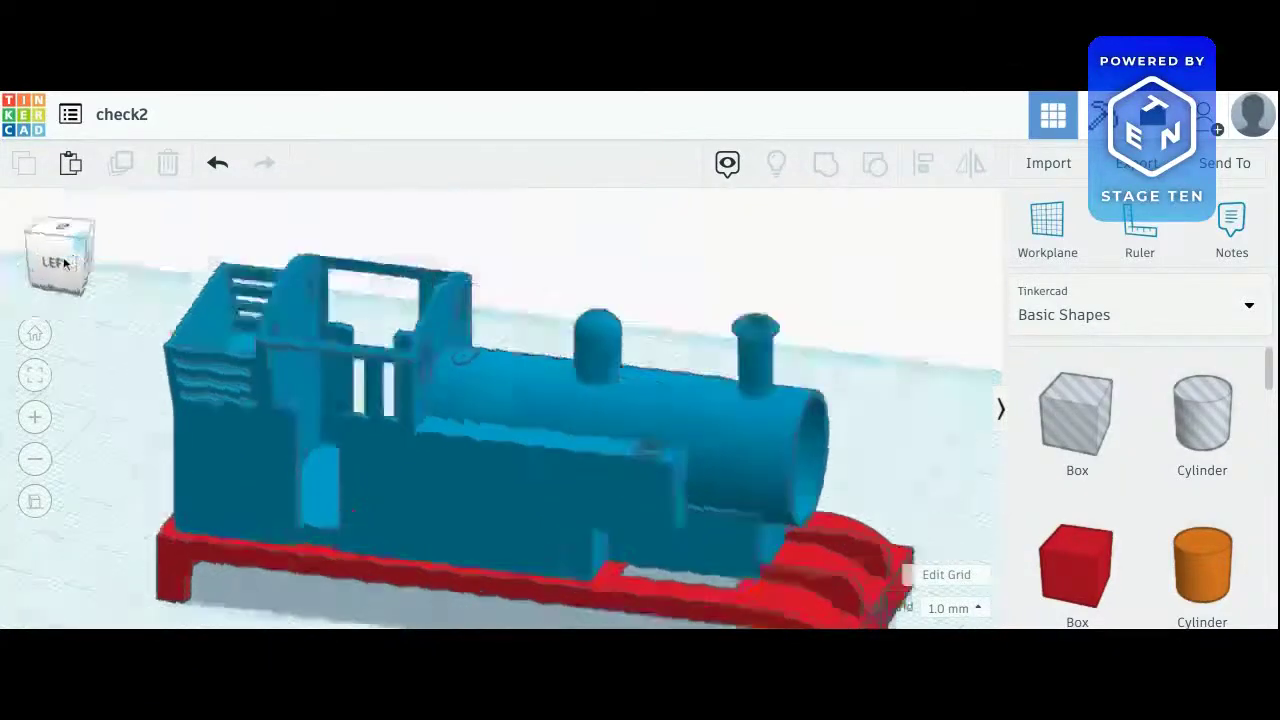
left_click(579, 478)
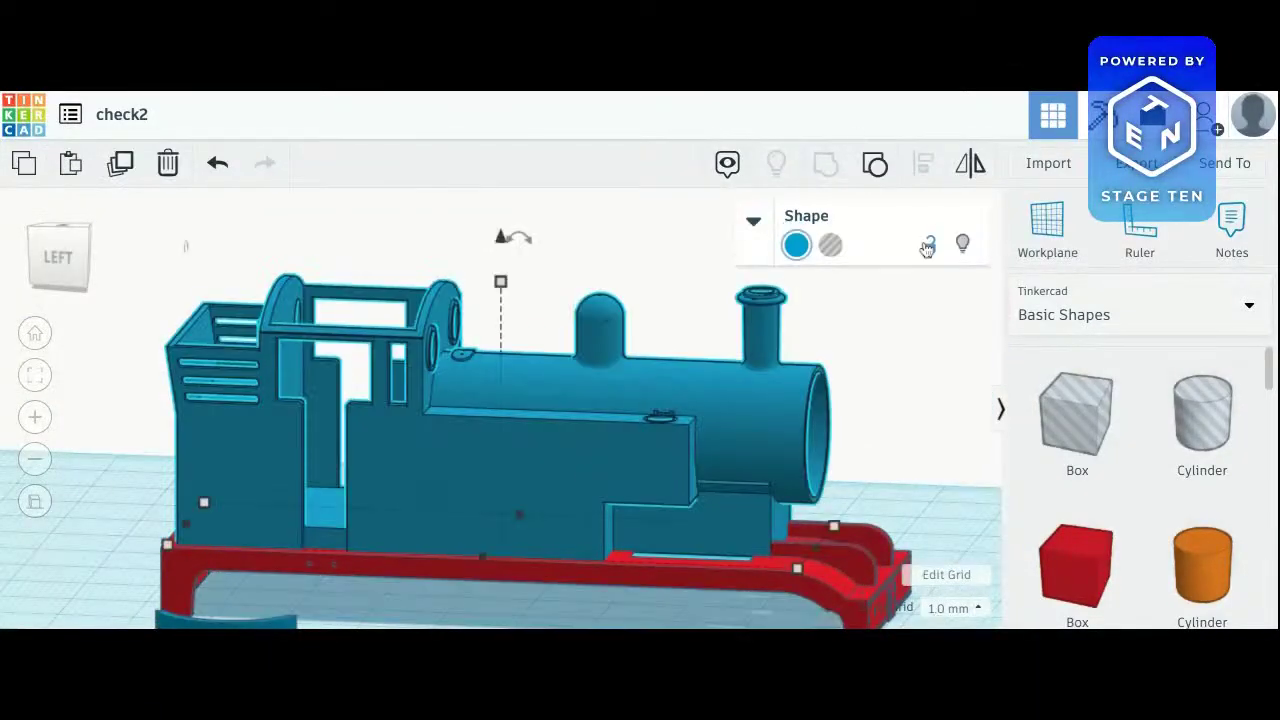
left_click(964, 242)
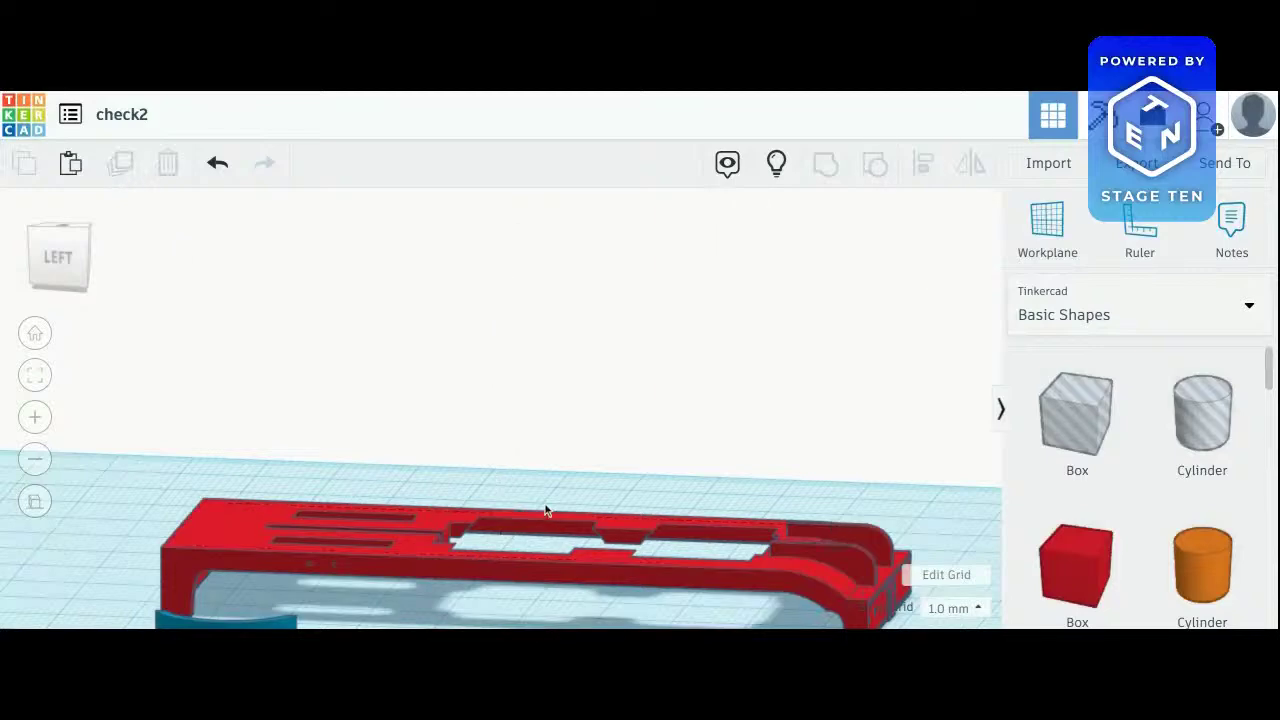
left_click_drag(51, 266, 54, 271)
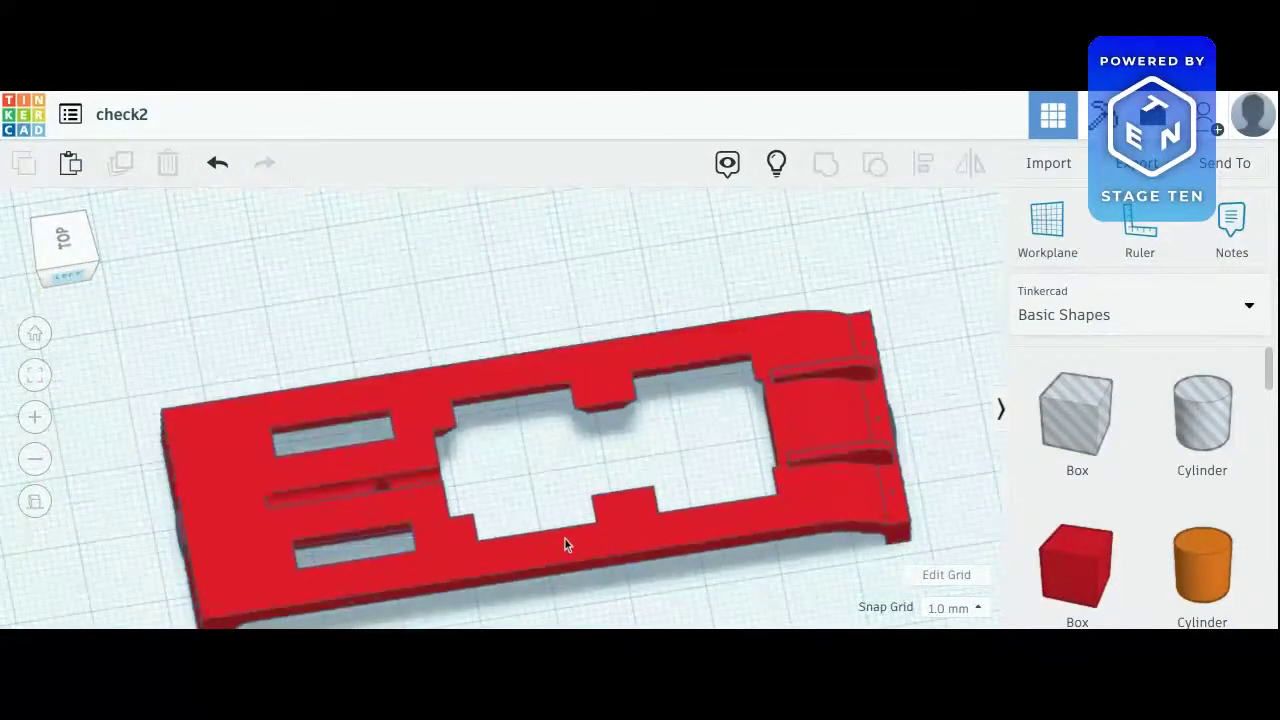
left_click_drag(62, 247, 87, 241)
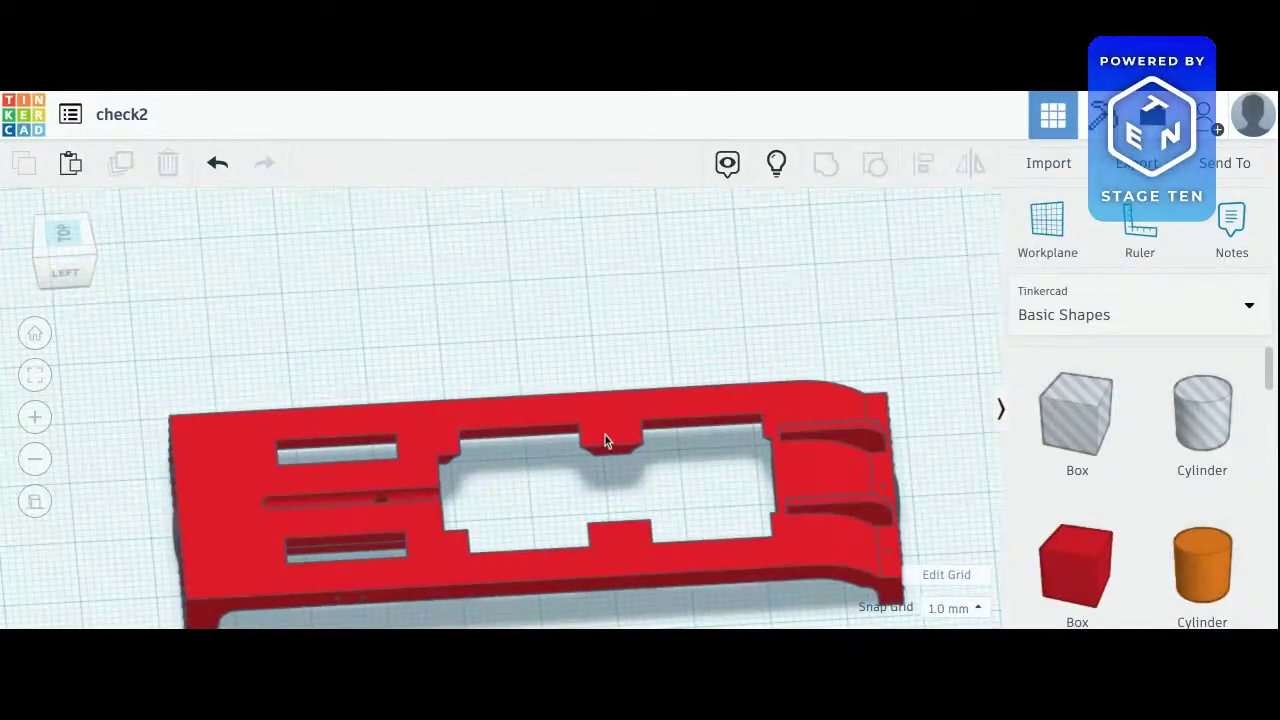
Show the hidden blue body again and check how it sits on the chassis from underneath and above
left_click(776, 164)
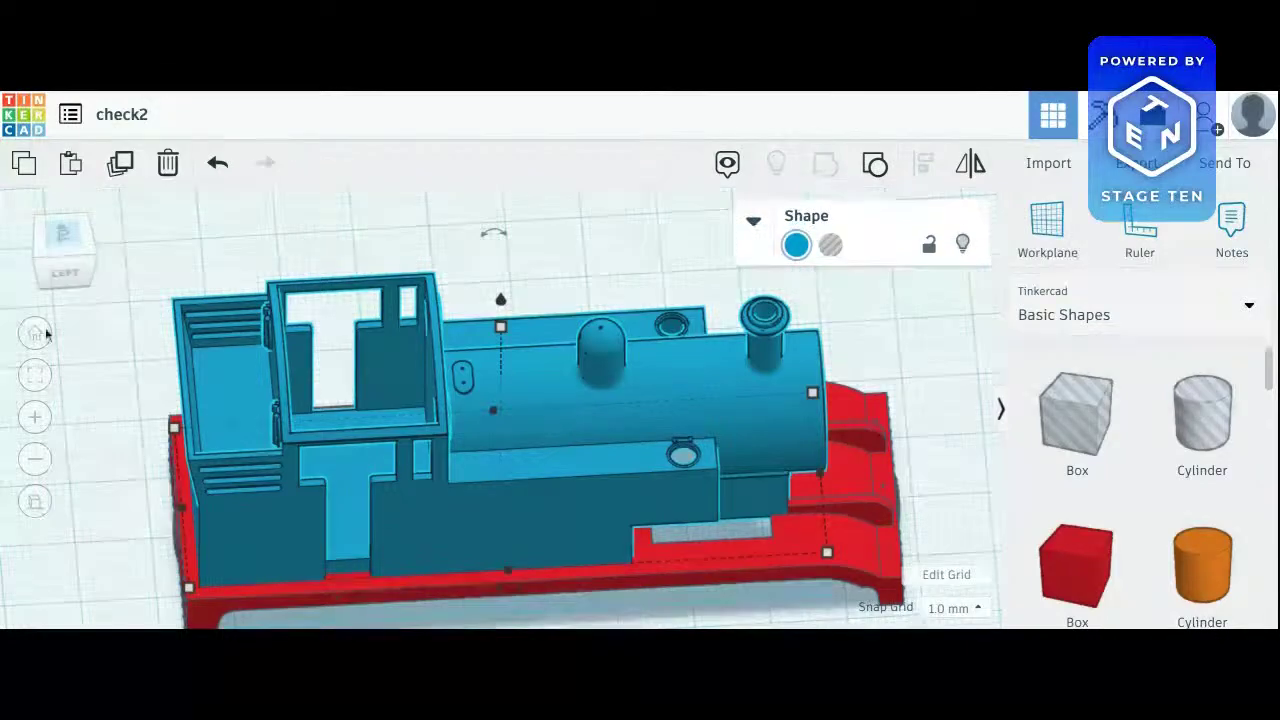
left_click(44, 252)
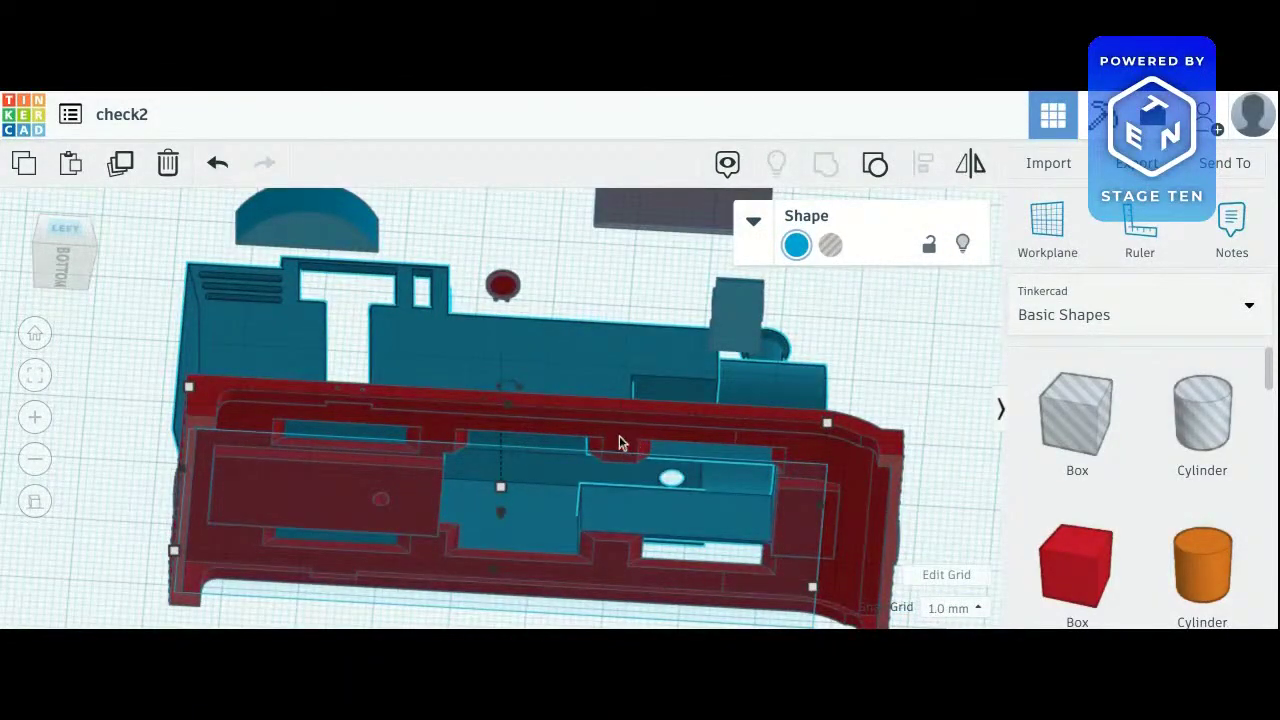
left_click(40, 246)
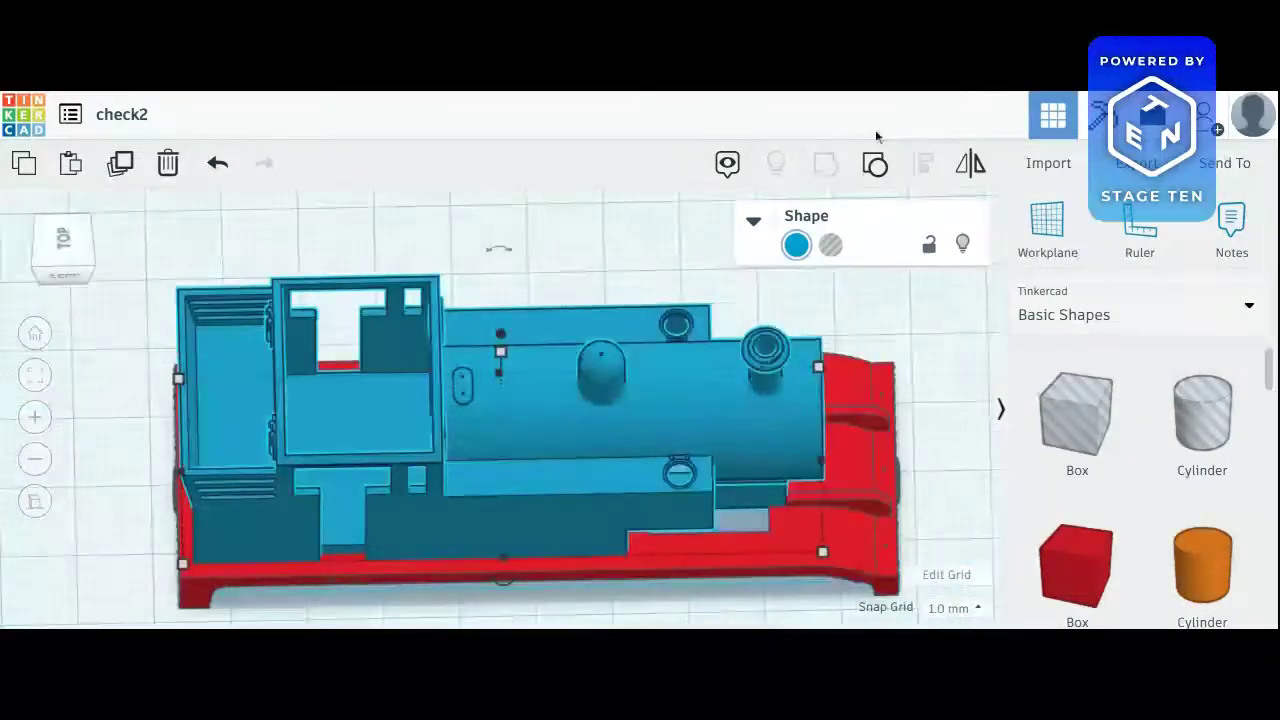
Hide the blue body, place trial boxes over the main opening and rear slots of the red chassis, and delete them
left_click(964, 246)
left_click_drag(1076, 566, 643, 466)
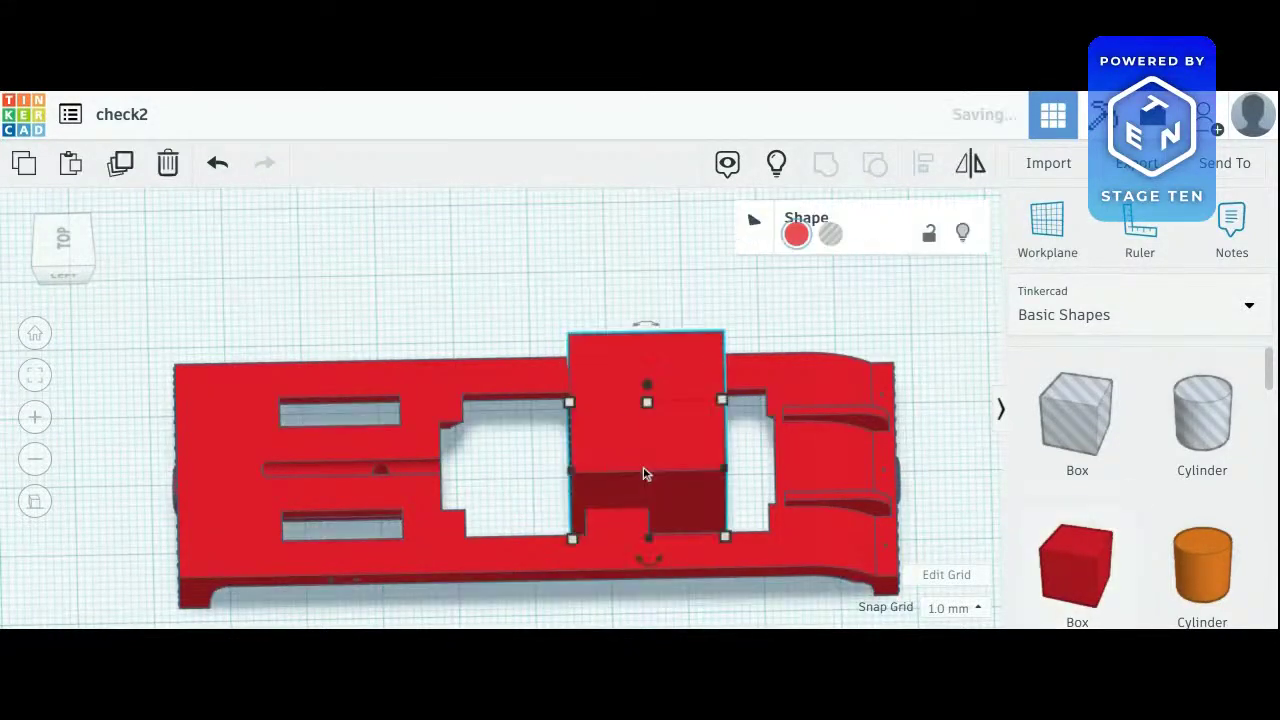
key("Delete")
left_click_drag(1076, 566, 351, 472)
key("Delete")
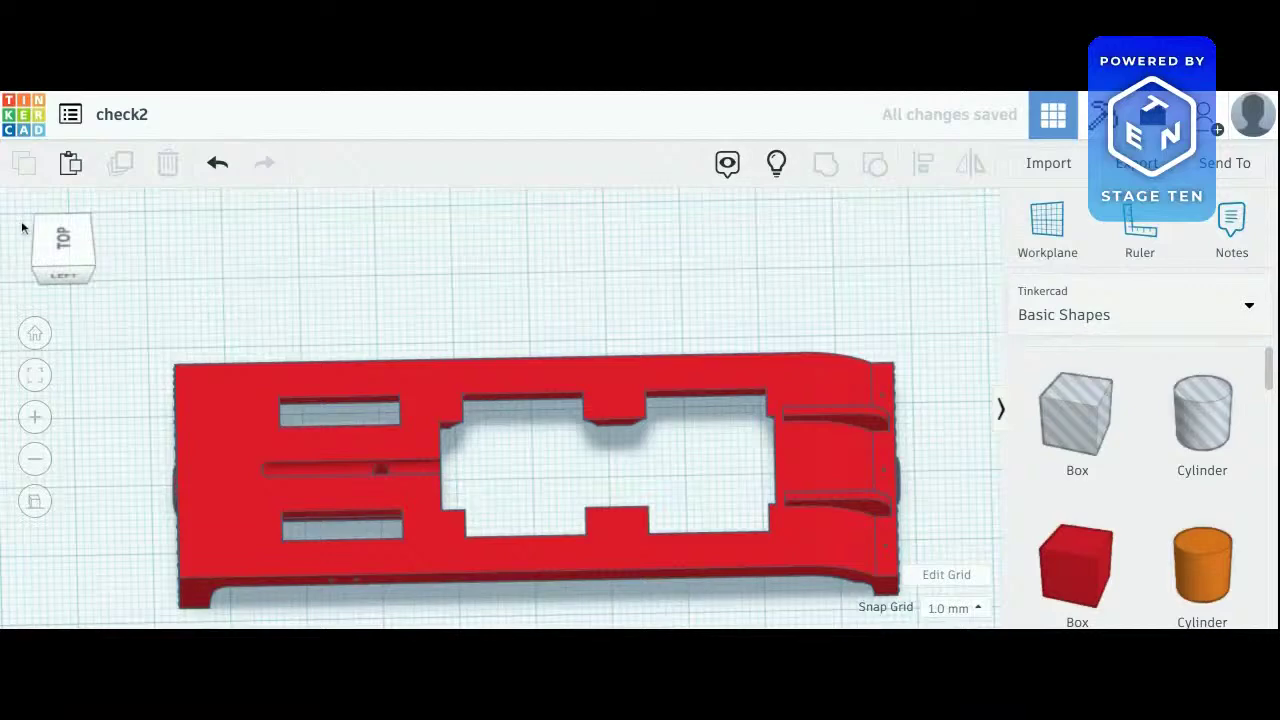
Examine the main opening, side slots and central channel of the chassis close up from directly above and from a corner
left_click_drag(43, 260, 56, 233)
left_click(56, 233)
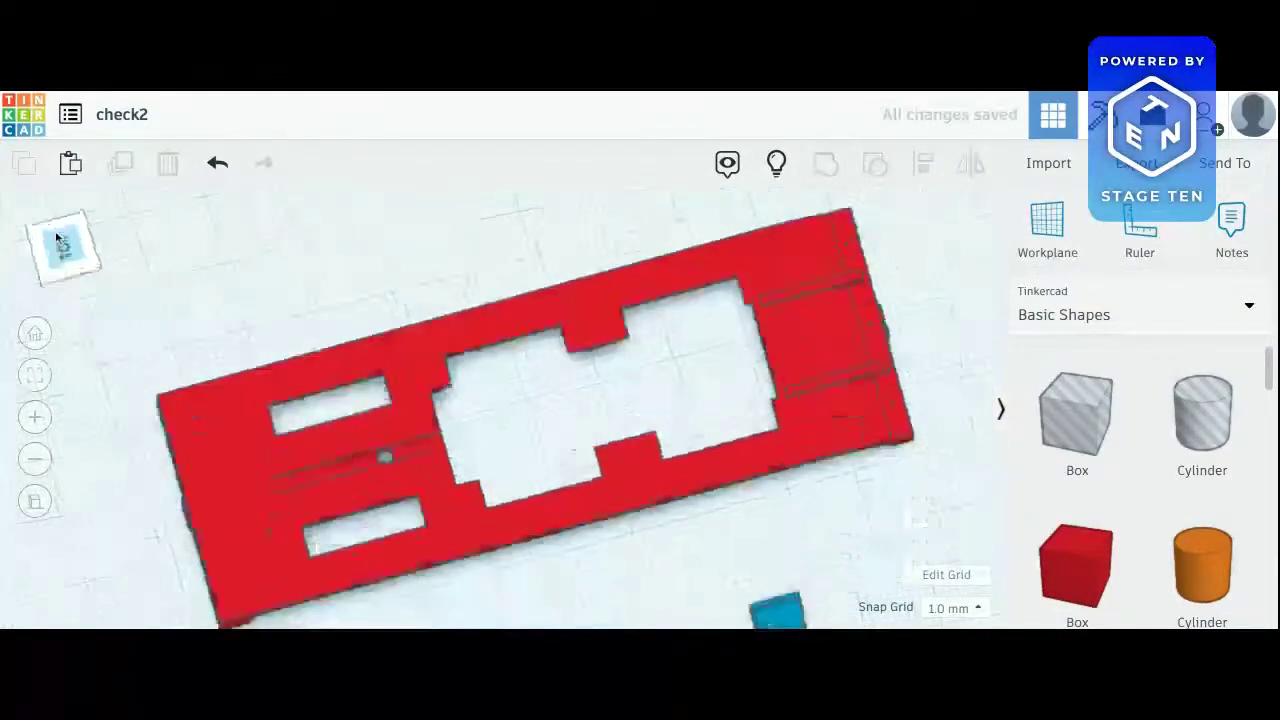
left_click(36, 420)
left_click(36, 419)
left_click(36, 419)
left_click(36, 419)
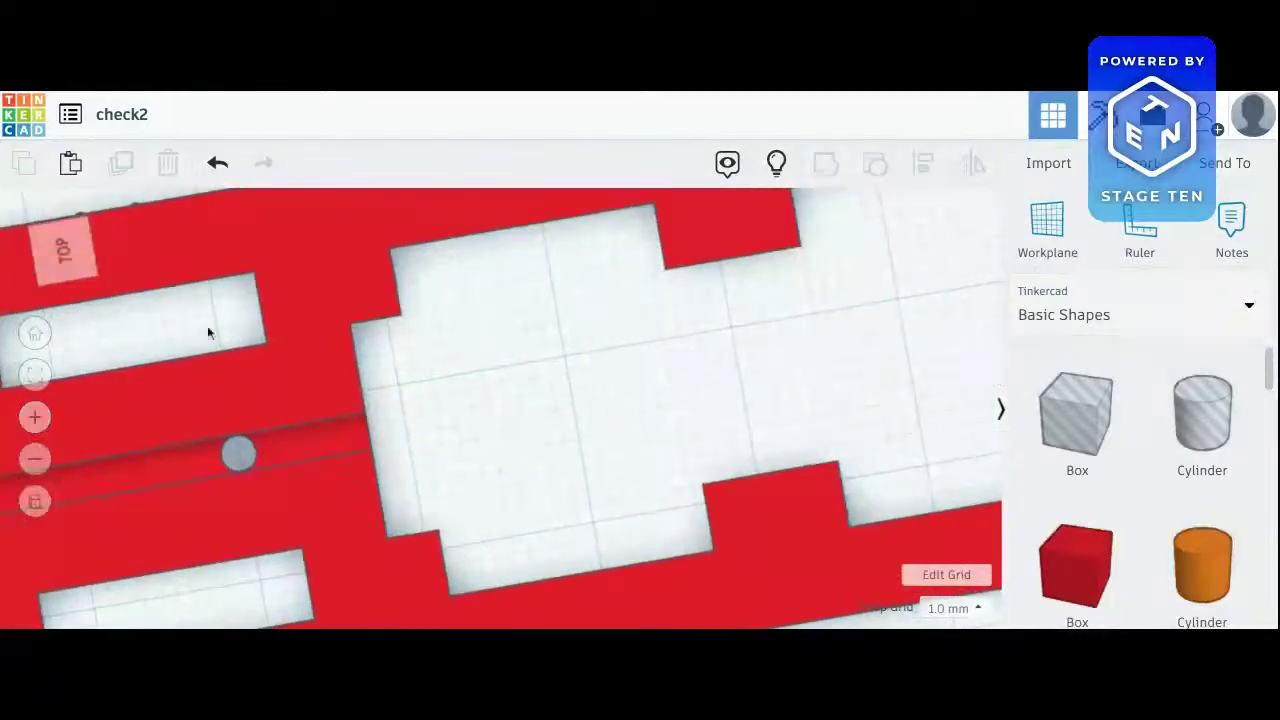
left_click_drag(65, 264, 59, 318)
left_click(65, 264)
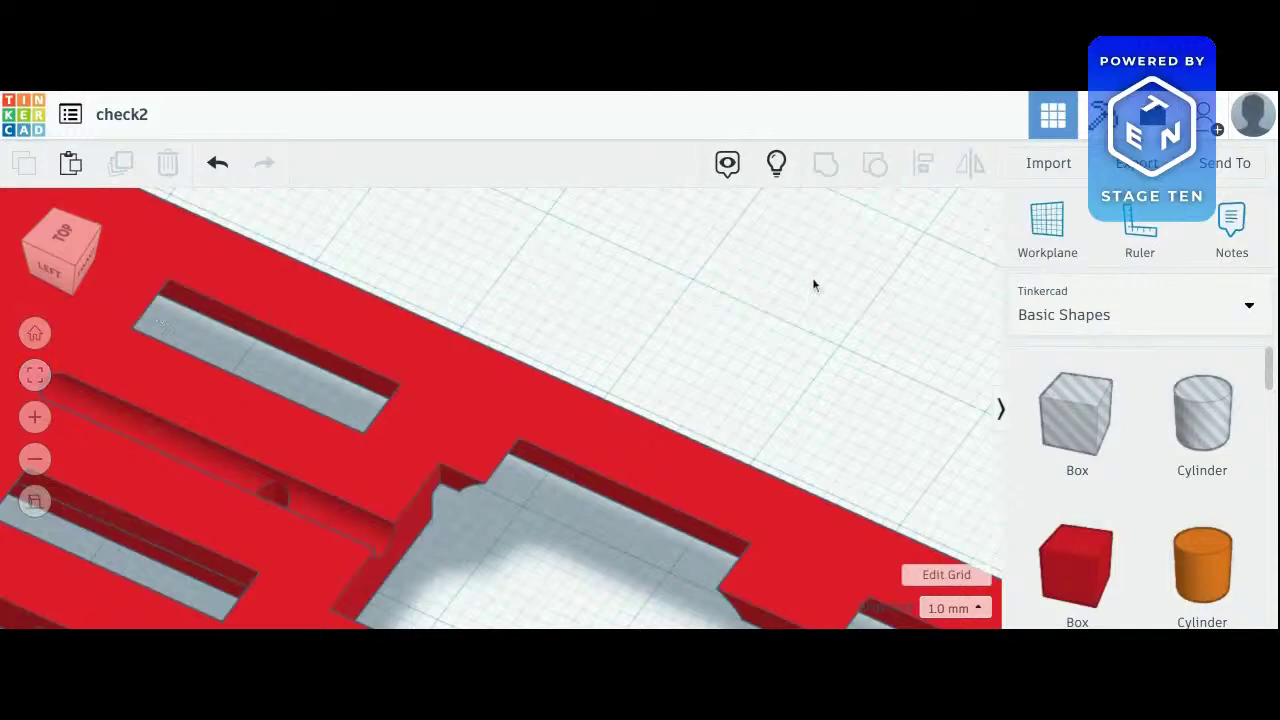
Show the hidden blue body again and inspect its cab and rear bunker from the back
left_click(775, 172)
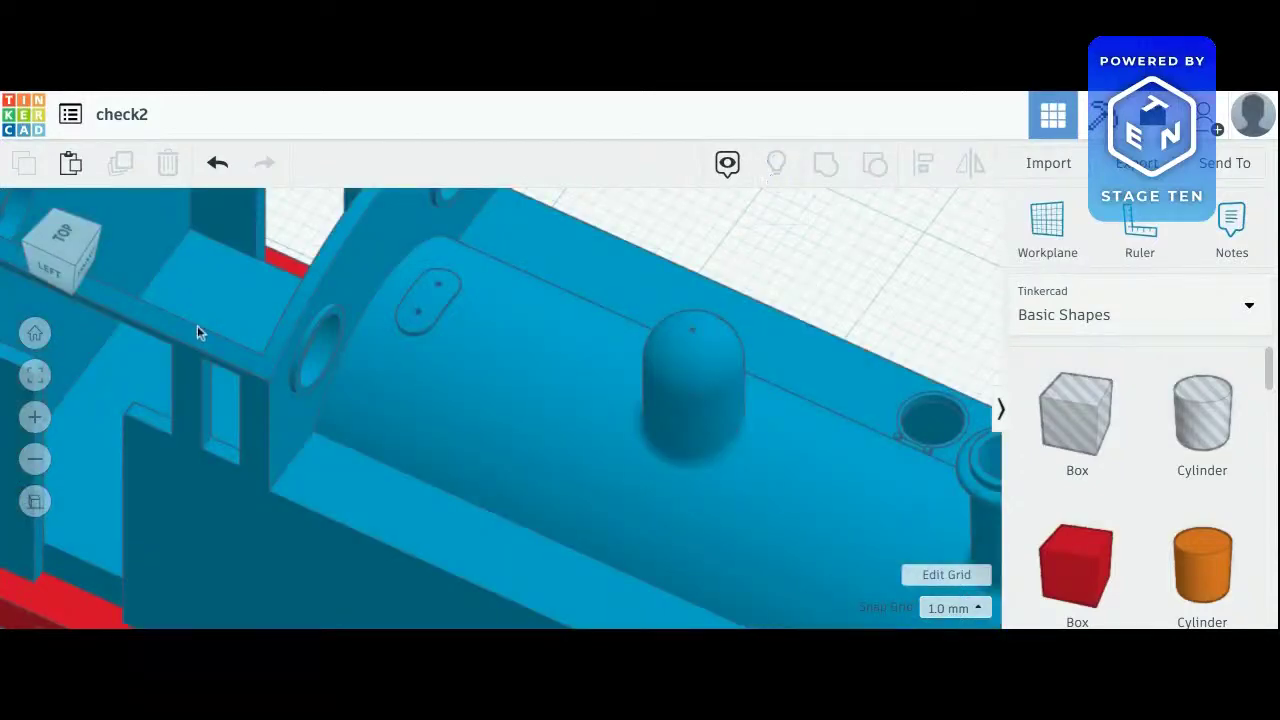
left_click_drag(62, 260, 124, 214)
right_click_drag(464, 305, 617, 434)
left_click(729, 486)
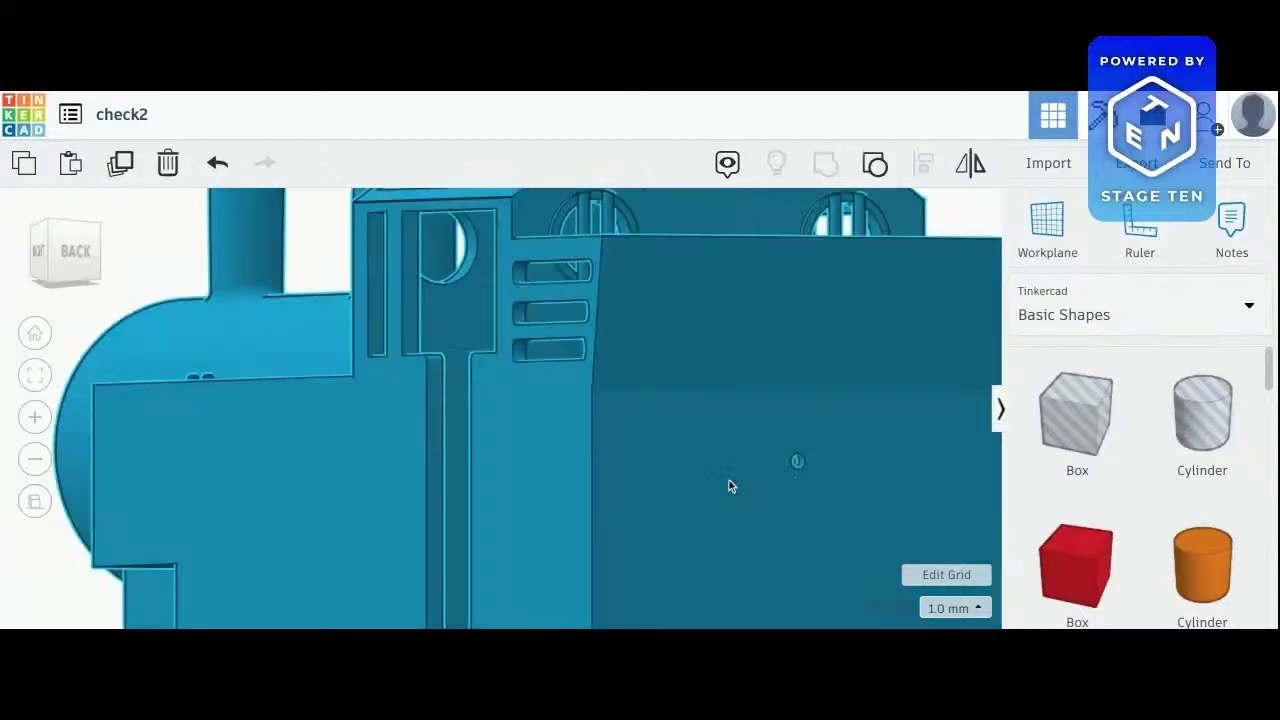
Hide the red chassis in the underside view and inspect the blue body's floor and rear bunker from below and above
left_click(64, 252)
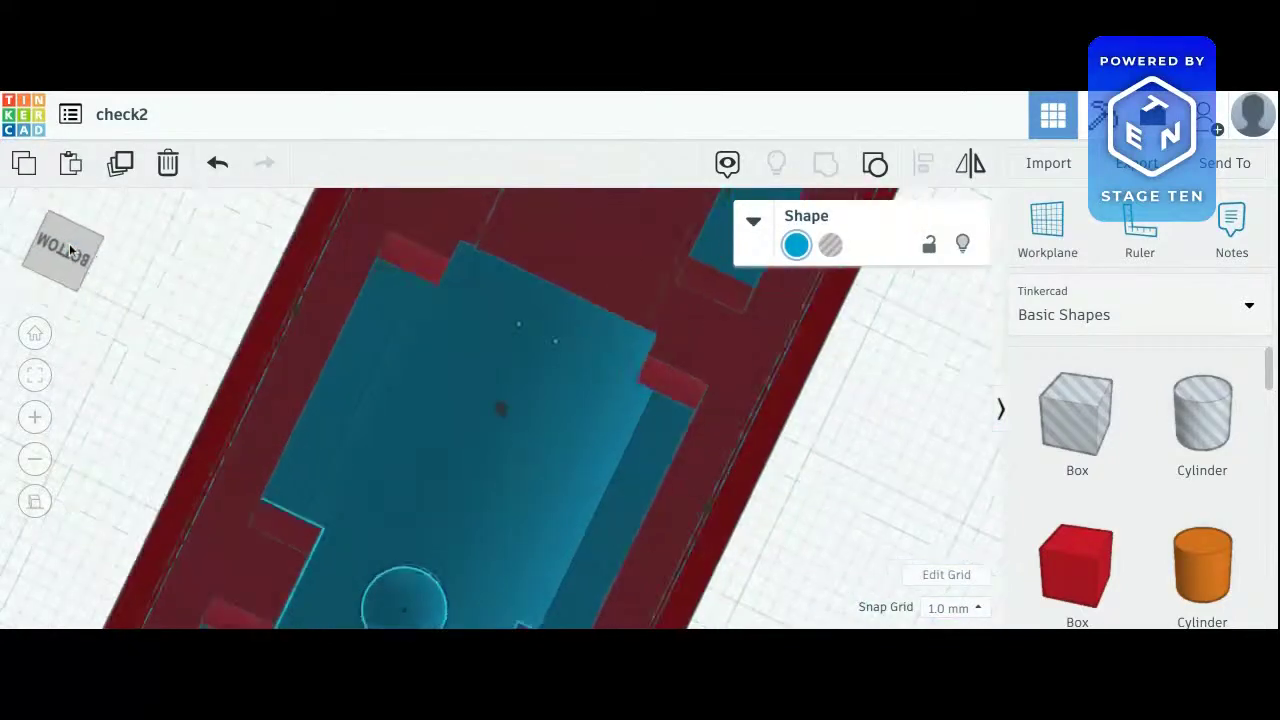
left_click(802, 288)
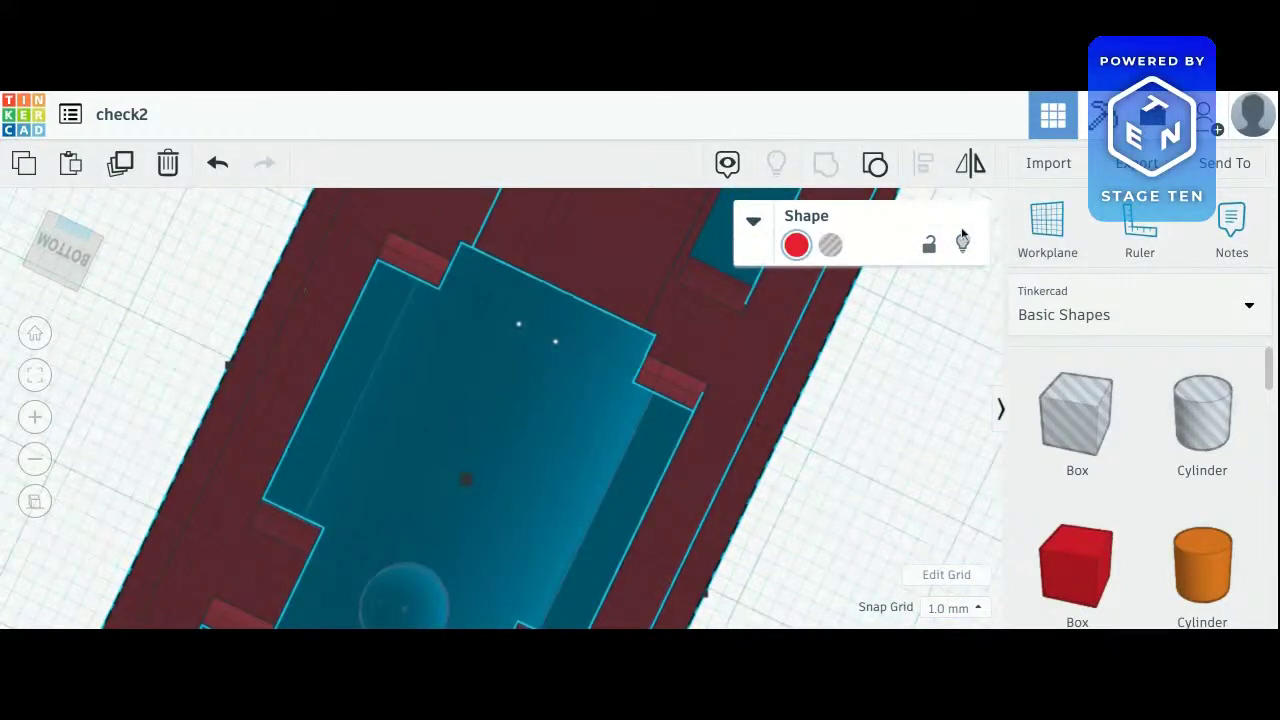
left_click(962, 244)
mouse_move(921, 352)
middle_mouse_down()
mouse_move(841, 590)
mouse_move(742, 594)
middle_mouse_up()
middle_click_drag(785, 408, 710, 593)
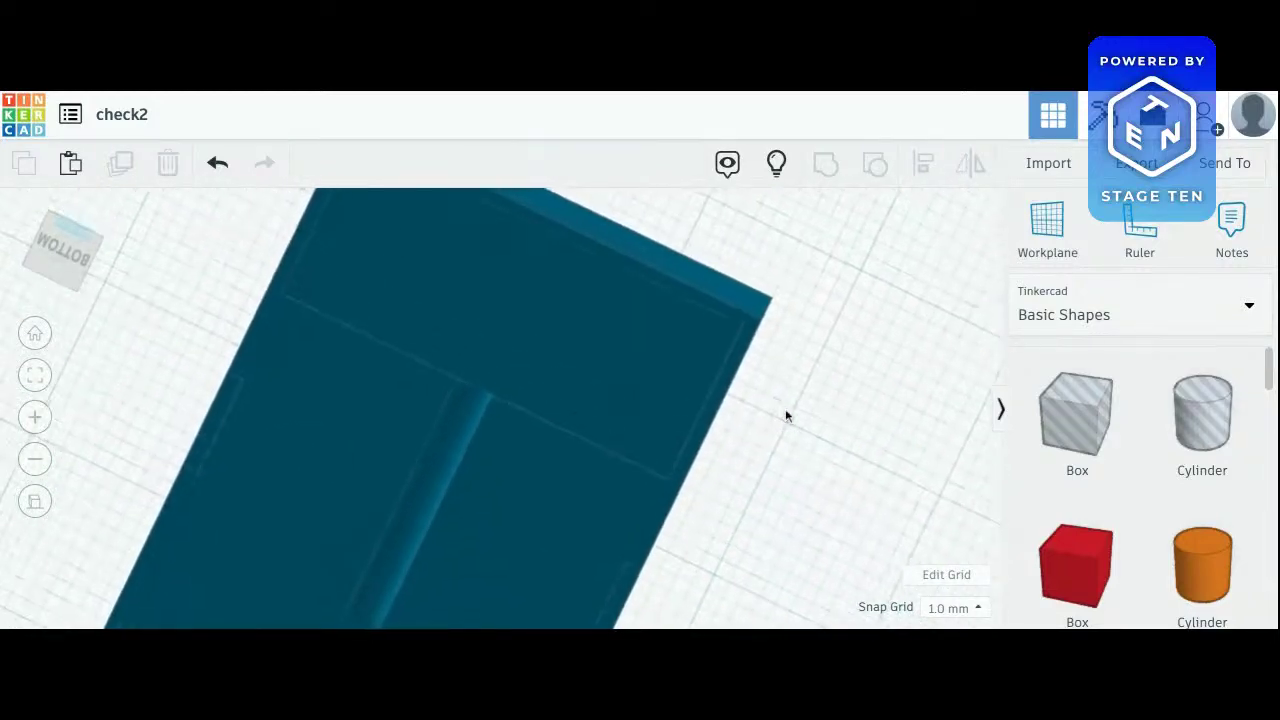
left_click(49, 257)
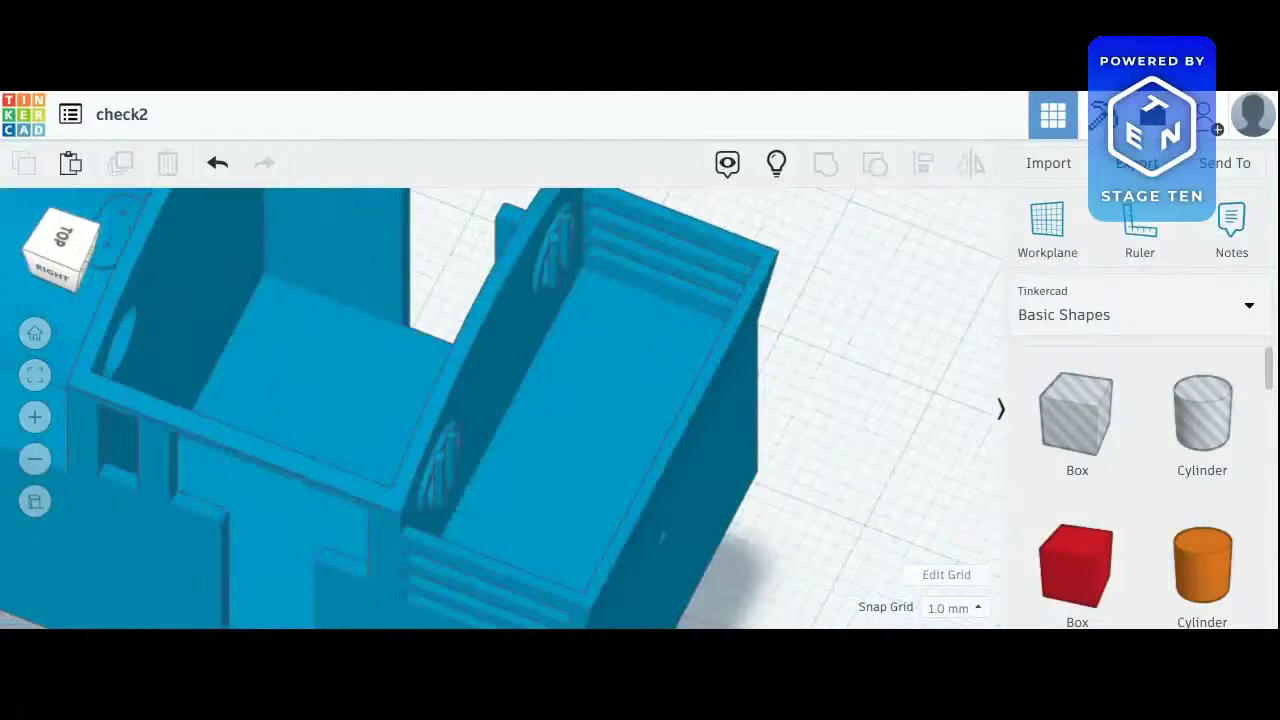
left_click(586, 349)
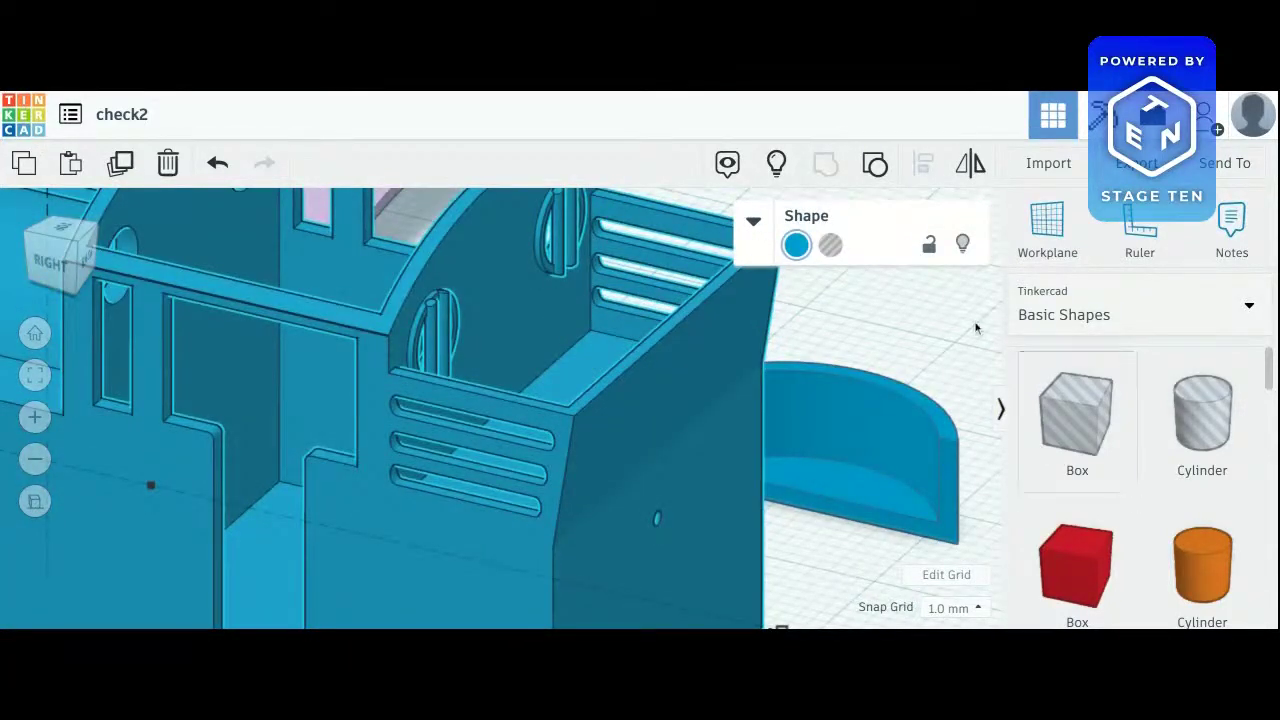
left_click(912, 321)
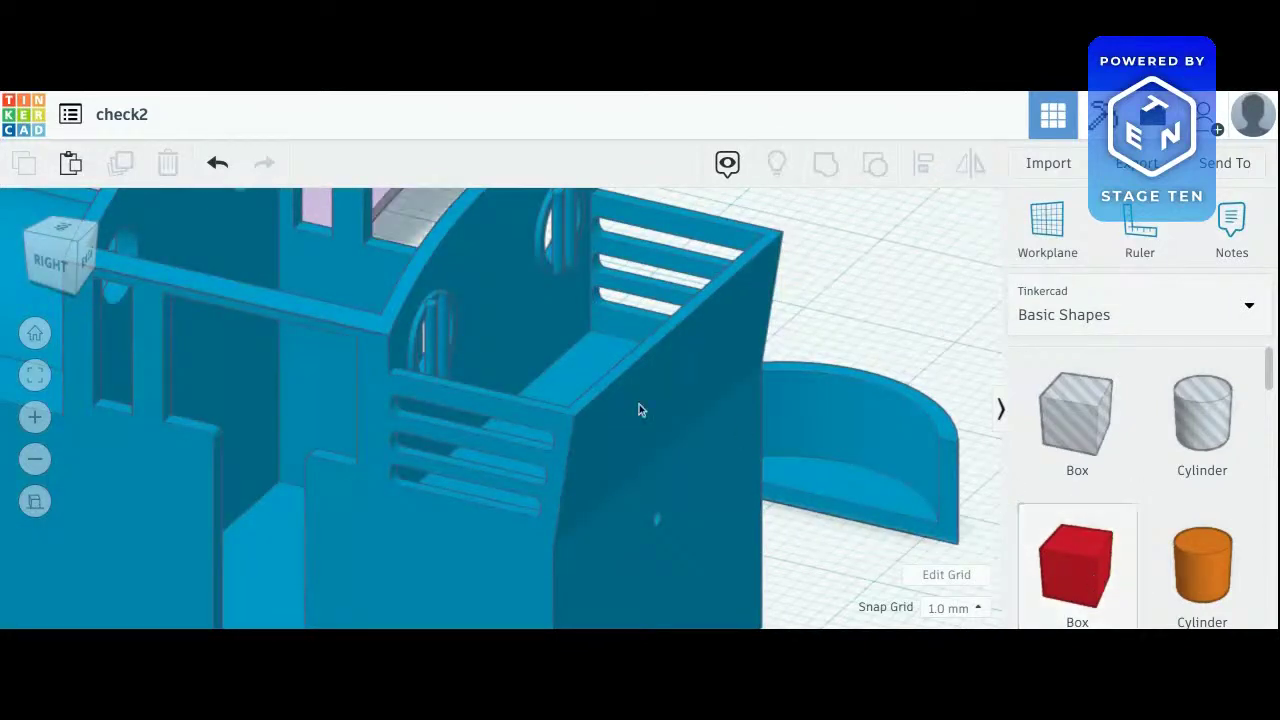
Place trial boxes around the blue body's rear bunker, checking it from the side and above, and delete them
left_click_drag(1076, 560, 814, 562)
key("Delete")
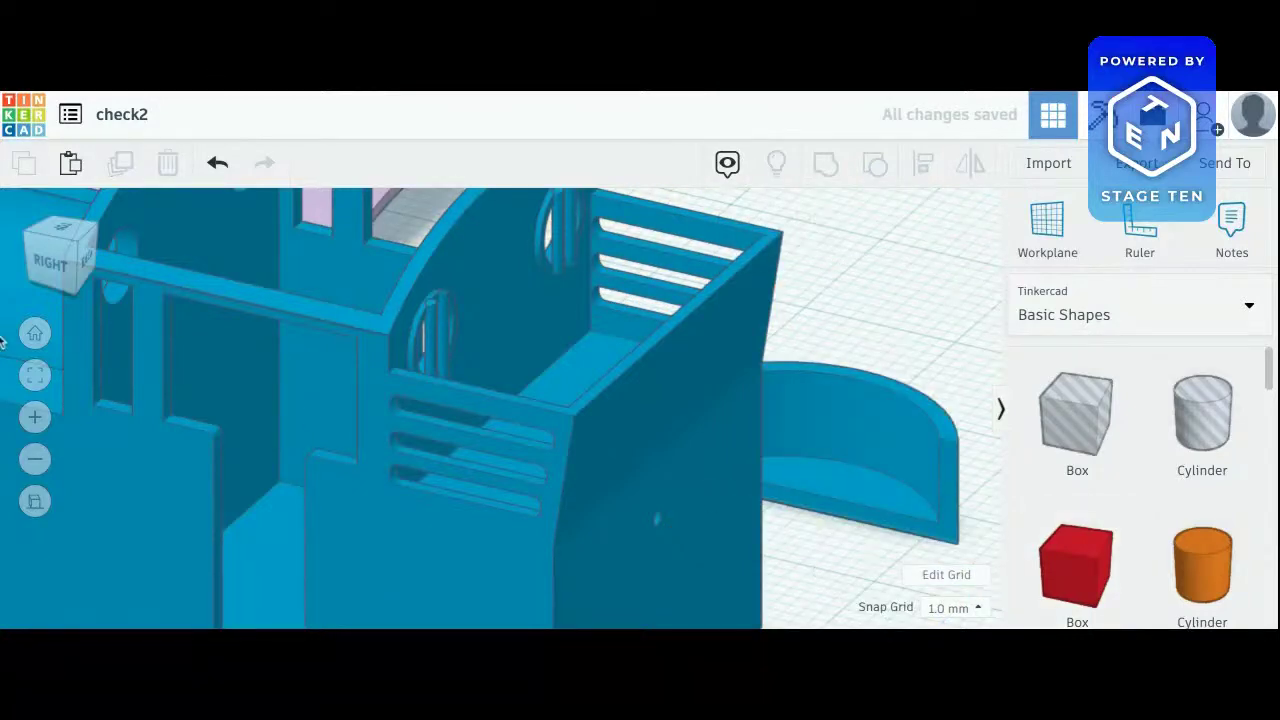
left_click(55, 265)
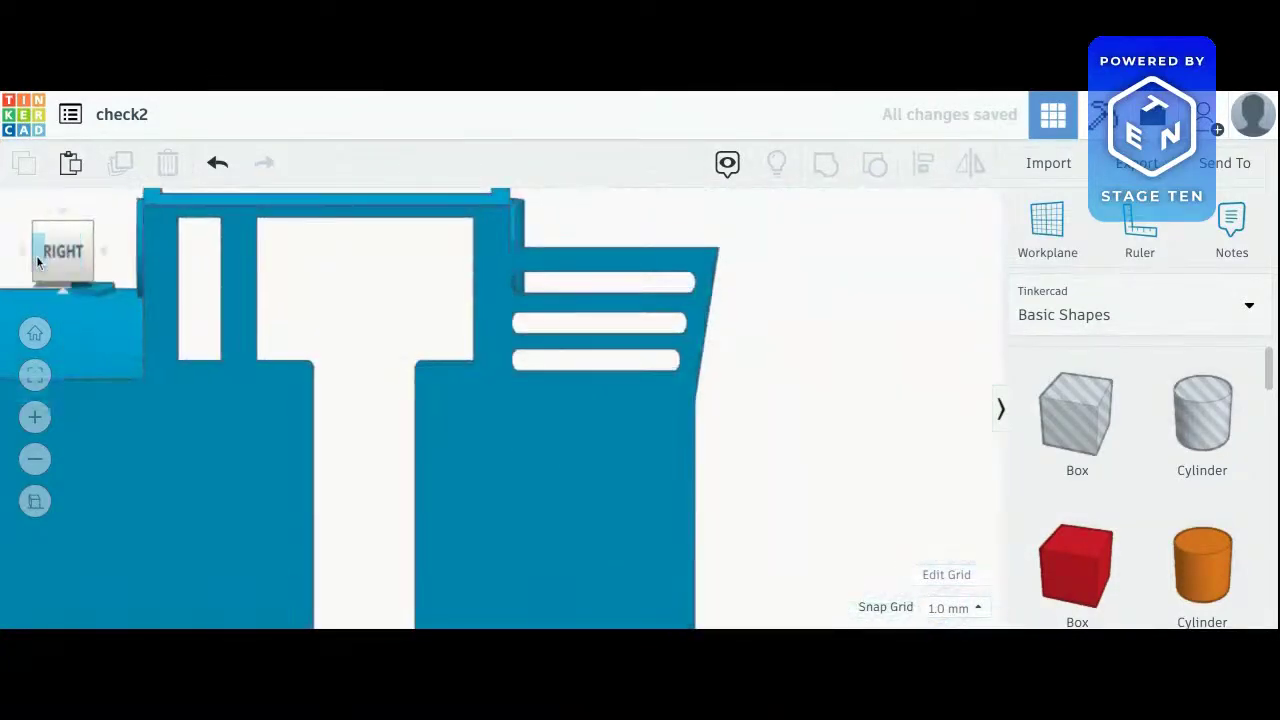
left_click(57, 243)
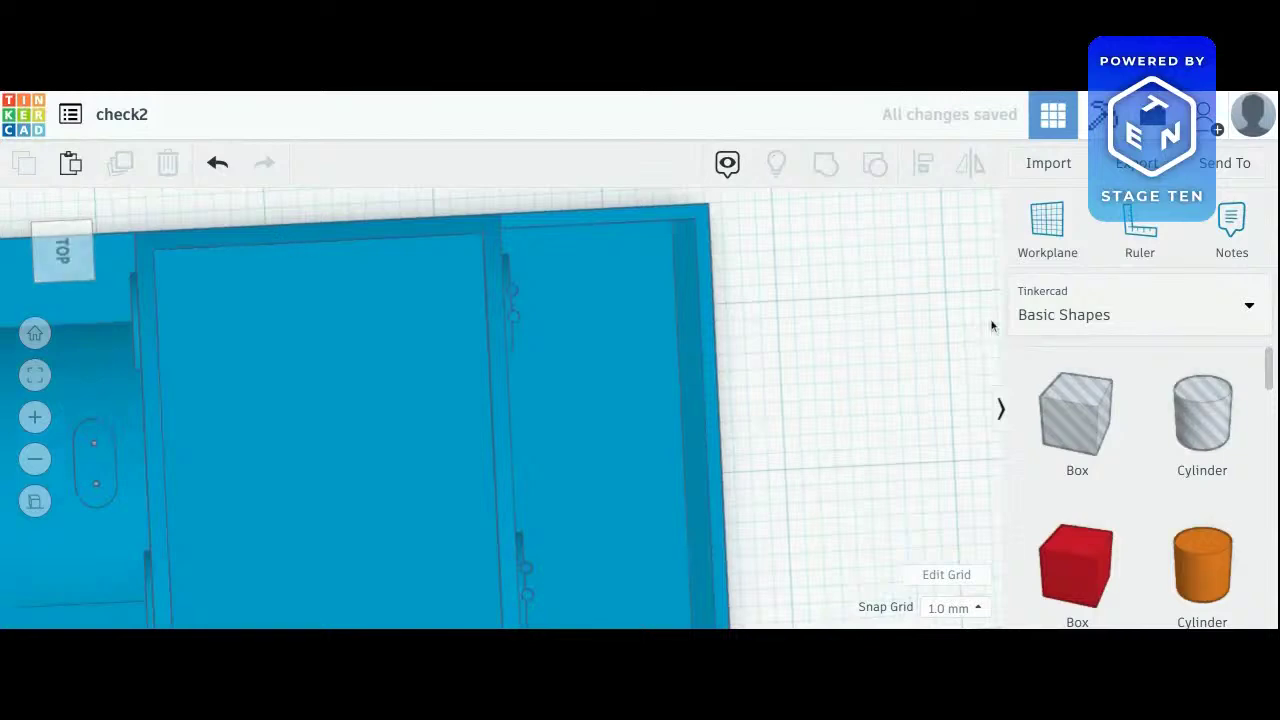
left_click_drag(1075, 565, 627, 408)
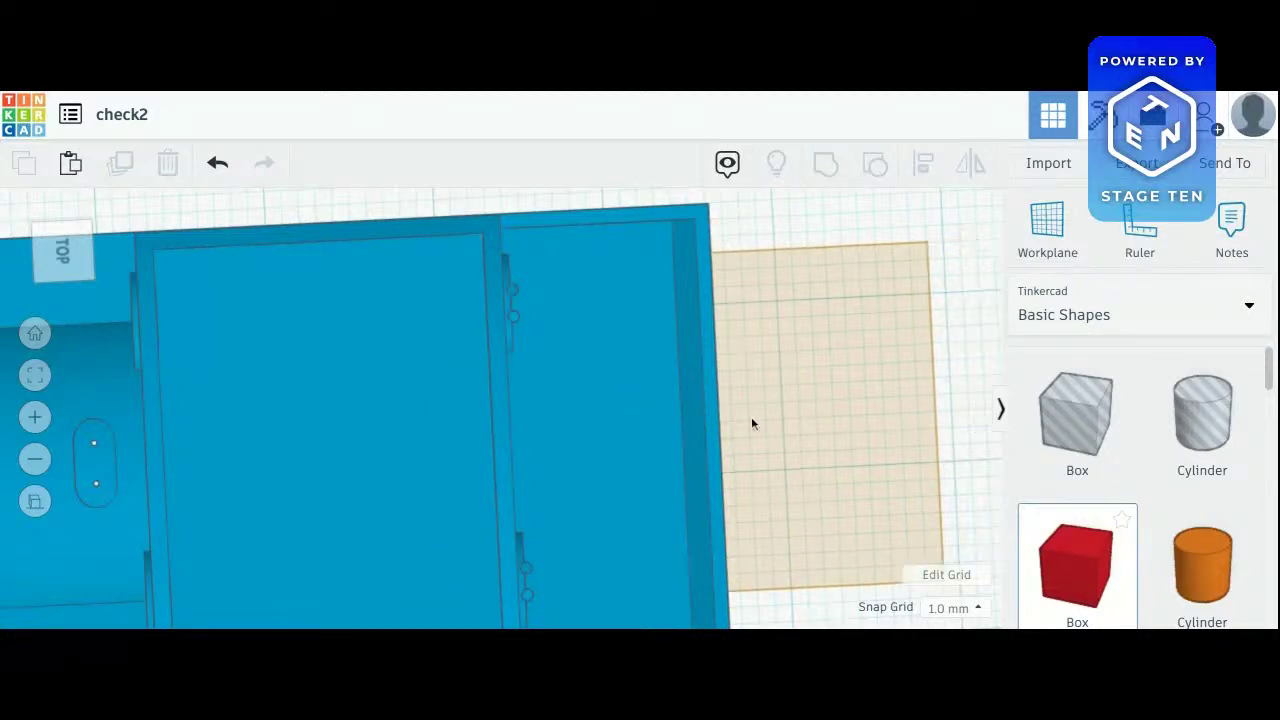
left_click(834, 399)
key("Delete")
Inspect the rear bunker from the side and the underside of the cab floor from several angles
left_click(67, 248)
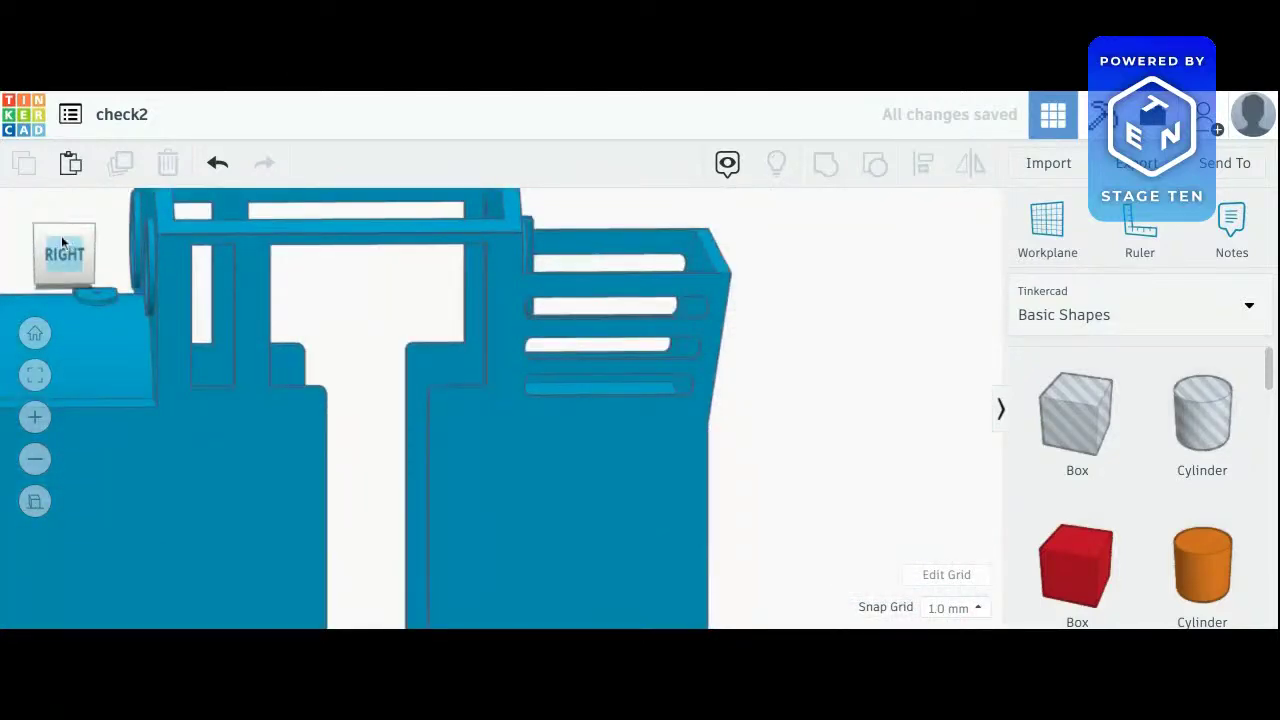
left_click(61, 235)
left_click_drag(61, 236, 75, 125)
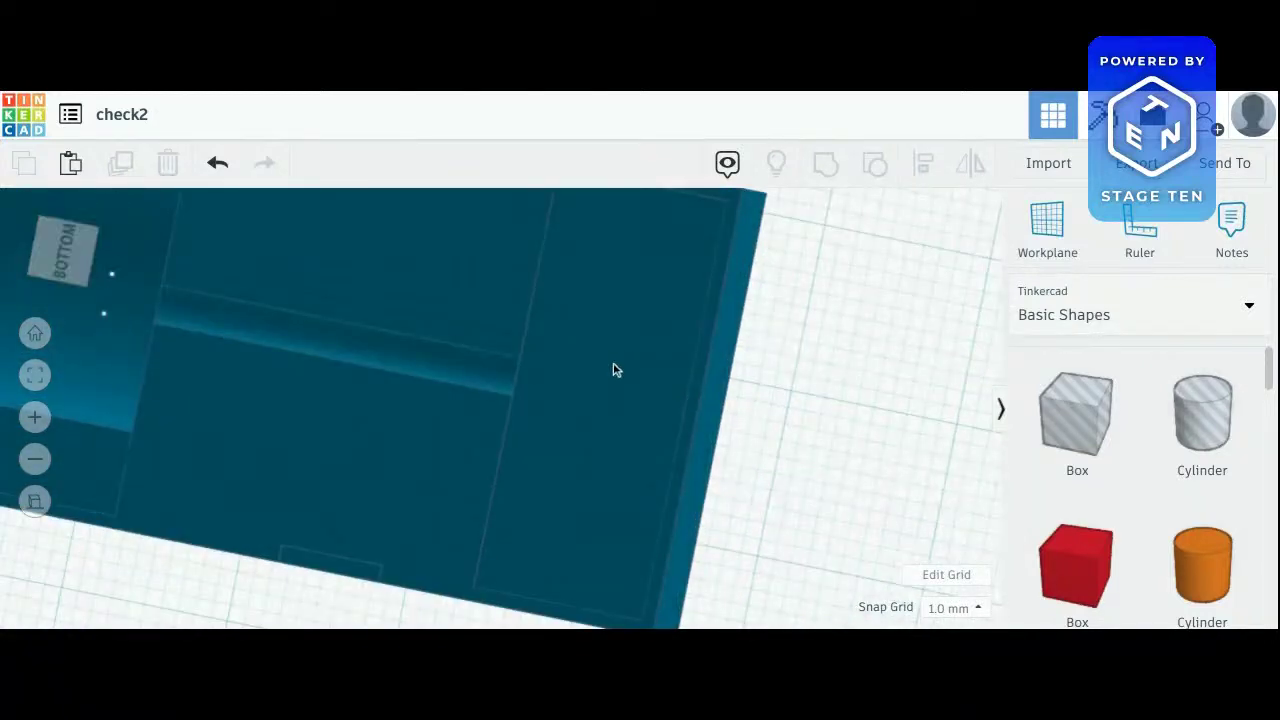
left_click(67, 257)
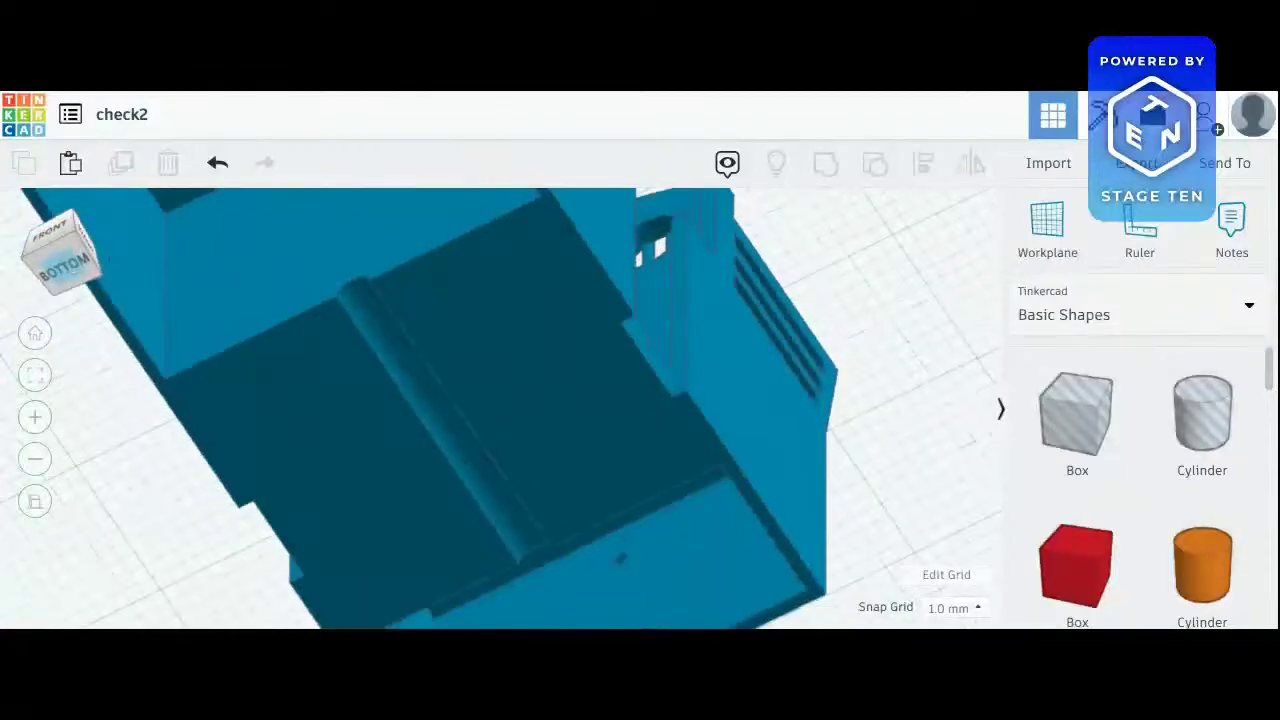
left_click_drag(63, 255, 280, 240)
left_click_drag(367, 241, 855, 262)
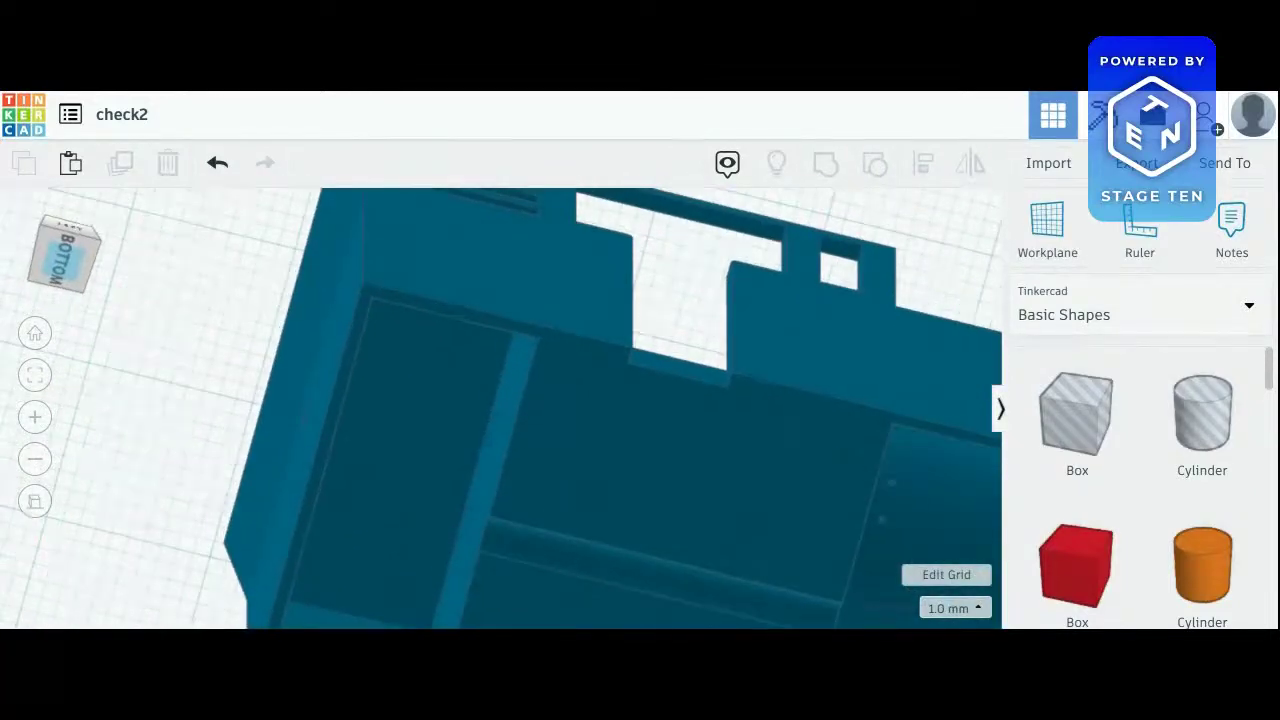
Select the blue body and examine the recess beneath its bunker and the stepped cavity beneath the boiler
right_click_drag(500, 400, 825, 310)
right_click_drag(90, 450, 533, 447)
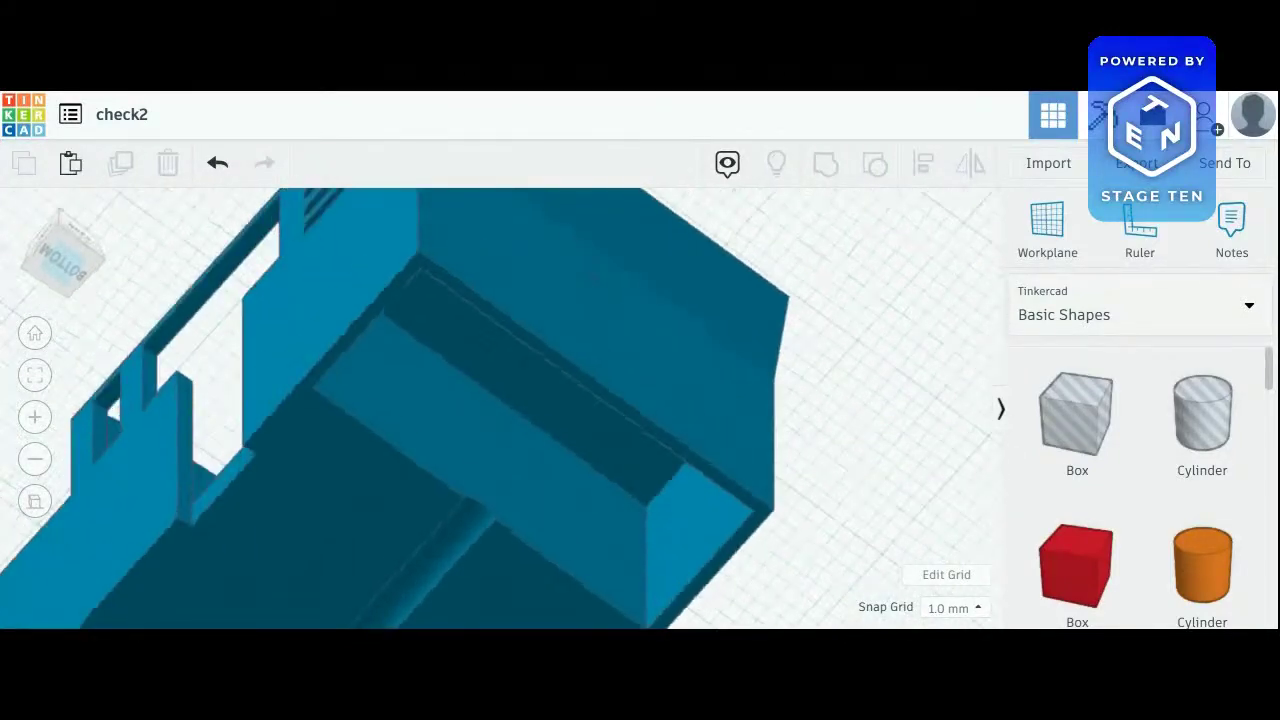
left_click(491, 437)
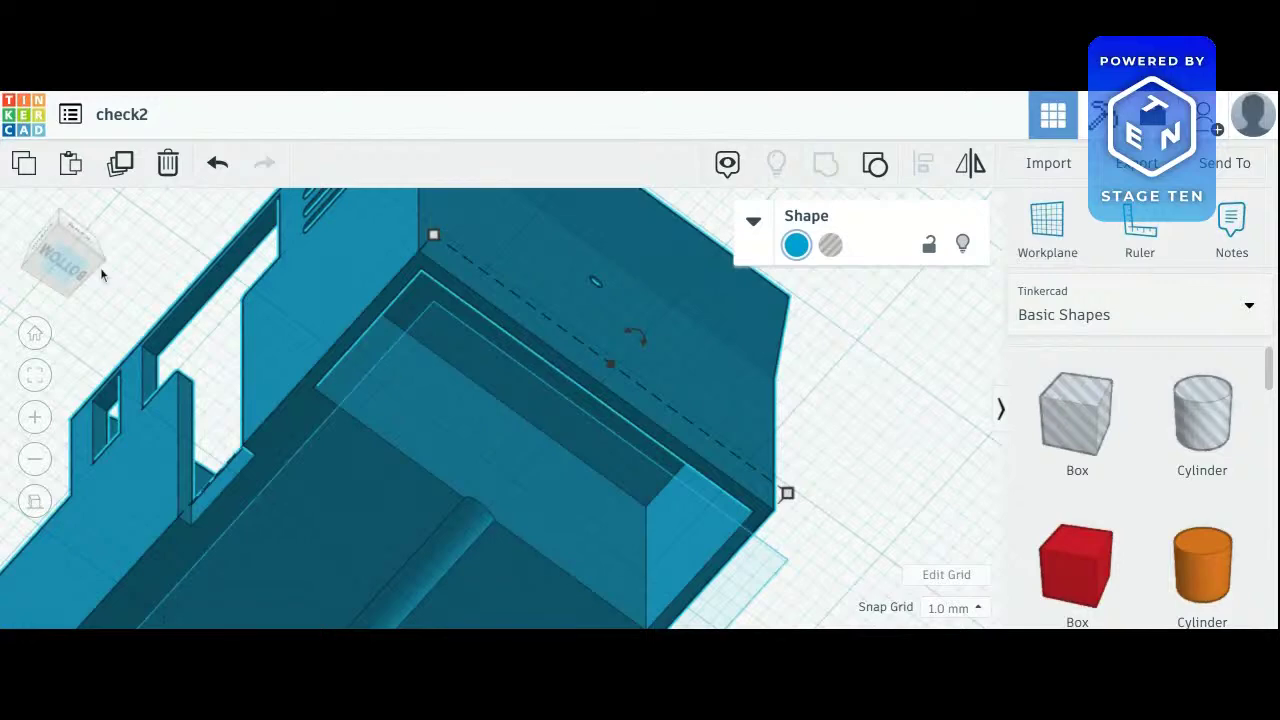
left_click(70, 260)
left_click_drag(72, 261, 68, 262)
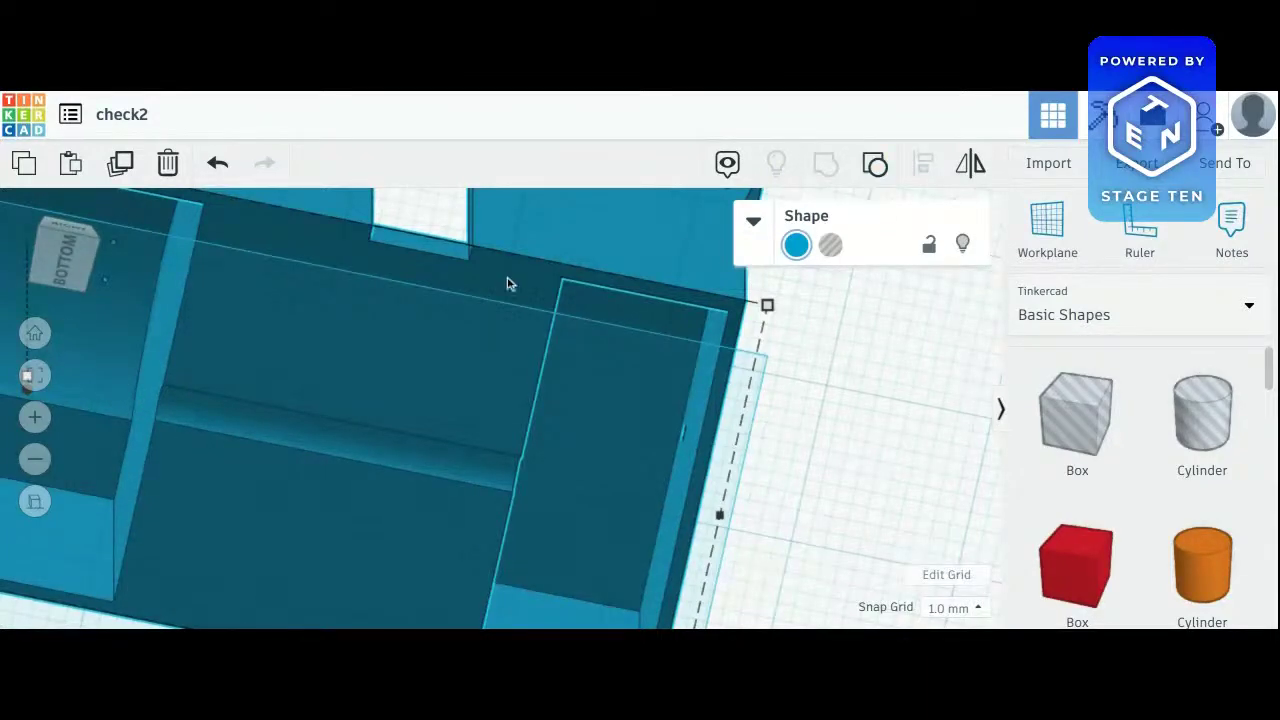
left_click(50, 233)
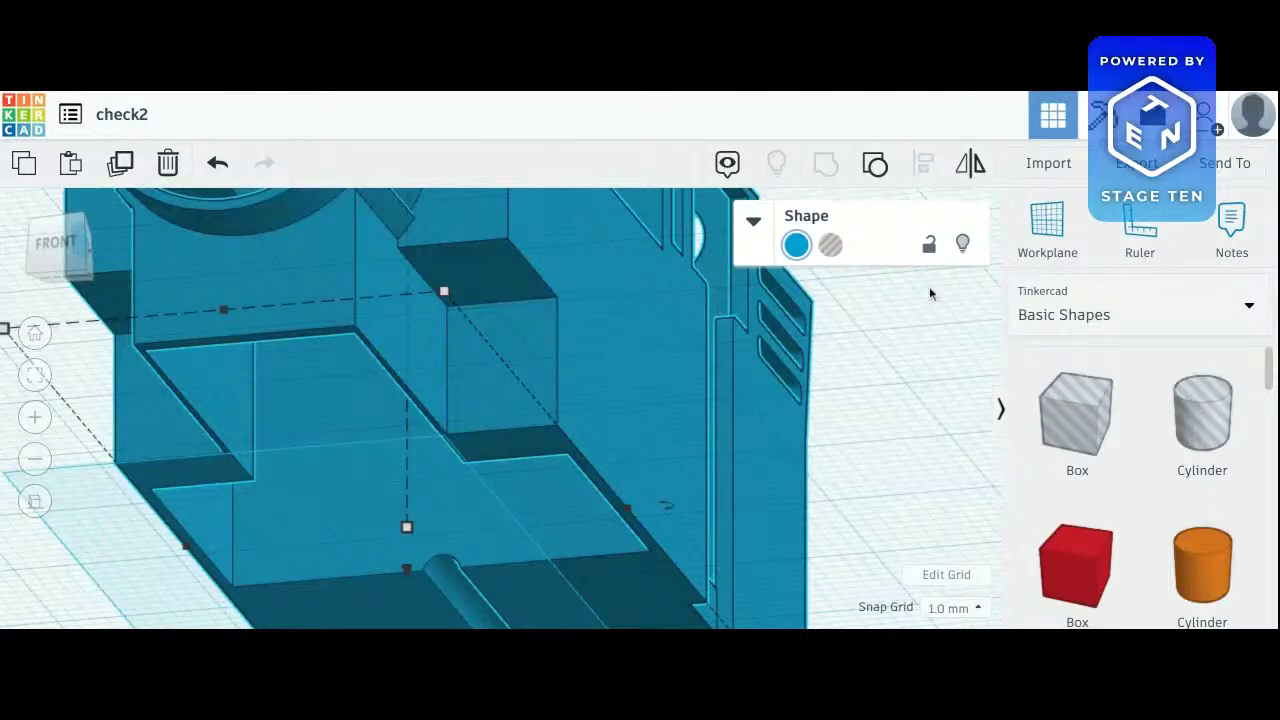
Hide the blue body, show all parts again and view the cab from the top front corner
left_click(975, 240)
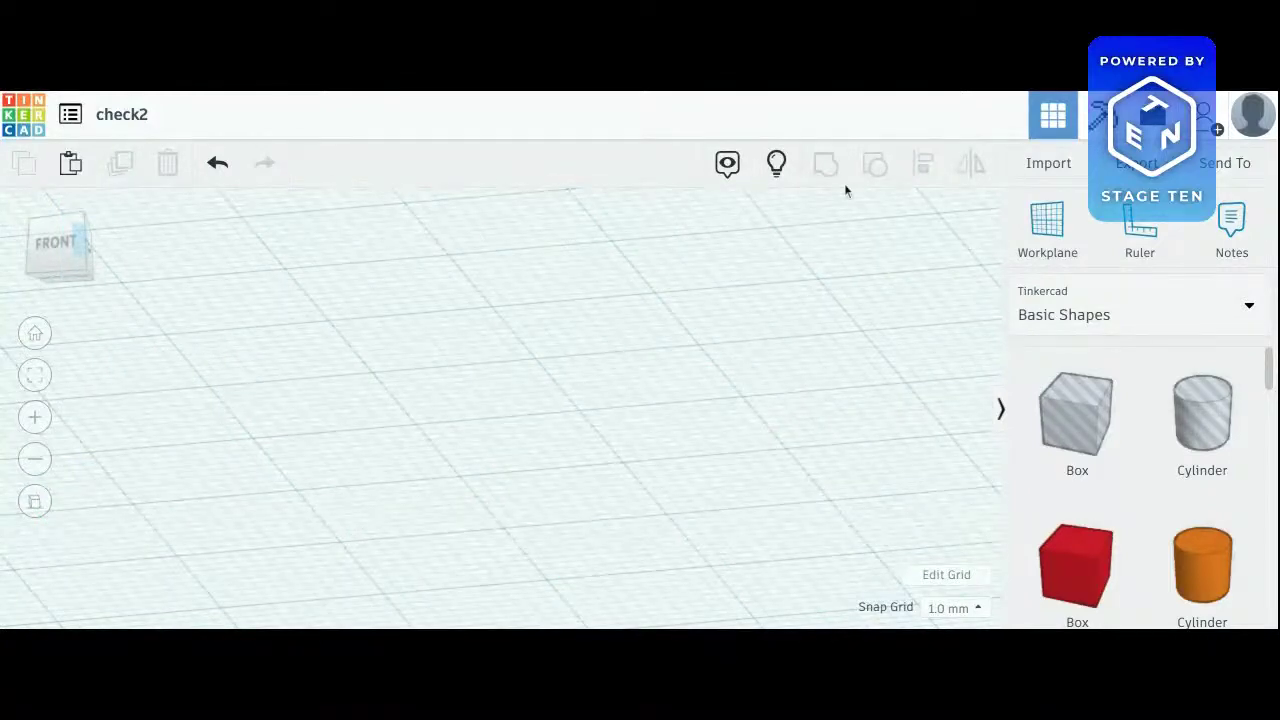
left_click(778, 165)
left_click(255, 273)
left_click(55, 252)
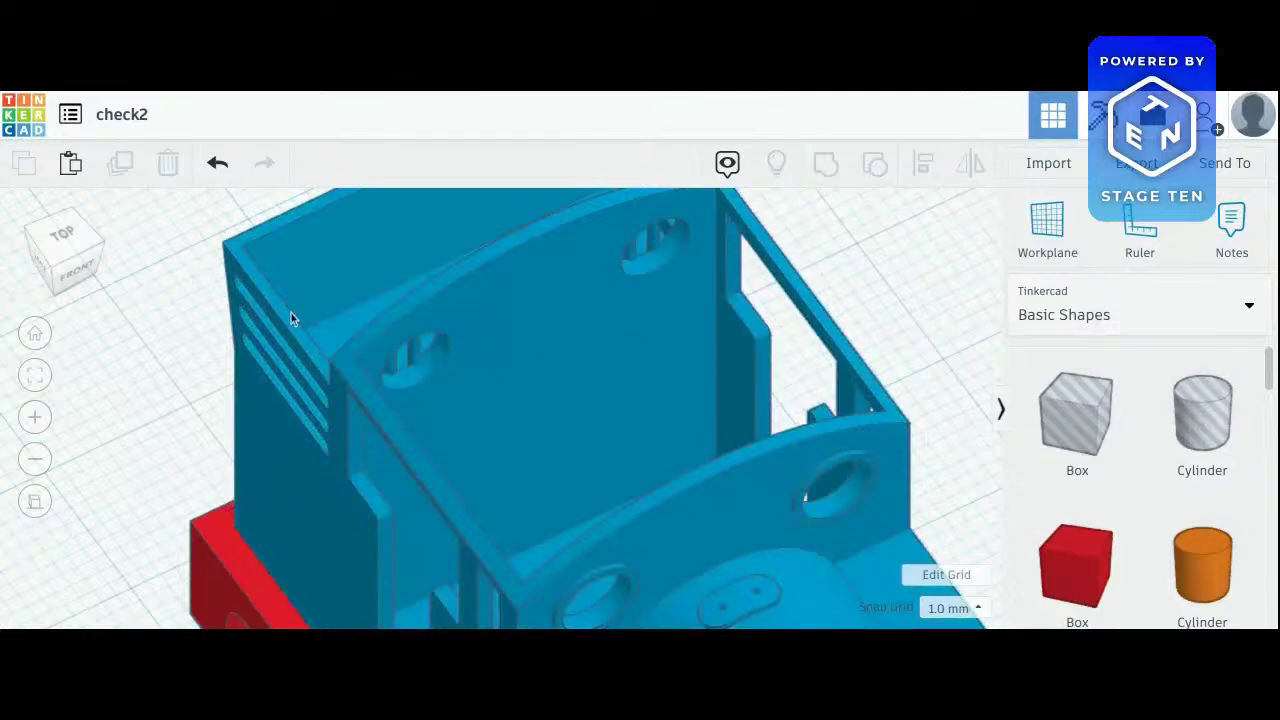
Hide the blue body again and examine the rounded channel, round hole and two slots in the chassis top
left_click(963, 242)
left_click(52, 240)
left_click_drag(52, 240, 140, 220)
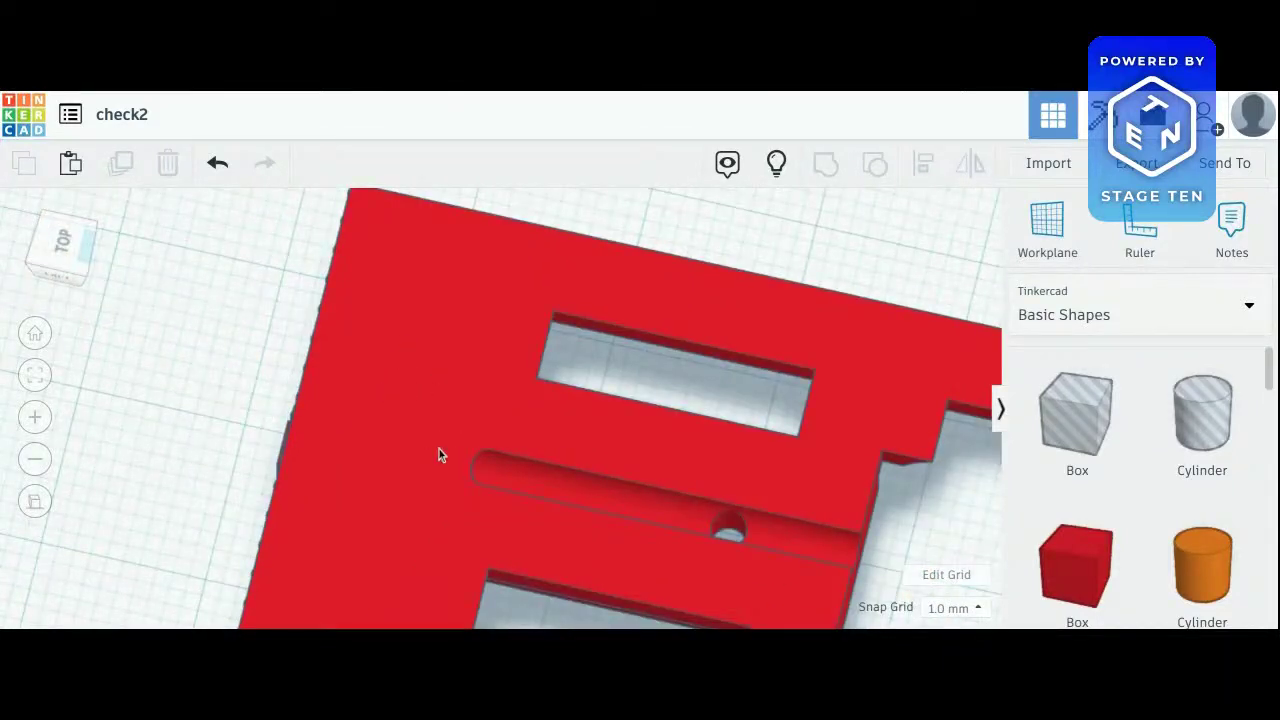
left_click(492, 477)
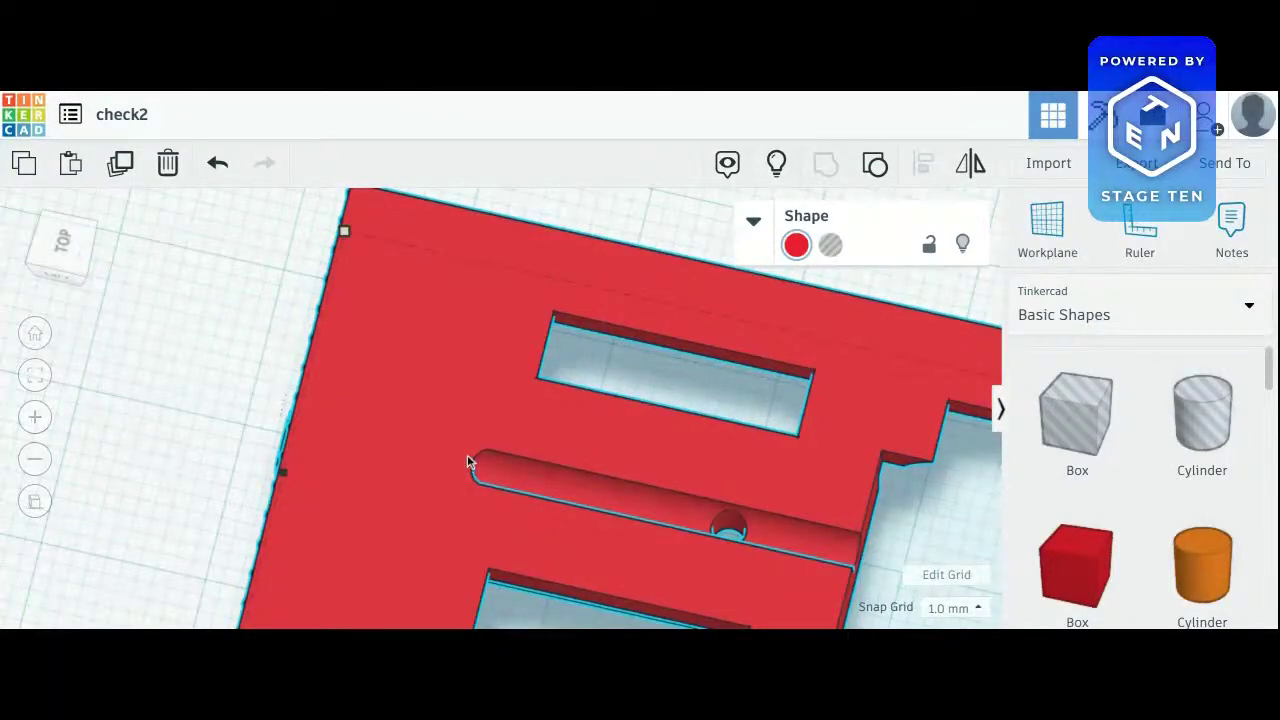
left_click(62, 240)
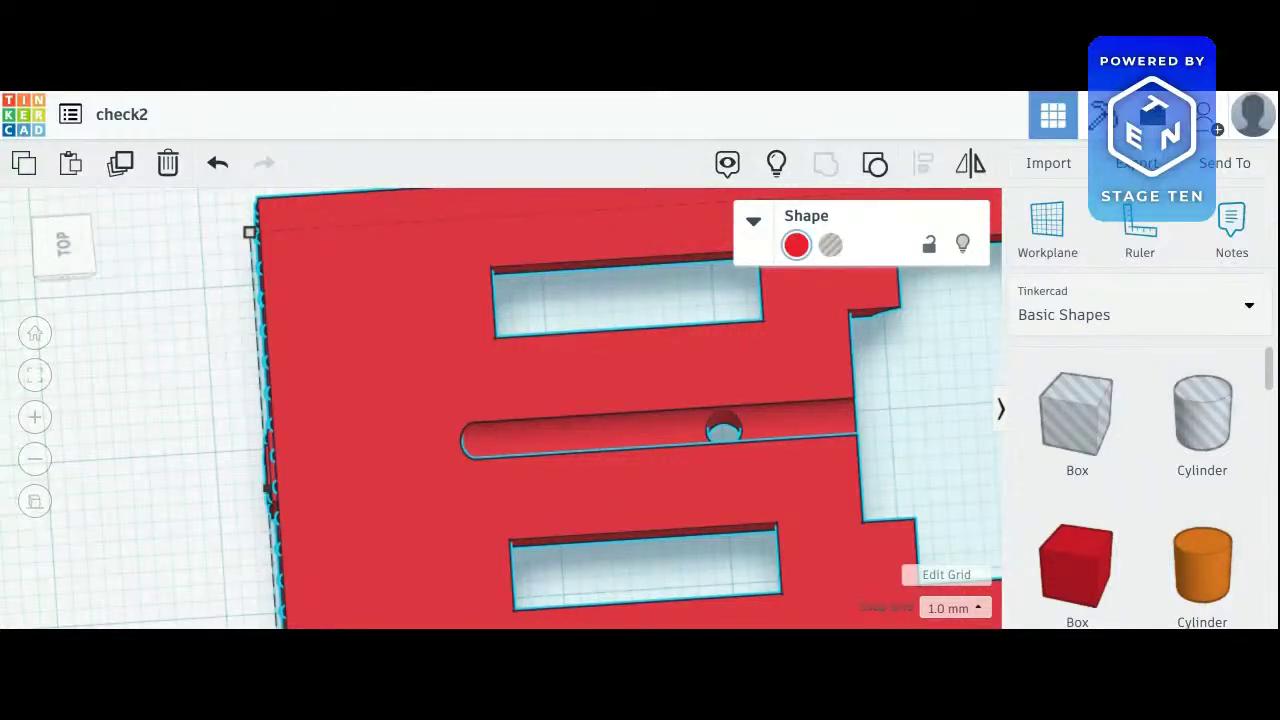
left_click_drag(58, 242, 52, 236)
right_click_drag(222, 542, 249, 346)
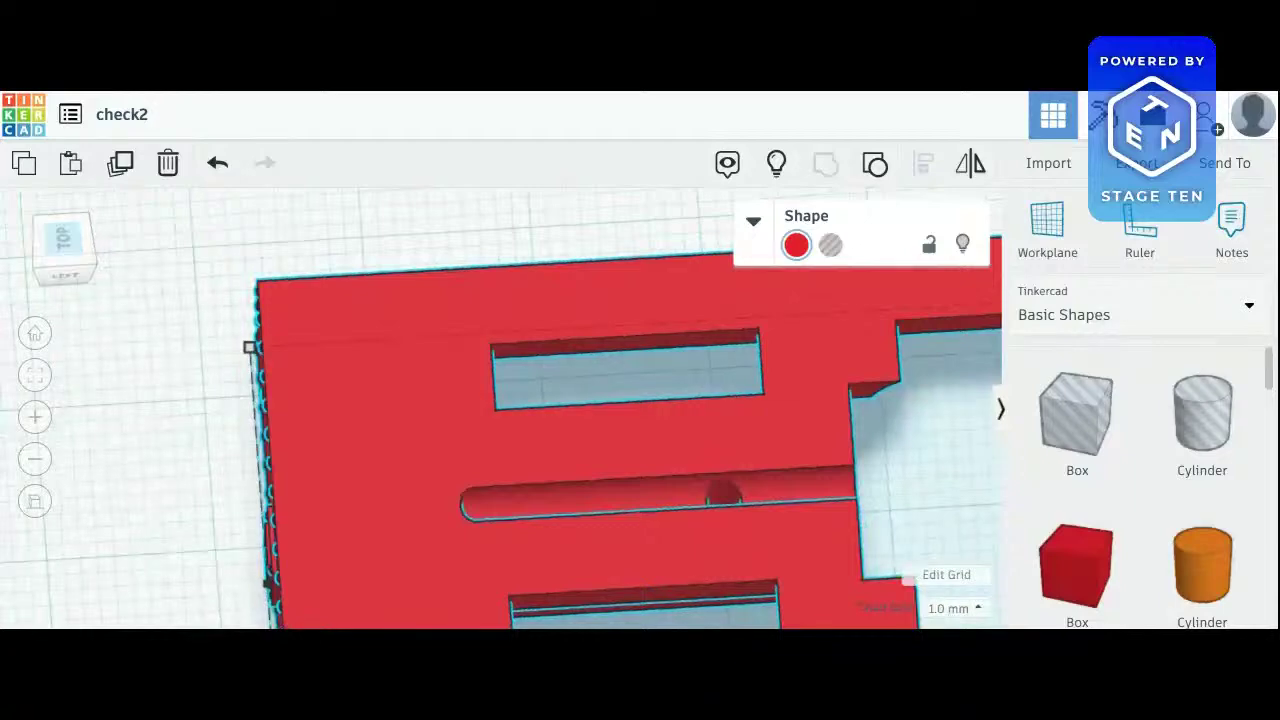
Inspect the chassis slots from the right rear corner, including the riveted rear face
mouse_move(67, 236)
left_mouse_down()
mouse_move(45, 270)
mouse_move(108, 265)
mouse_move(92, 240)
left_mouse_up()
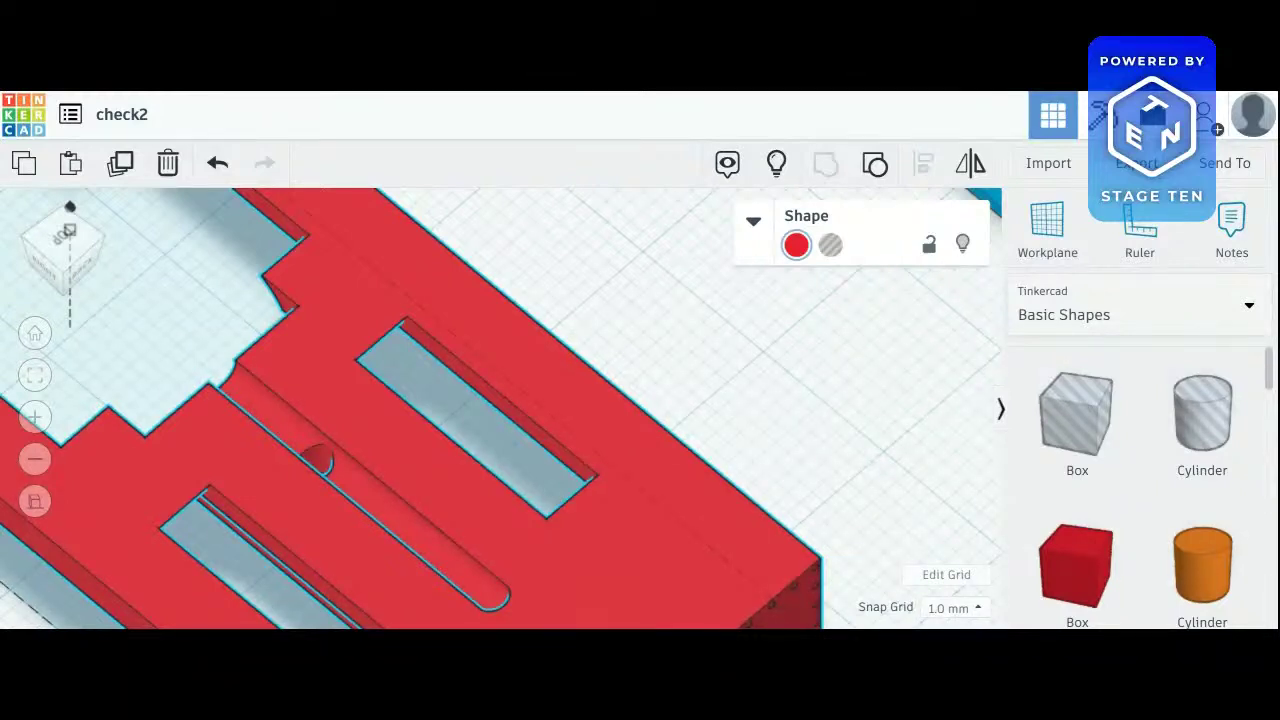
left_click(697, 286)
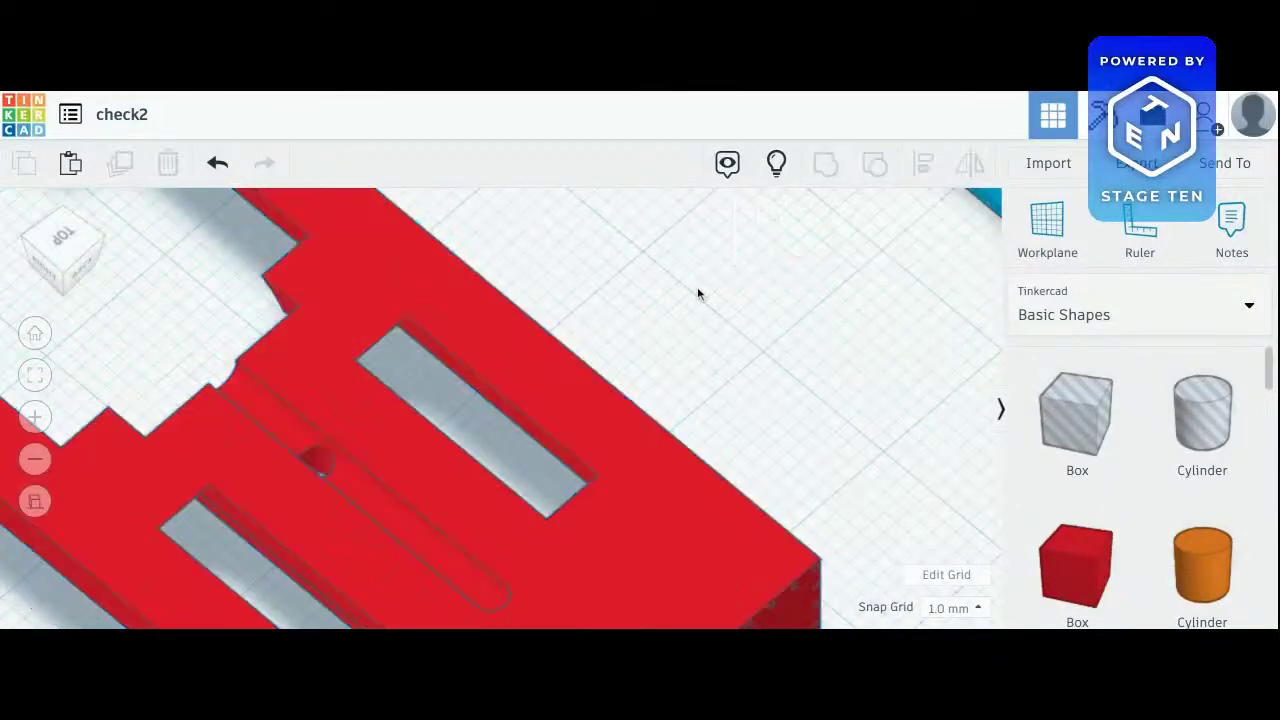
left_click(88, 253)
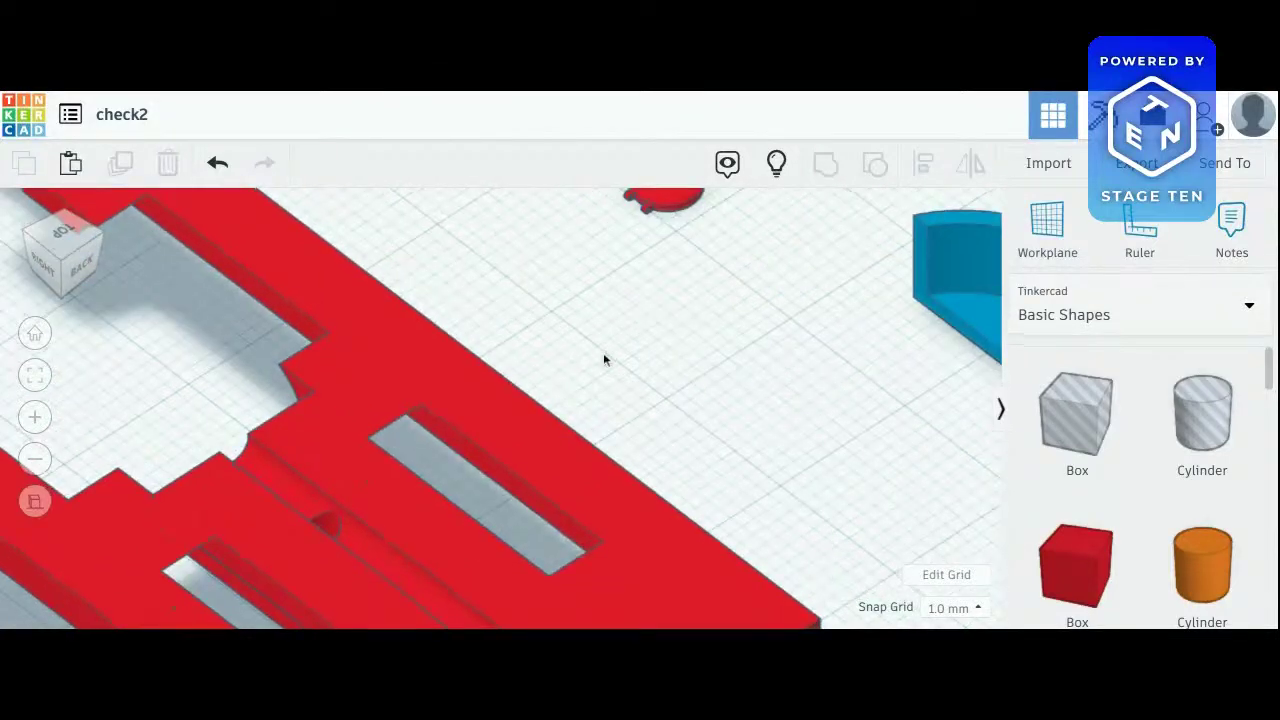
middle_click_drag(604, 478, 604, 354)
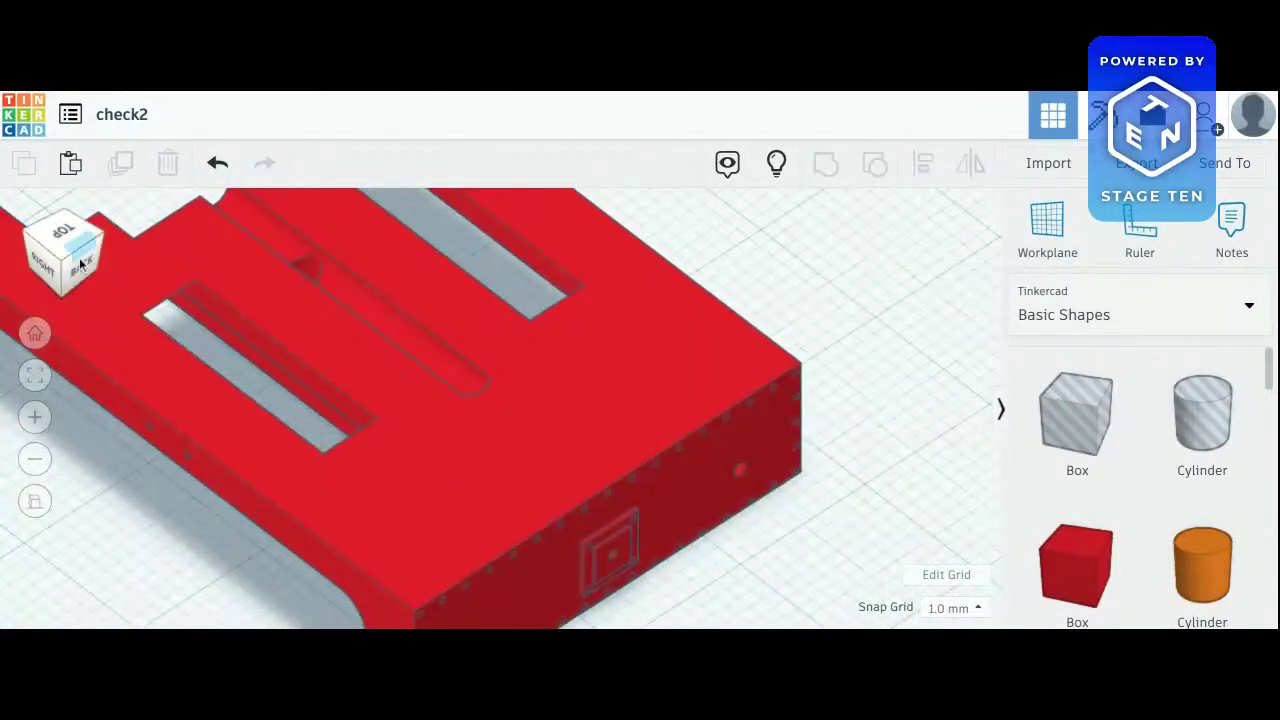
Select the red chassis and examine its side holes, top slots and riveted rear face from the right rear corner
left_click(82, 263)
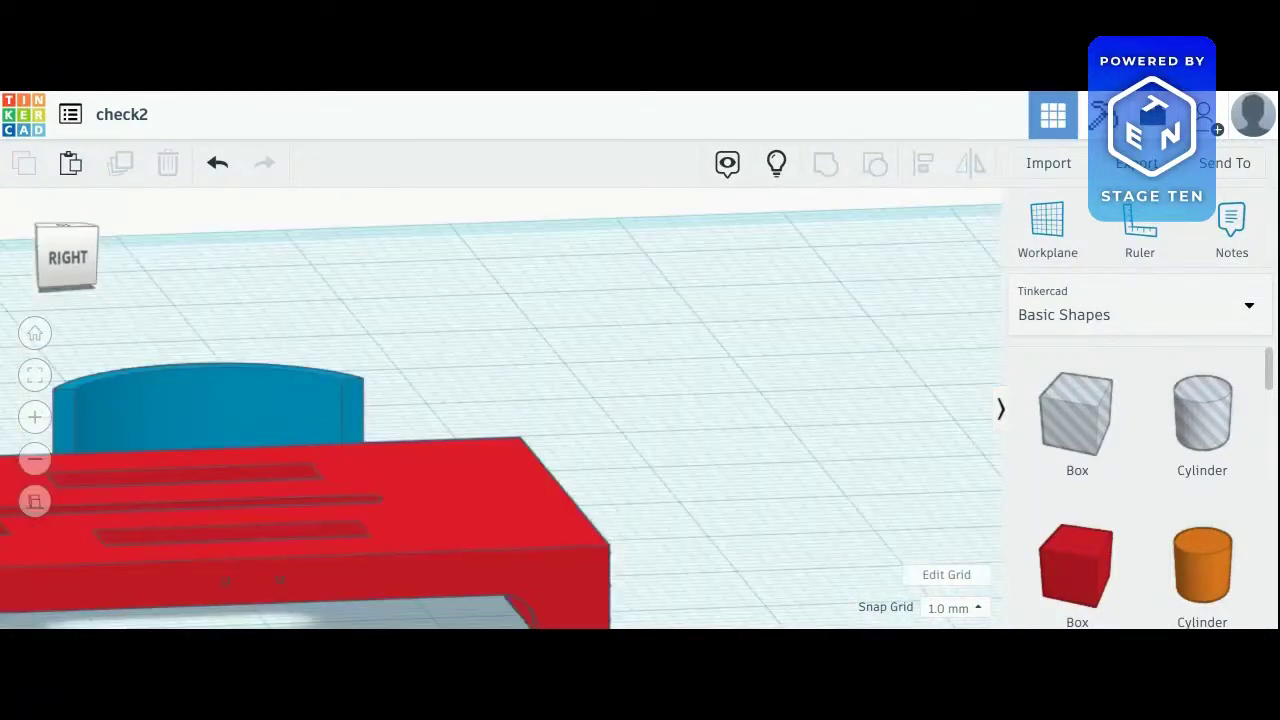
left_click(269, 590)
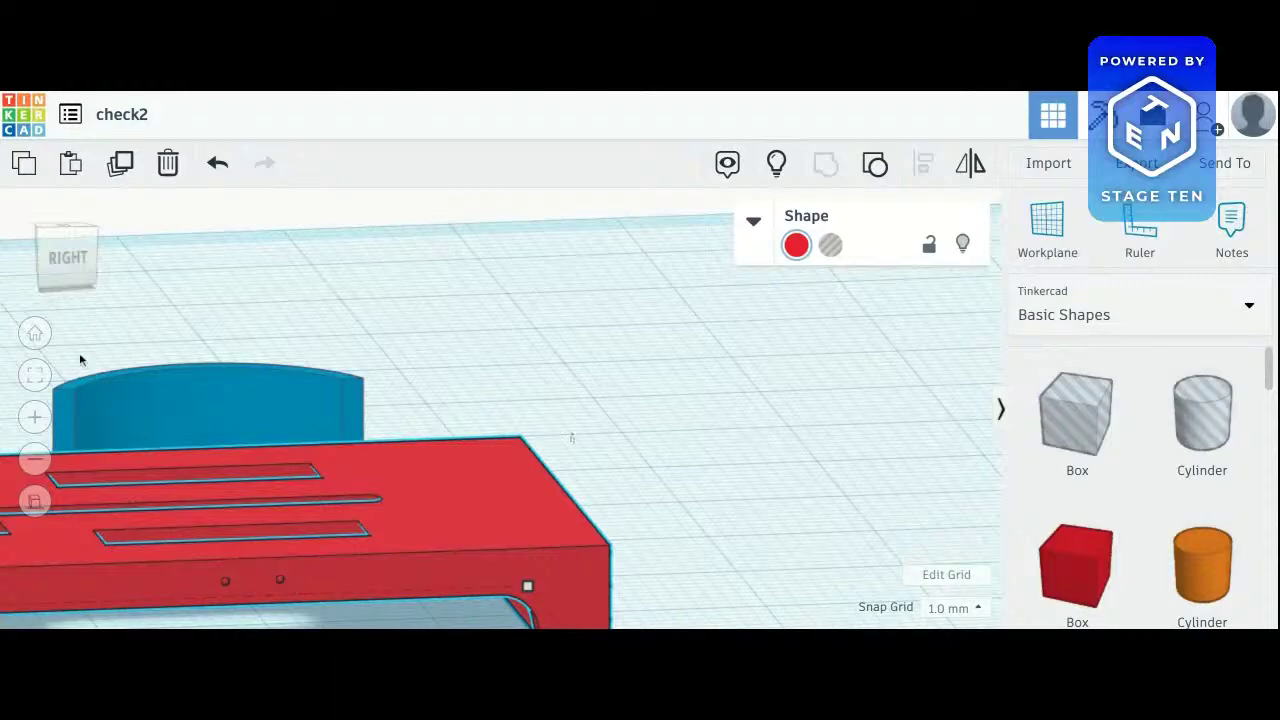
left_click(71, 273)
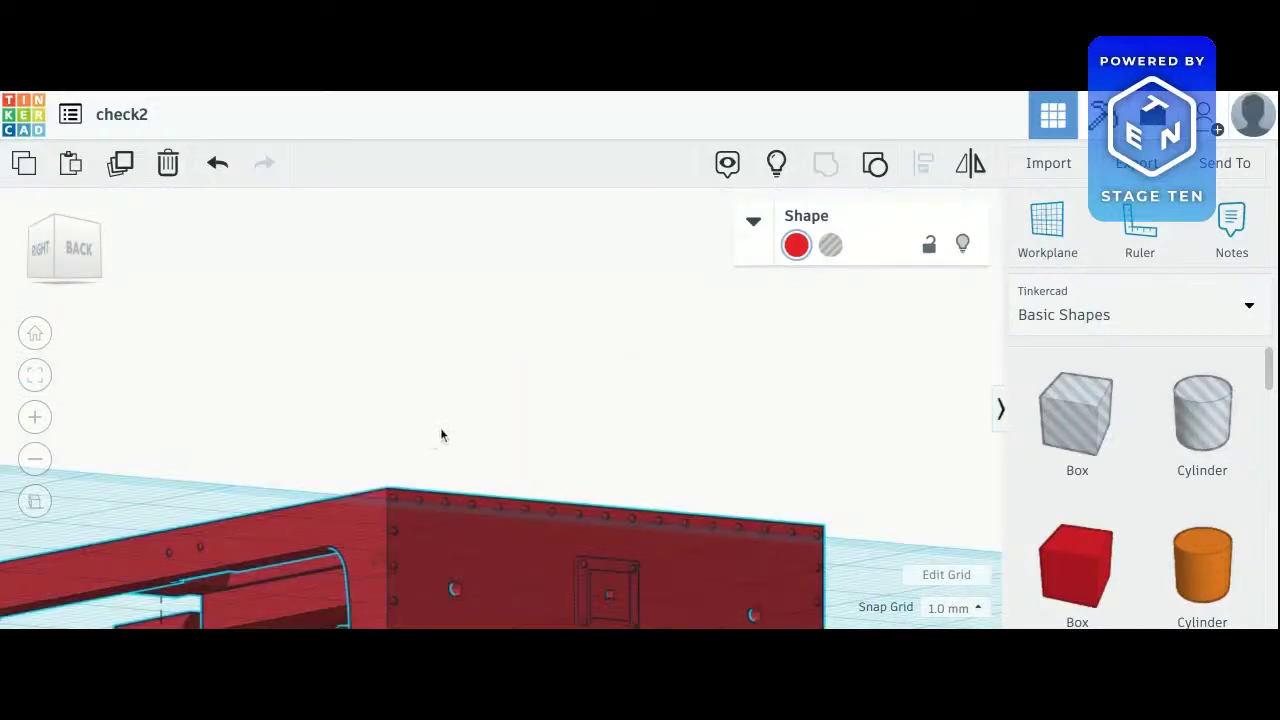
left_click(100, 252)
mouse_move(100, 256)
left_mouse_down()
mouse_move(106, 238)
mouse_move(106, 252)
left_mouse_up()
right_click_drag(153, 309, 340, 300)
right_click_drag(462, 302, 680, 390)
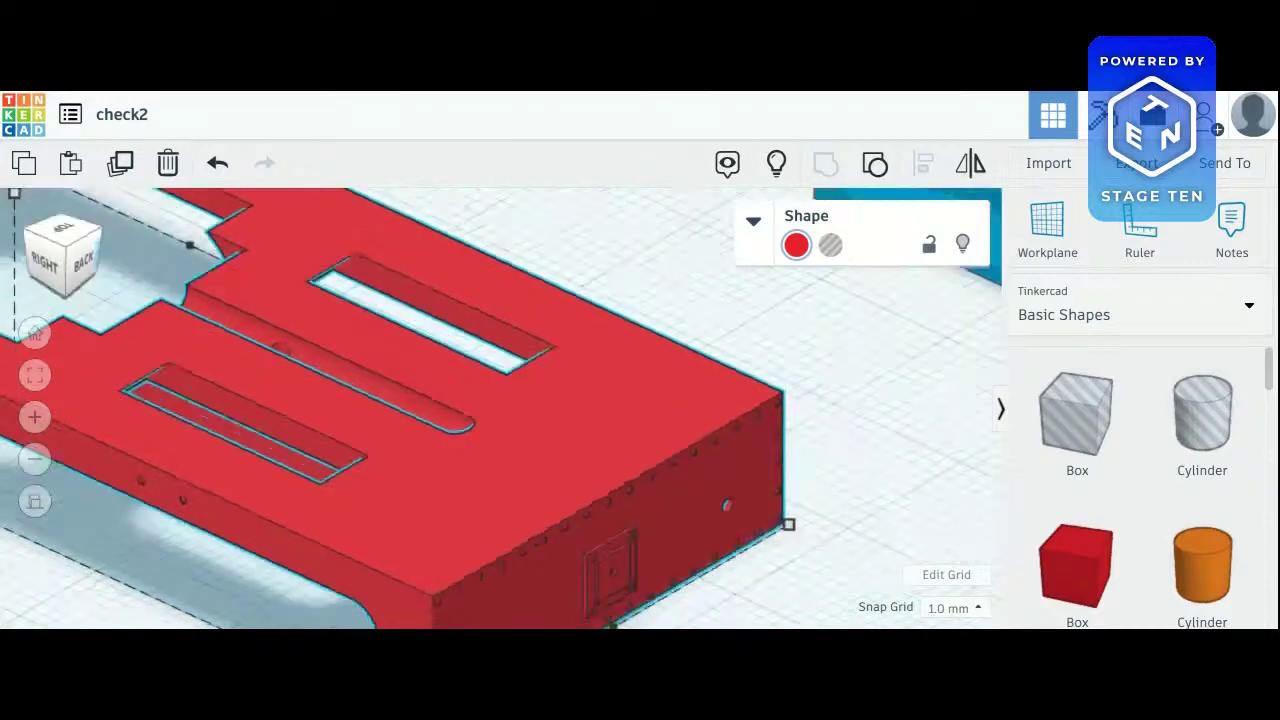
right_click_drag(190, 244, 190, 419)
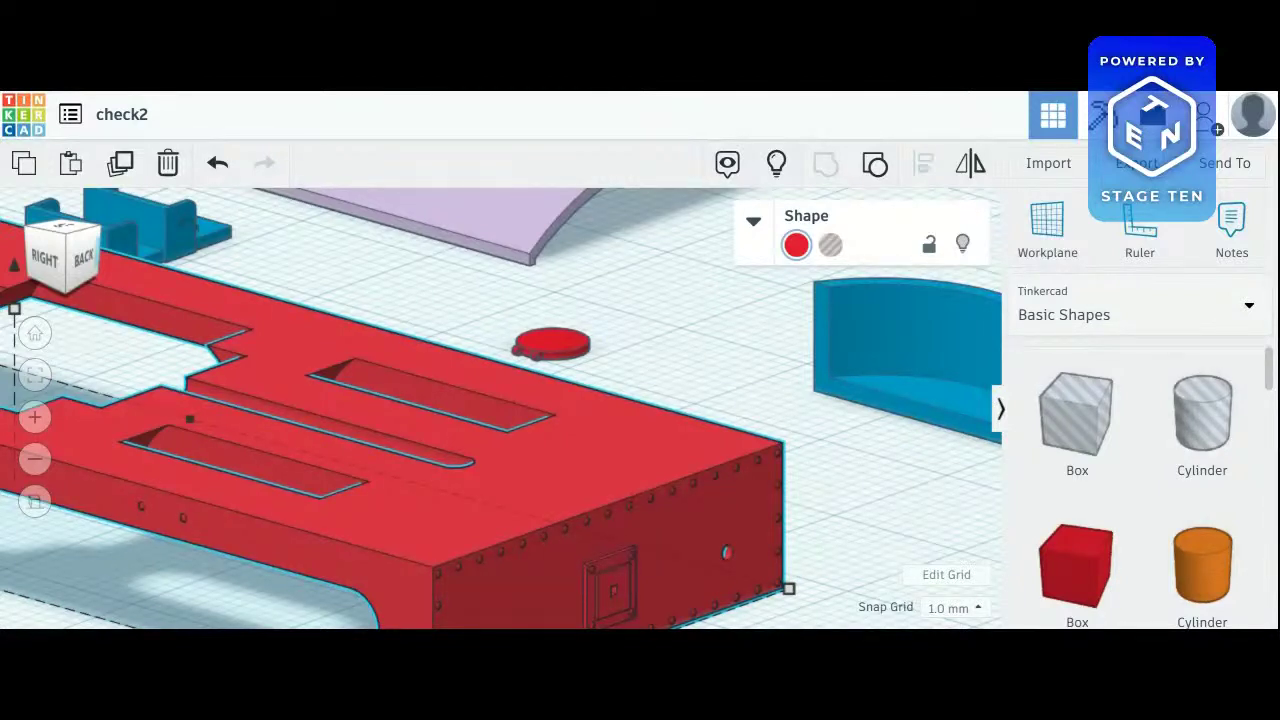
Inspect the chassis's riveted rear end at a low angle and view its top slots from the left and back
left_click(85, 236)
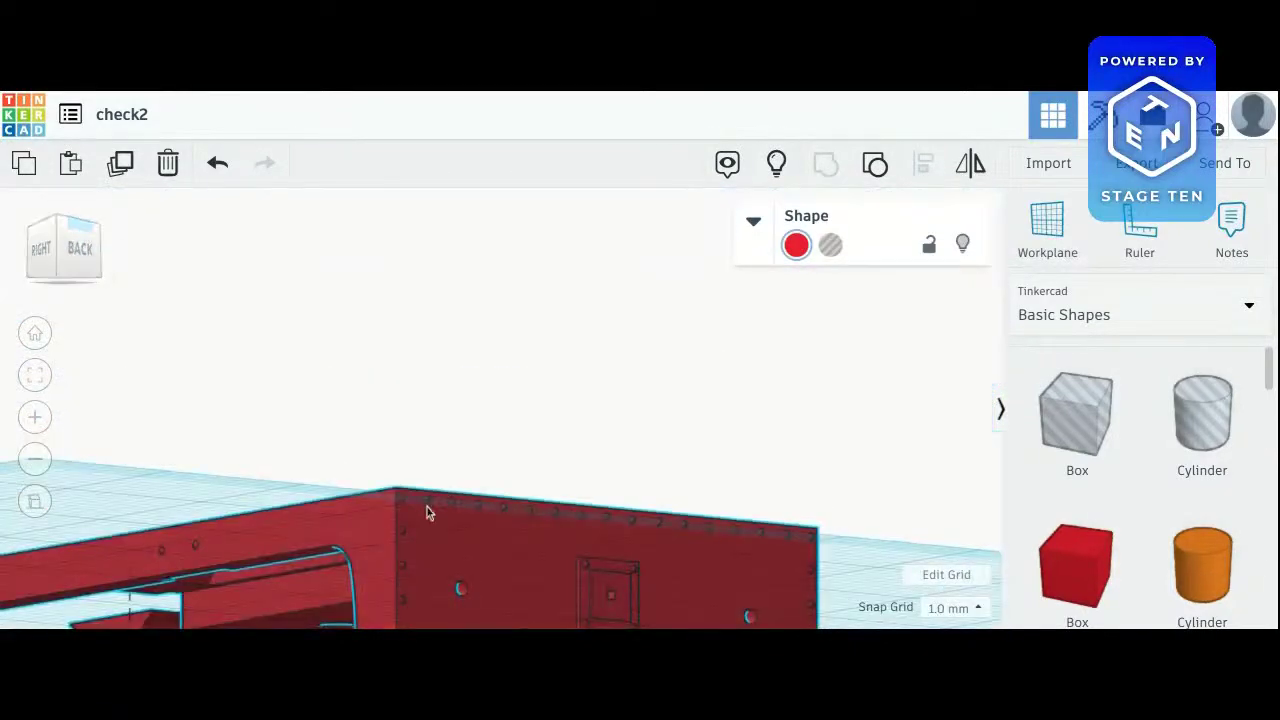
left_click(73, 258)
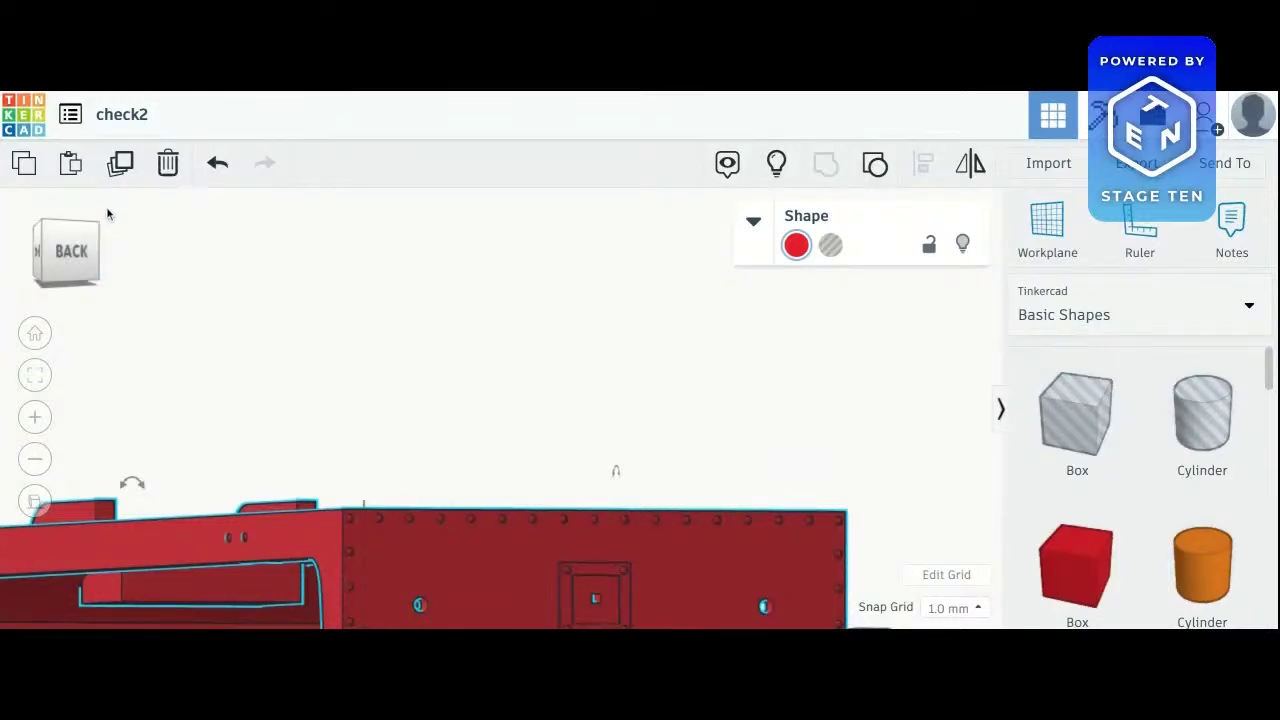
left_click_drag(78, 246, 86, 258)
right_click_drag(645, 568, 410, 475)
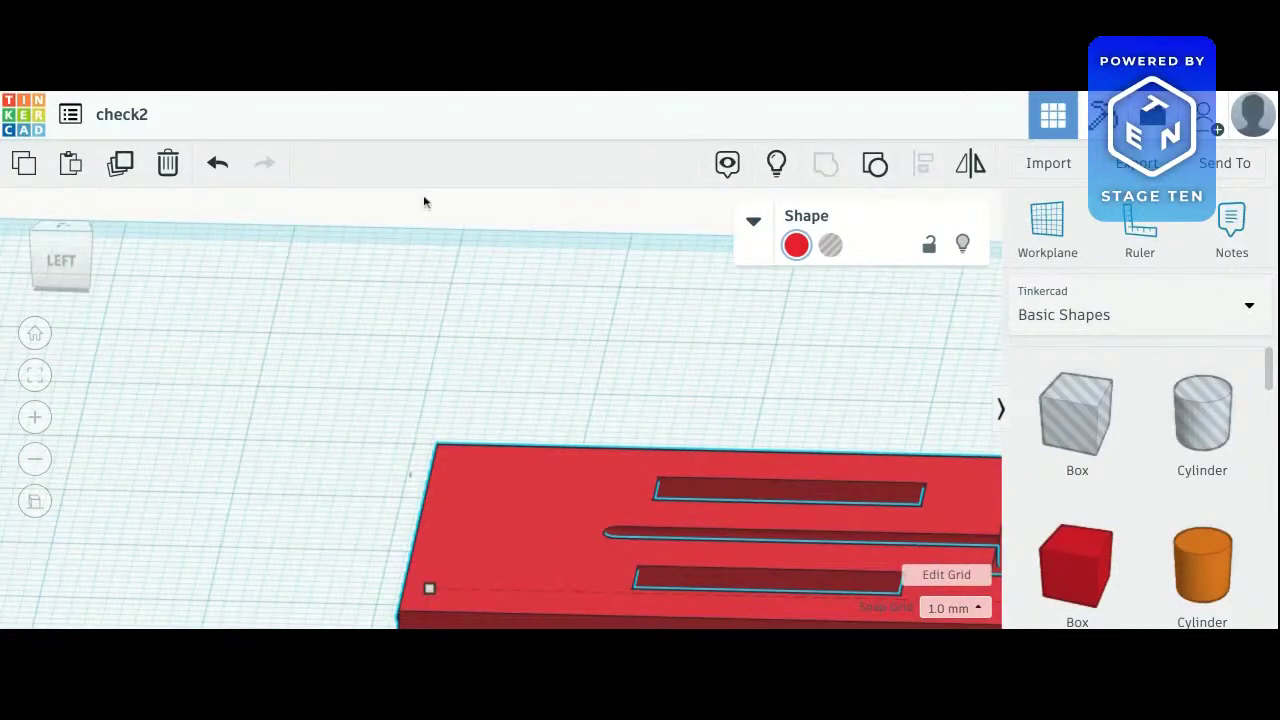
left_click(56, 243)
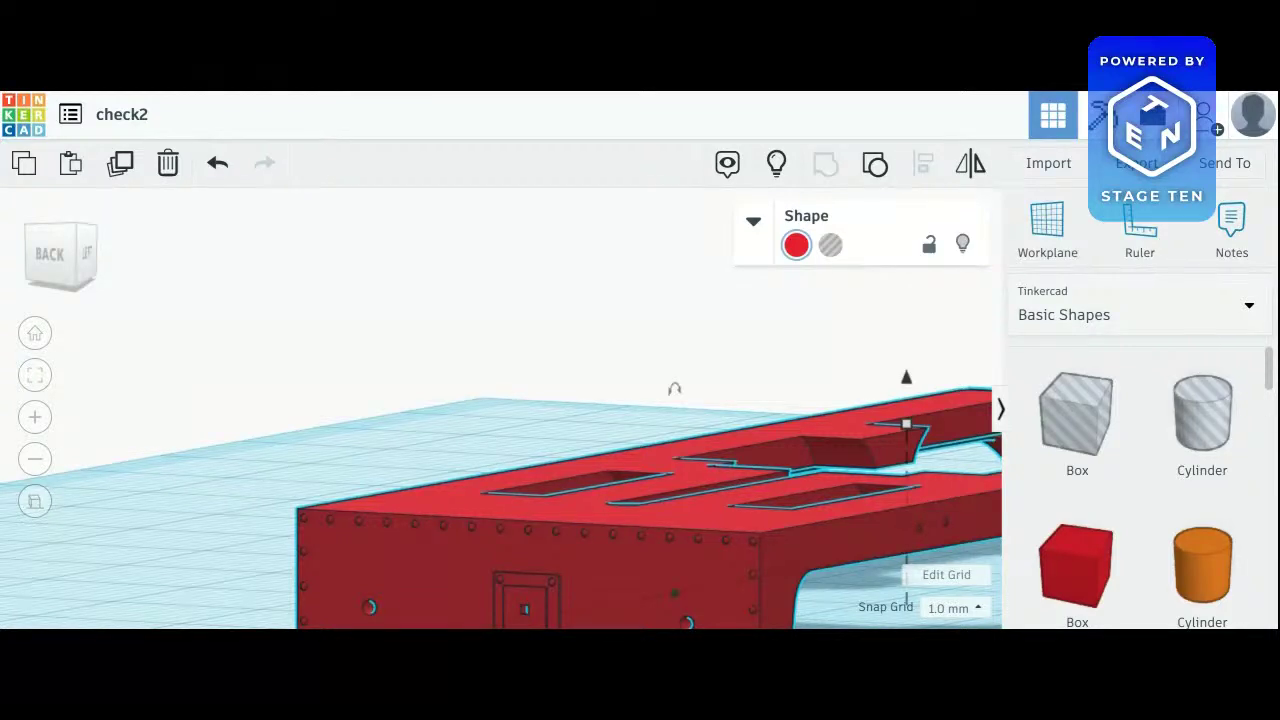
left_click(68, 258)
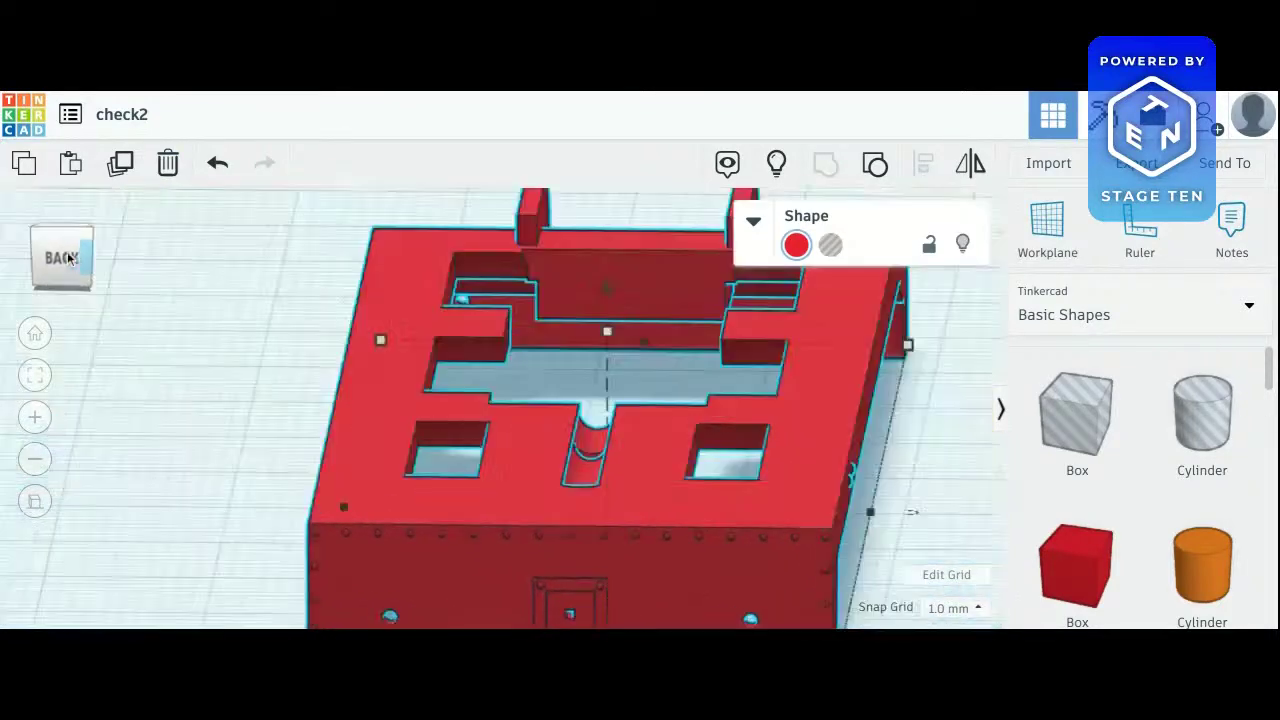
View the whole chassis together with the loose parts from the right rear and the upper right side
left_click_drag(68, 258, 112, 237)
left_click_drag(110, 430, 88, 295)
left_click(35, 459)
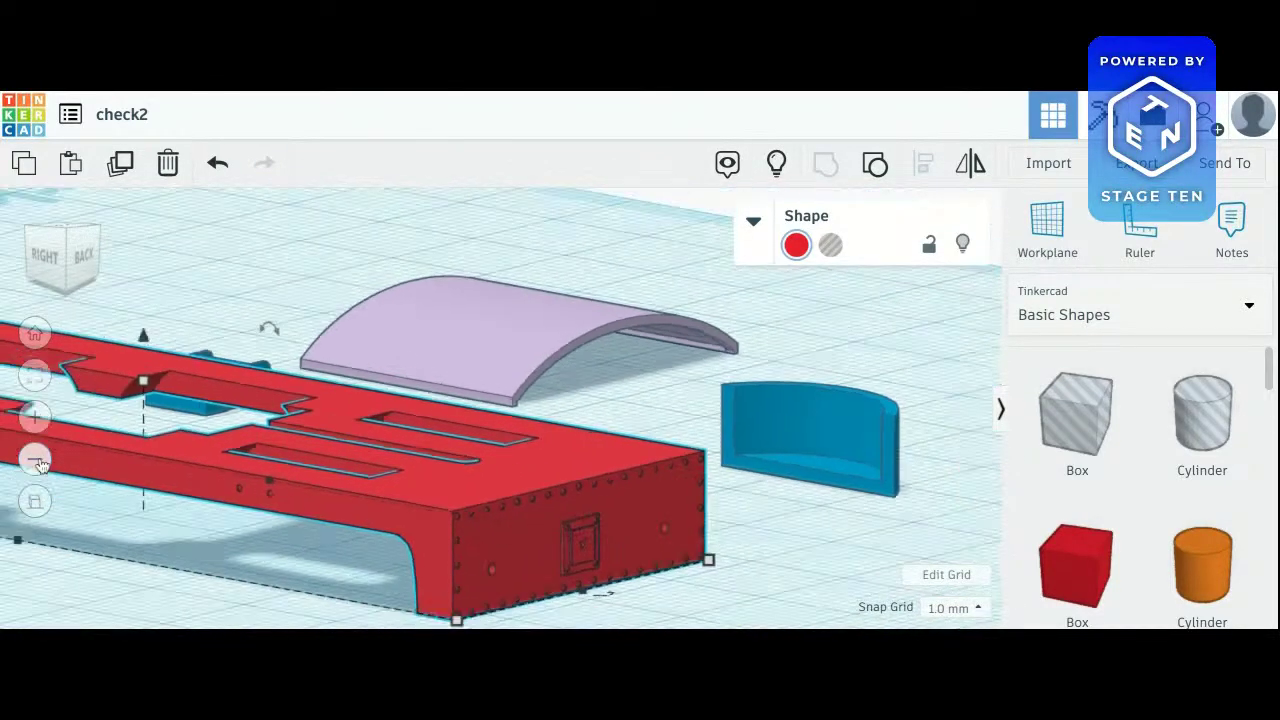
left_click(35, 459)
left_click(35, 459)
left_click(35, 459)
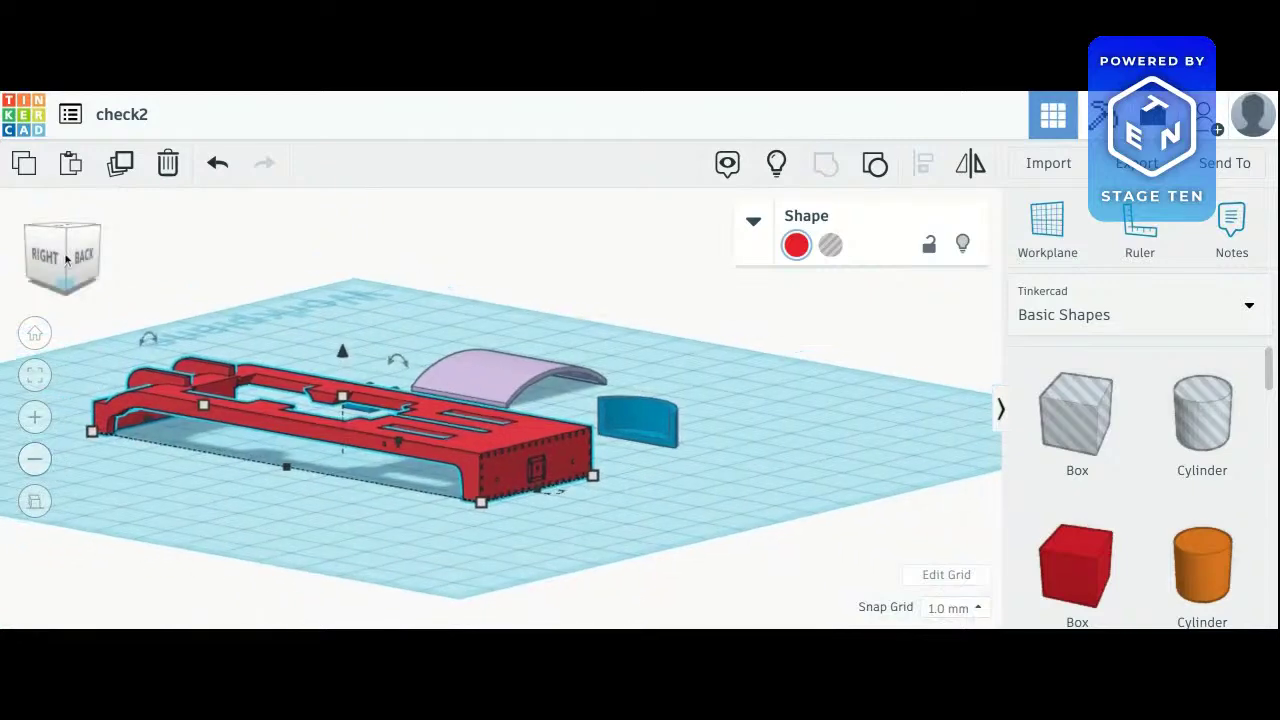
left_click(60, 255)
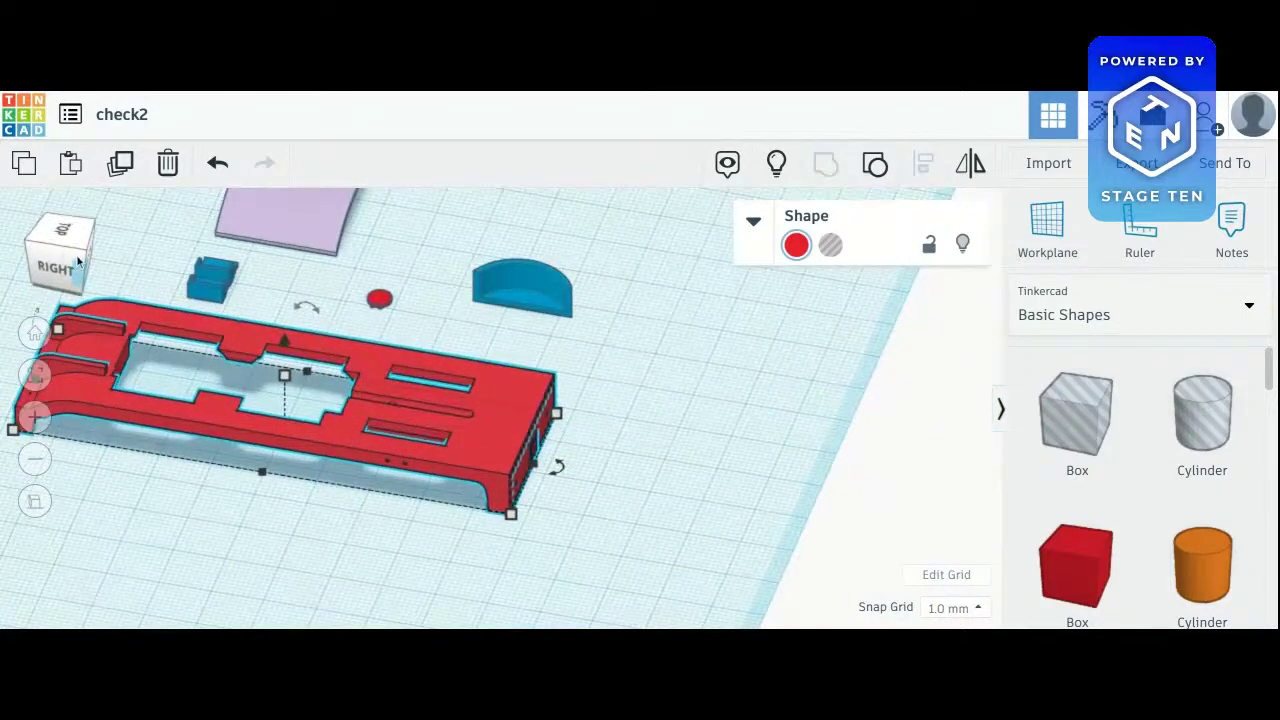
Focus on the small blue part with two upright walls and examine it from the right and front
left_click(197, 267)
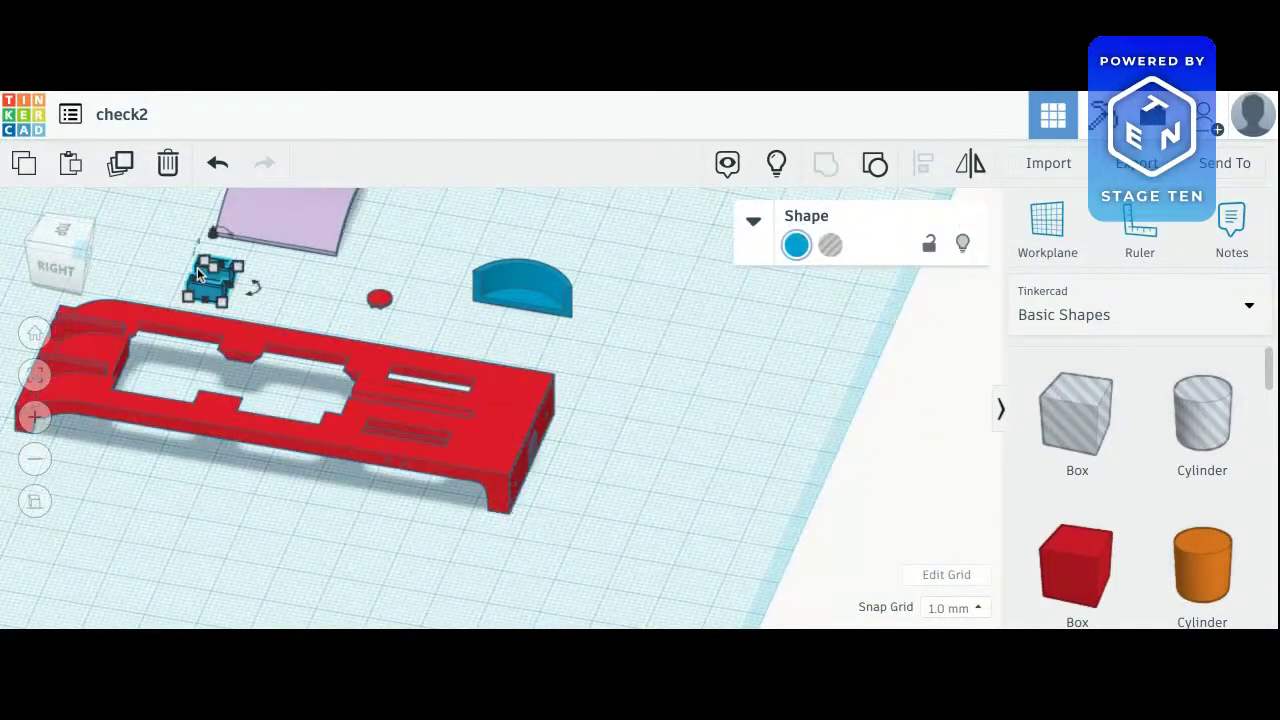
left_click(30, 380)
left_click(126, 345)
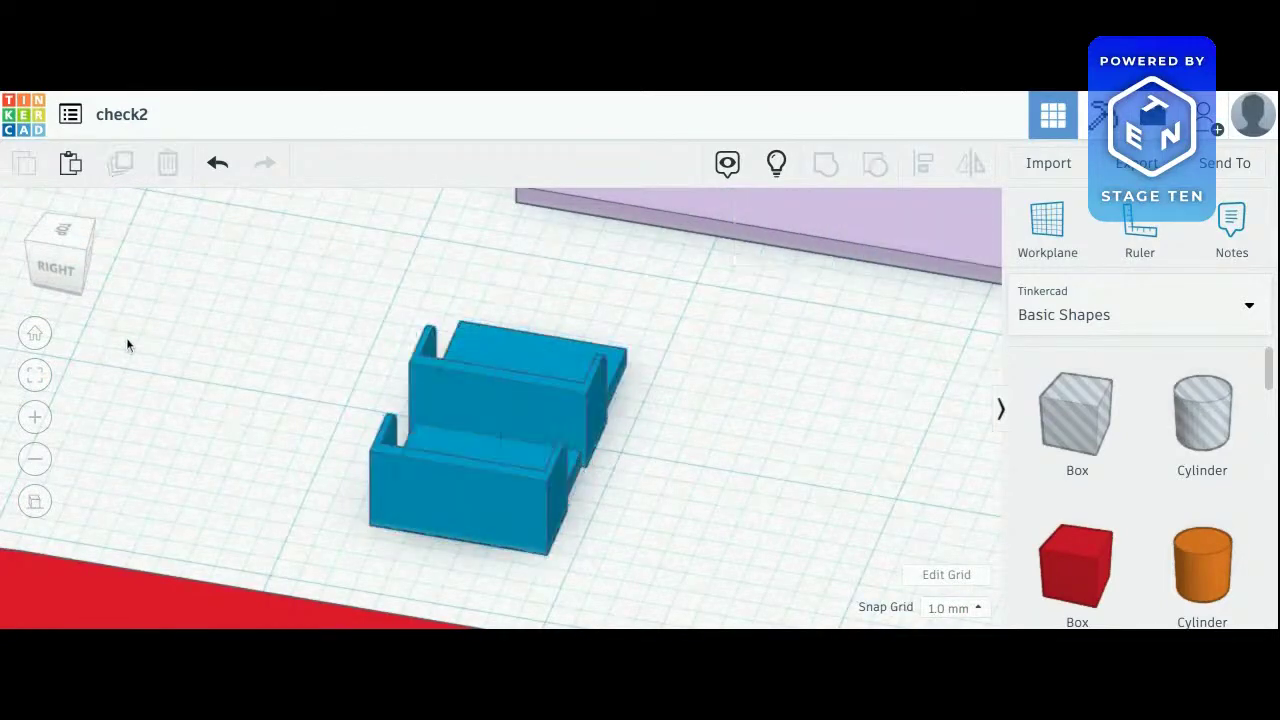
left_click(62, 256)
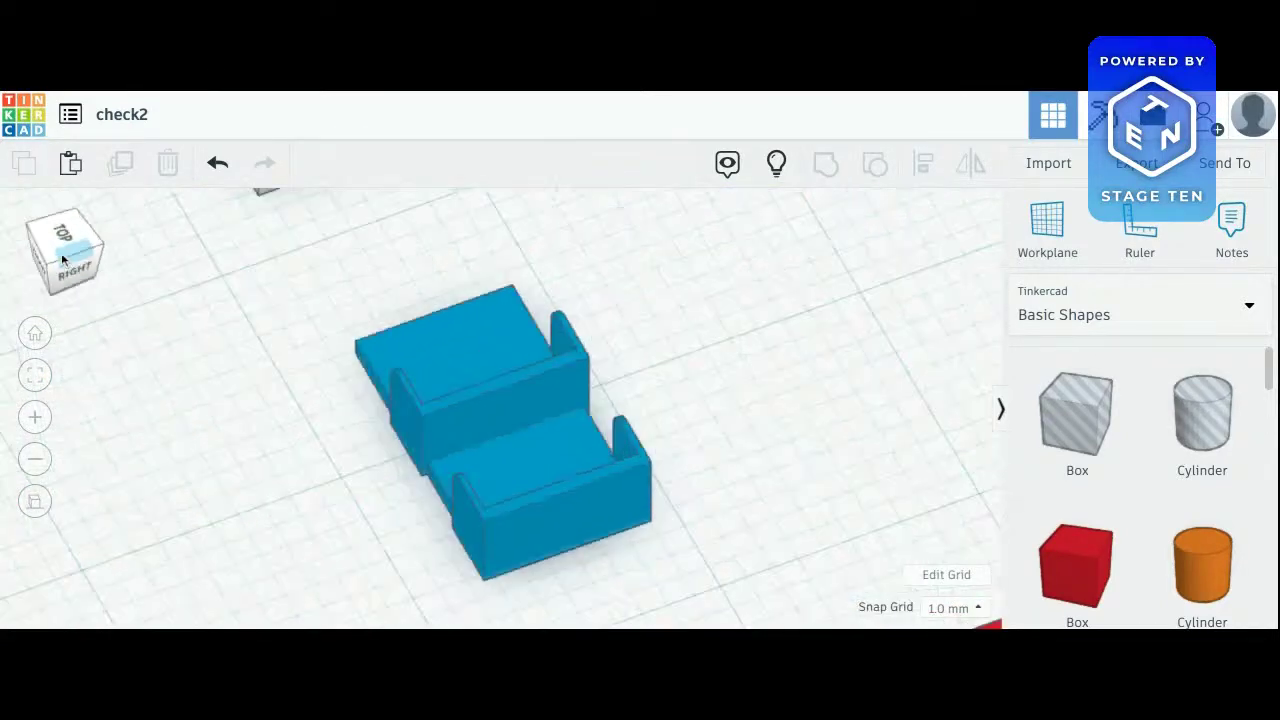
left_click_drag(84, 256, 204, 148)
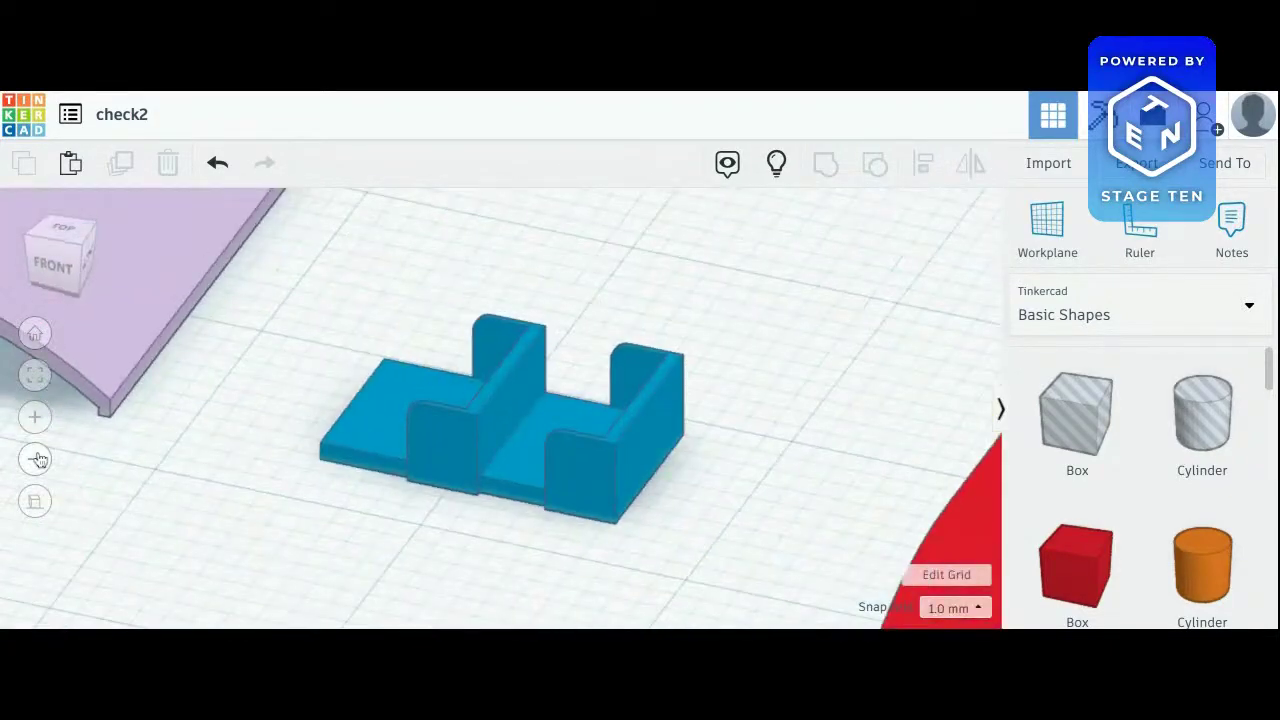
Select the curved blue wall piece, focus on it and examine its hollow inner side and curved outer face
left_click(35, 459)
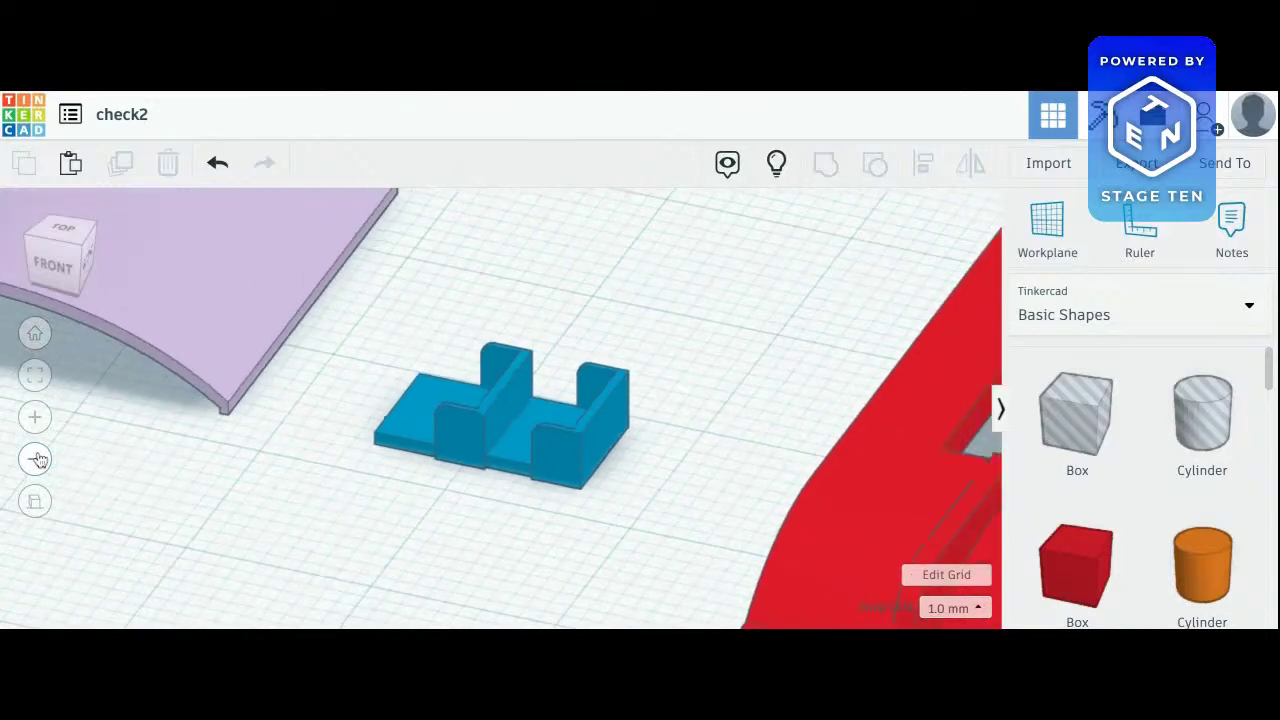
left_click(35, 459)
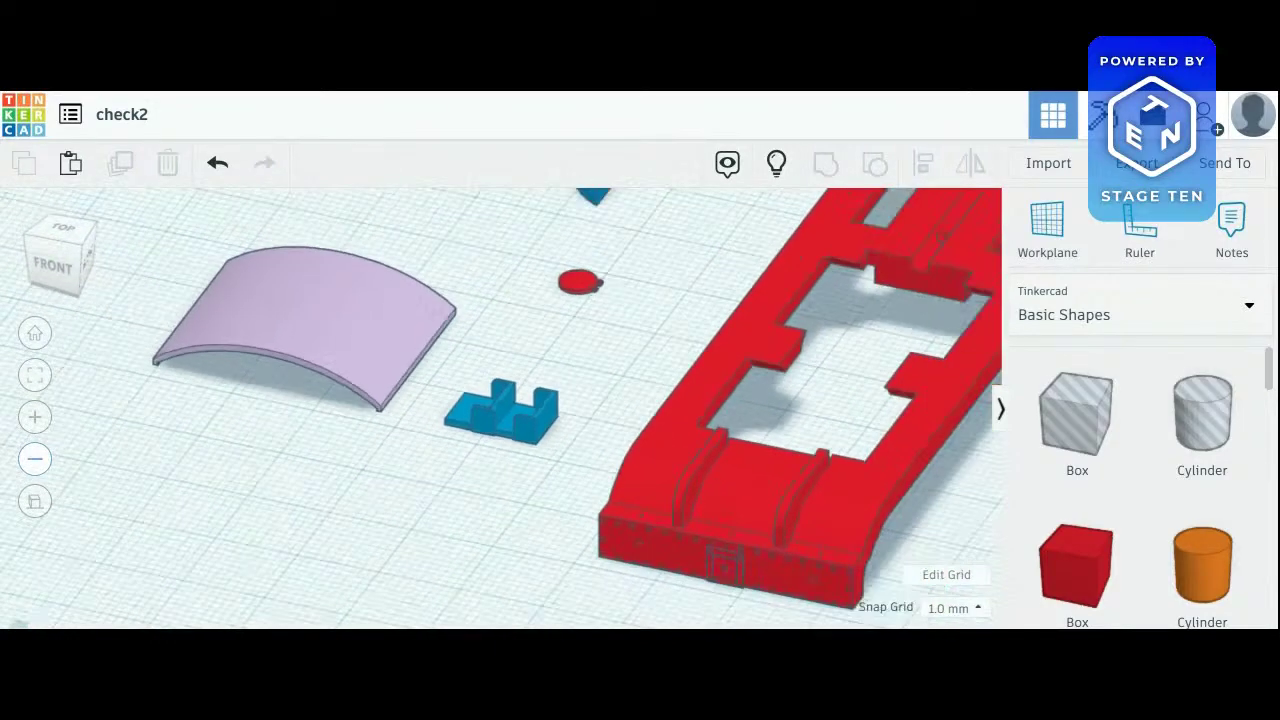
left_click(35, 459)
left_click(591, 209)
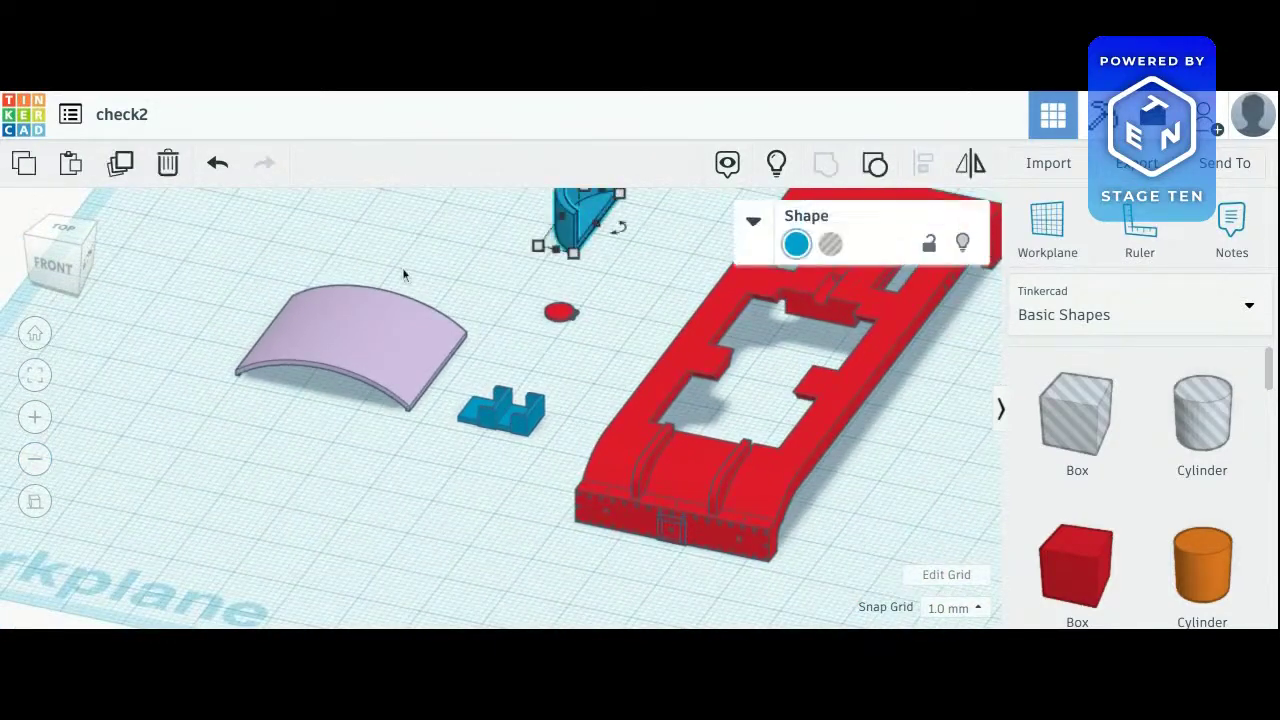
left_click(28, 378)
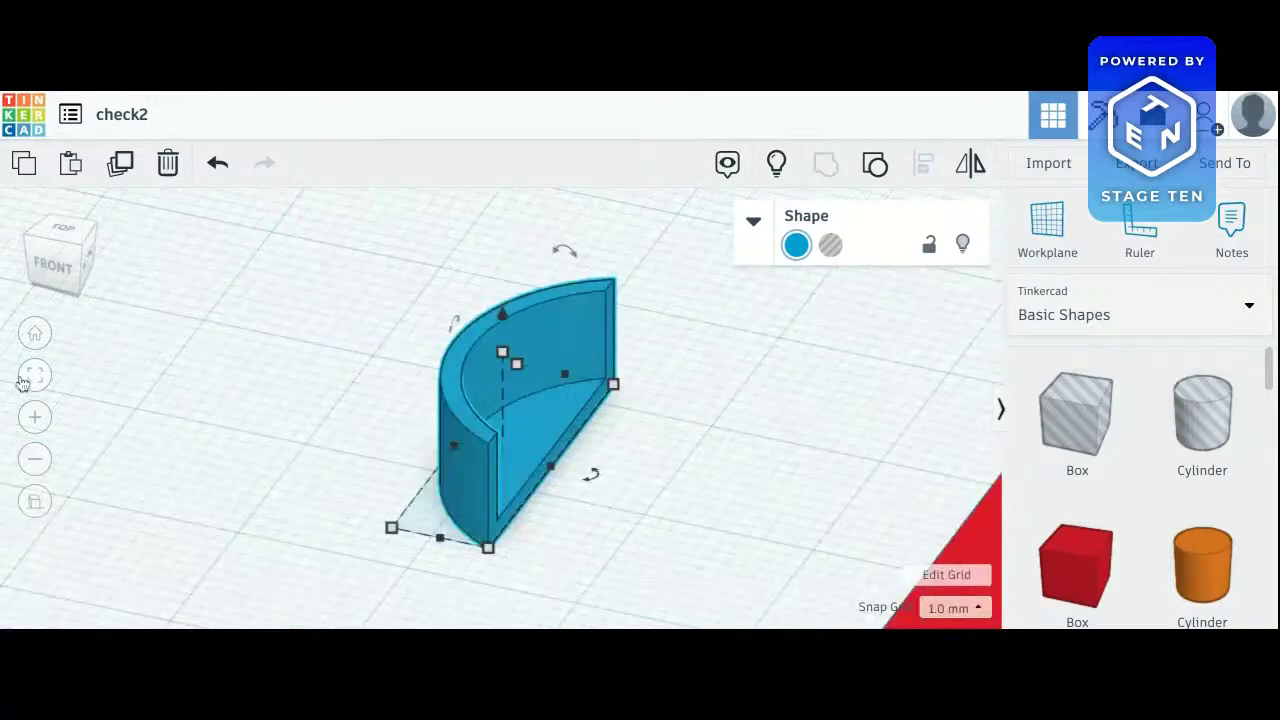
left_click(66, 258)
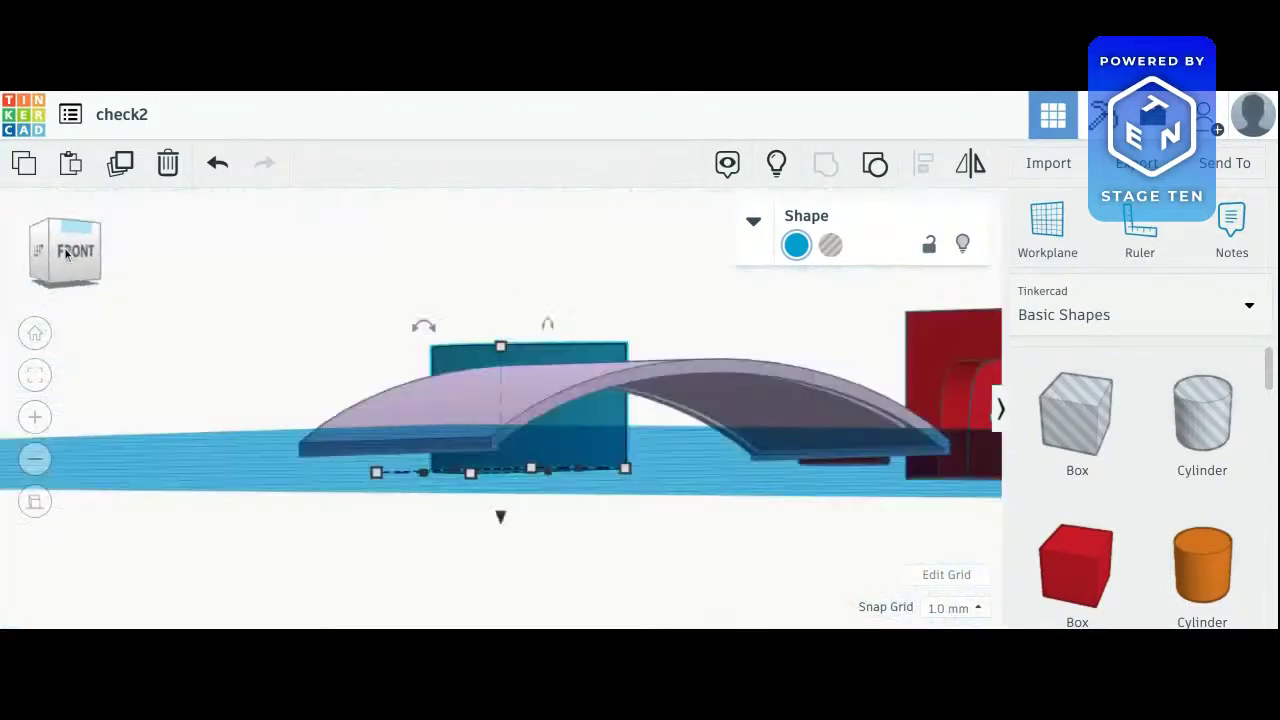
left_click_drag(66, 255, 148, 250)
Select the lilac curved roof, focus on it and examine its arched profile and underside from the back and front
left_click(857, 298)
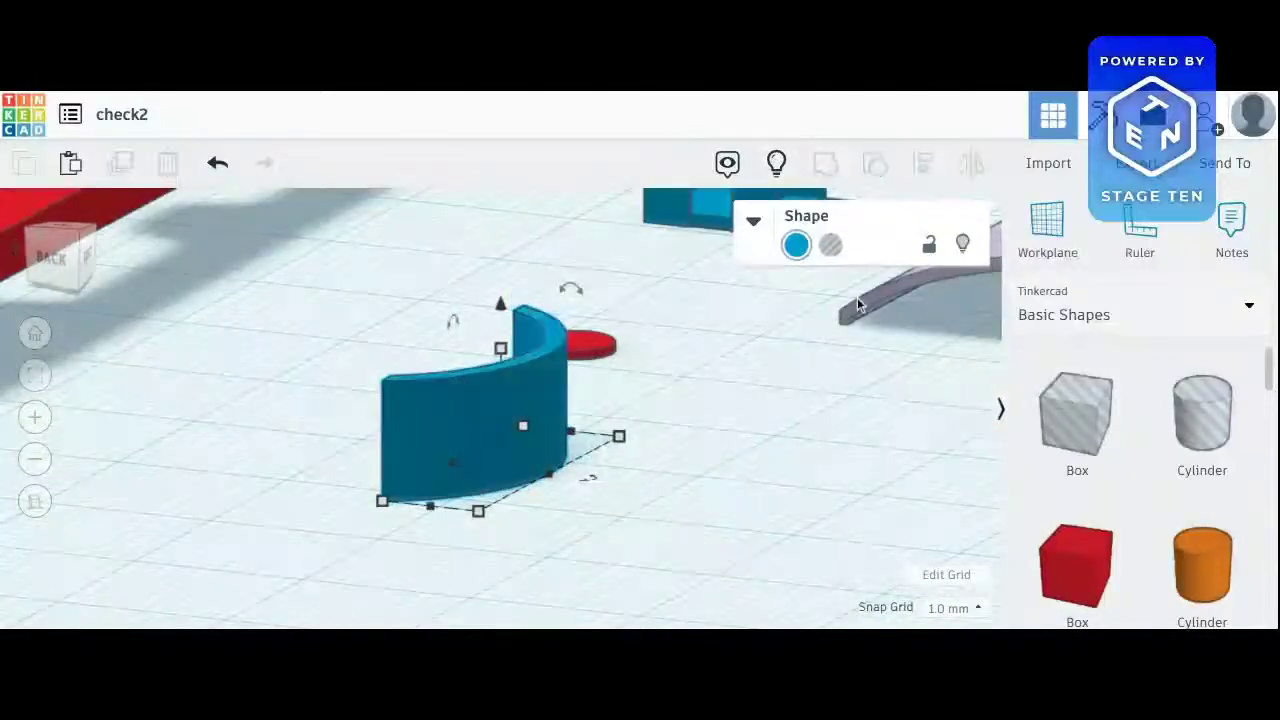
left_click(857, 297)
left_click(873, 306)
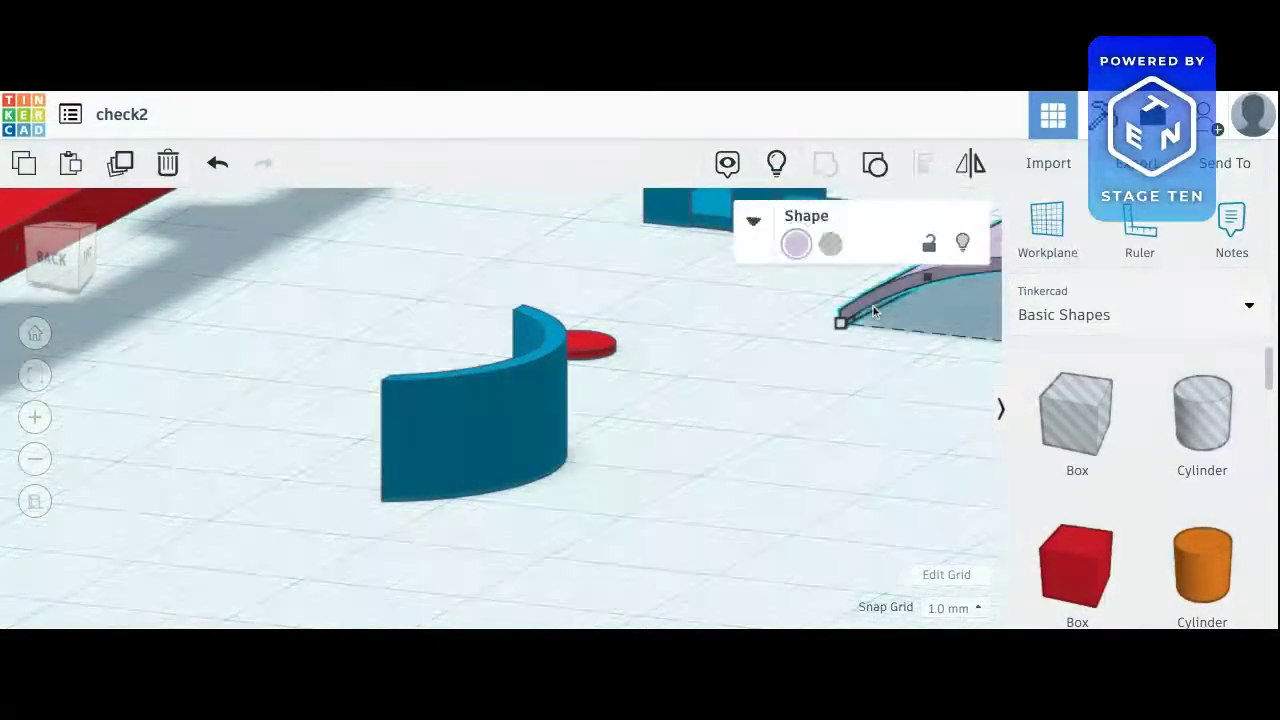
left_click(43, 386)
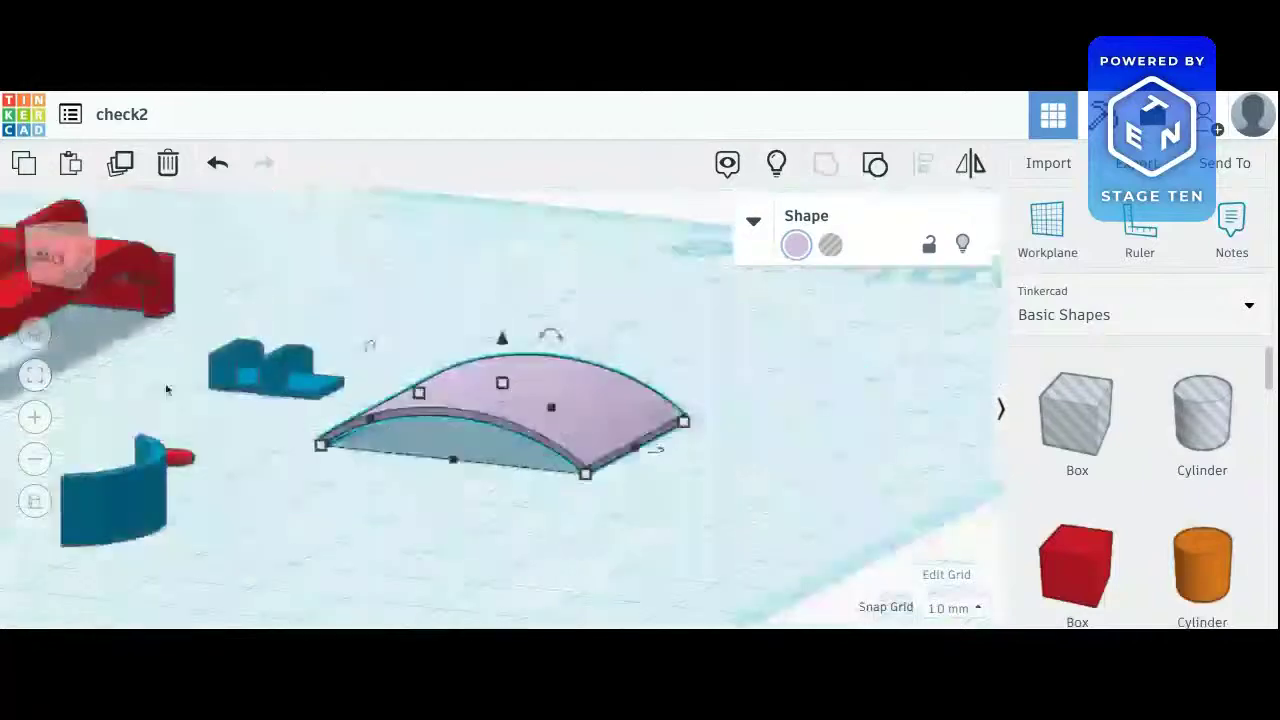
left_click(40, 416)
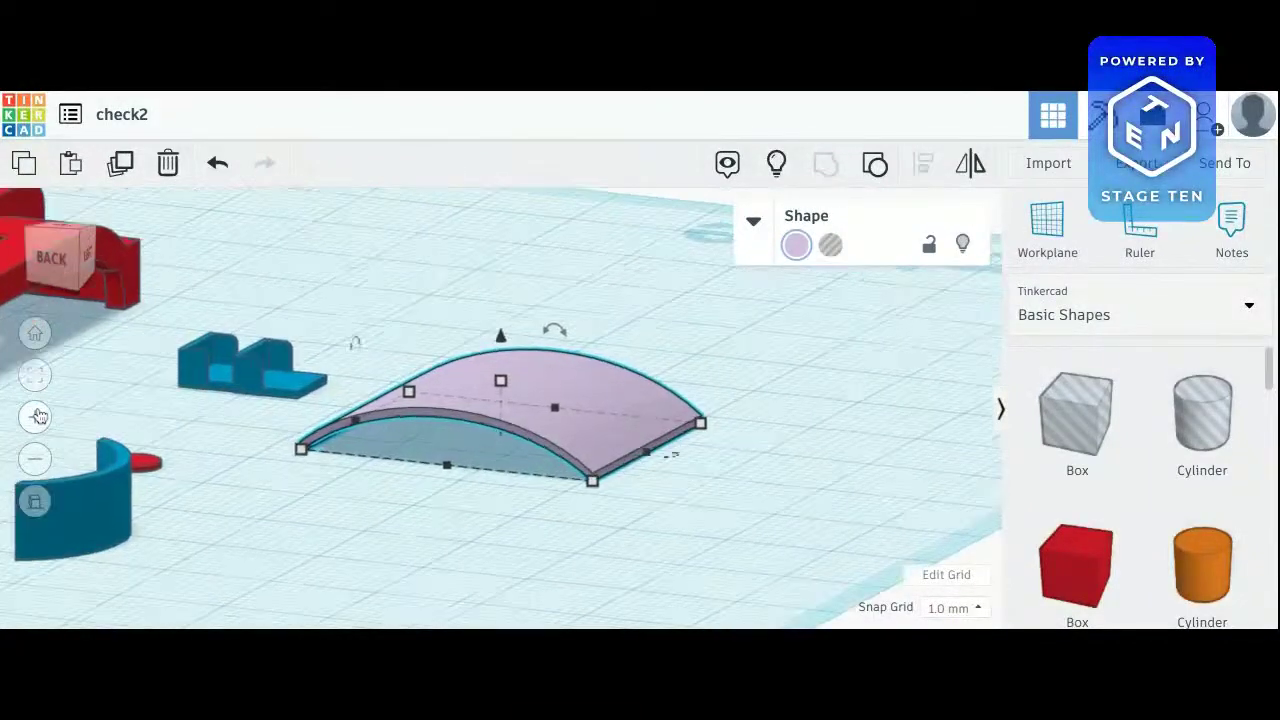
left_click(40, 416)
left_click(40, 416)
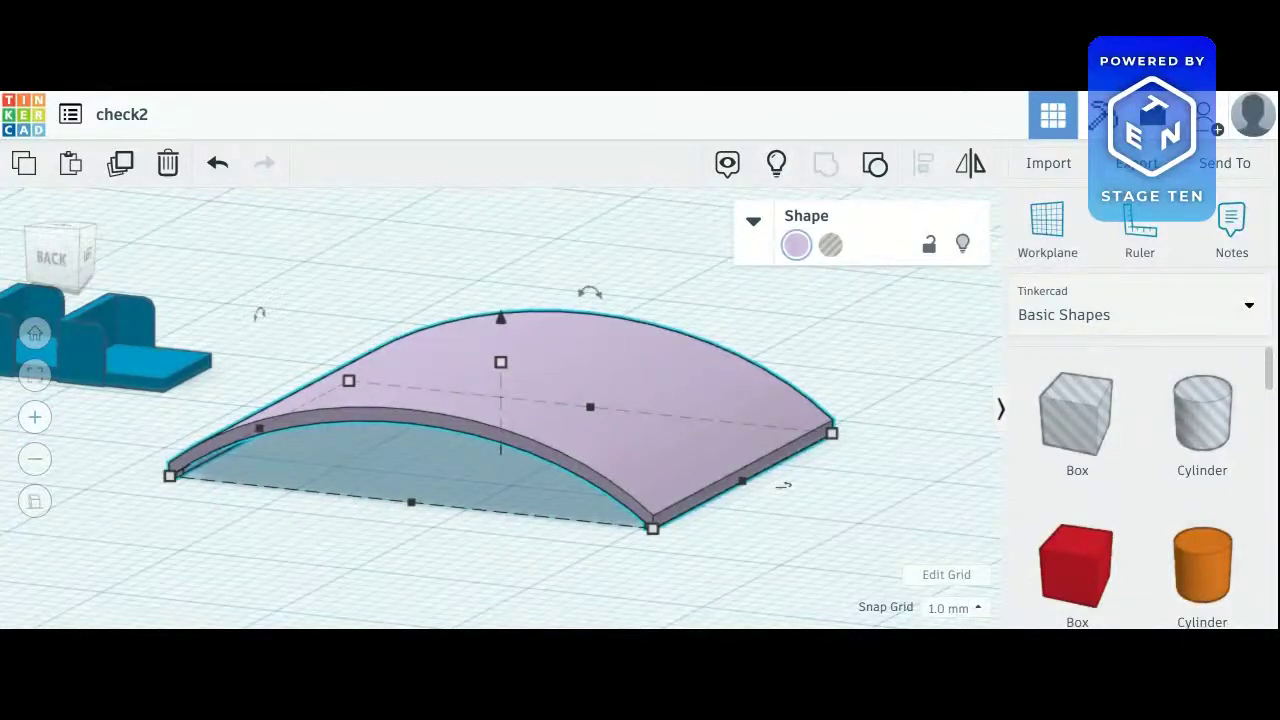
left_click(60, 269)
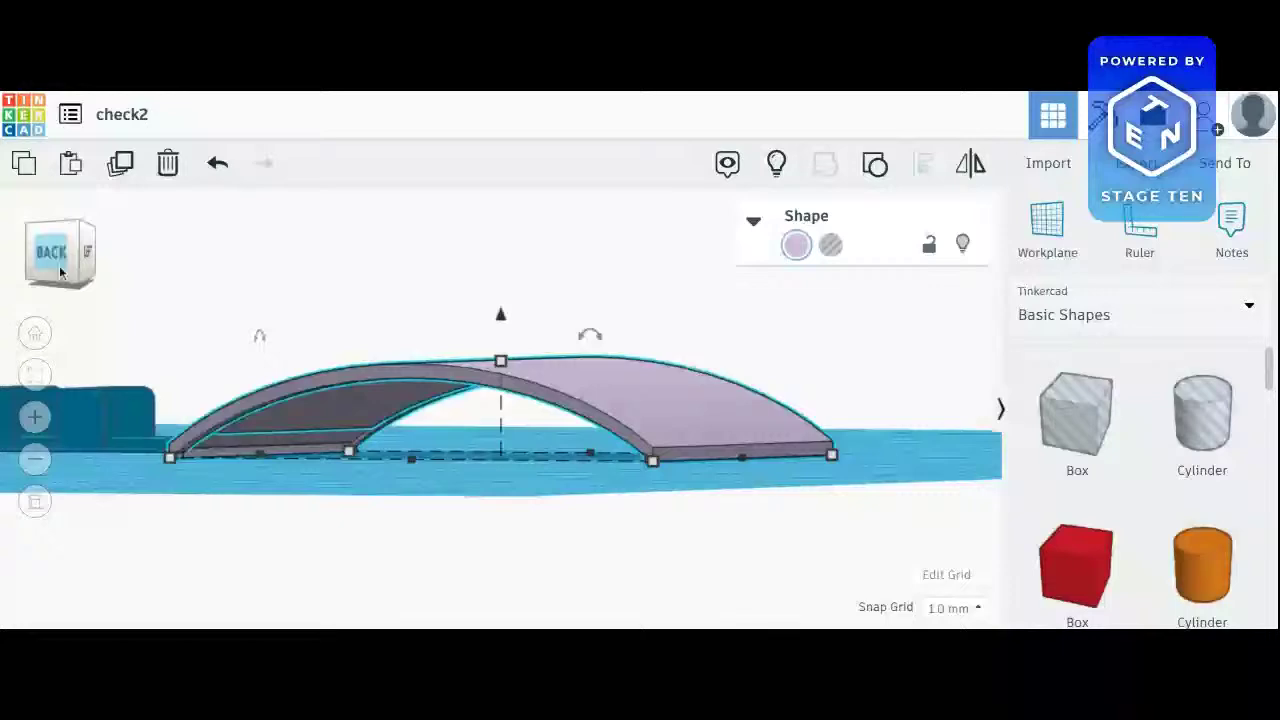
left_click_drag(59, 266, 292, 270)
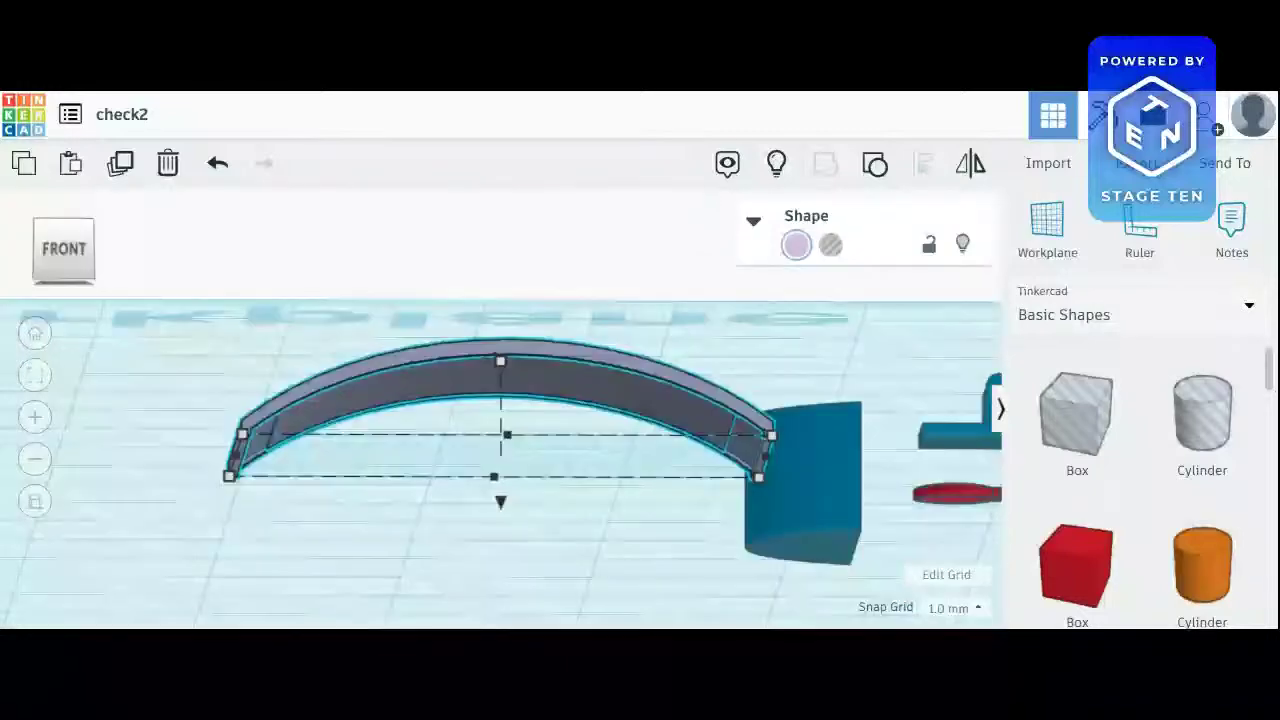
right_click_drag(292, 270, 436, 296)
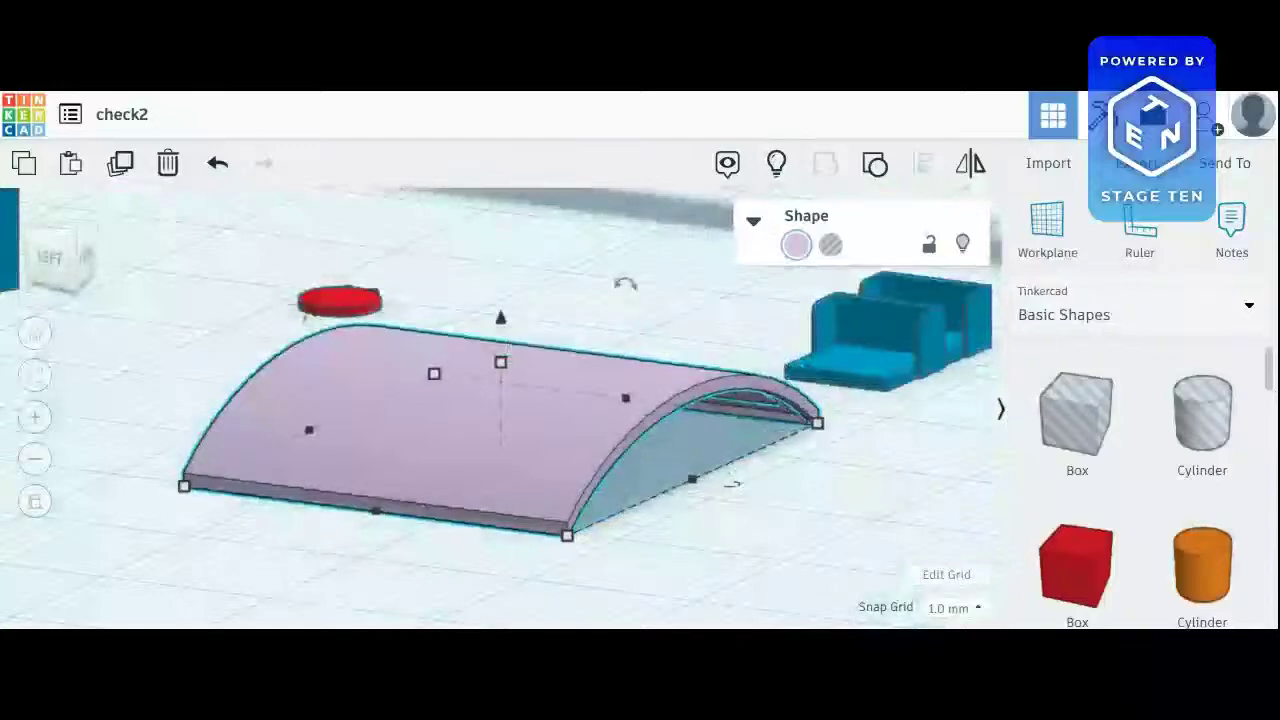
Examine the roof's curved top surface and thin edges from the left front corner, from above and from the back
right_click_drag(712, 315, 540, 420)
right_click_drag(820, 395, 812, 442)
left_click(80, 258)
right_click_drag(811, 418, 890, 375)
right_click_drag(720, 428, 706, 402)
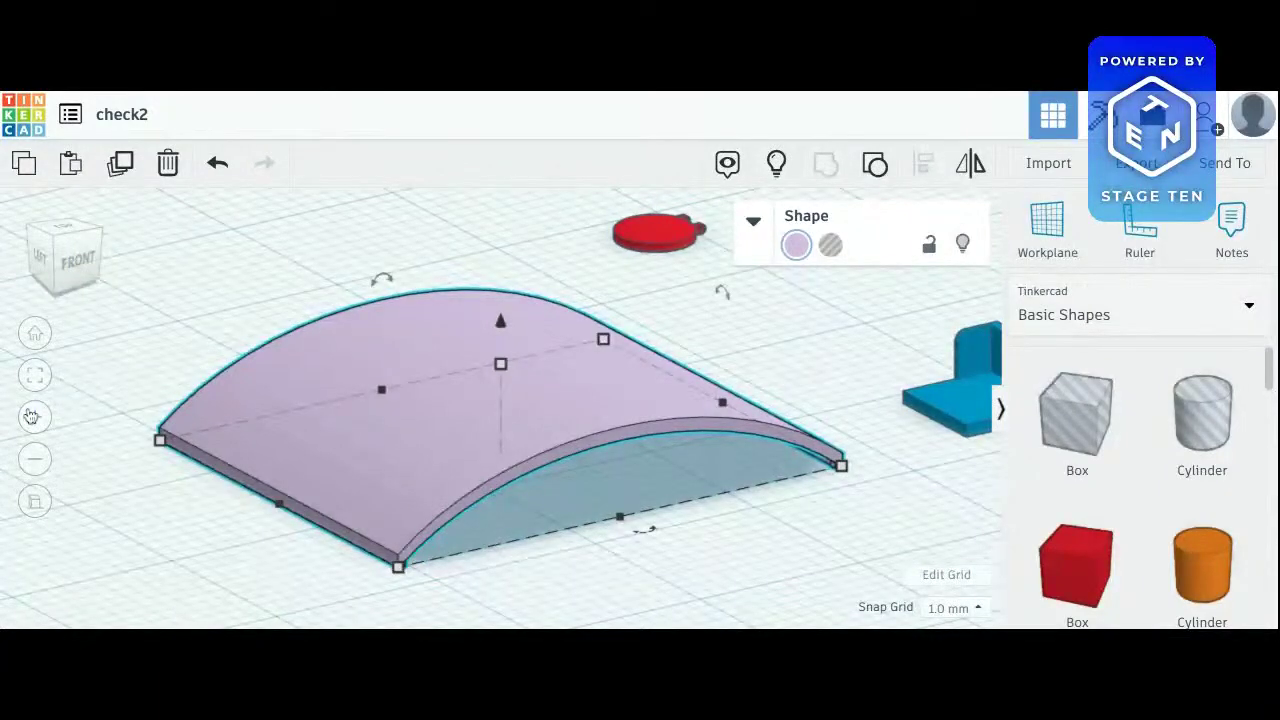
left_click_drag(64, 246, 106, 260)
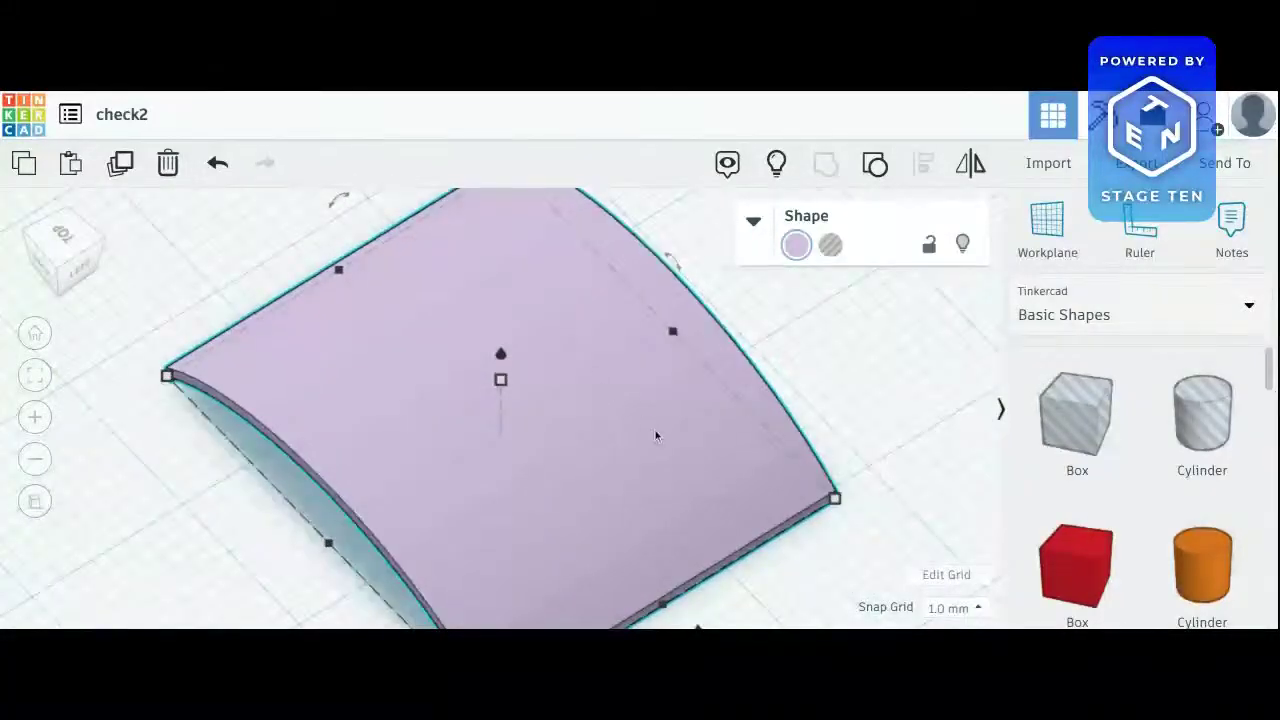
left_click(47, 256)
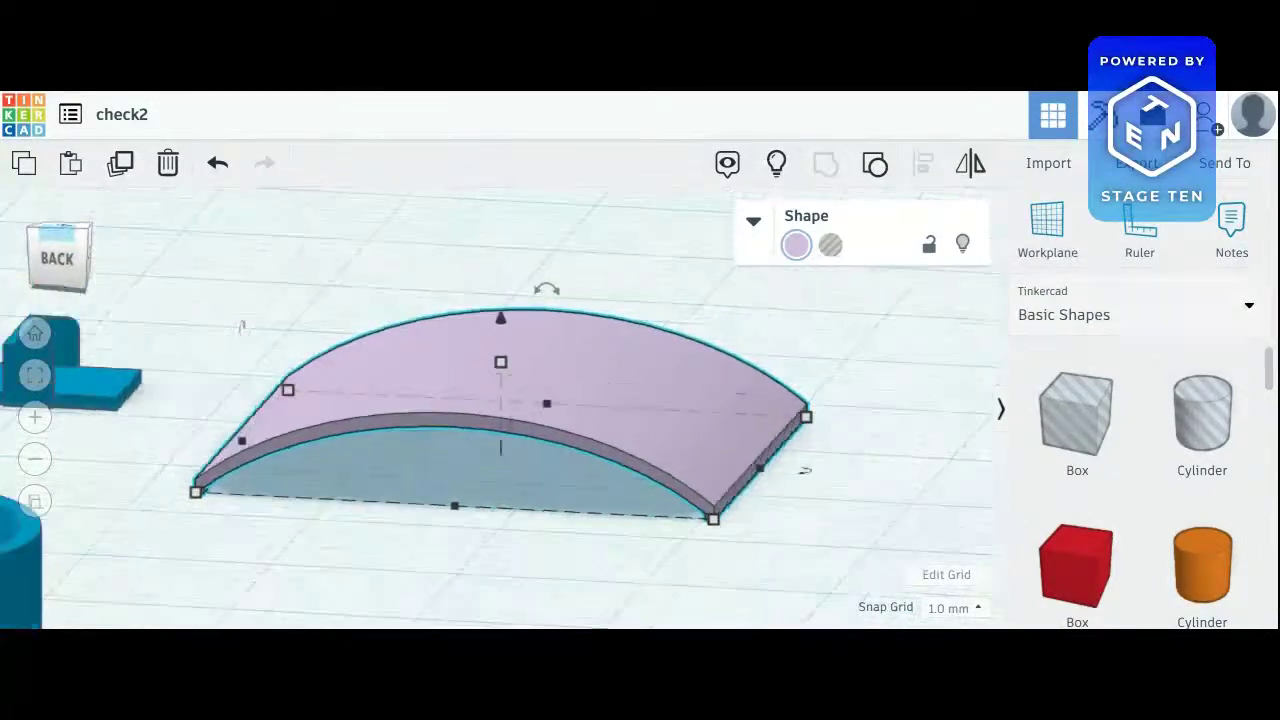
mouse_move(320, 535)
right_mouse_down()
mouse_move(306, 572)
mouse_move(306, 535)
right_mouse_up()
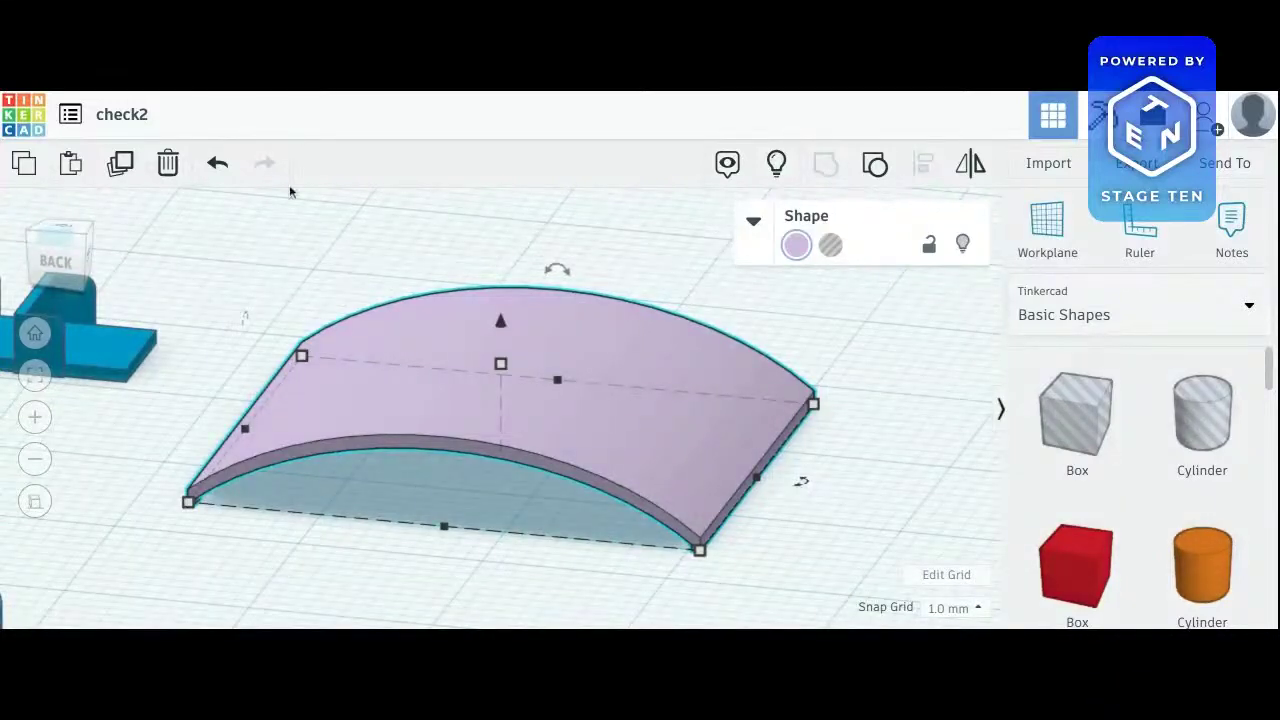
left_click(34, 460)
left_click(34, 460)
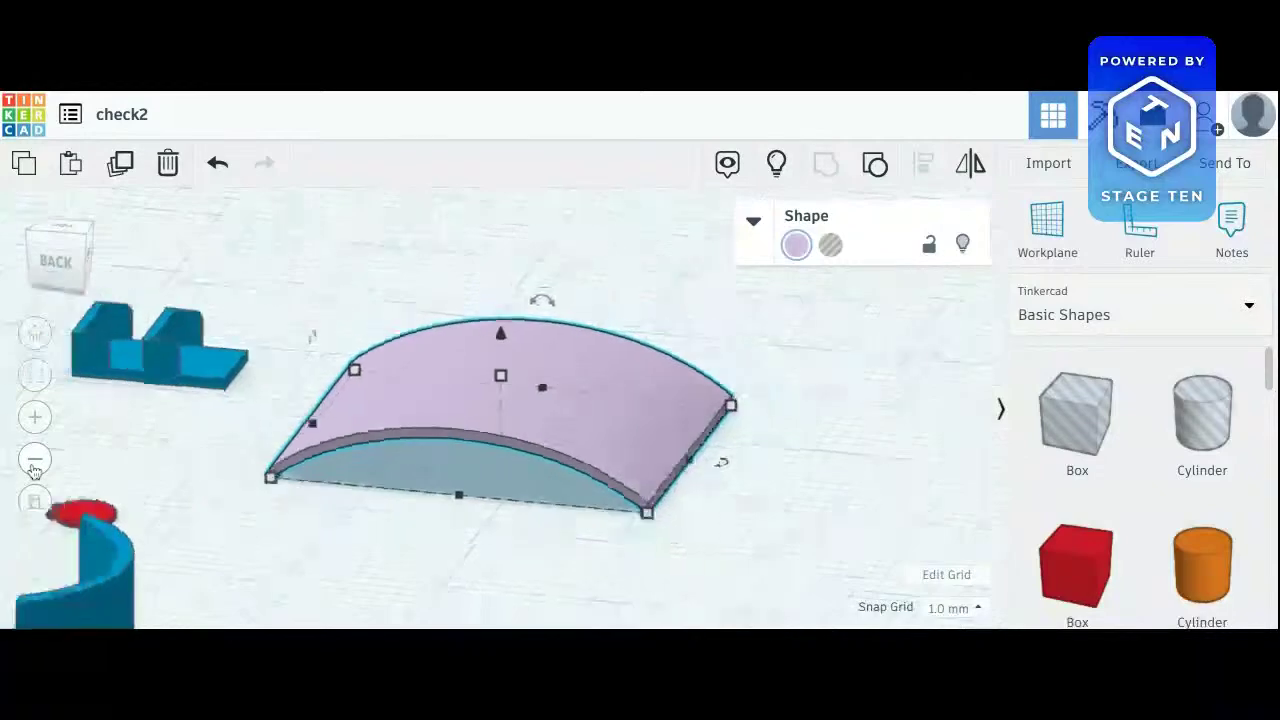
Hide the lilac roof, and then make all hidden parts visible again, including the blue locomotive body
left_click(34, 460)
left_click(34, 462)
left_click(34, 462)
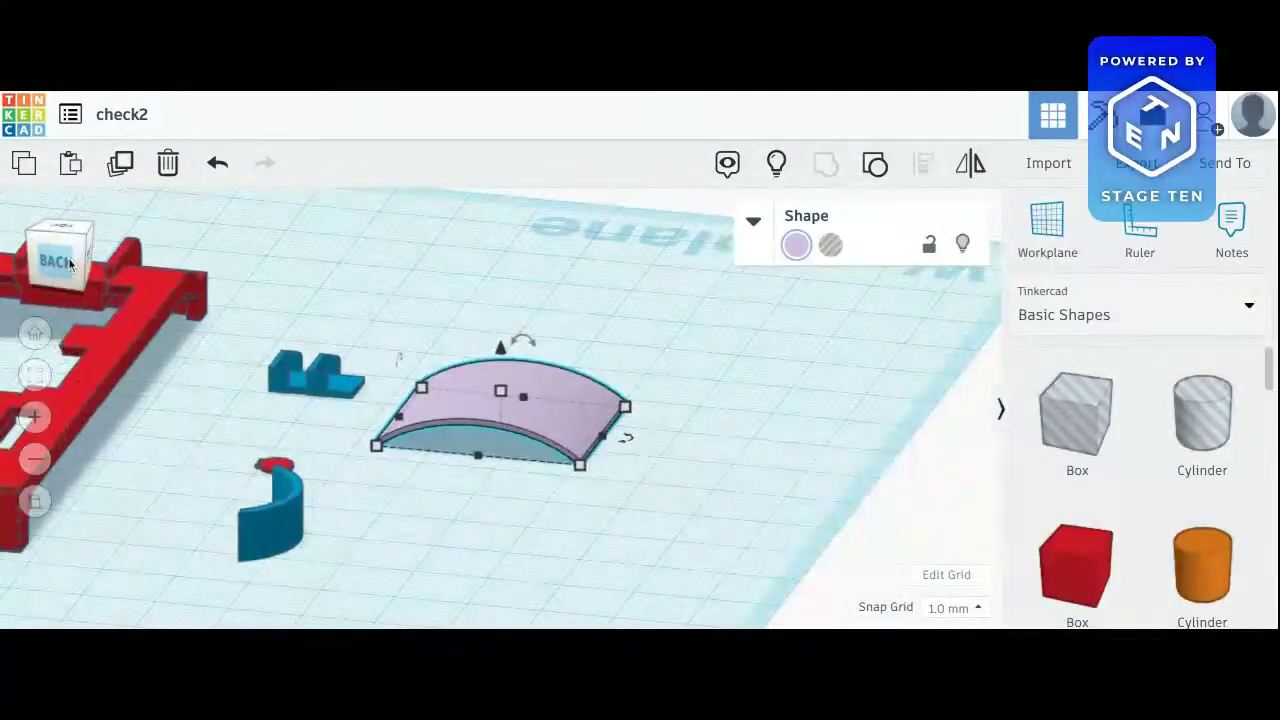
left_click_drag(62, 258, 114, 272)
left_click_drag(94, 324, 134, 324)
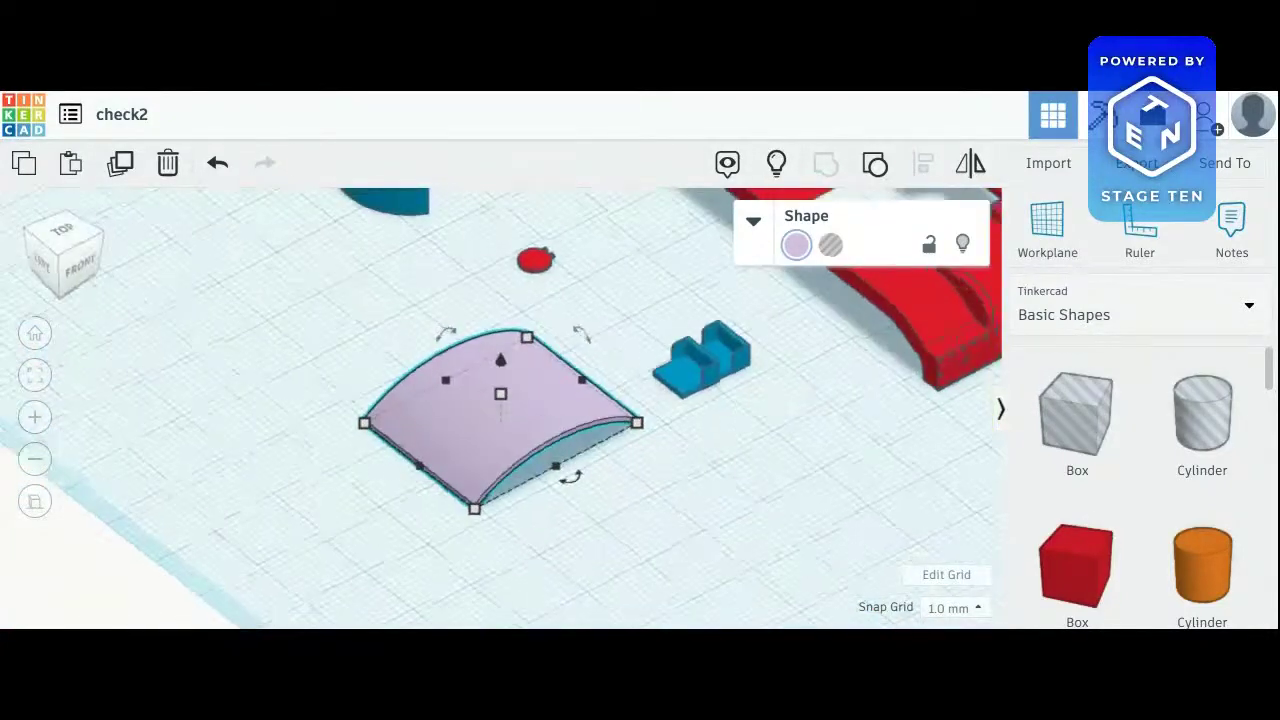
left_click(963, 250)
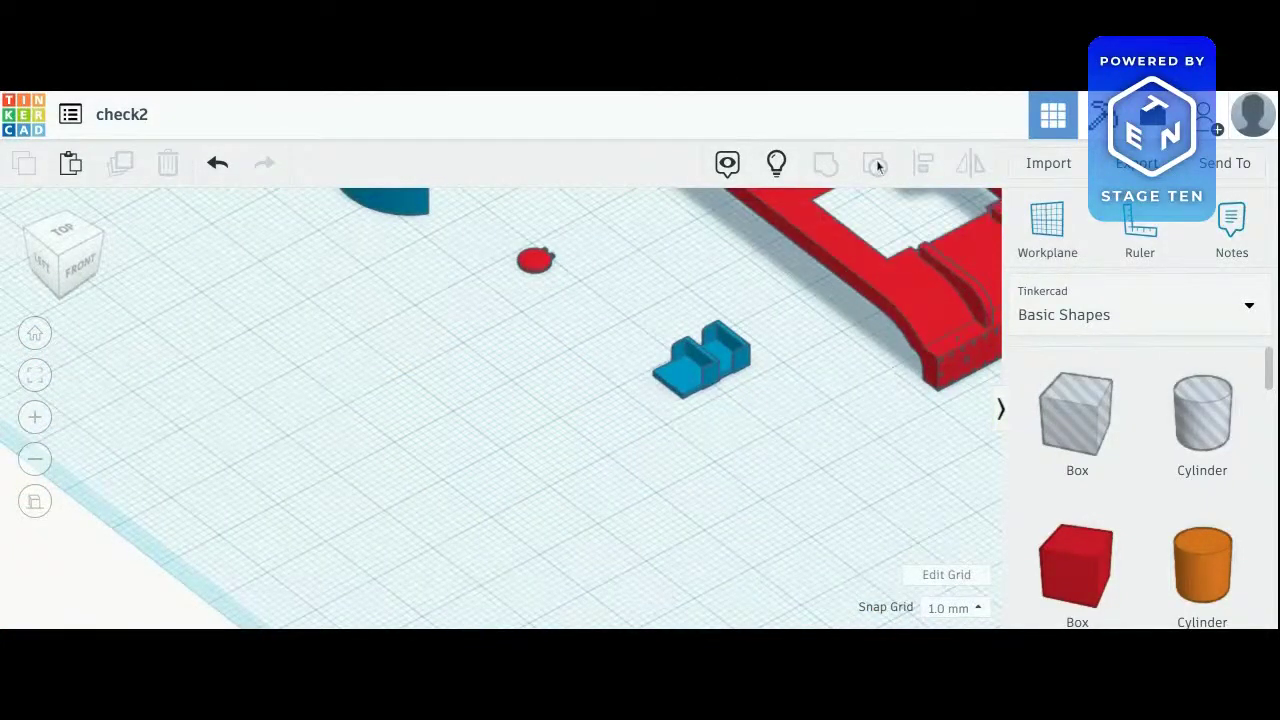
left_click(776, 163)
left_click(692, 568)
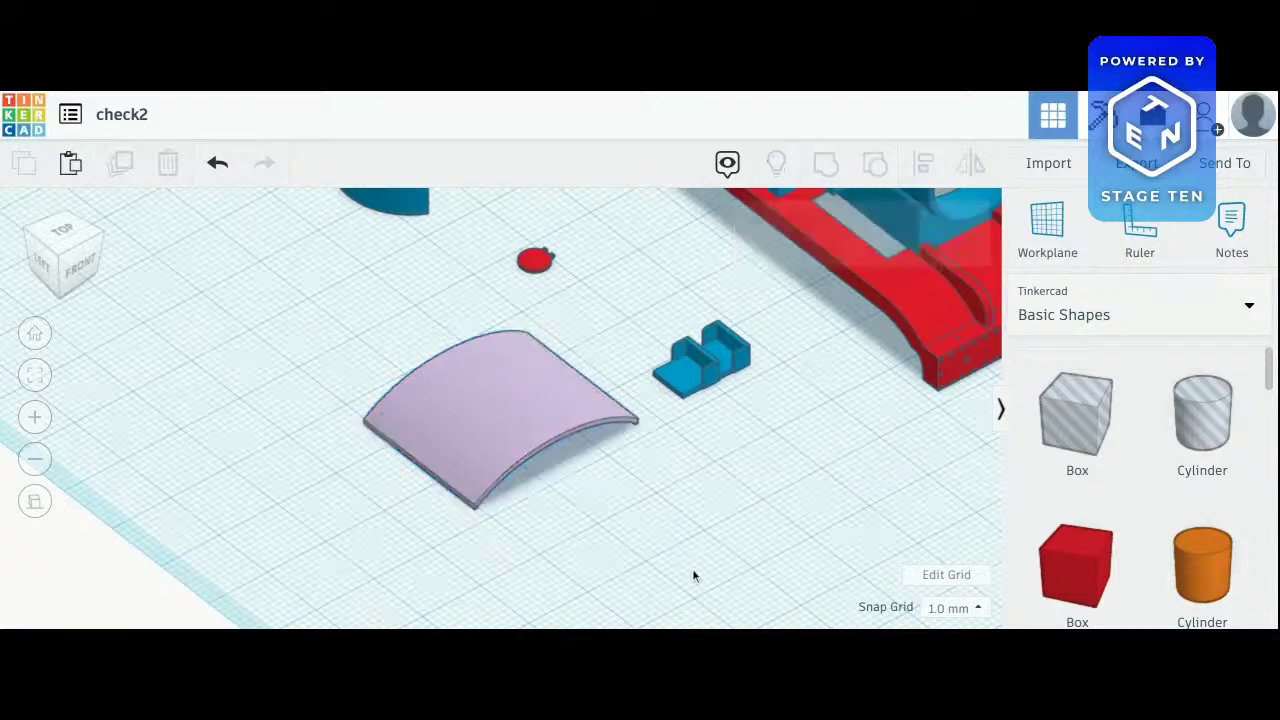
Examine how the blue body sits on the red chassis from a low front-left view
left_click(80, 255)
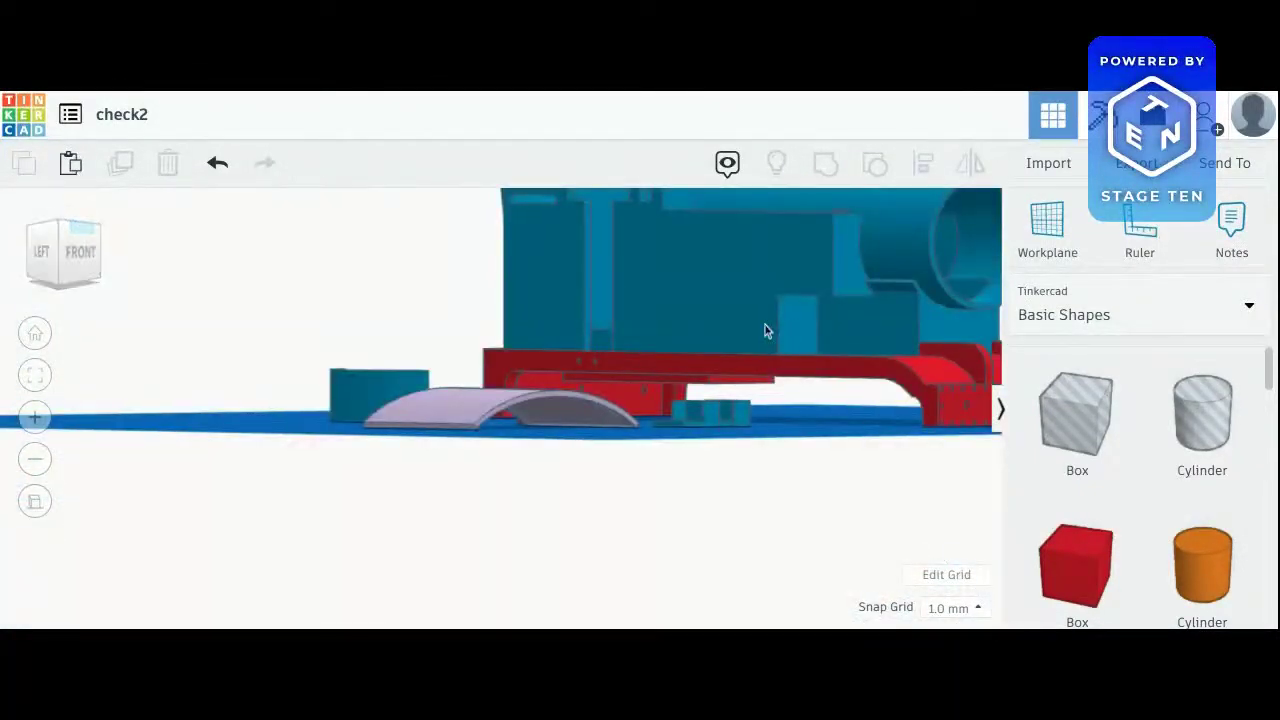
left_click(739, 329)
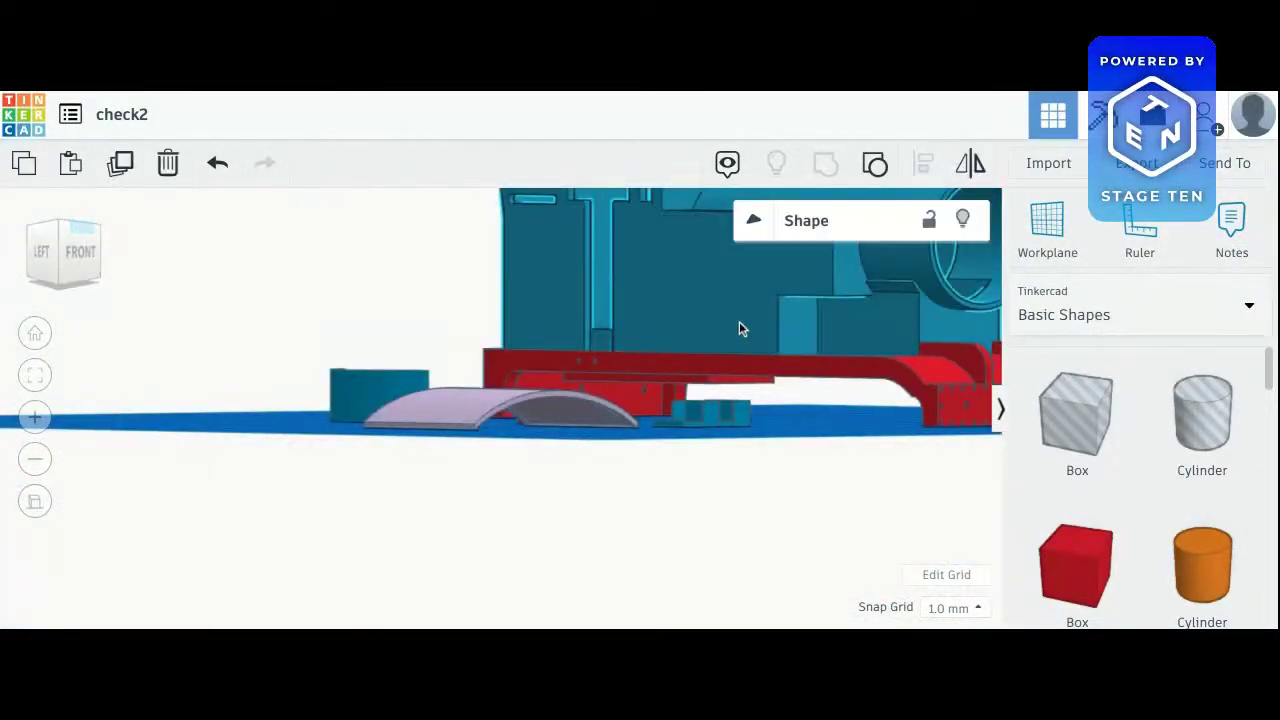
left_click(653, 370)
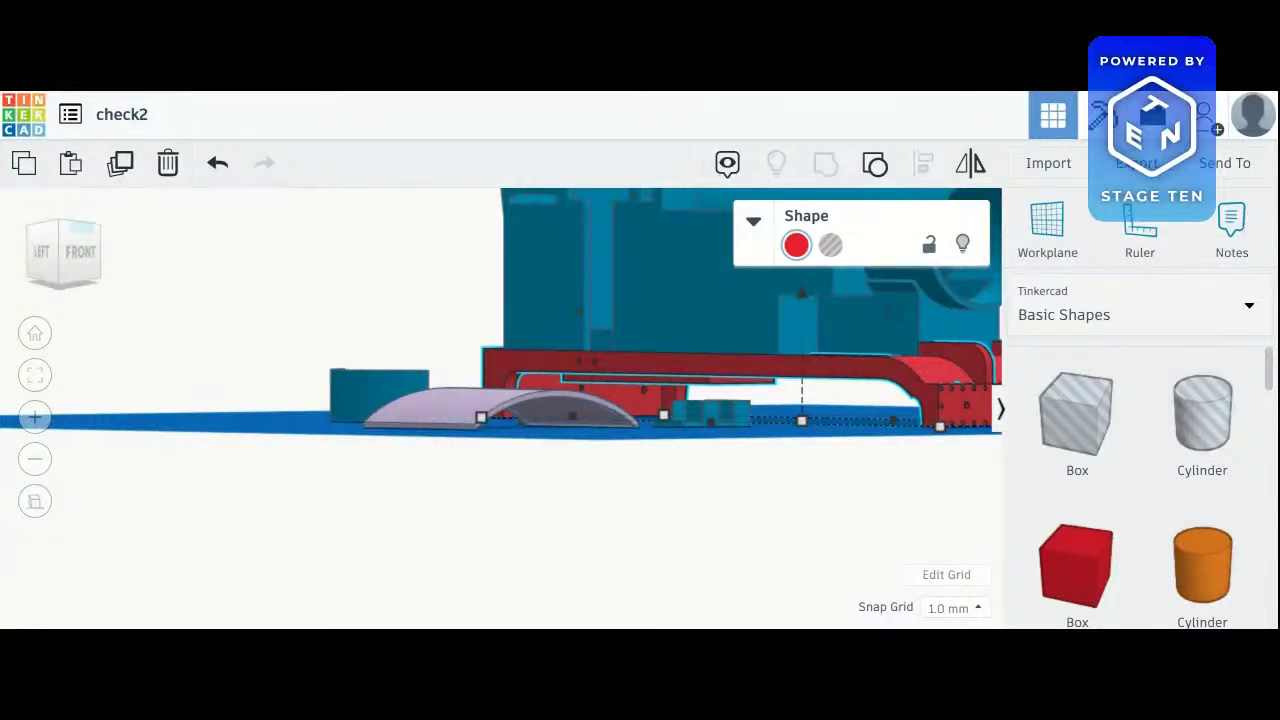
left_click(281, 243)
left_click(64, 238)
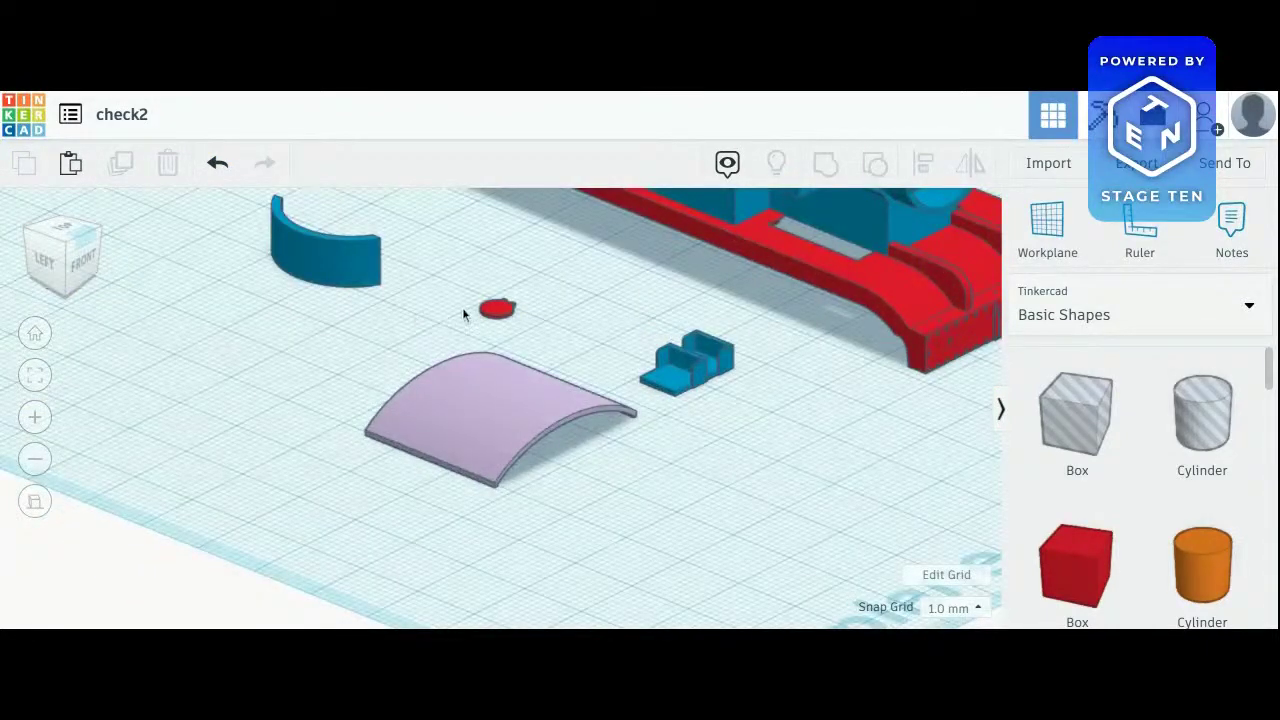
Examine the loose parts beside the locomotive from the left: the curved wall, red disc, small two-walled part and lilac roof
left_click(72, 281)
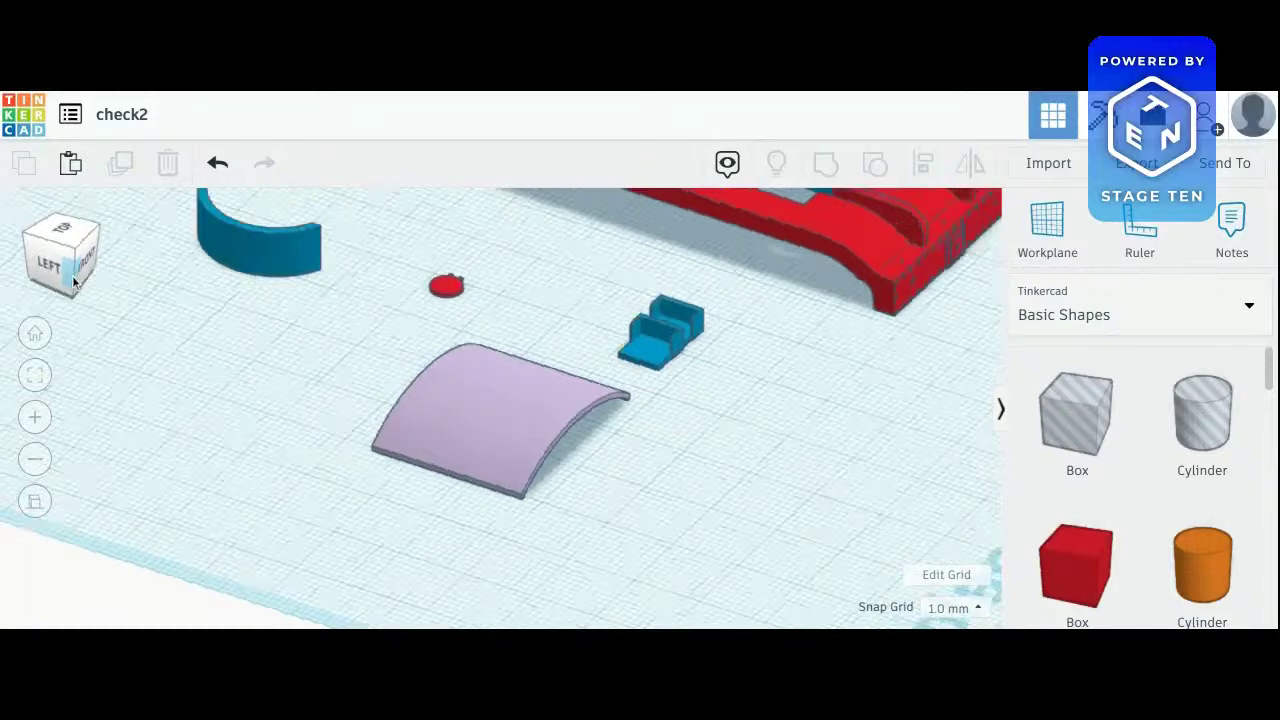
left_click_drag(73, 283, 108, 250)
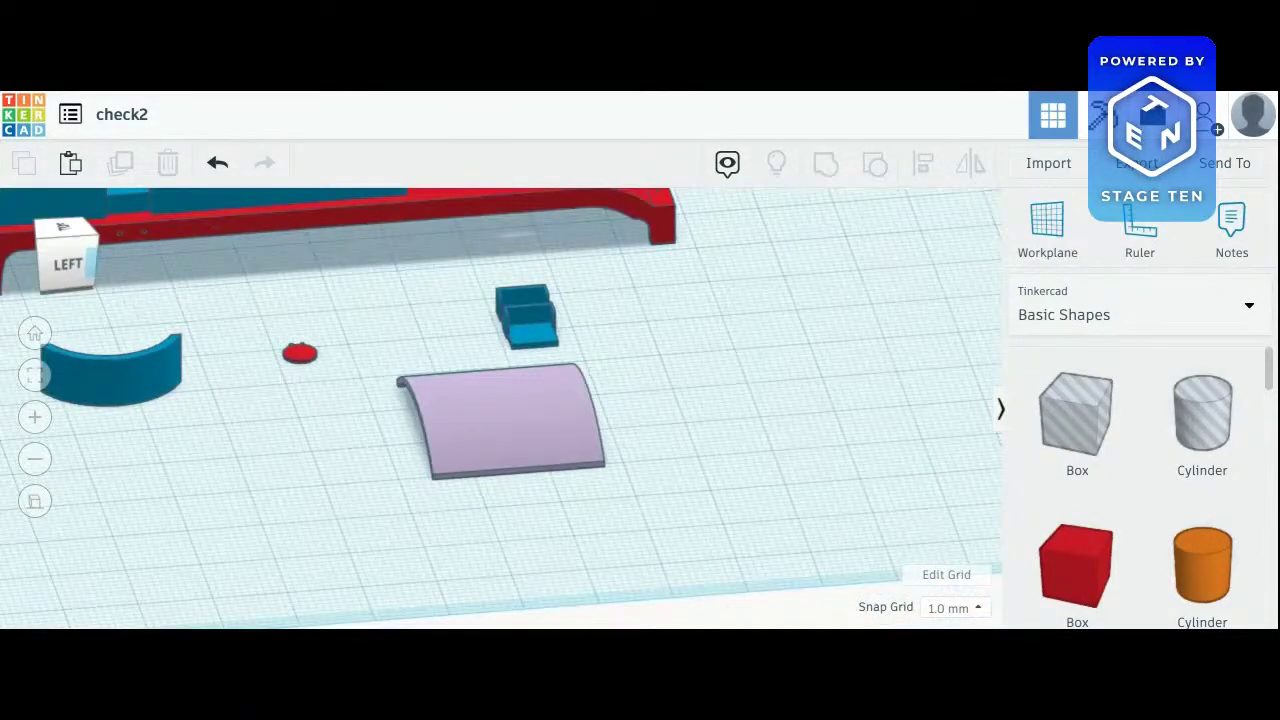
left_click(157, 365)
left_click(241, 457)
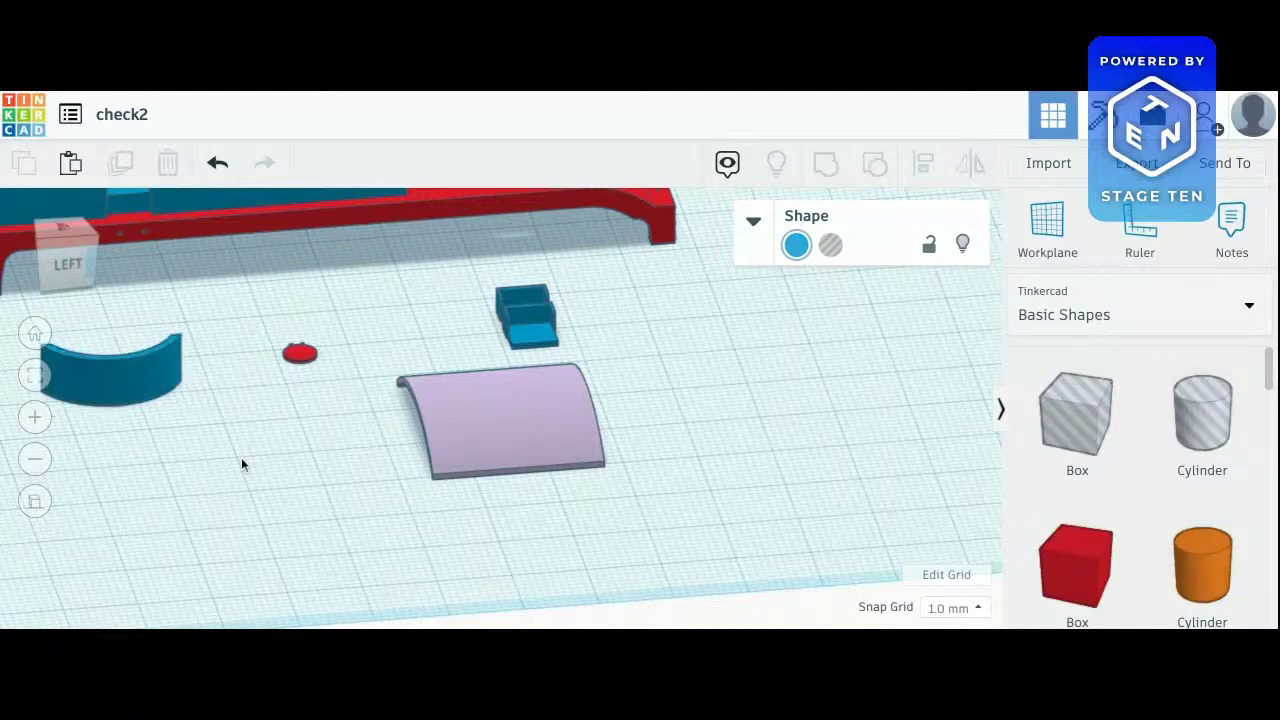
left_click(53, 253)
mouse_move(53, 253)
left_mouse_down()
mouse_move(92, 240)
mouse_move(100, 275)
mouse_move(70, 235)
left_mouse_up()
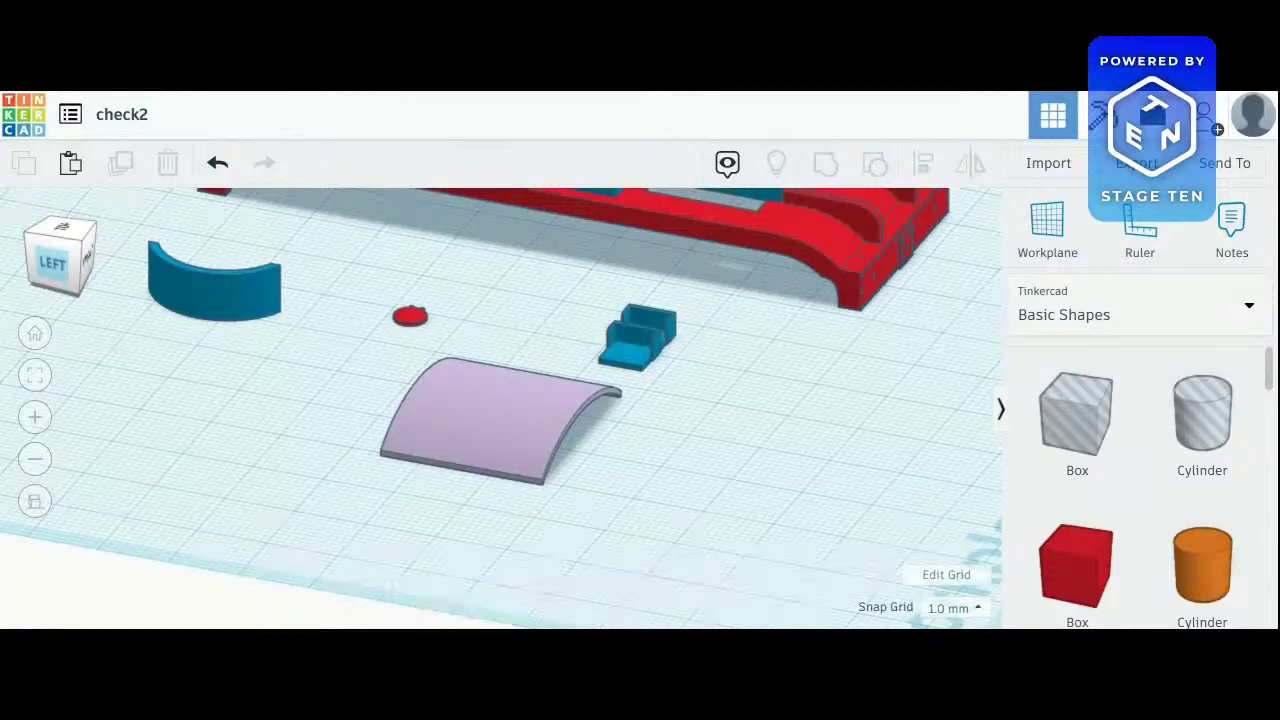
left_click(488, 434)
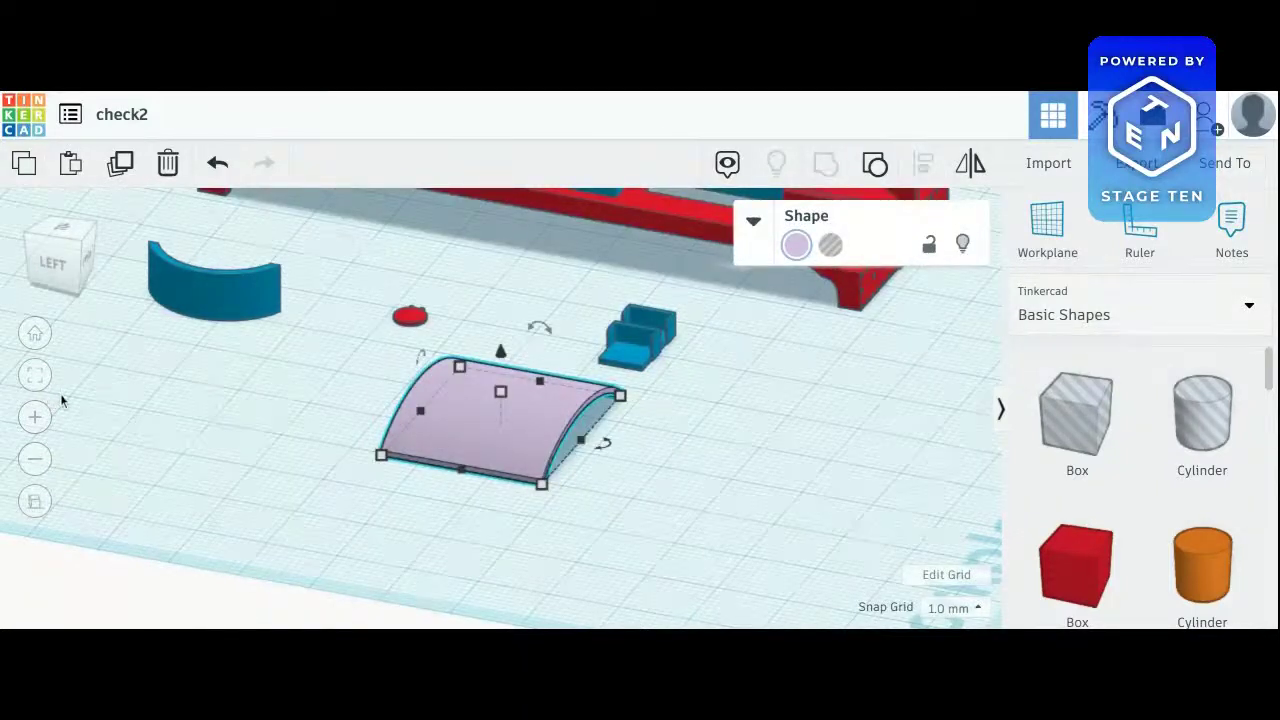
left_click(190, 383)
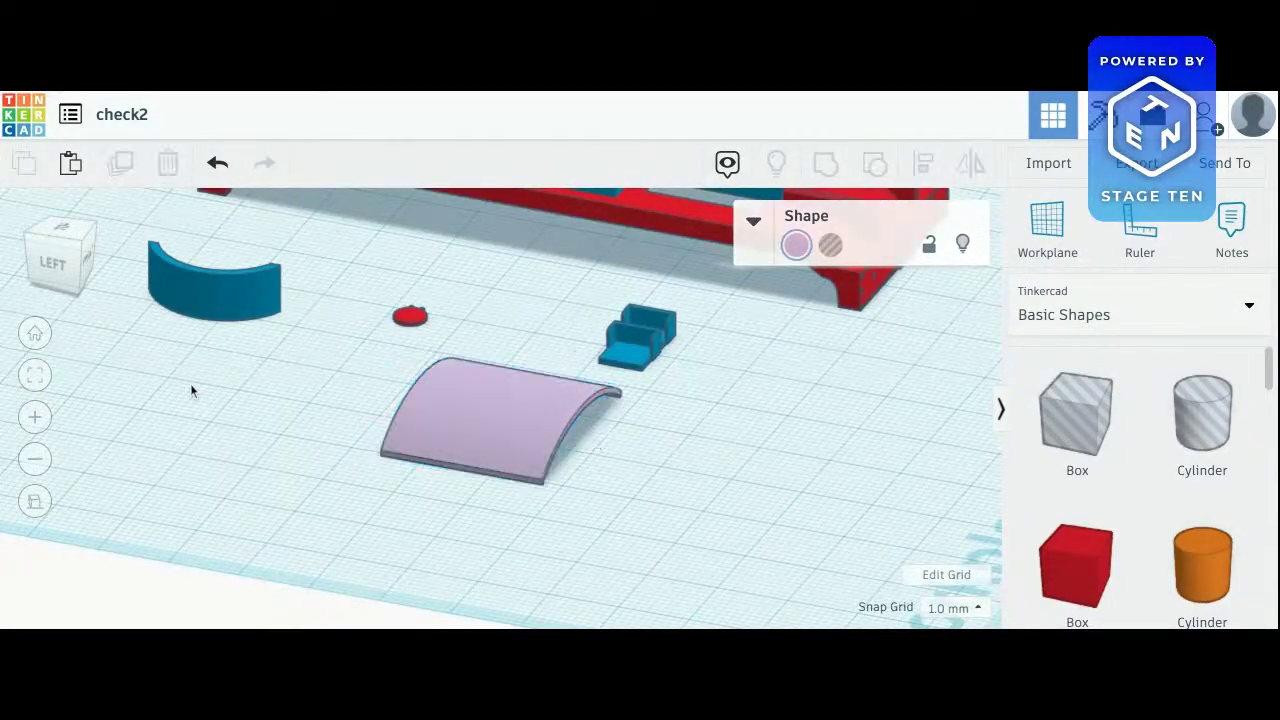
Select the small red disc, focus on it and examine its hollow underside and round top face
left_click(411, 317)
left_click(36, 376)
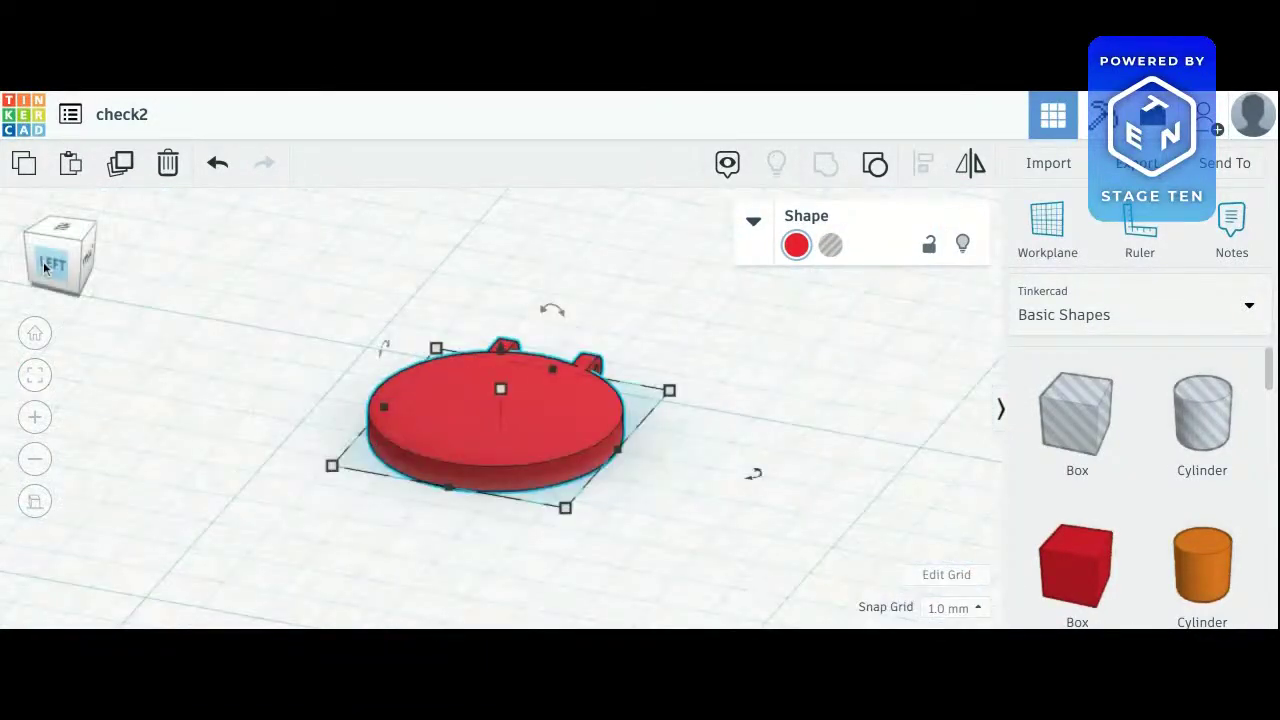
left_click_drag(43, 261, 88, 280)
right_click_drag(727, 568, 895, 398)
right_click_drag(629, 352, 708, 305)
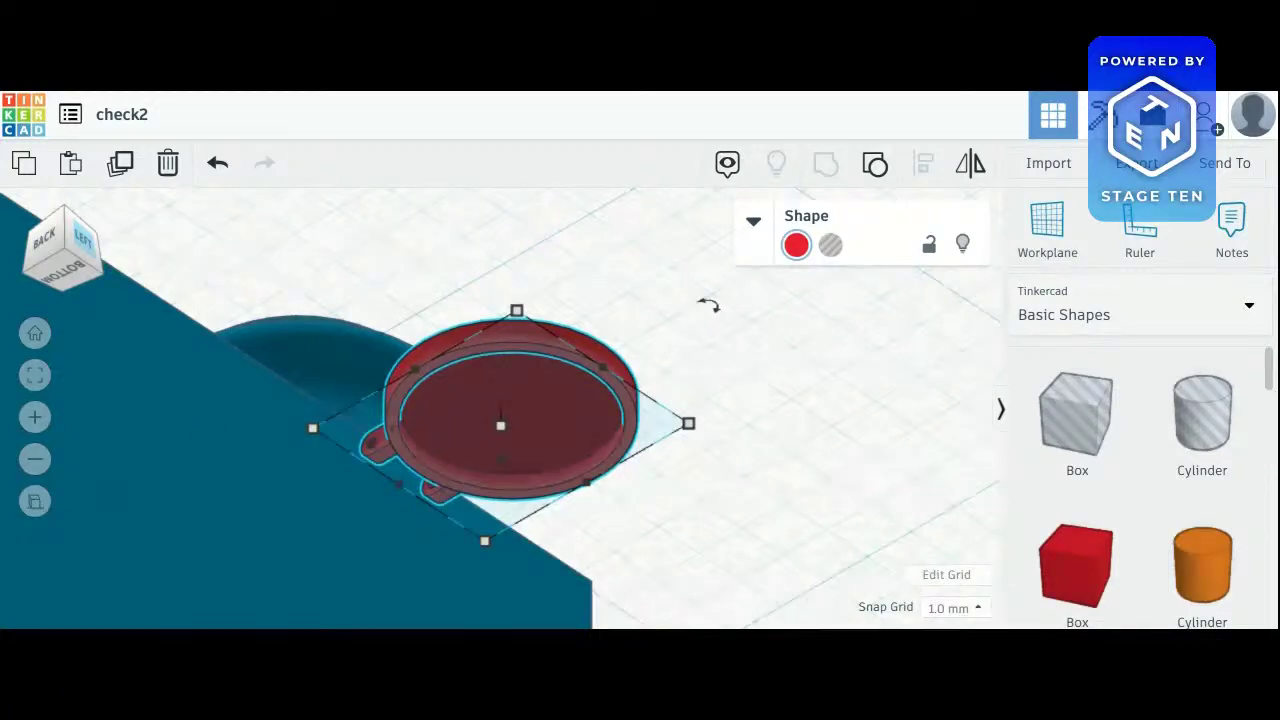
right_click_drag(708, 305, 785, 560)
right_click_drag(700, 420, 770, 480)
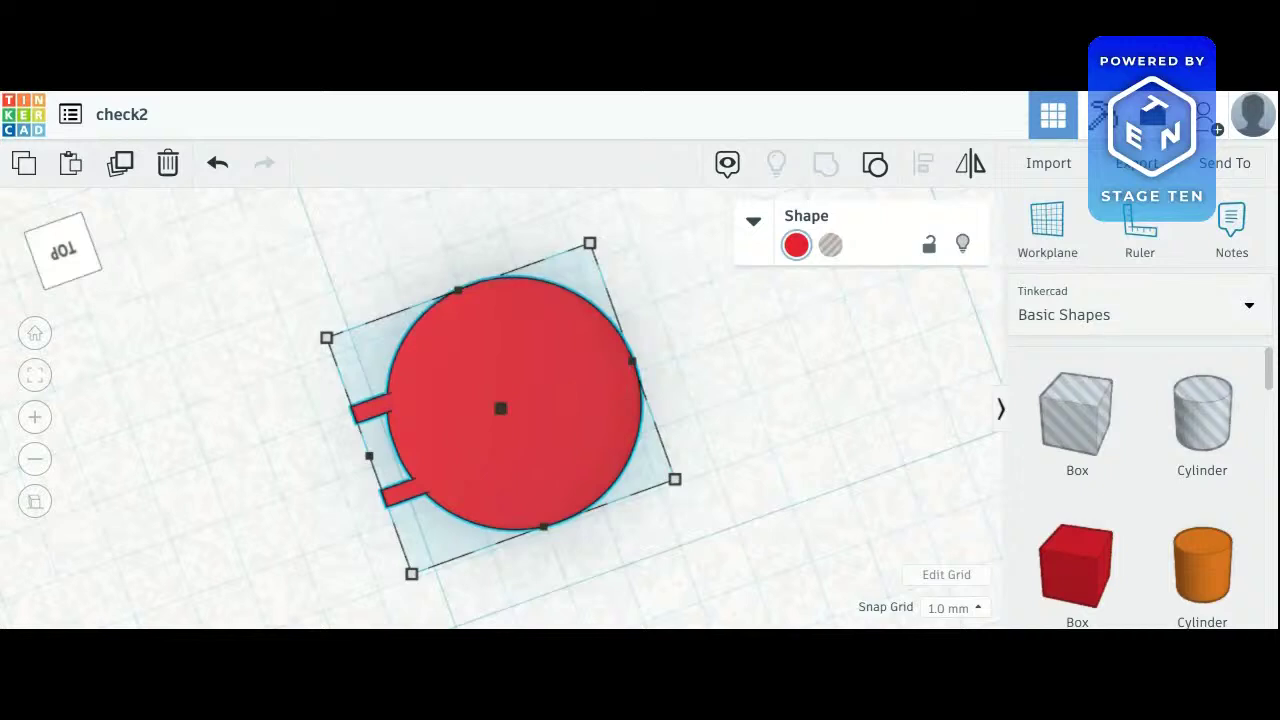
Examine the red disc's two hinge lugs and their holes from the back and the back-left corner
left_click(66, 278)
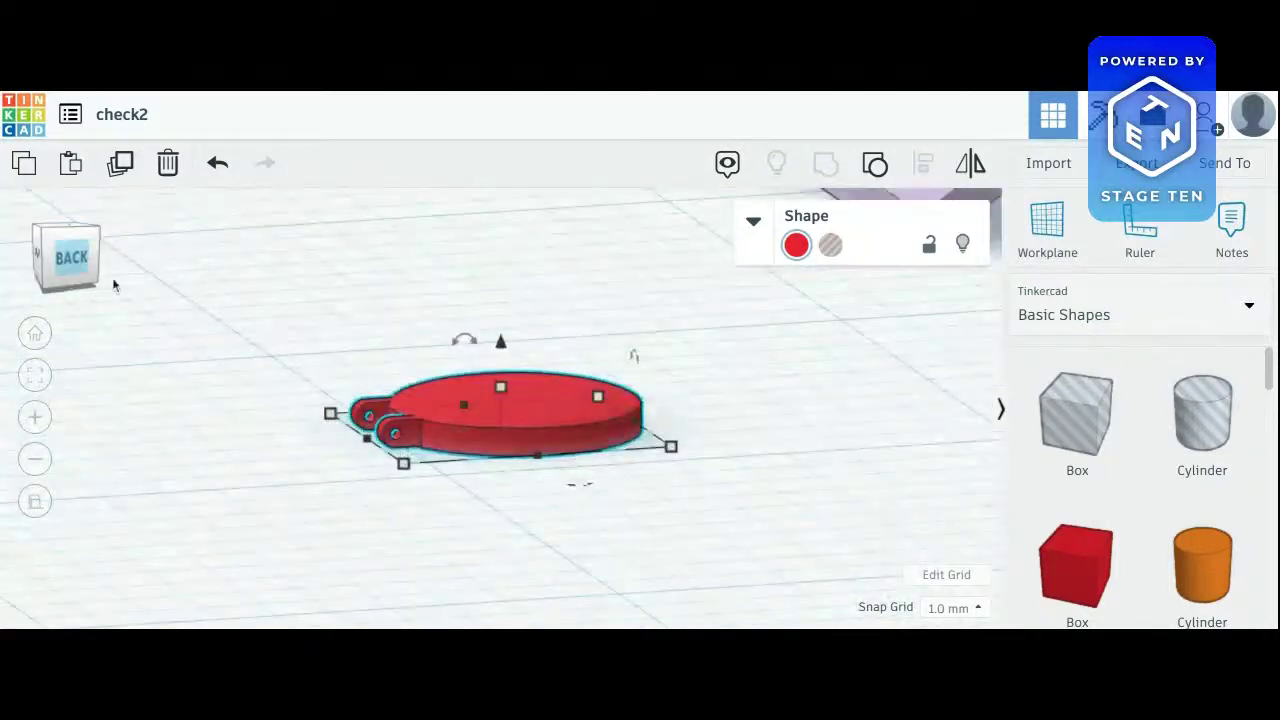
left_click(455, 485)
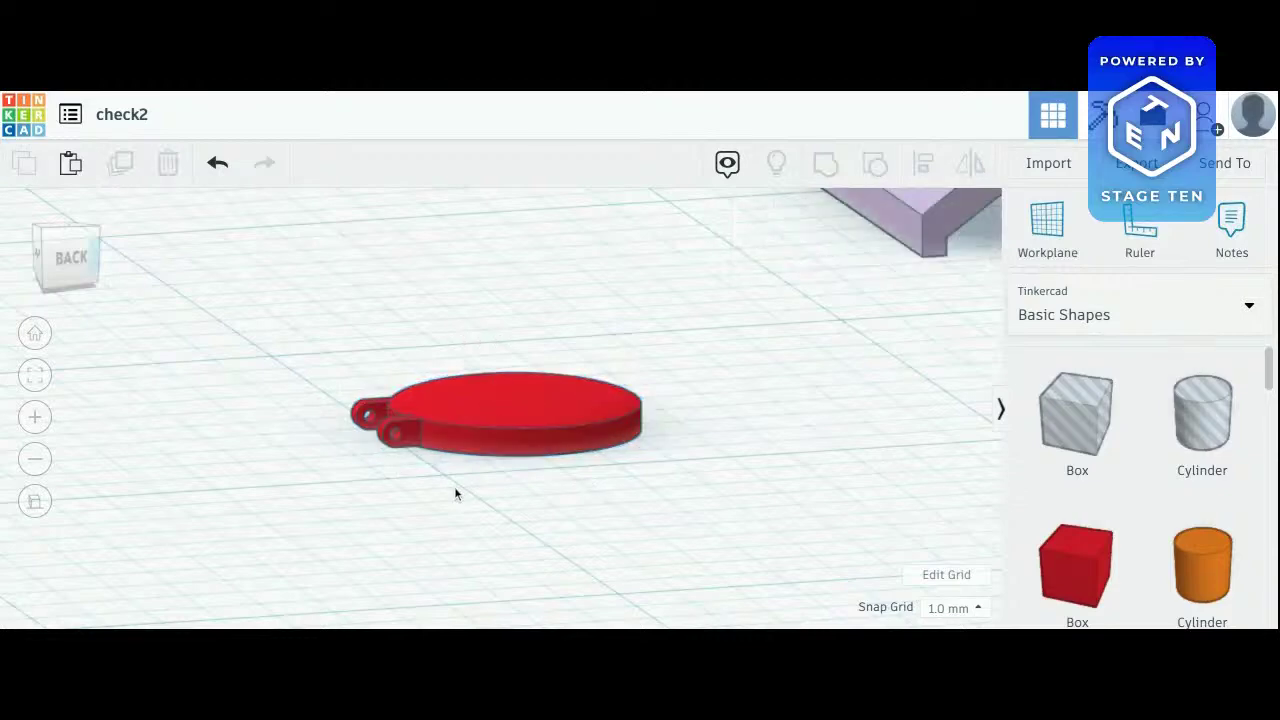
left_click(60, 250)
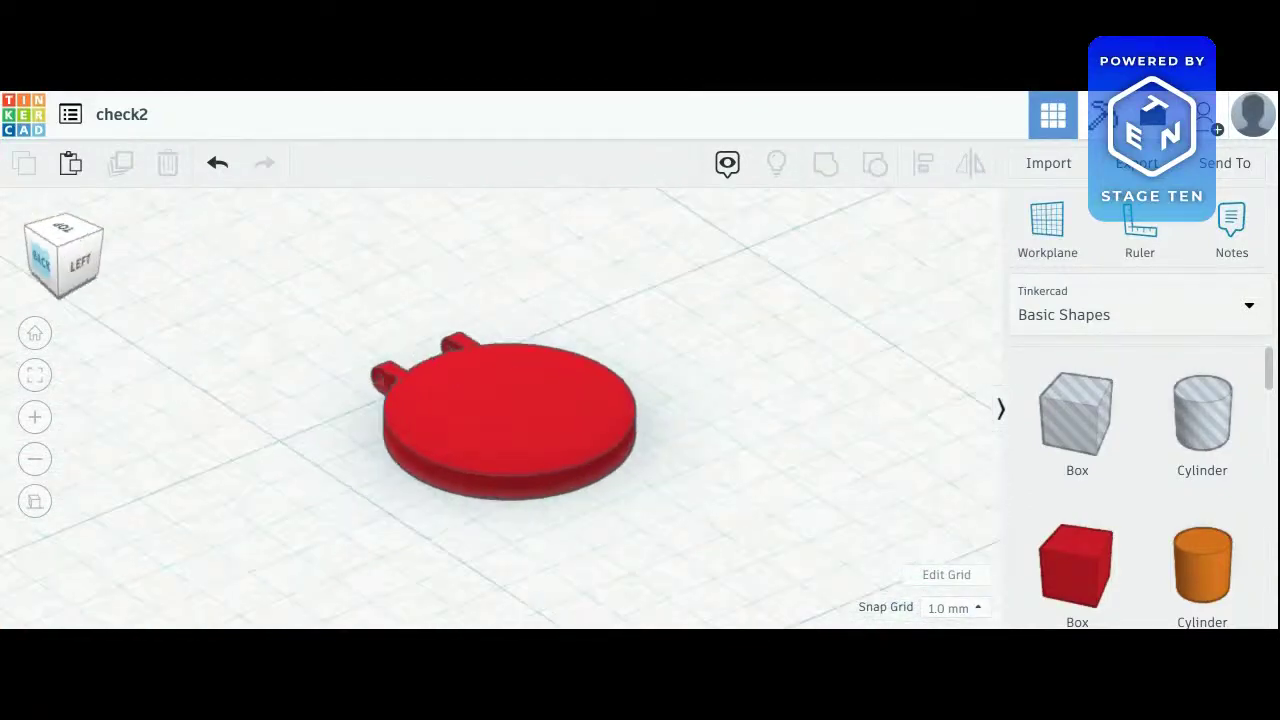
left_click(60, 250)
mouse_move(67, 255)
left_mouse_down()
mouse_move(85, 275)
mouse_move(70, 300)
mouse_move(45, 225)
mouse_move(45, 245)
mouse_move(65, 255)
mouse_move(65, 278)
mouse_move(65, 230)
left_mouse_up()
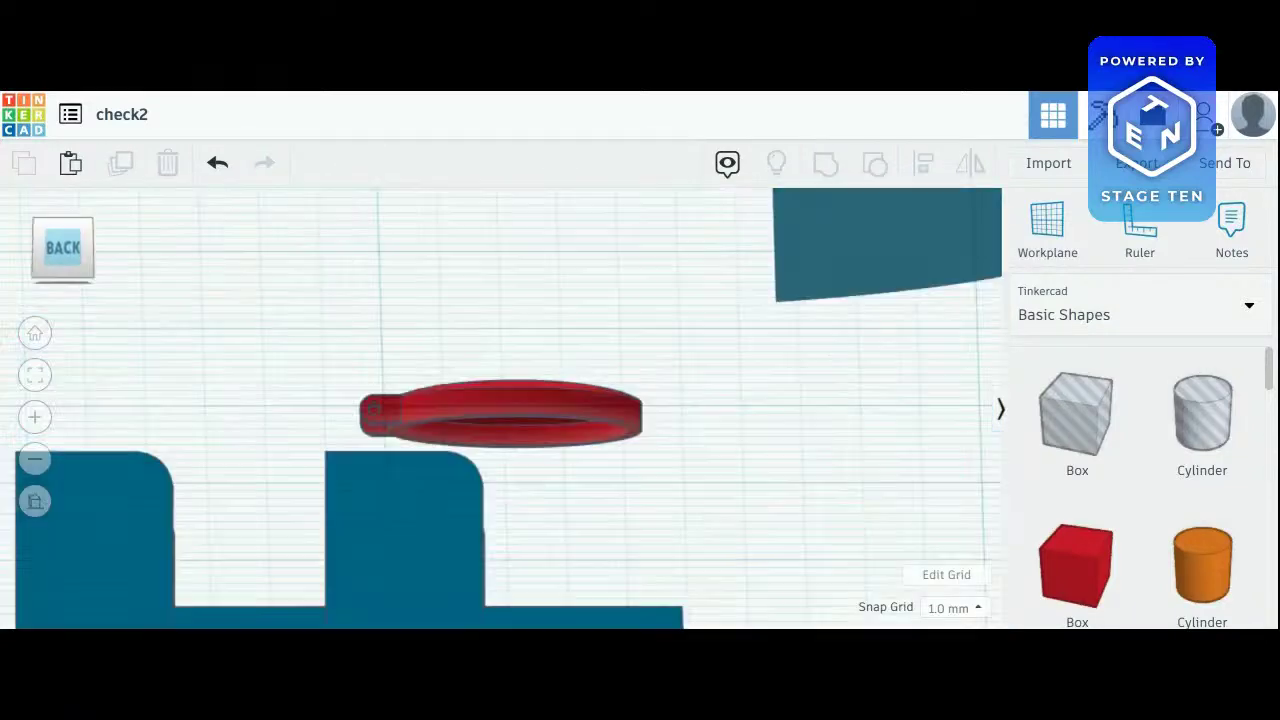
Select the small blue part with two upright walls, focus on it and examine it from the front and from below
left_click(337, 515)
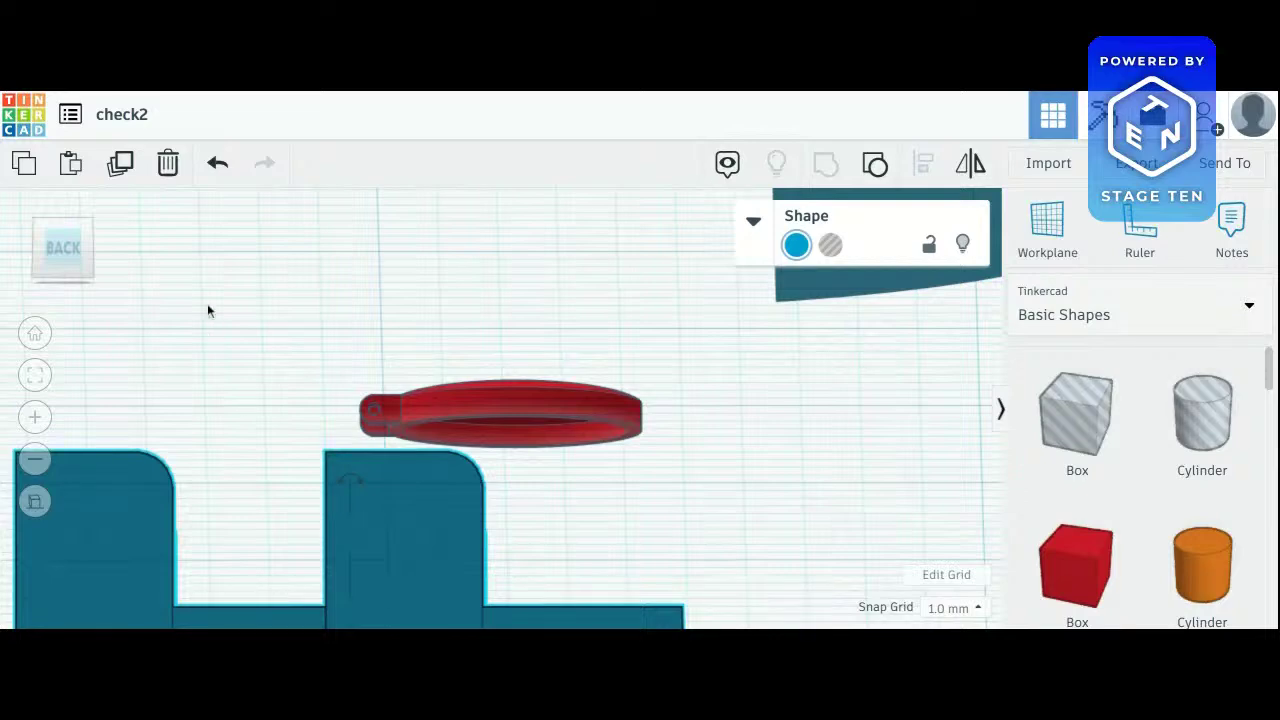
left_click(36, 375)
left_click(60, 230)
left_click_drag(62, 232, 200, 230)
left_click_drag(590, 150, 498, 96)
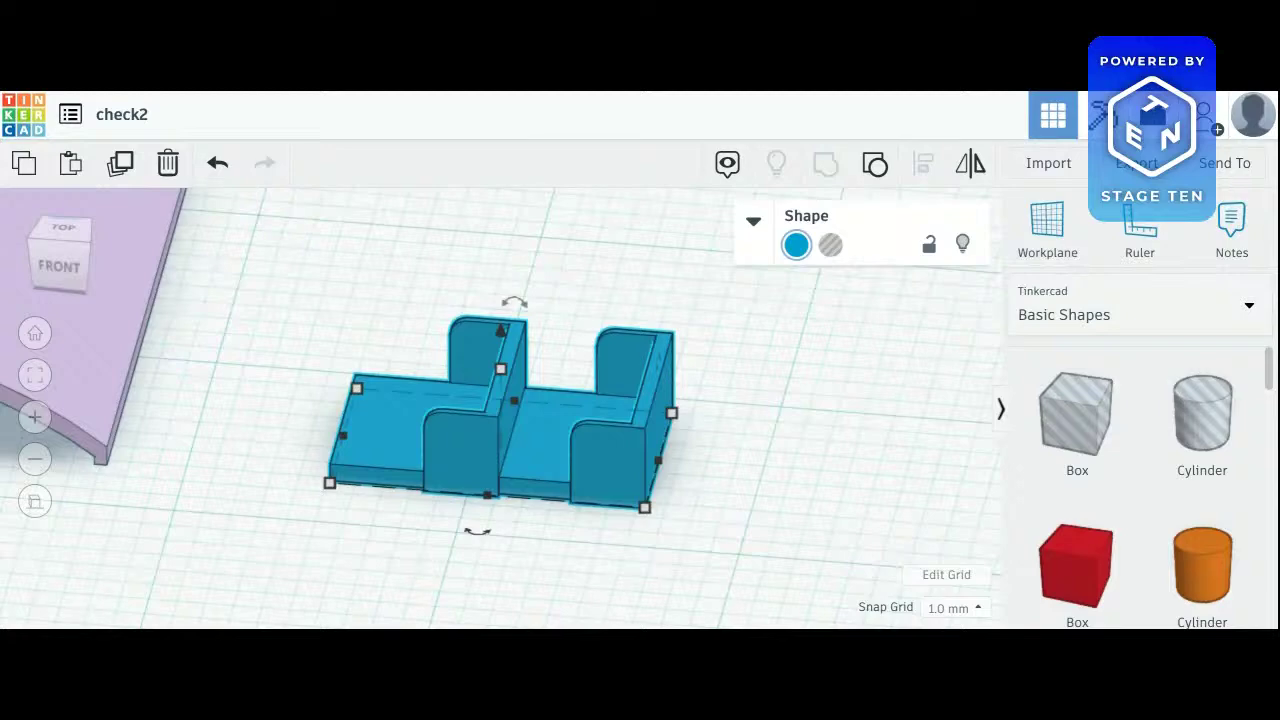
left_click(352, 234)
left_click_drag(63, 250, 63, 250)
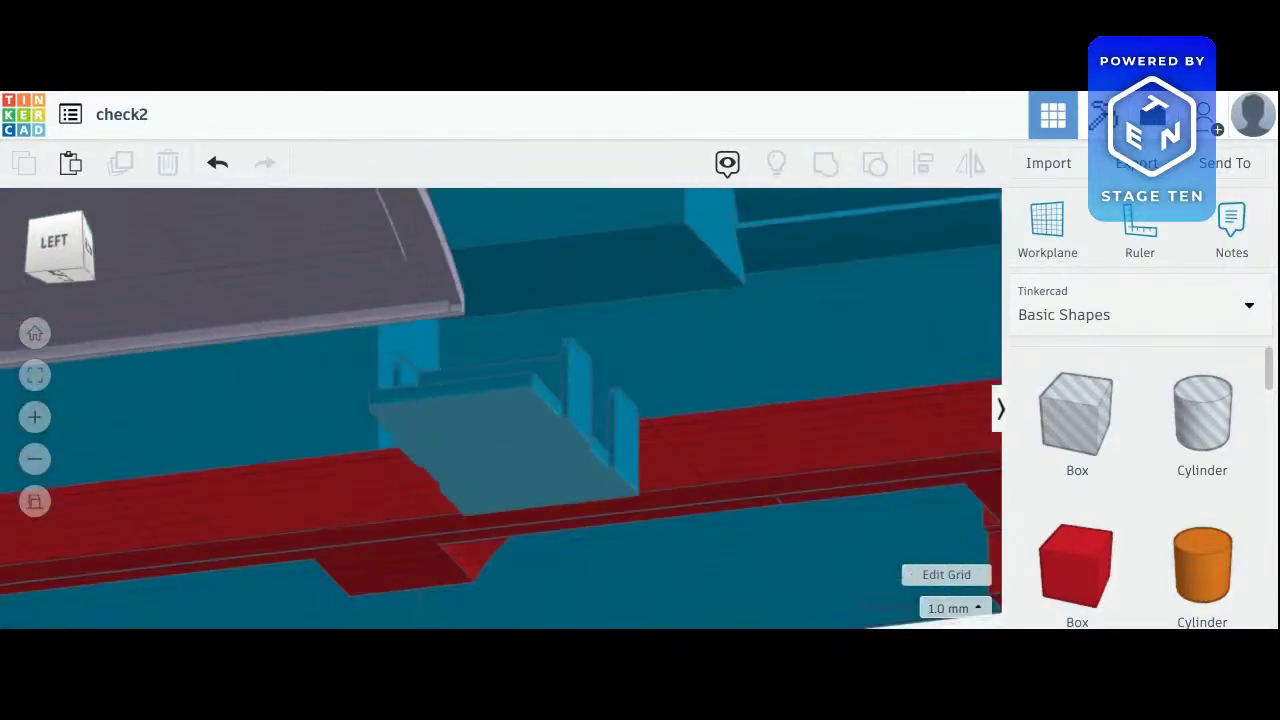
Select the blue locomotive body, focus on it and examine its boiler opening and cab from the front-left corner
left_click(756, 272)
left_click(756, 271)
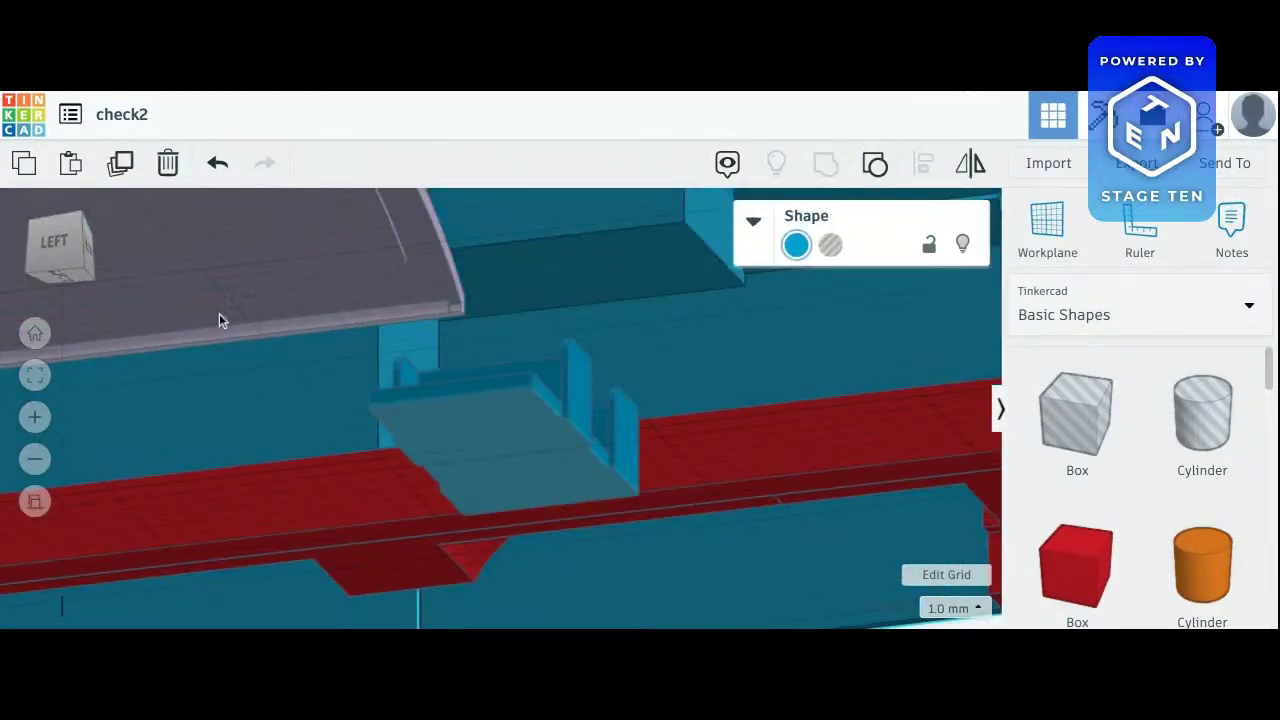
left_click(47, 372)
left_click(58, 248)
left_click(60, 243)
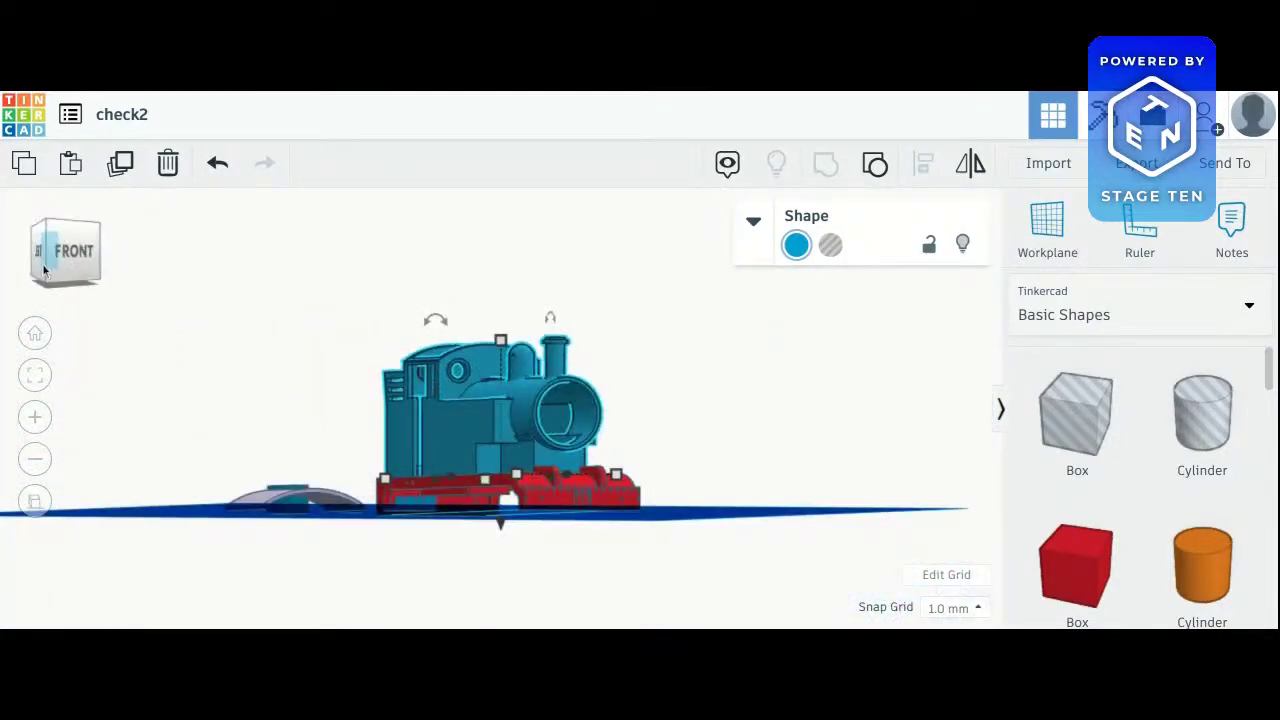
left_click(40, 419)
left_click(40, 419)
left_click(40, 419)
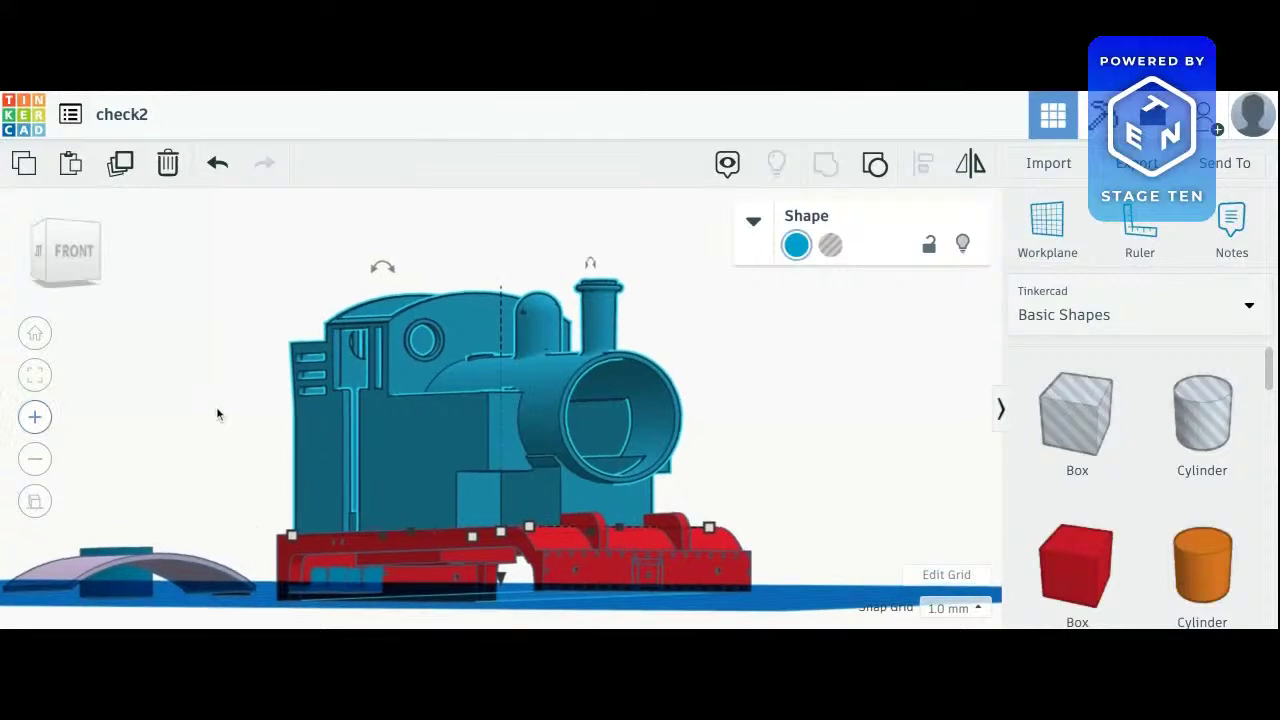
left_click(210, 411)
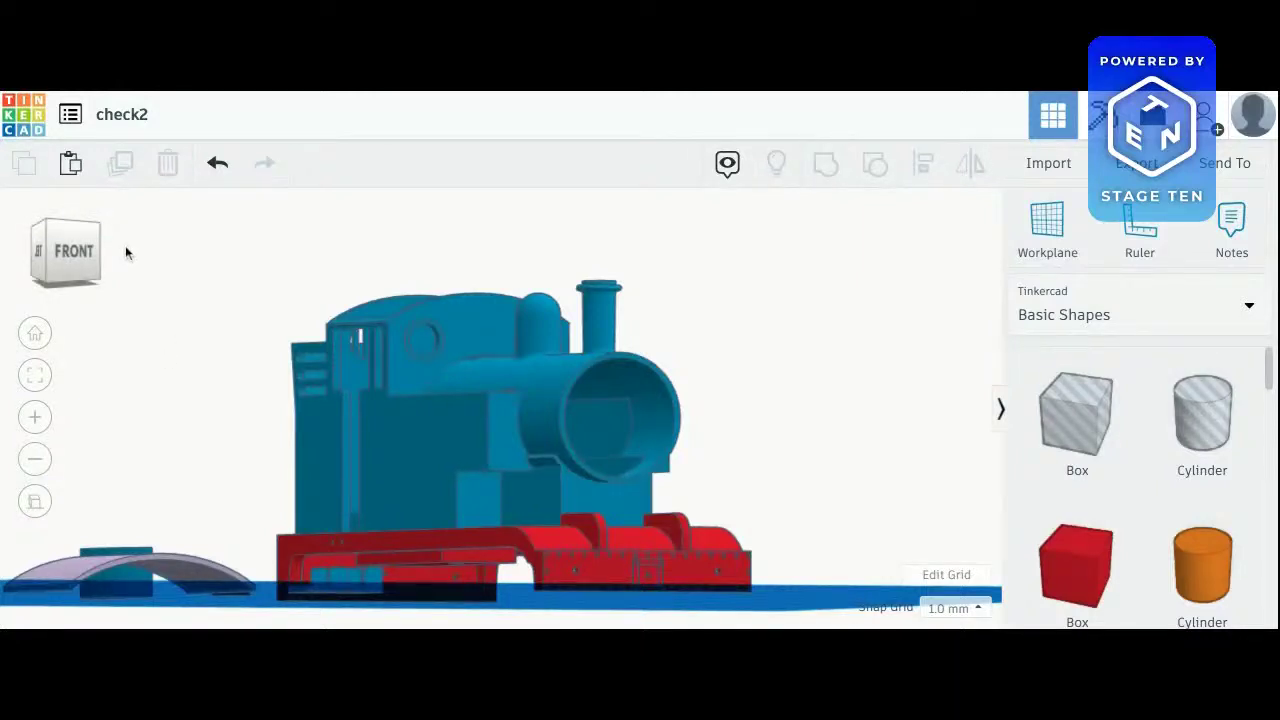
Examine the assembled body and chassis from the raised front-left corner, from underneath and from the right side
left_click_drag(69, 272, 100, 292)
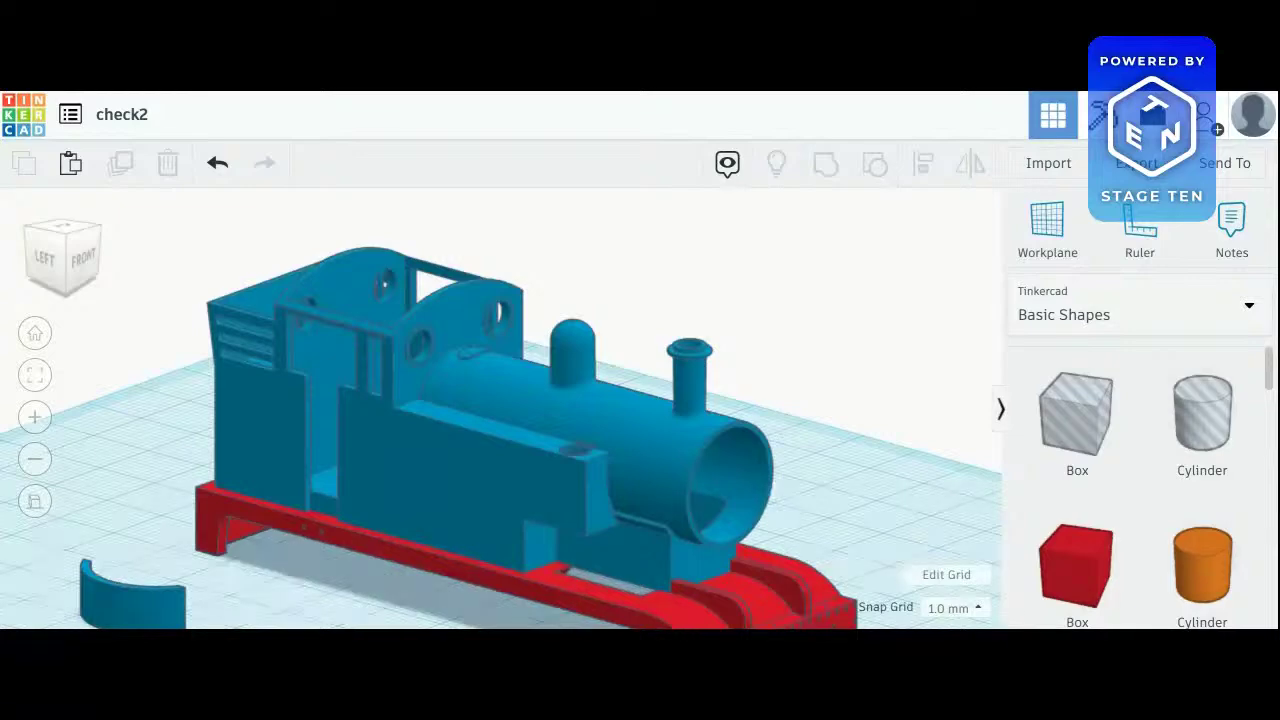
left_click(65, 244)
left_click_drag(66, 250, 12, 170)
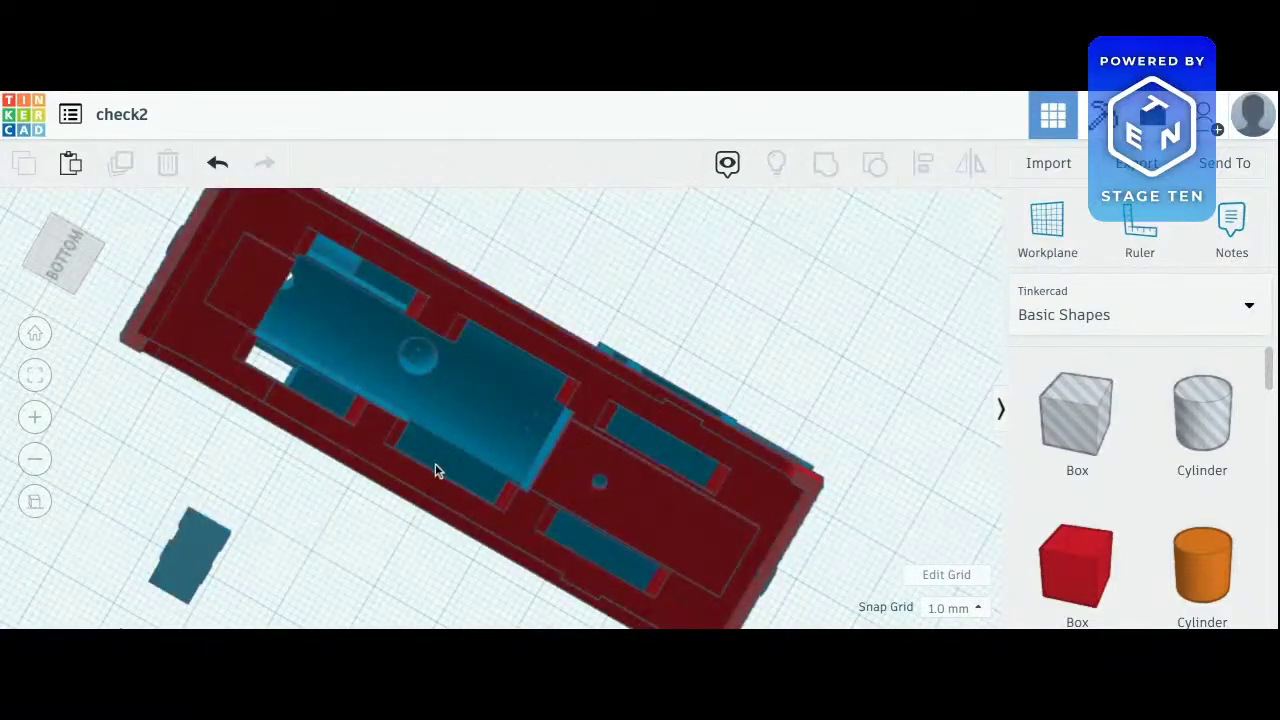
left_click(62, 237)
left_click_drag(62, 237, 185, 330)
right_click_drag(450, 400, 588, 420)
right_click_drag(330, 270, 334, 329)
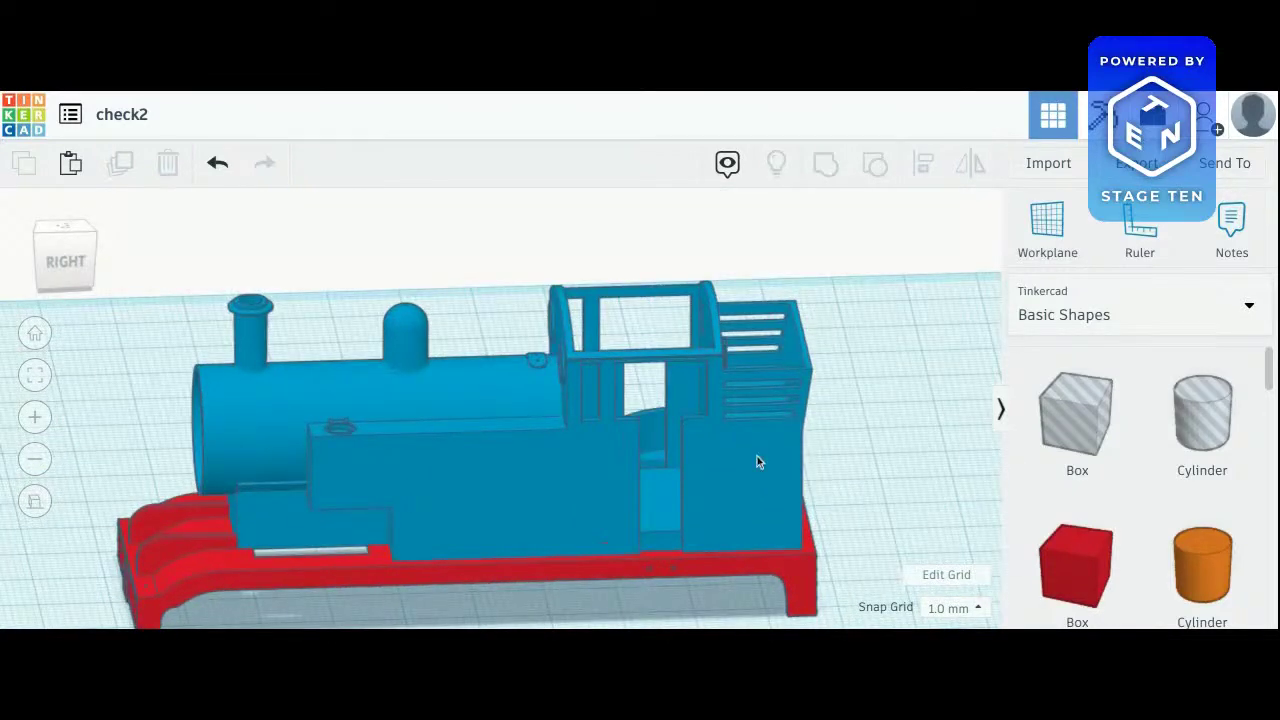
Select the blue body and examine its right side and how it fits the chassis from the lower right
left_click(767, 484)
left_click(929, 430)
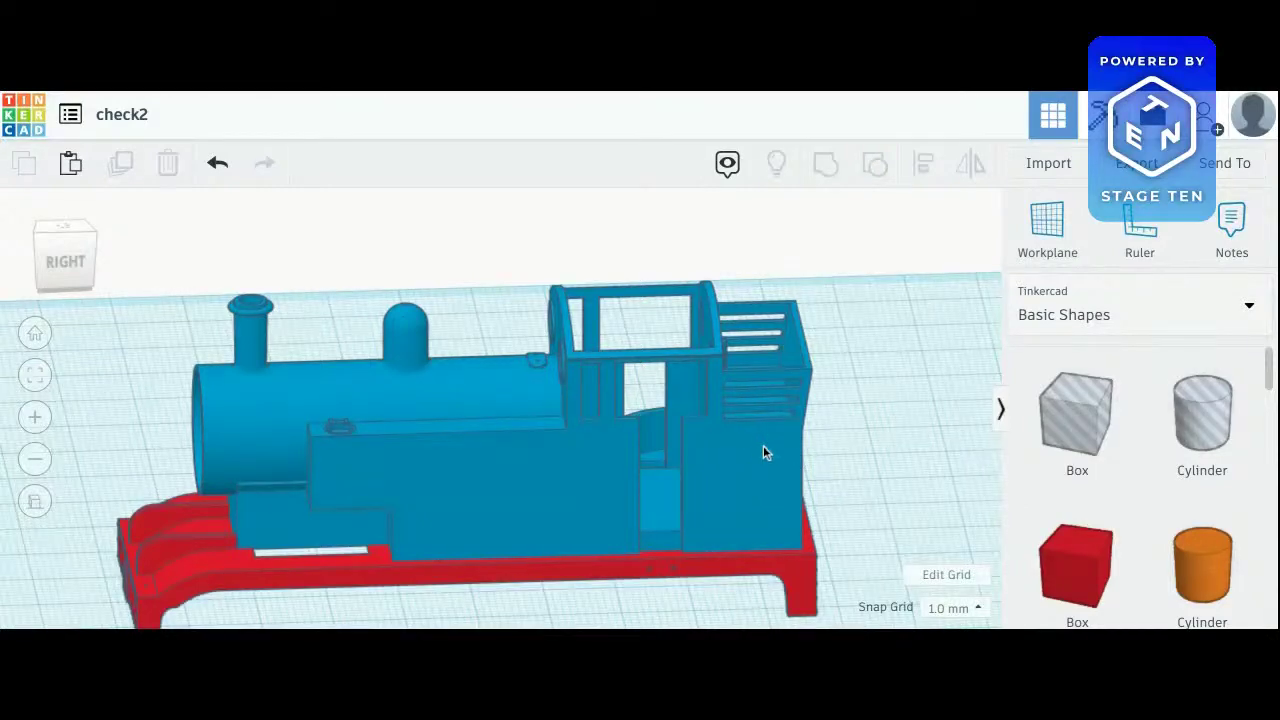
left_click(763, 447)
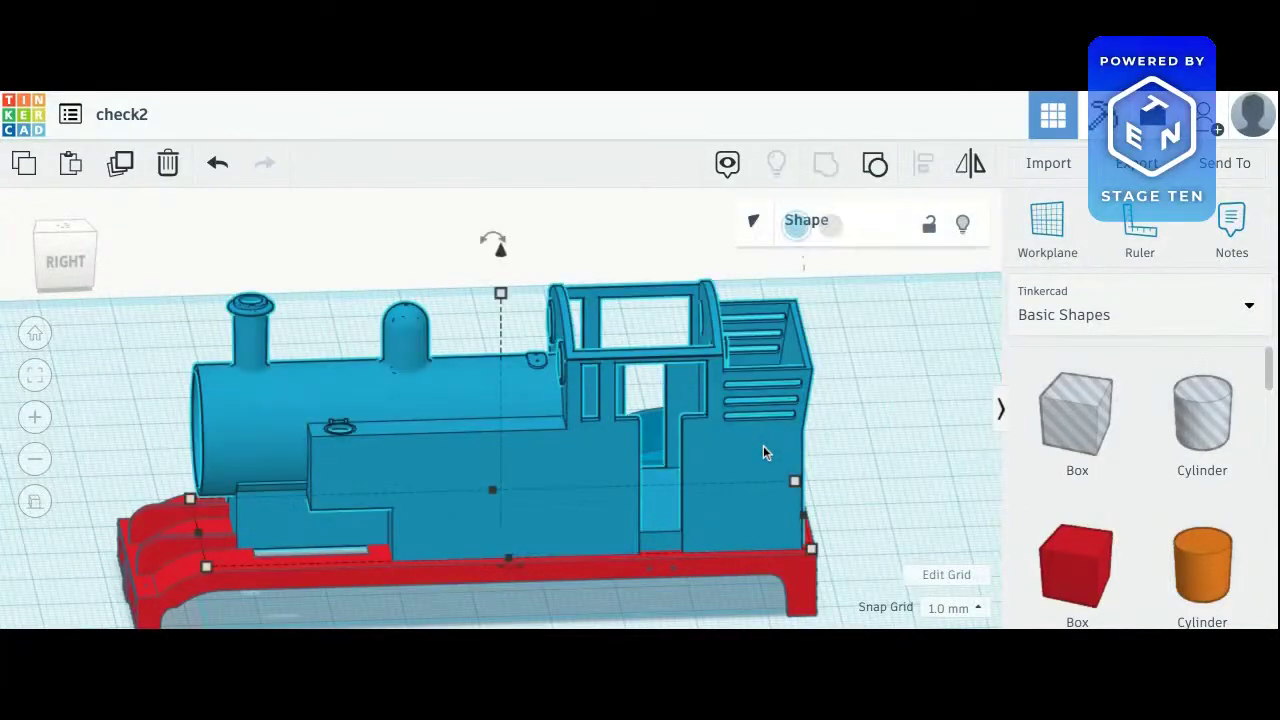
left_click(48, 263)
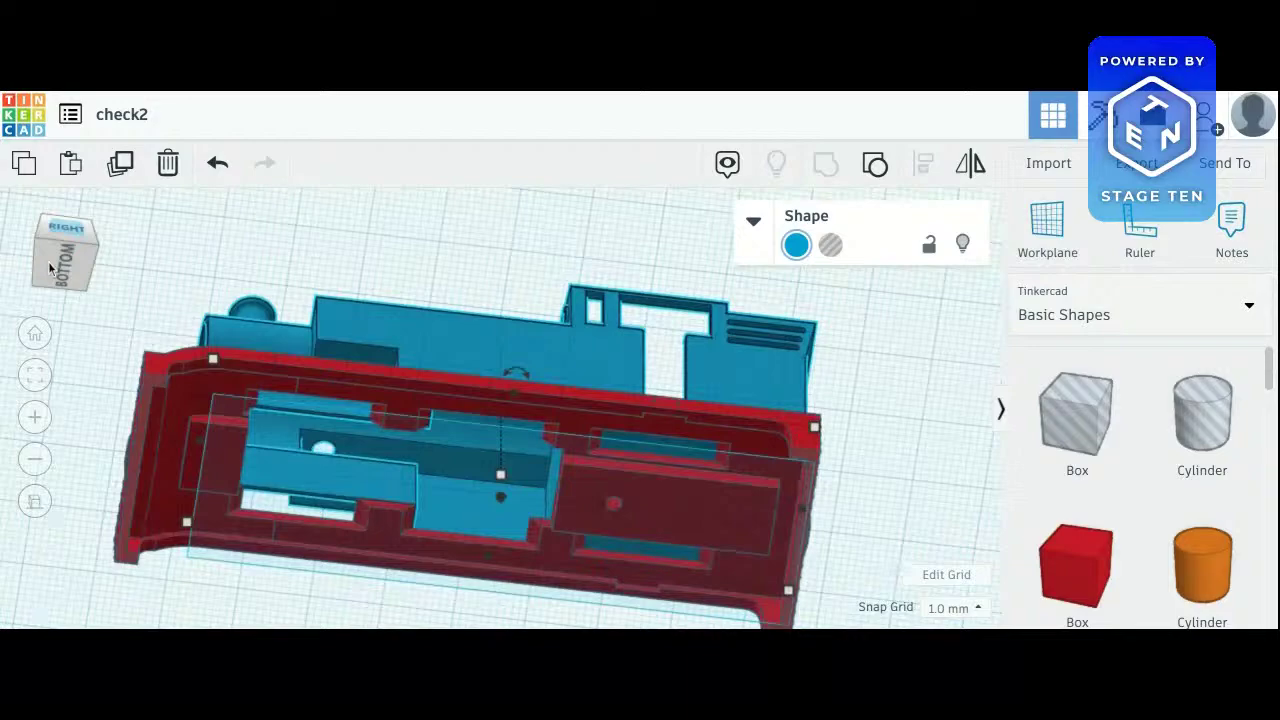
left_click(48, 261)
left_click_drag(48, 261, 55, 330)
left_click_drag(69, 229, 62, 270)
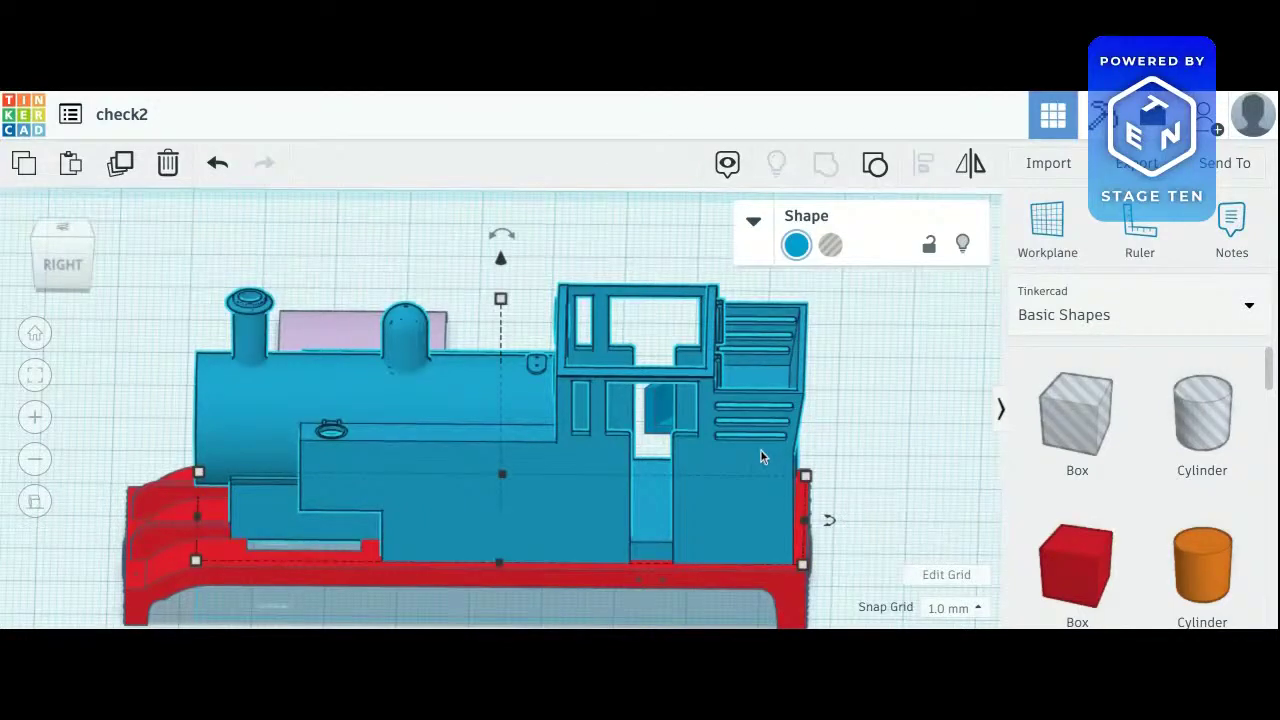
Examine the chassis openings from directly below and the boiler's open front end from a low front view
left_click_drag(48, 220, 55, 252)
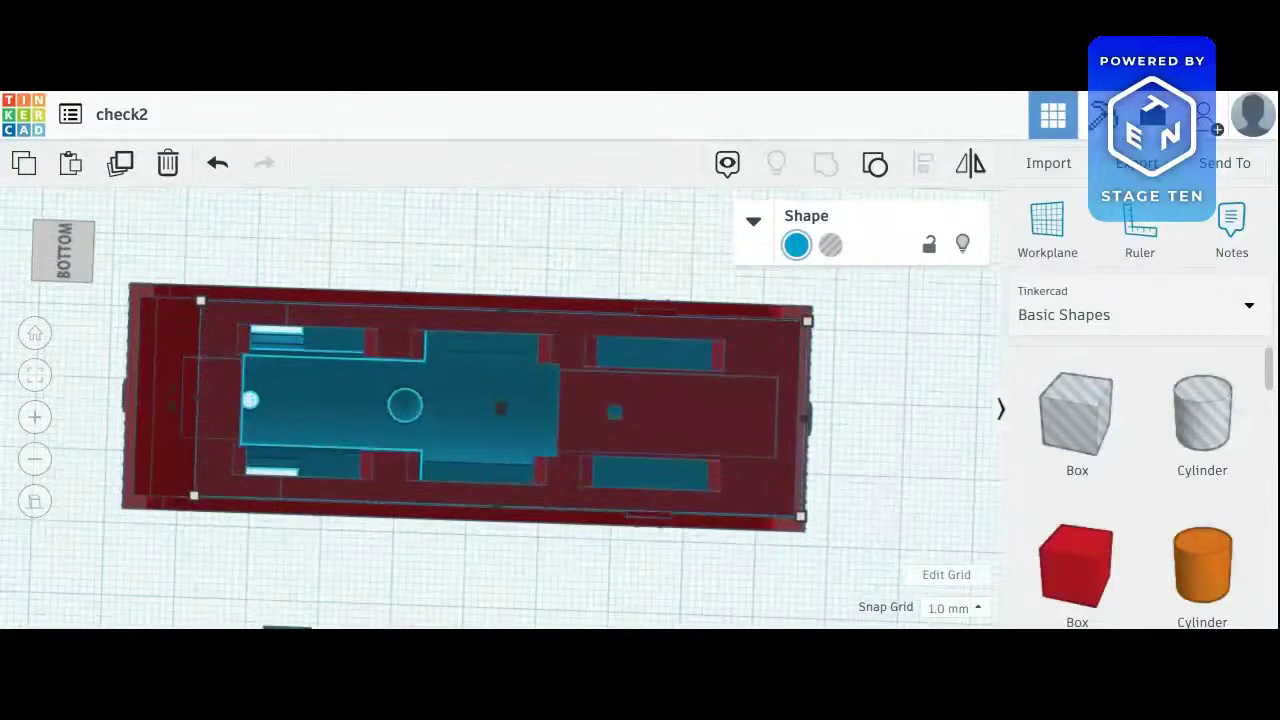
left_click_drag(68, 272, 92, 255)
right_click_drag(585, 257, 340, 250)
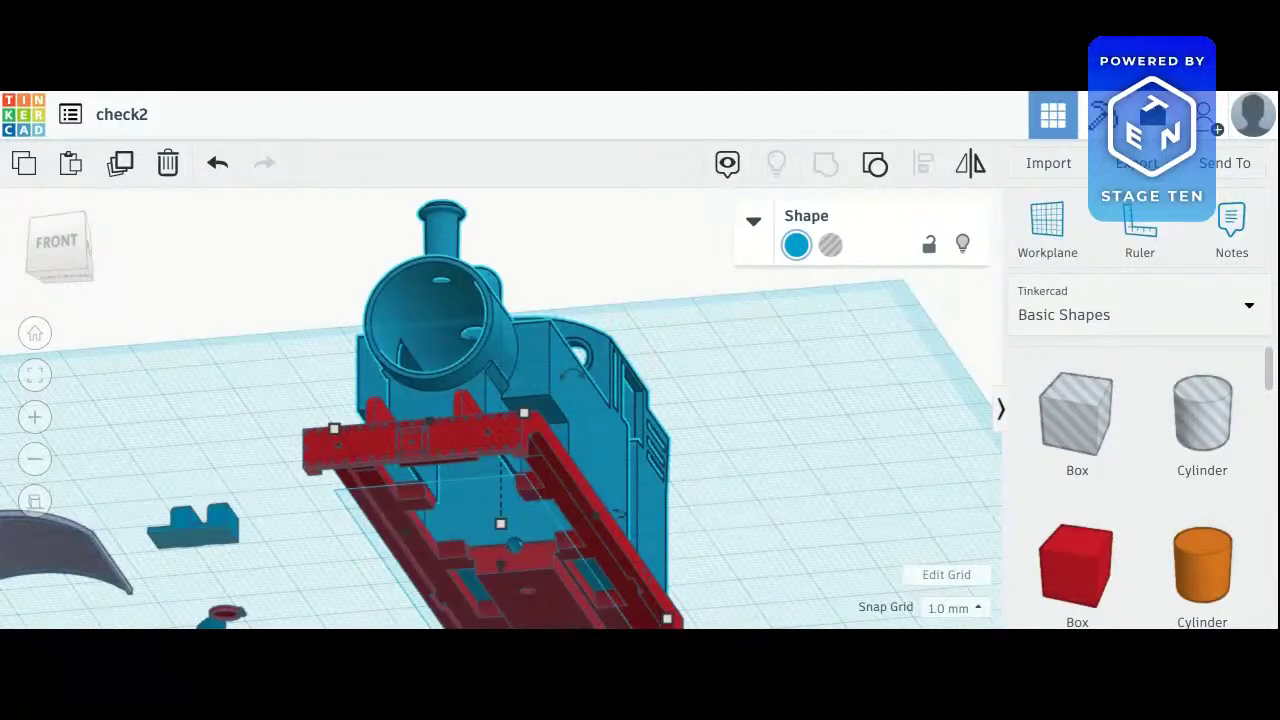
left_click(54, 250)
left_click_drag(57, 257, 80, 224)
Examine the cab's rear wall and the chassis's rear face, and return to a raised front-left view of the locomotive
right_click_drag(743, 412, 243, 607)
right_click_drag(500, 300, 805, 340)
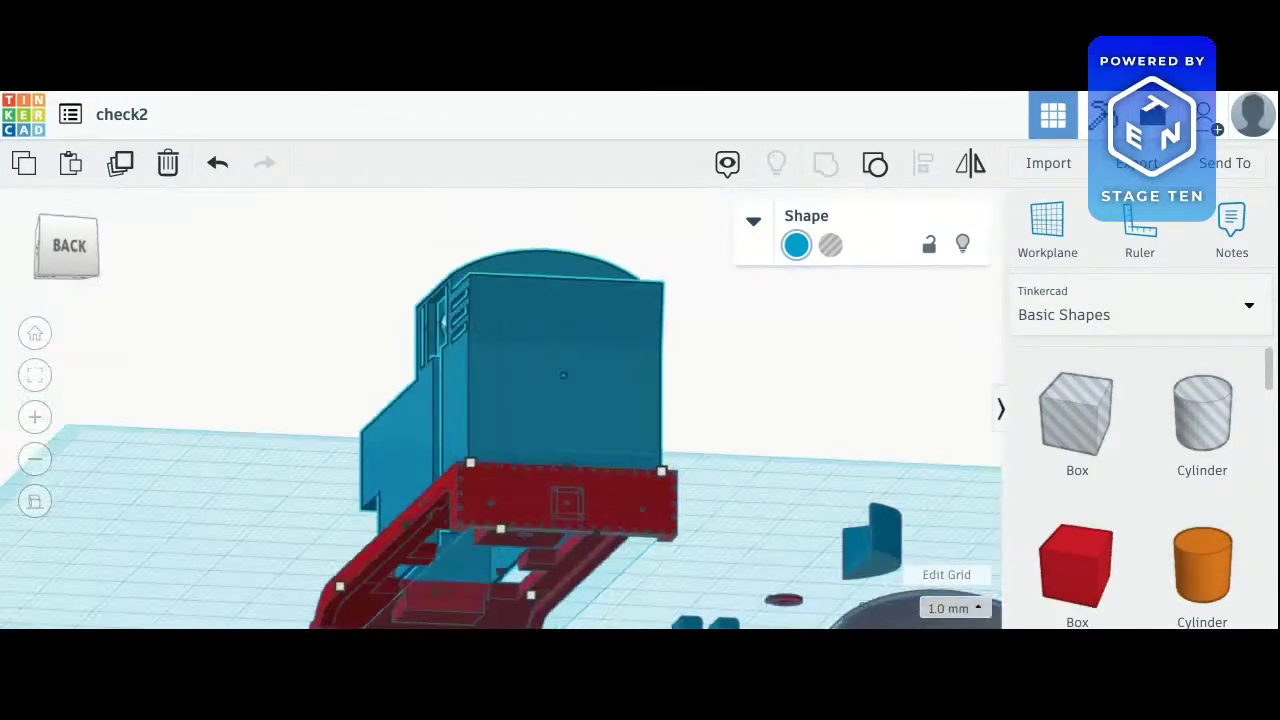
right_click_drag(405, 263, 596, 260)
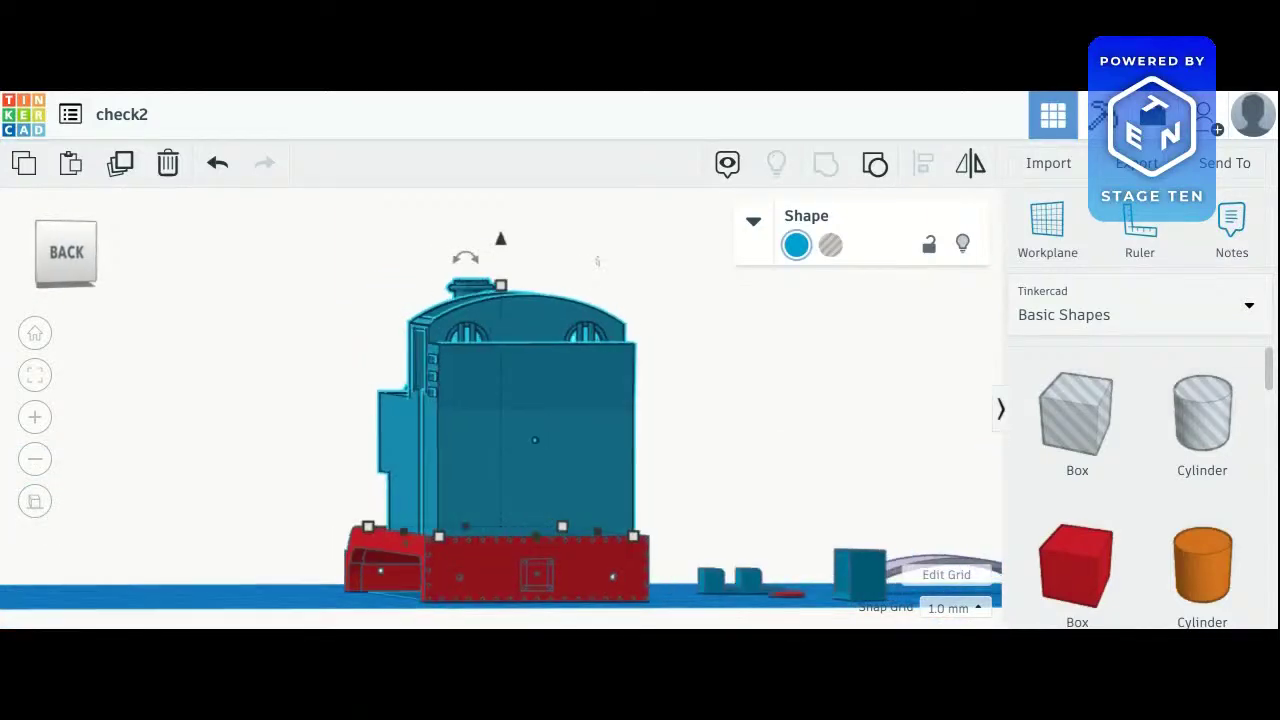
right_click_drag(640, 400, 260, 360)
right_click_drag(403, 261, 590, 259)
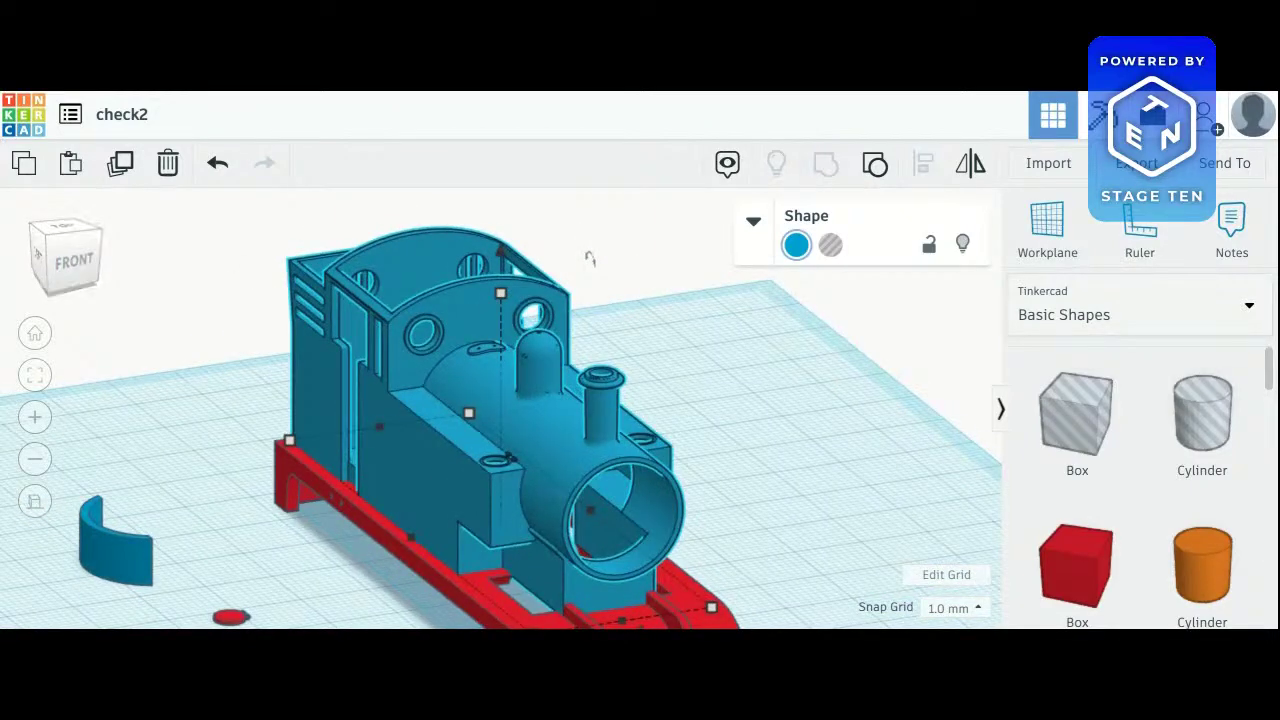